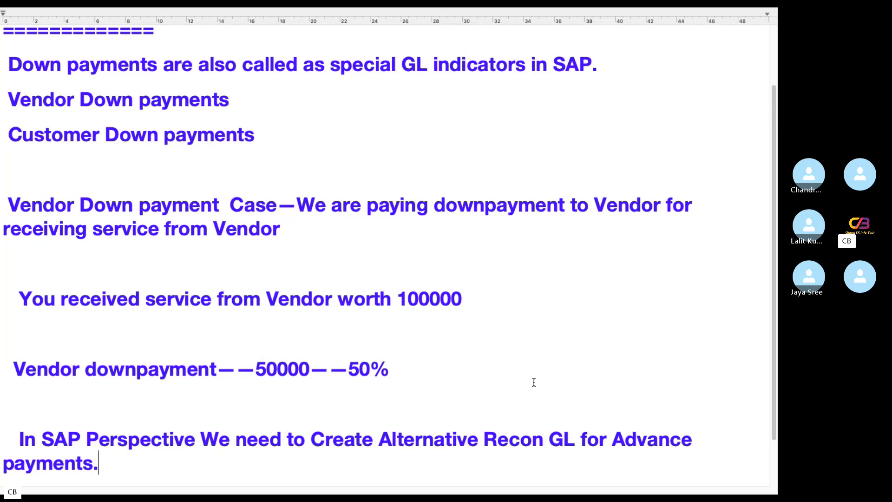
Add a 'Step 1' heading underlined with '=======' below the vendor downpayment line
key("Return")
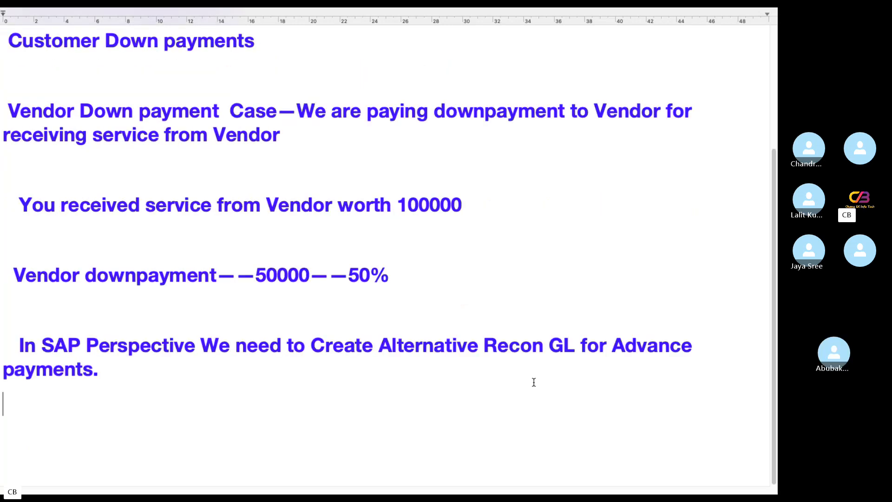
left_click(13, 314)
type("Step")
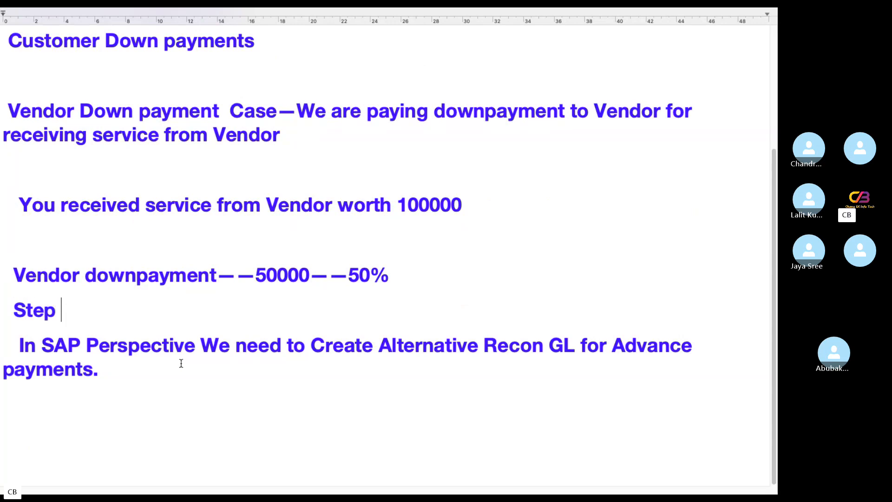
type(" 1")
key("Return")
type("=======")
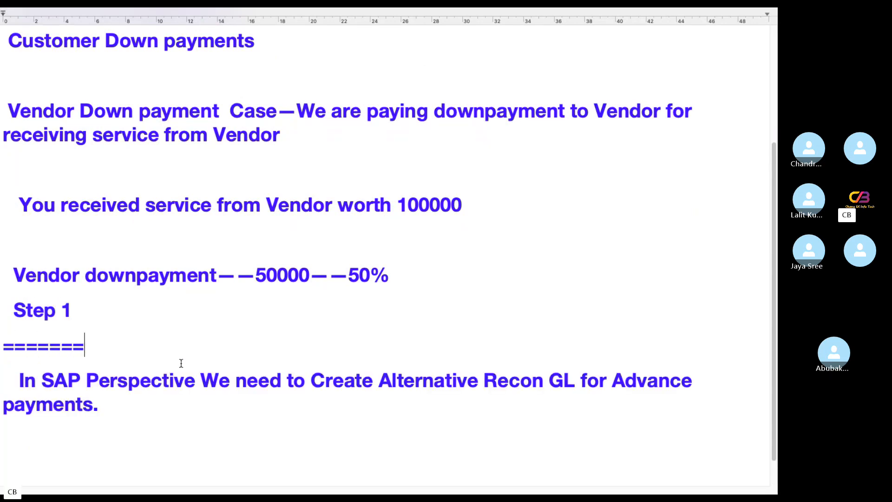
left_click(143, 413)
Add a 'Step 2:' heading with an '======' underline below the payments sentence
key("Return")
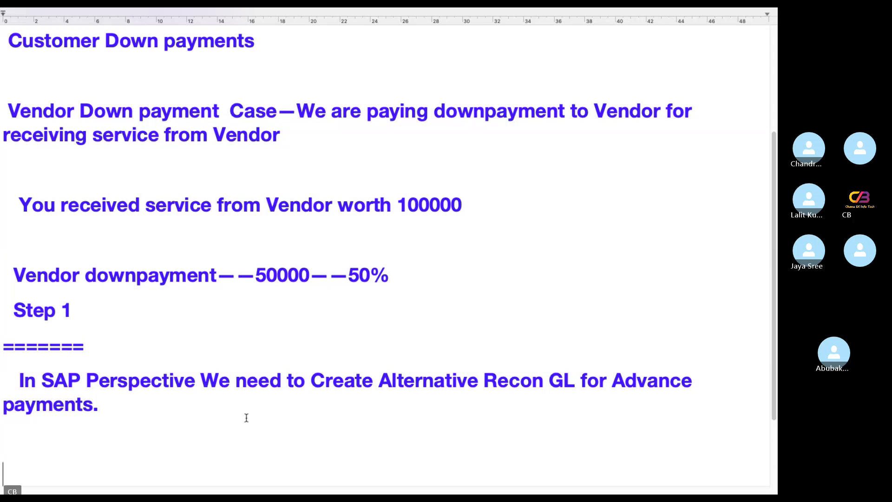
type("Step ")
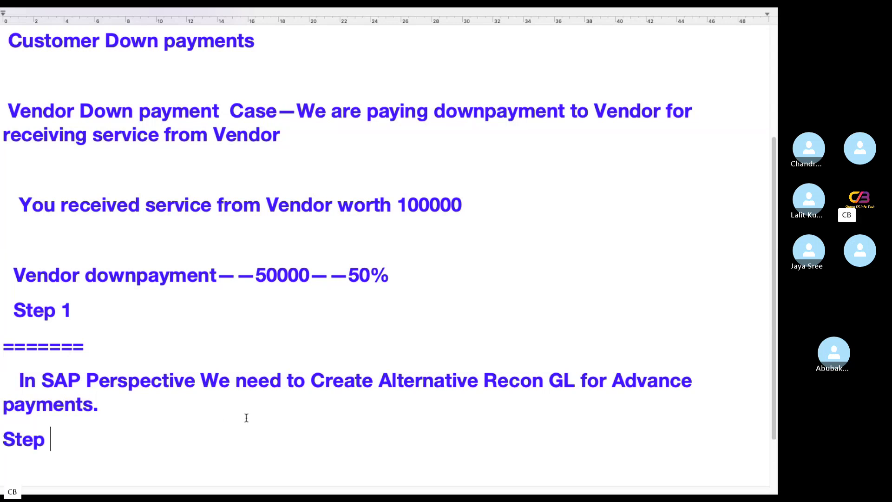
type("2:")
key("Return")
type("===")
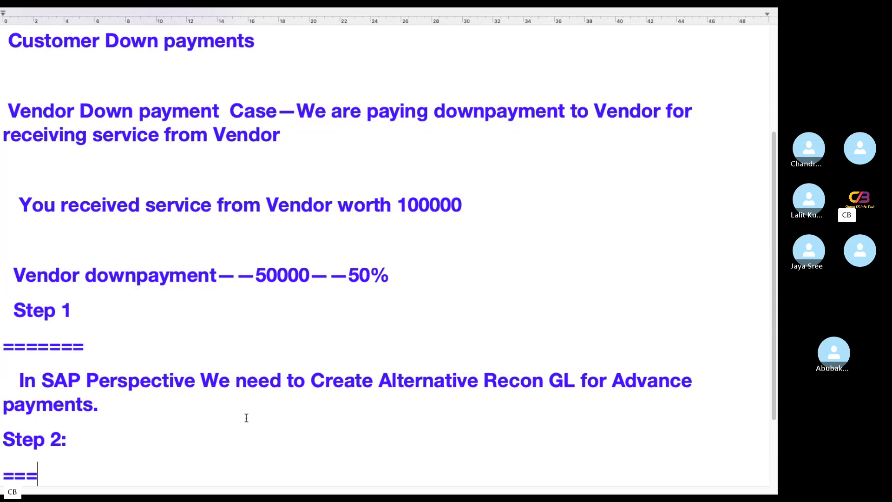
type("===")
Write 'Link Alternative Reconciliation GL Account Domestic Vendor Recon---OBXR' under the Step 2 heading
key("Return")
type("Li")
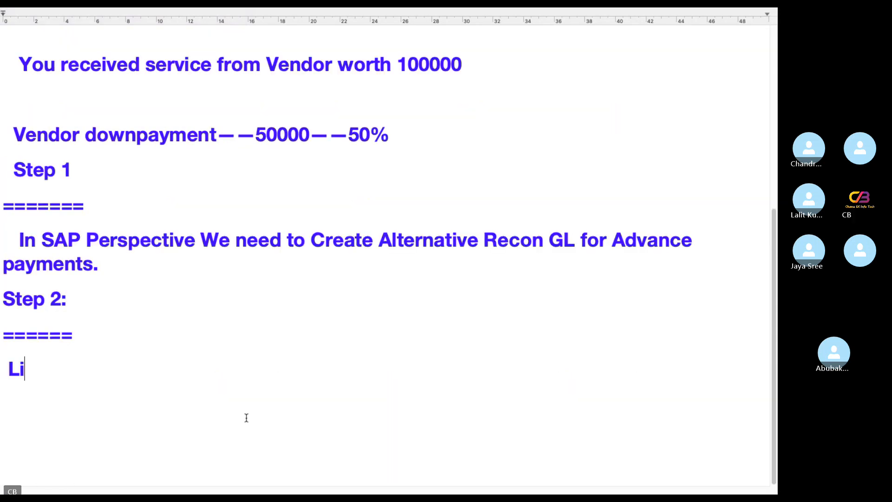
type("nk Alternt")
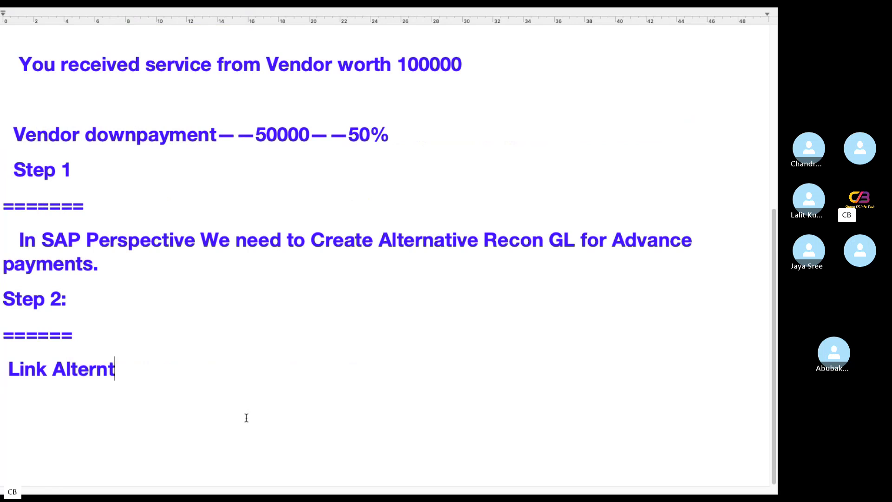
key("BackSpace")
type("ative Reconcia")
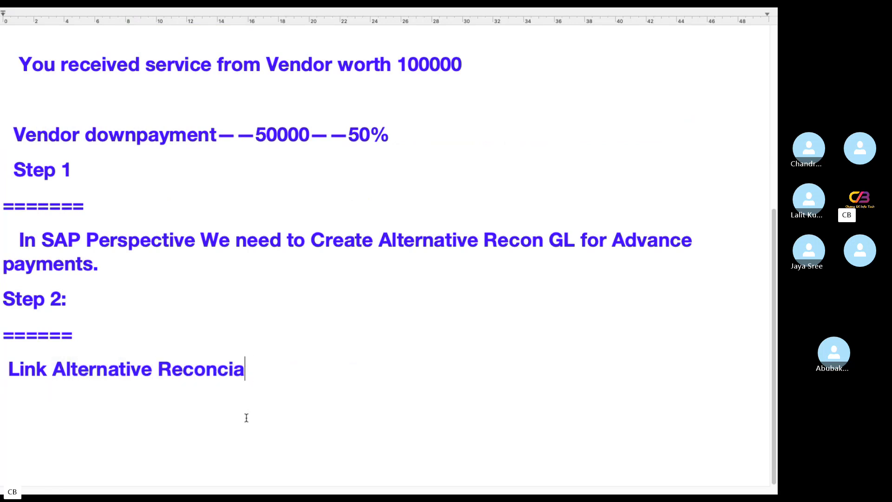
key("BackSpace")
type("liation ")
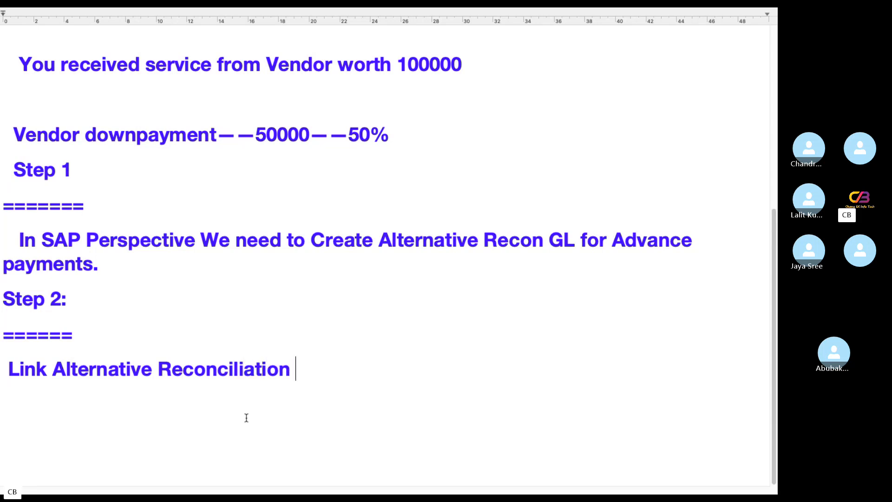
type("GL Account ")
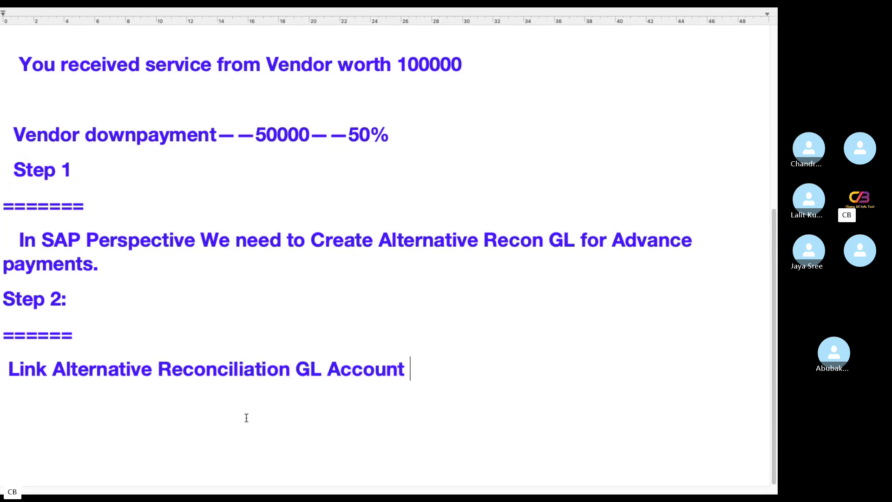
type("Dome")
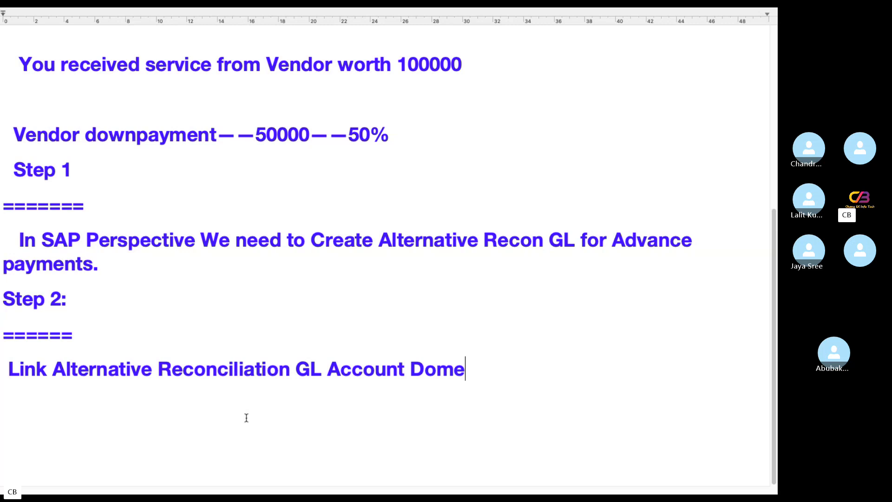
type("stic ")
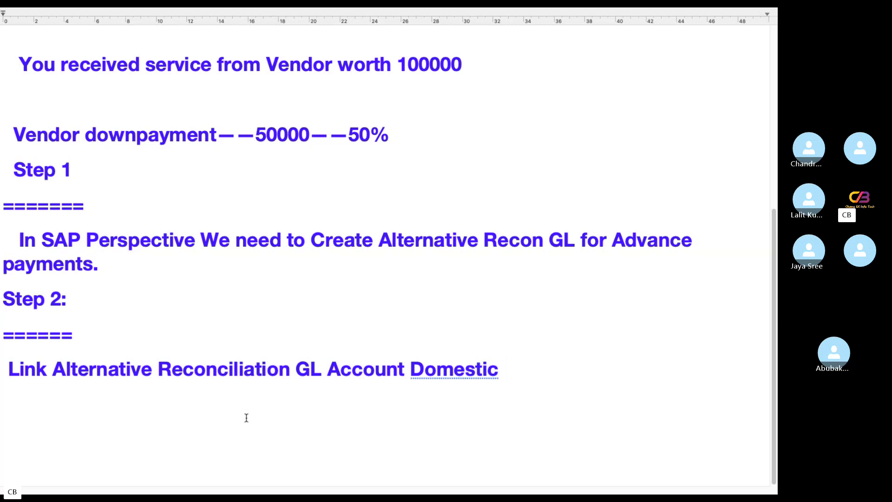
type("Vendor ")
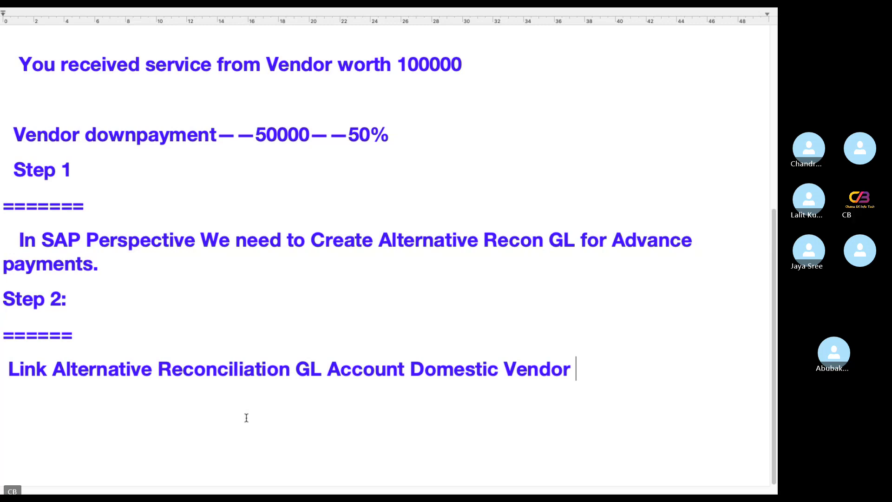
type("Recon")
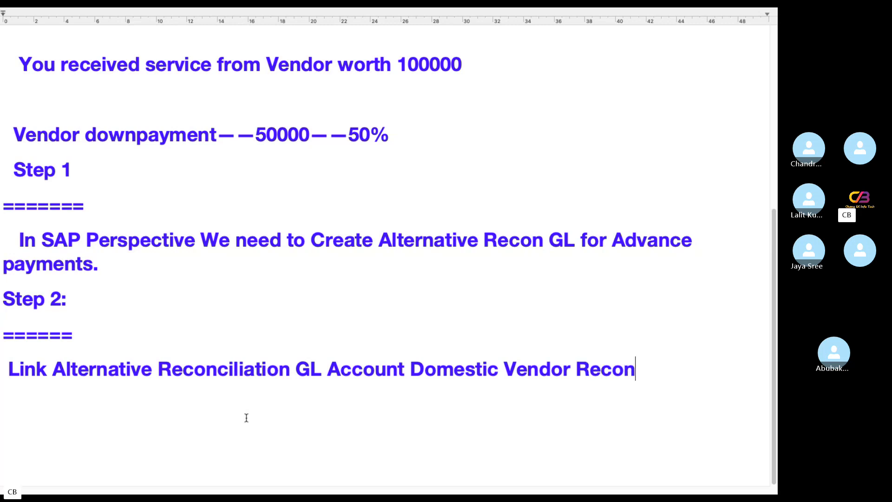
type("---")
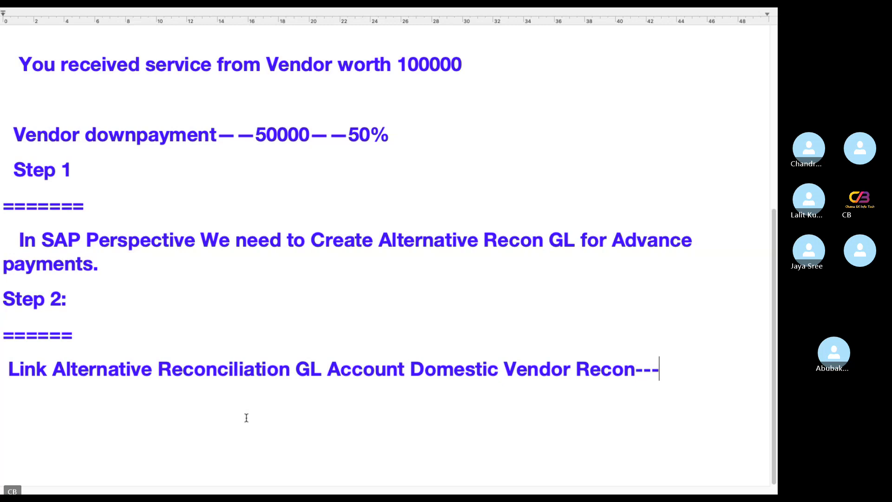
type("OBXR")
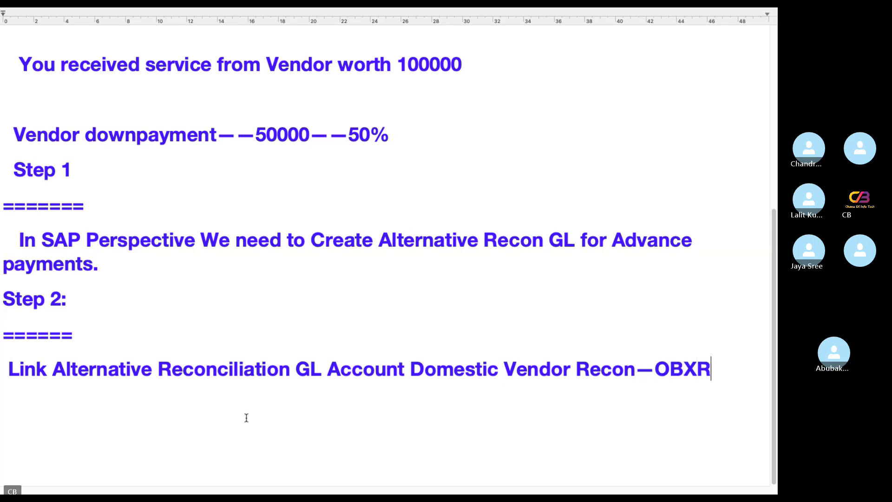
key("Return")
key("Return")
Add 'Step3:' with an equals underline and the line 'Post Downpayment Request --F-47'
type("S")
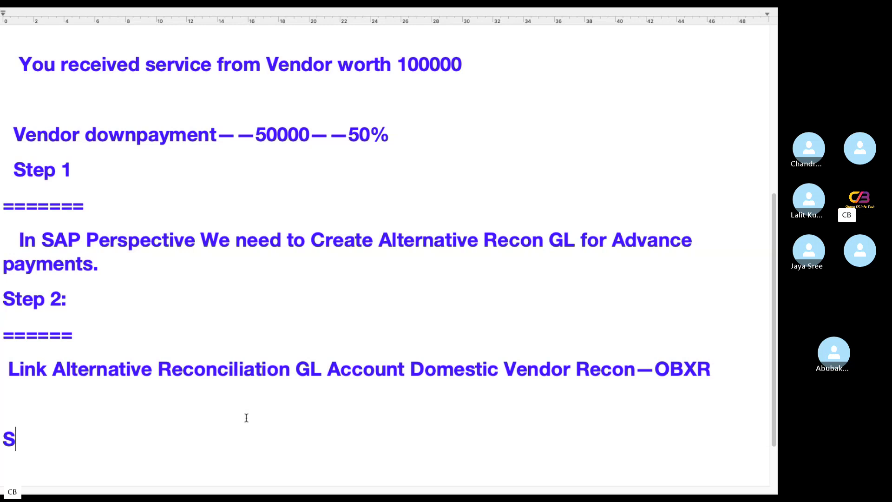
type("tep3")
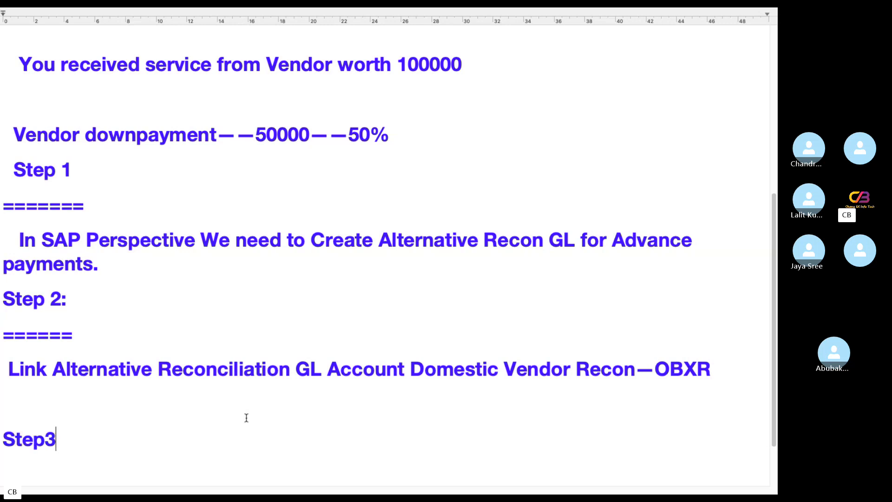
type(":")
key("Return")
type("=====")
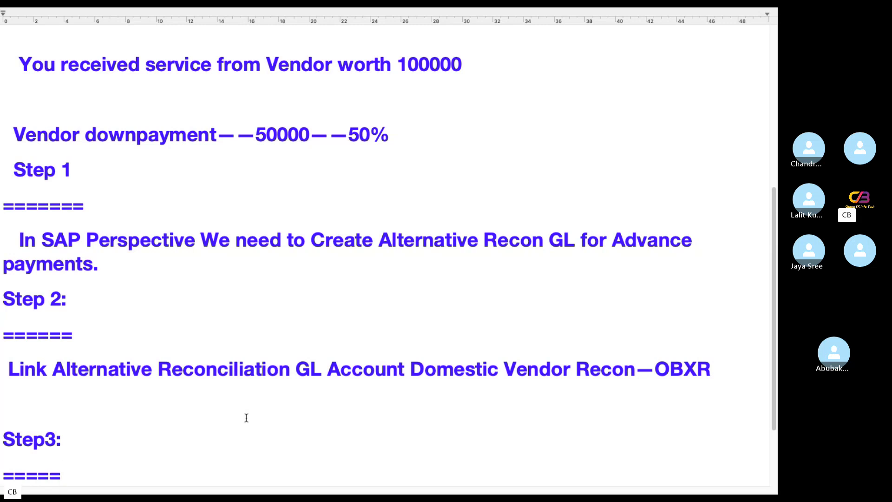
key("Return")
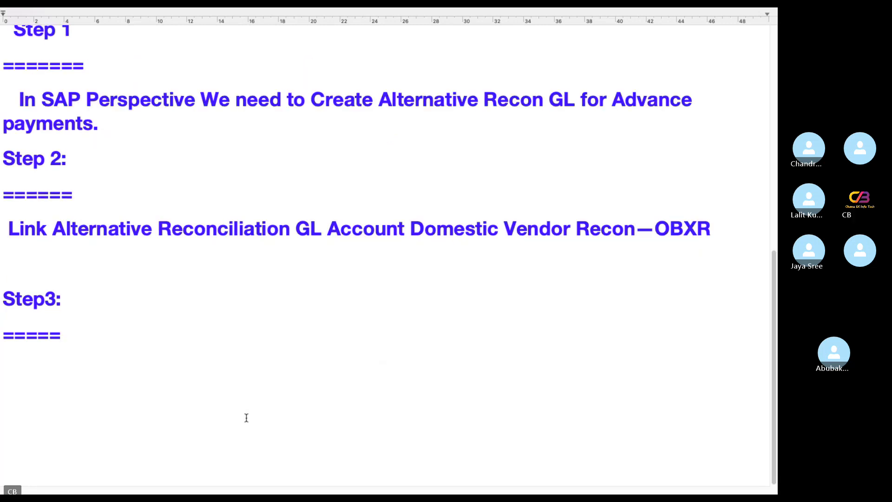
type("Post Downpay")
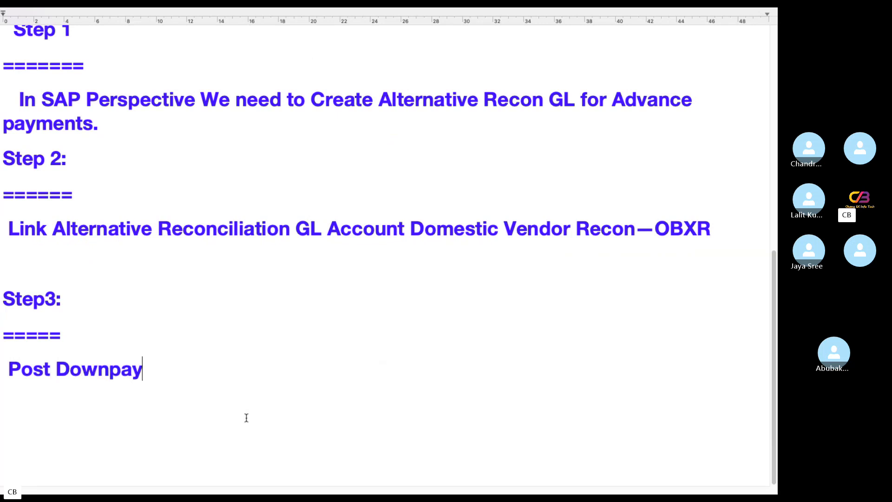
type("metn")
key("BackSpace")
key("BackSpace")
type("nt")
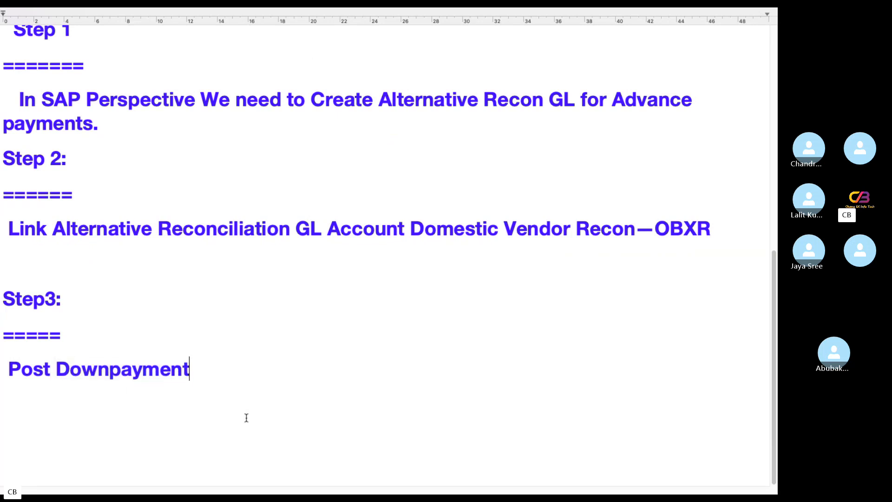
key("BackSpace")
key("BackSpace")
key("BackSpace")
key("BackSpace")
type("ment REqu")
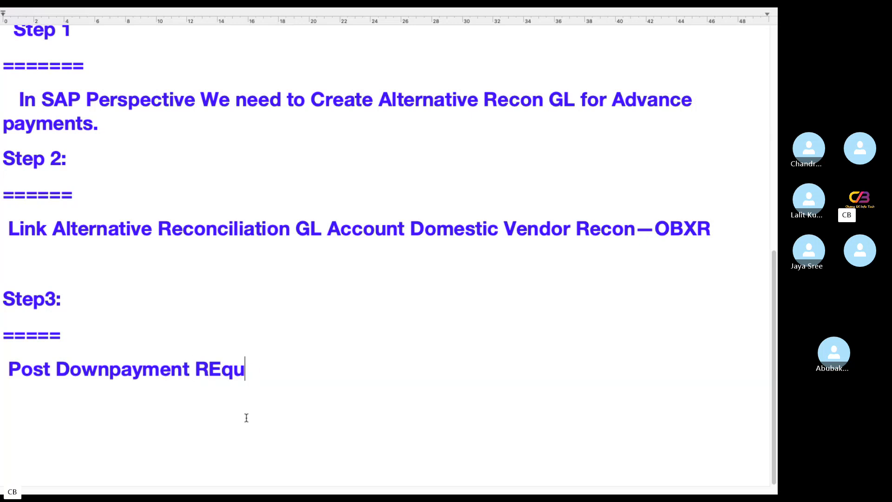
key("BackSpace")
key("BackSpace")
key("BackSpace")
type("equest ")
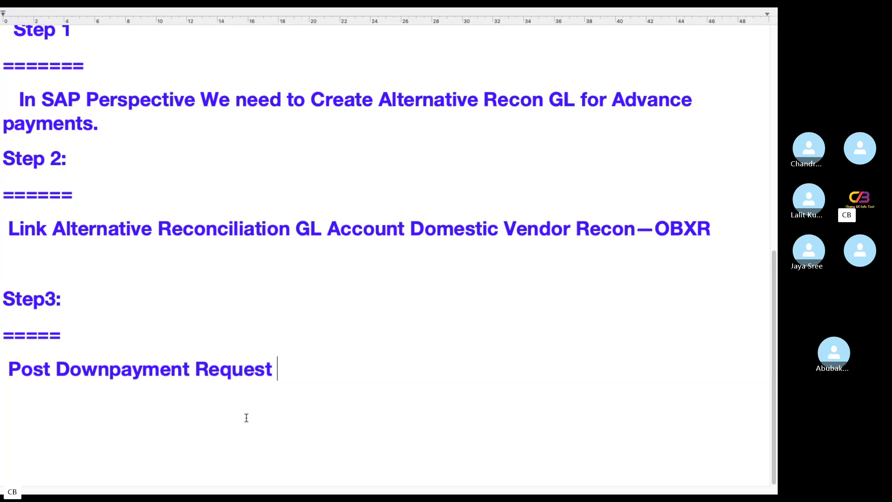
type("--F")
type("-47")
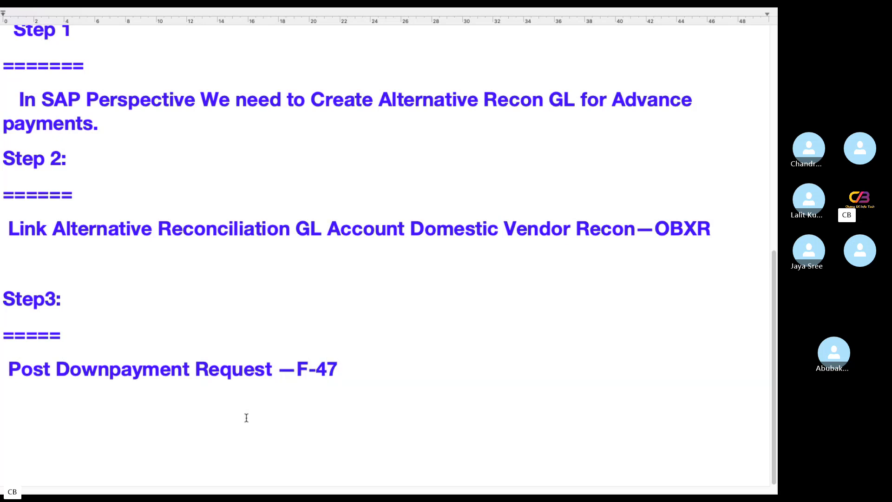
key("Return")
key("Return")
Start a 'Step 4' heading underlined with '====='
type("Stp")
key("BackSpace")
type("e")
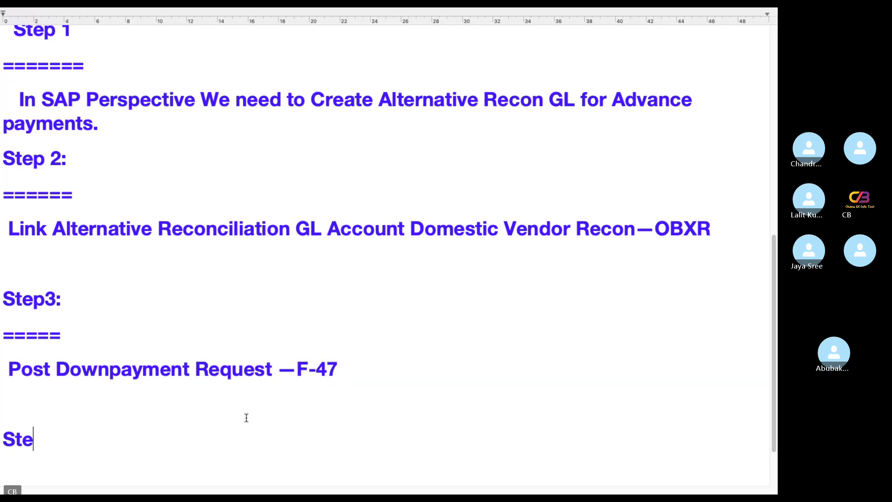
type("p 4")
key("Return")
type("===")
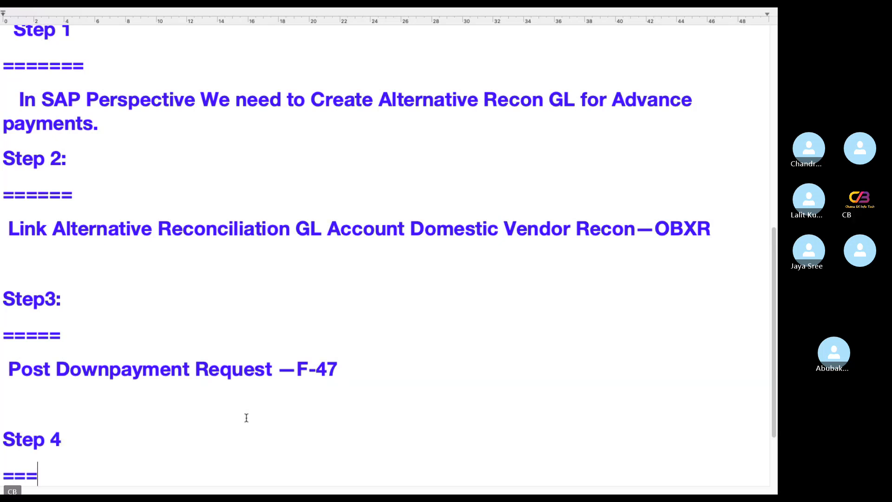
type("==")
key("Return")
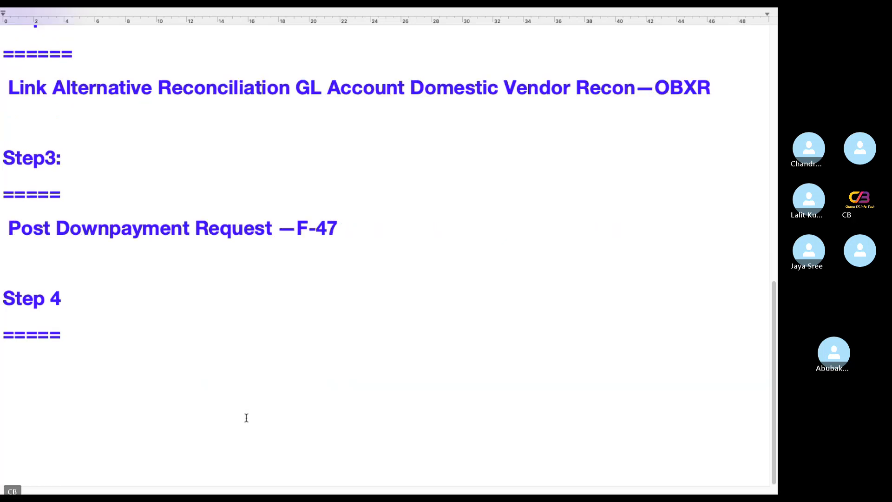
Replace the draft Step 4 text with 'Post Downpayment in SAP --F-48'
scroll(251, 416, "up", 10)
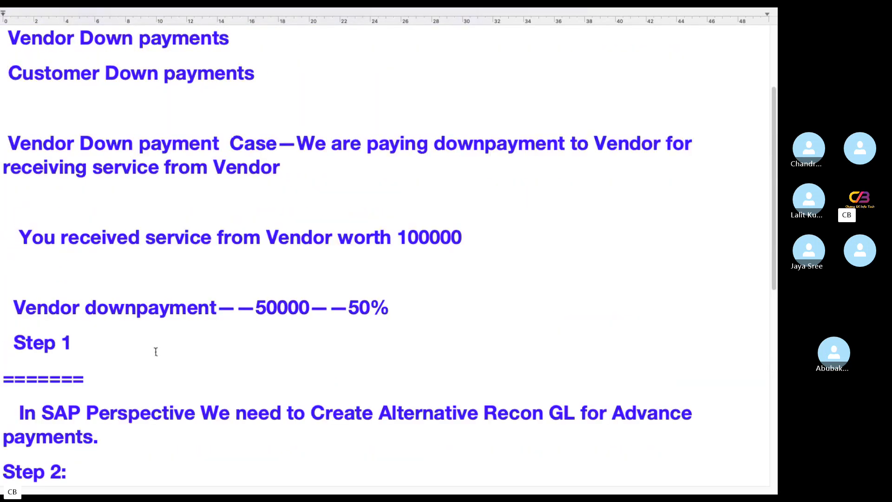
scroll(155, 352, "up", 3)
scroll(146, 352, "down", 13)
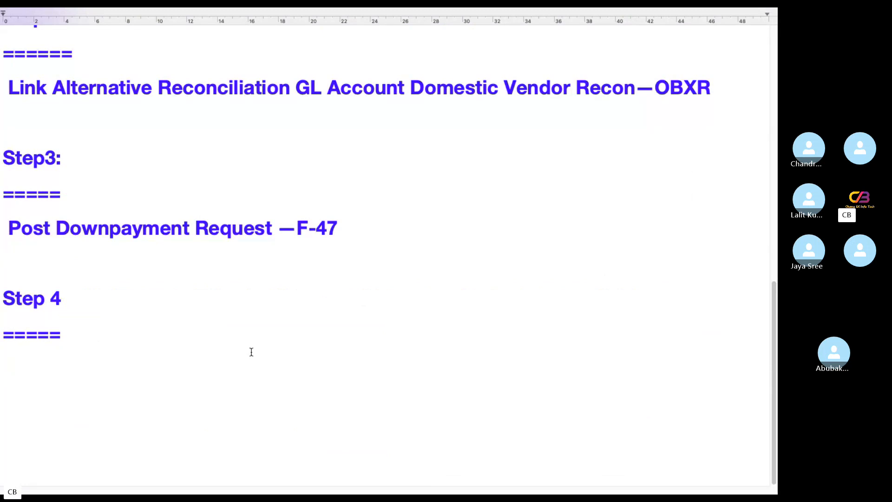
type("Post Vendor Invoc")
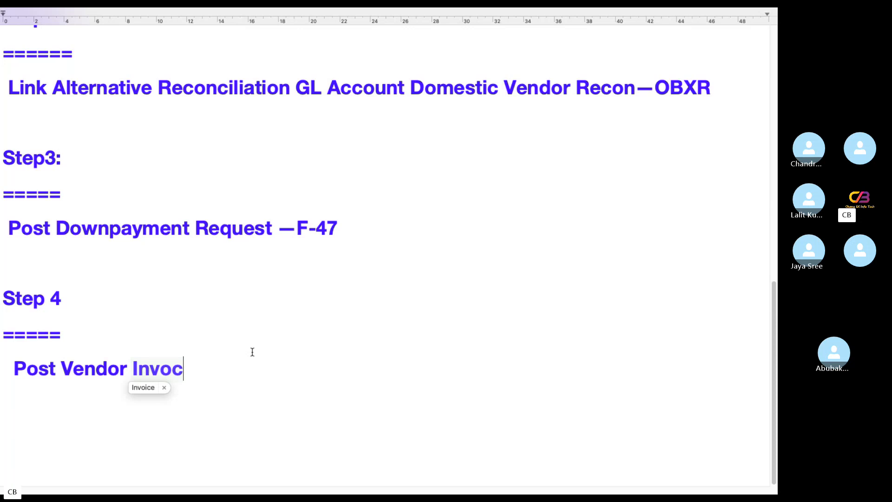
key("BackSpace")
key("BackSpace")
key("BackSpace")
key("BackSpace")
key("BackSpace")
key("BackSpace")
key("BackSpace")
key("BackSpace")
key("BackSpace")
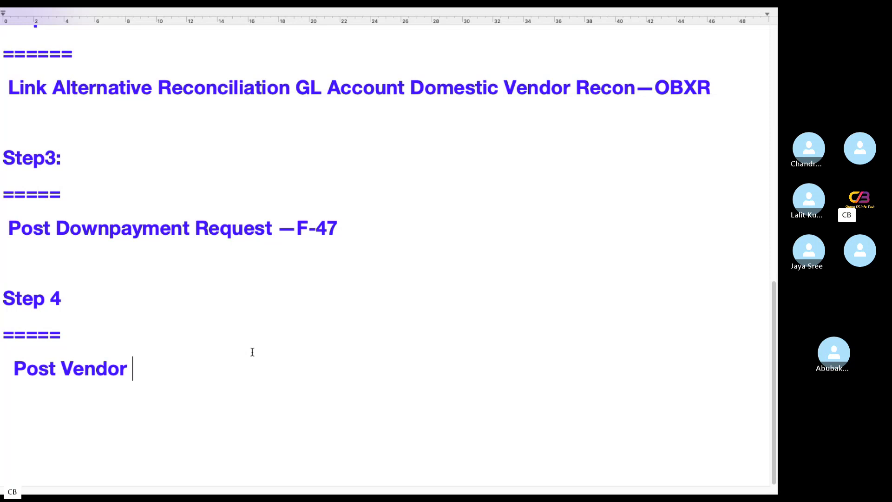
key("BackSpace")
key("BackSpace")
key("BackSpace")
key("BackSpace")
key("BackSpace")
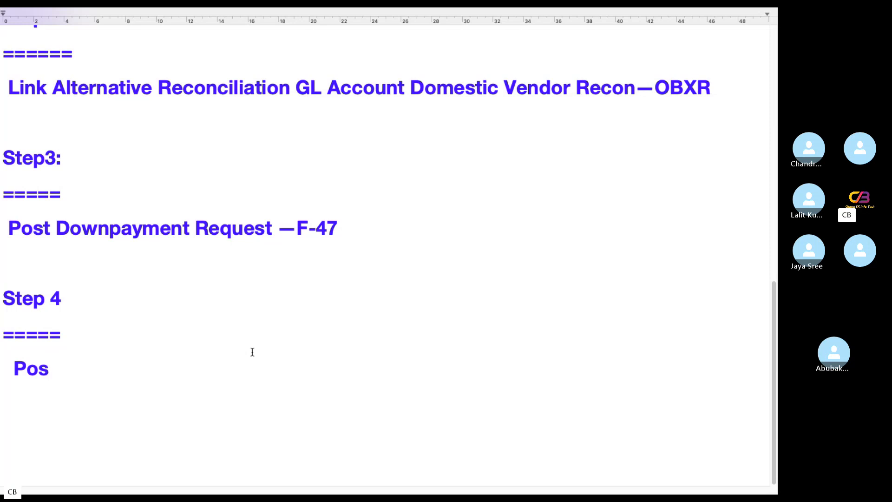
key("BackSpace")
key("BackSpace")
key("BackSpace")
type("Post Downpay")
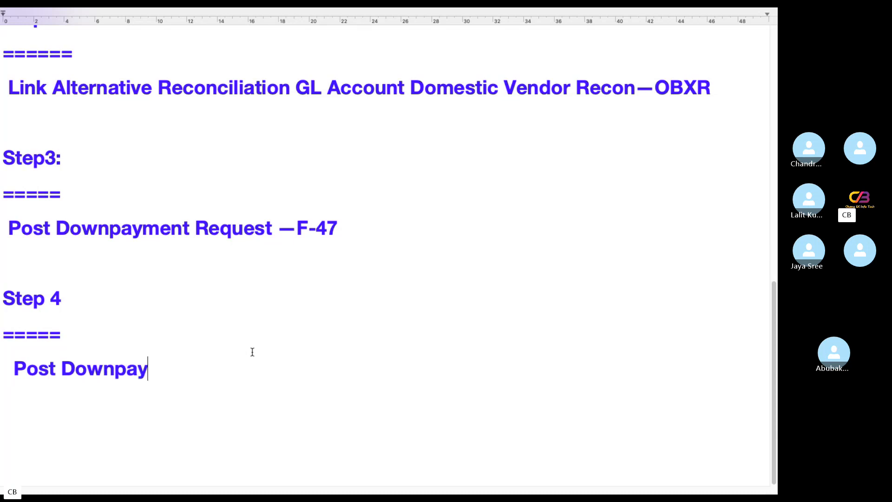
type("ment in SAP")
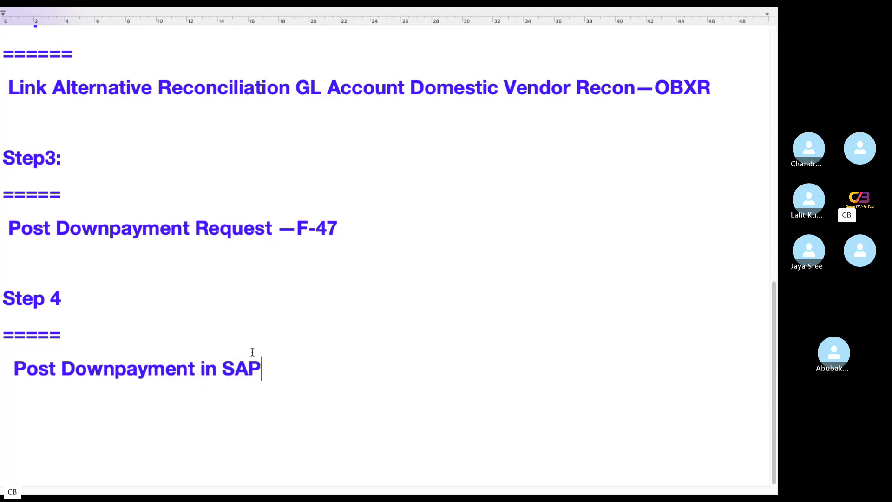
type("-")
key("BackSpace")
type("f")
key("BackSpace")
type("--F-48")
key("Return")
Add a 'Step 5' heading, '=====' separator and 'Post Vendor Invoice------FB60/F-43'
type("Step 5")
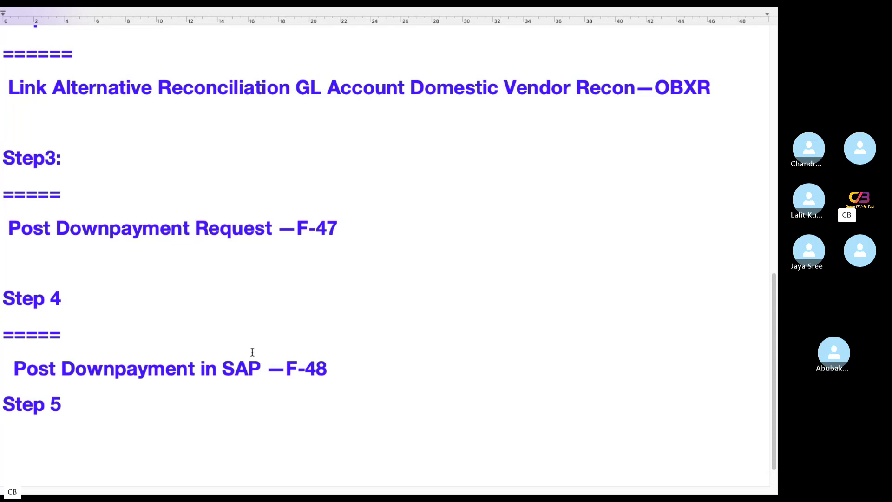
key("Return")
type("=====")
key("Return")
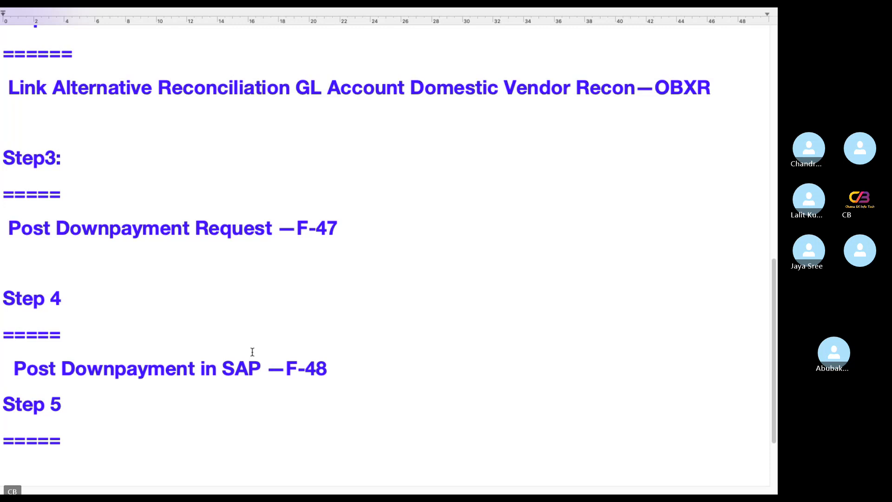
type("Post Vend")
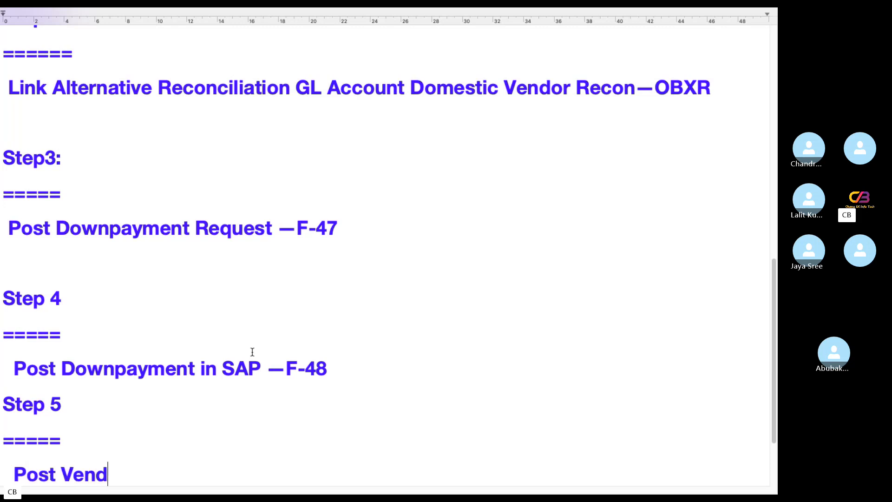
type("or Invoce")
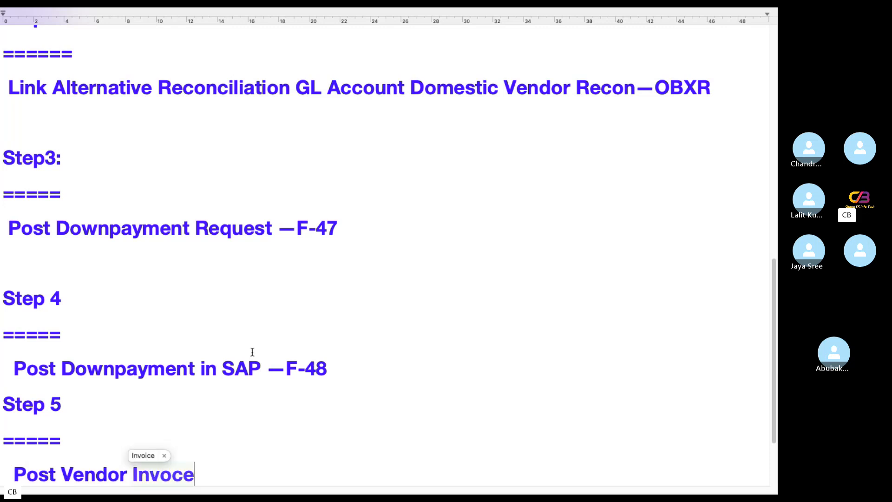
key("BackSpace")
key("BackSpace")
type("ice----")
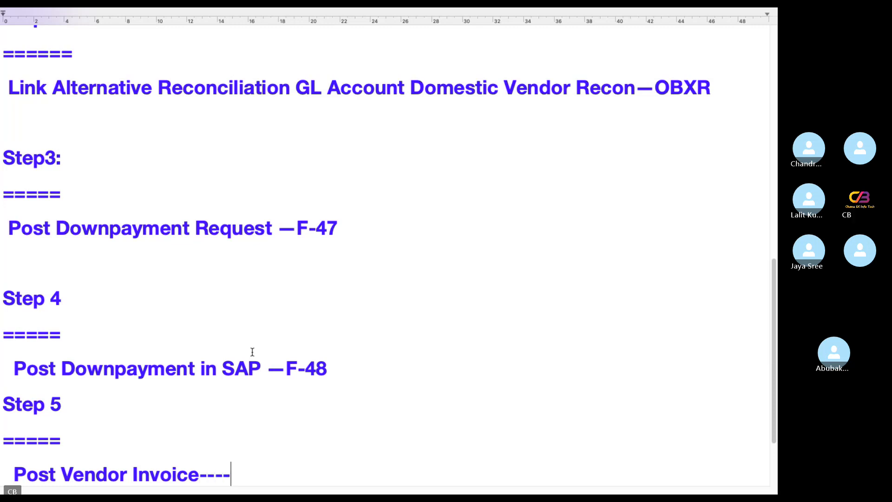
type("--FB60")
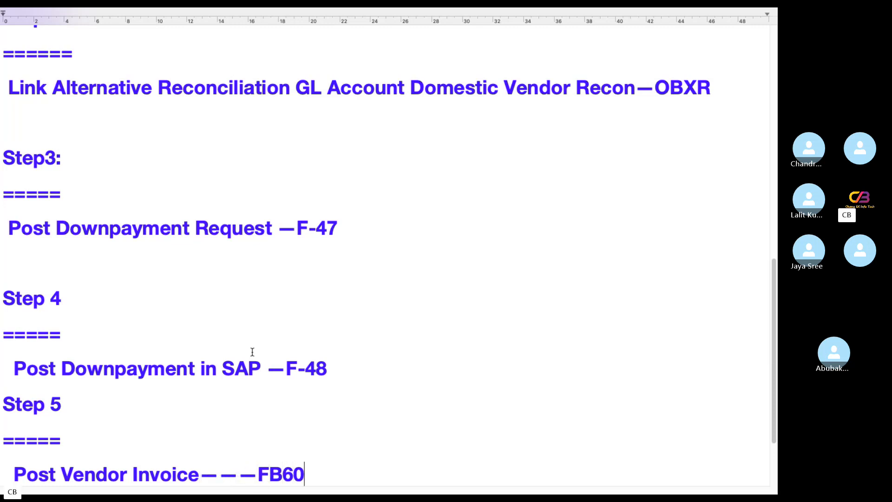
type("/F-43")
Add 'Step 6:' with an equals underline and 'Clear Vendor Vendor Downpayment—F-44'
key("Return")
key("Return")
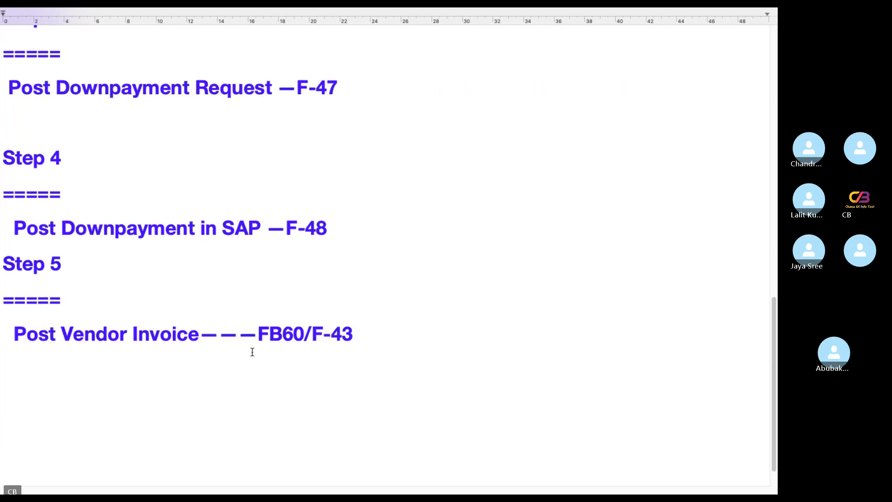
type("Step ")
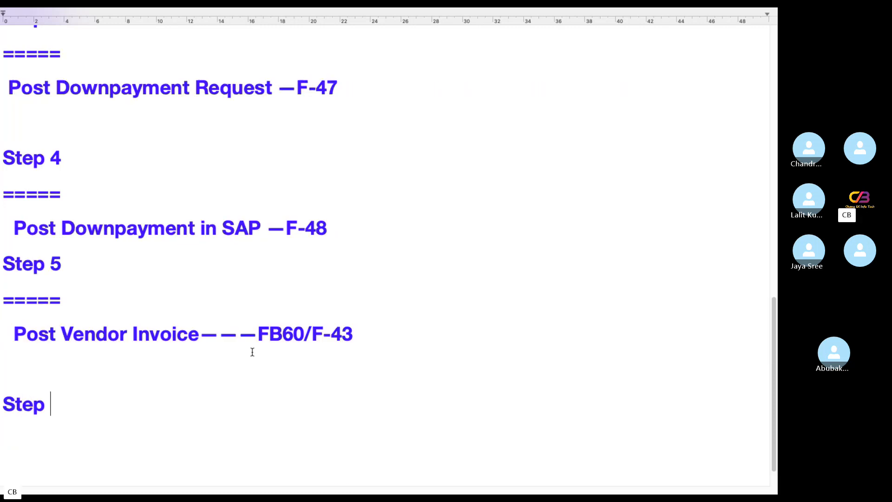
type("6:")
key("Return")
type("======")
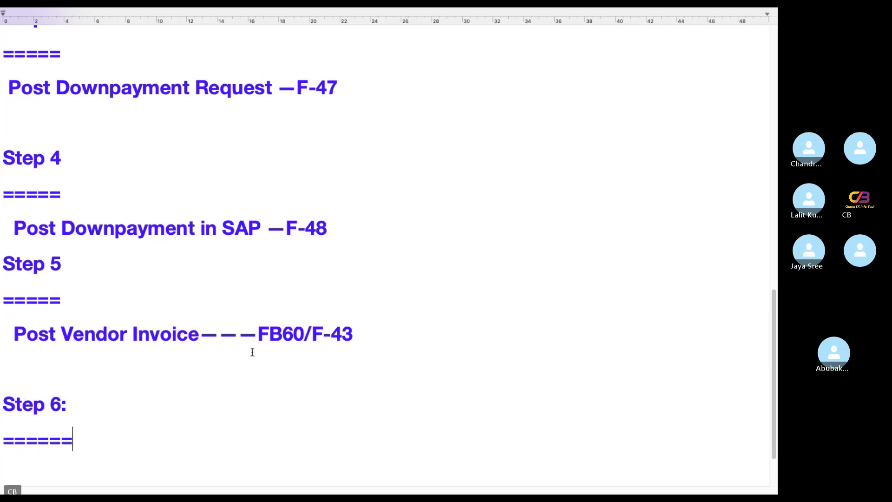
key("Return")
type("Clear Vendor ")
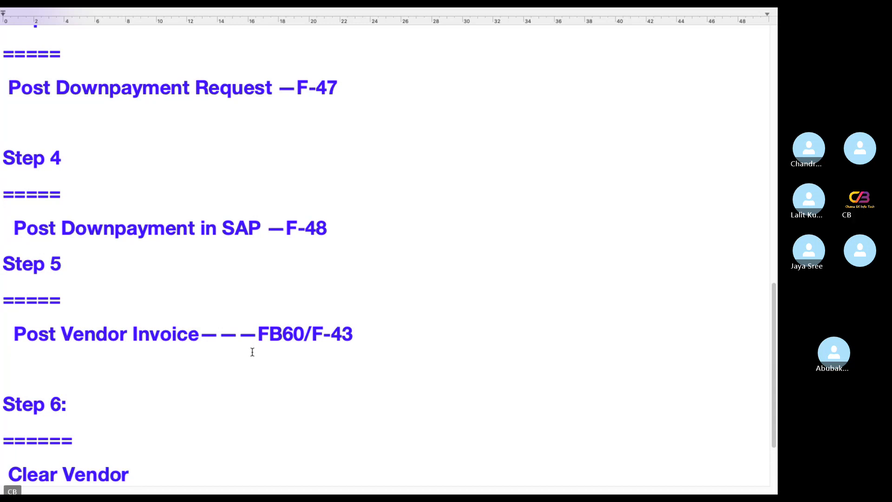
type("Vendor Downpa")
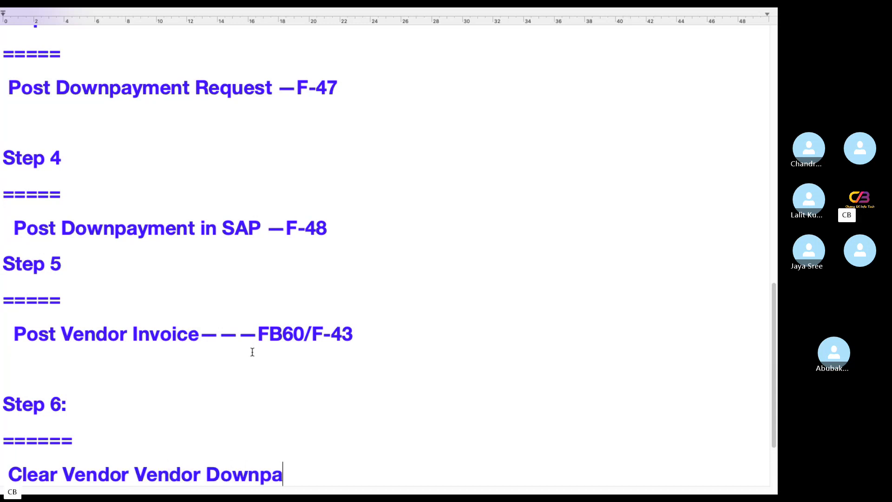
type("yment—F")
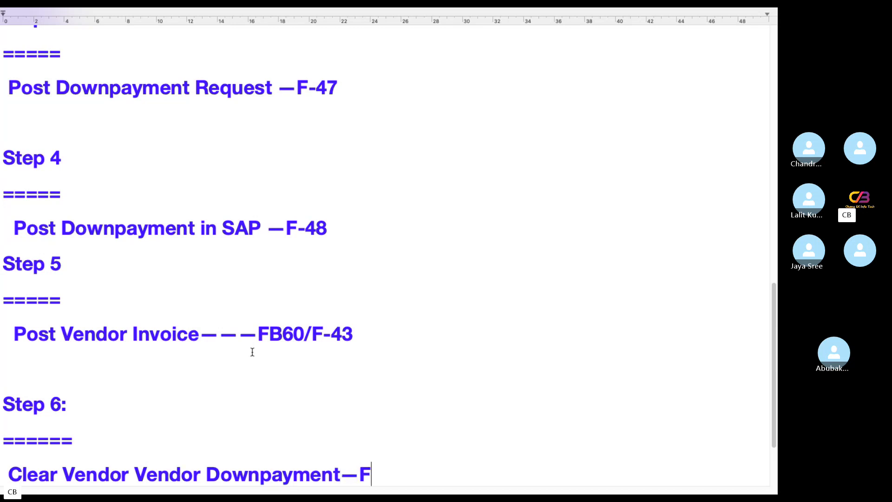
type("-44")
Add 'Step 7:' with an equals underline and 'Reverse the Downpayment Request --FB08'
key("Return")
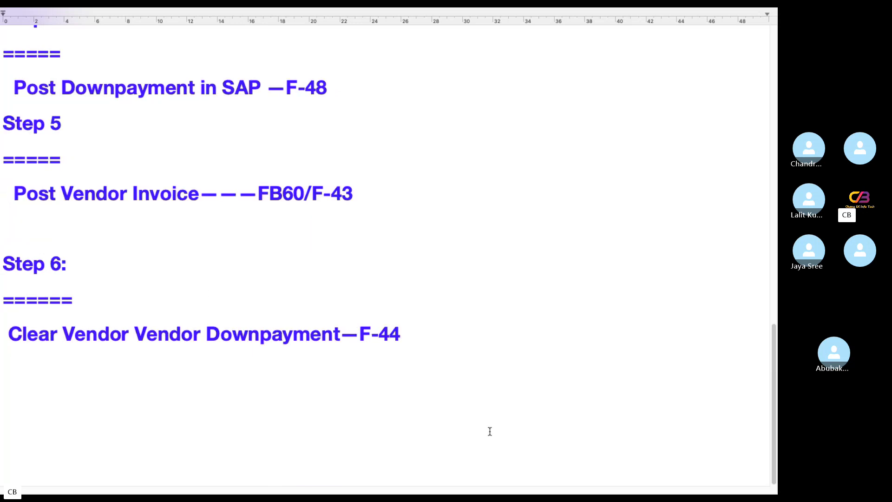
key("Return")
type("Step")
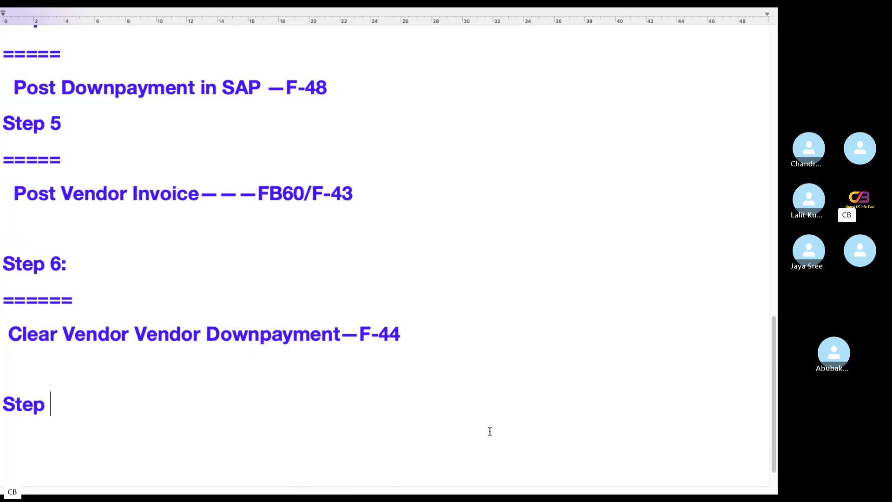
type(" 7:")
key("Return")
type("=")
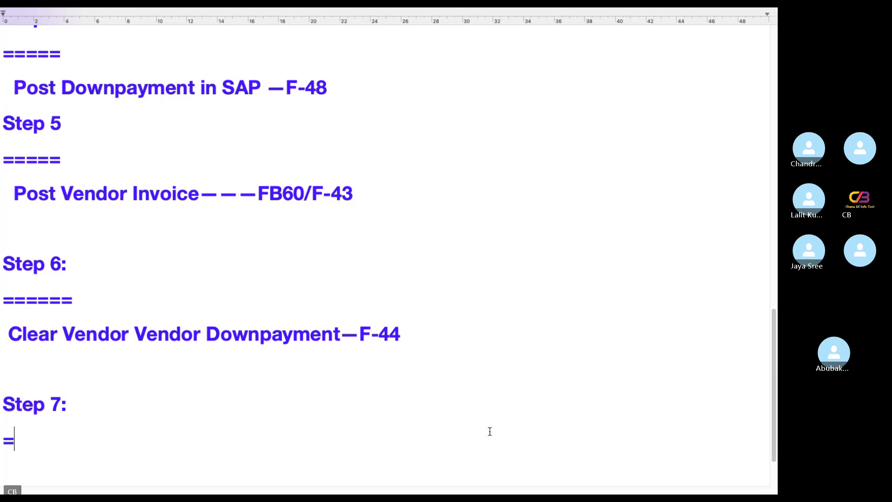
type("=====")
key("Return")
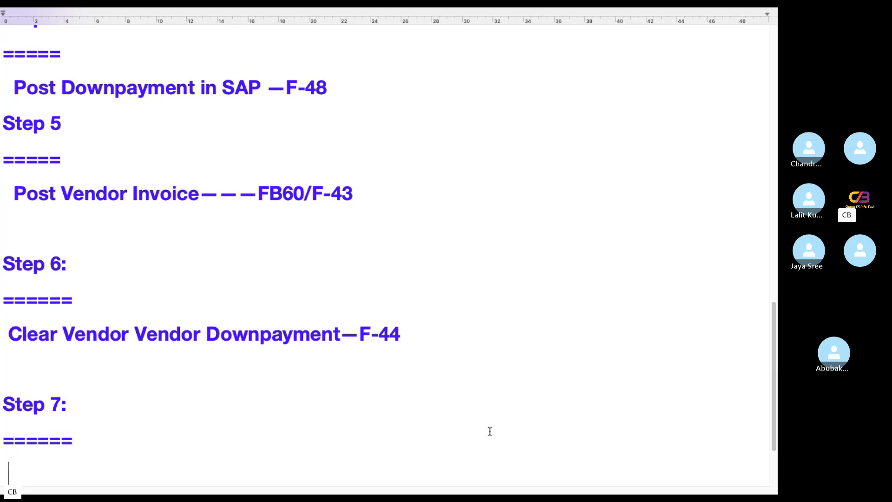
type("Reverse t")
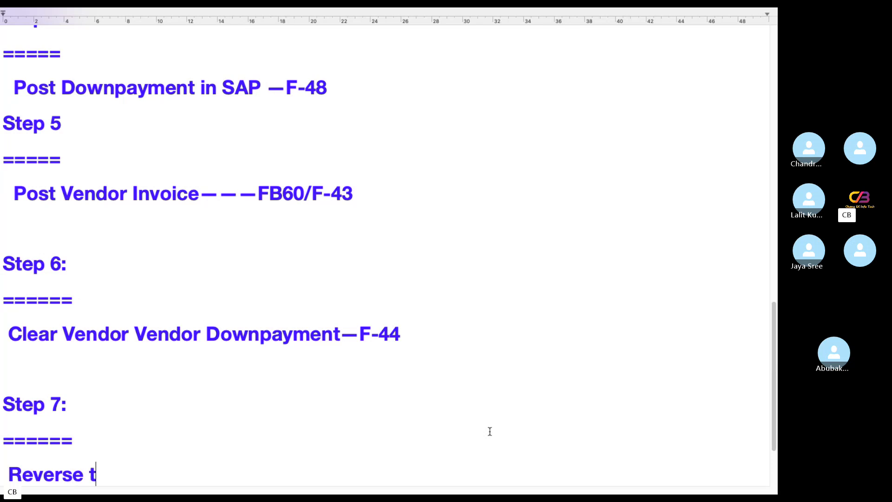
type("he Downpayment R")
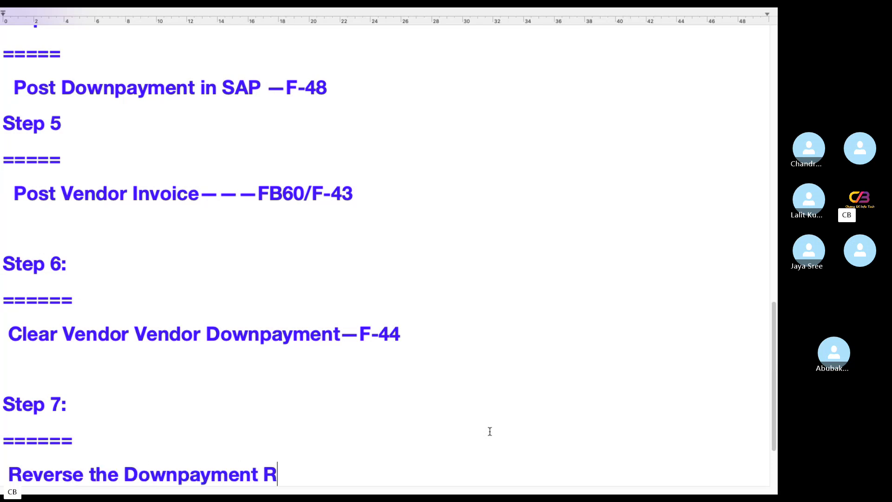
type("equest --FB08")
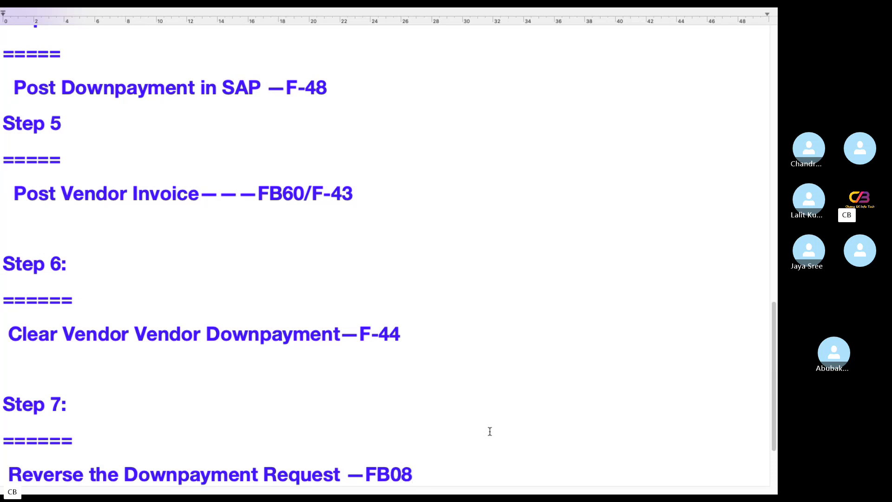
scroll(133, 440, "up", 10)
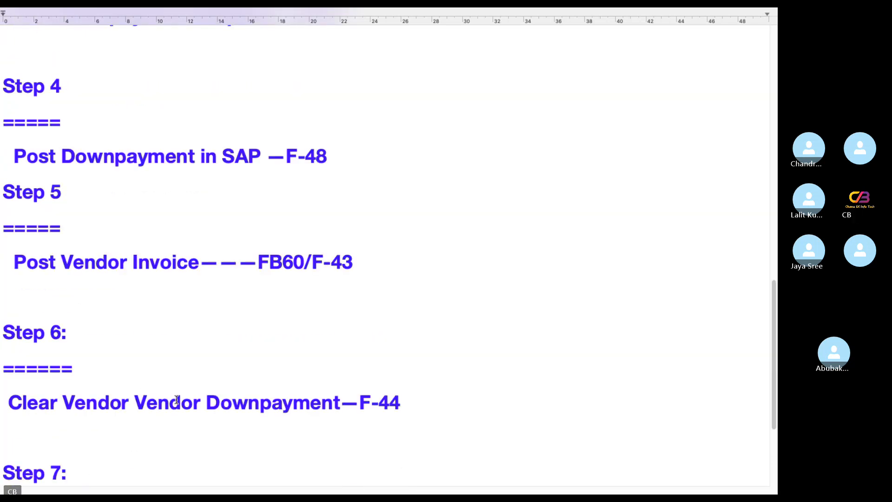
scroll(176, 397, "up", 18)
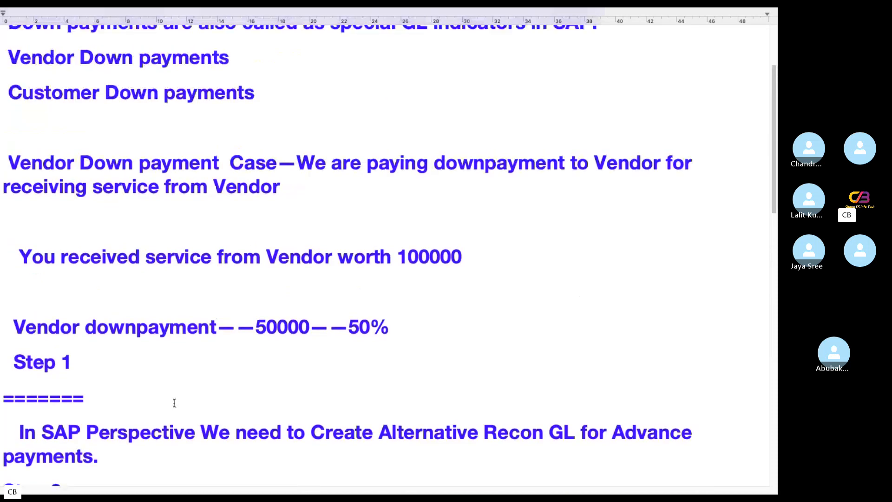
scroll(175, 394, "down", 20)
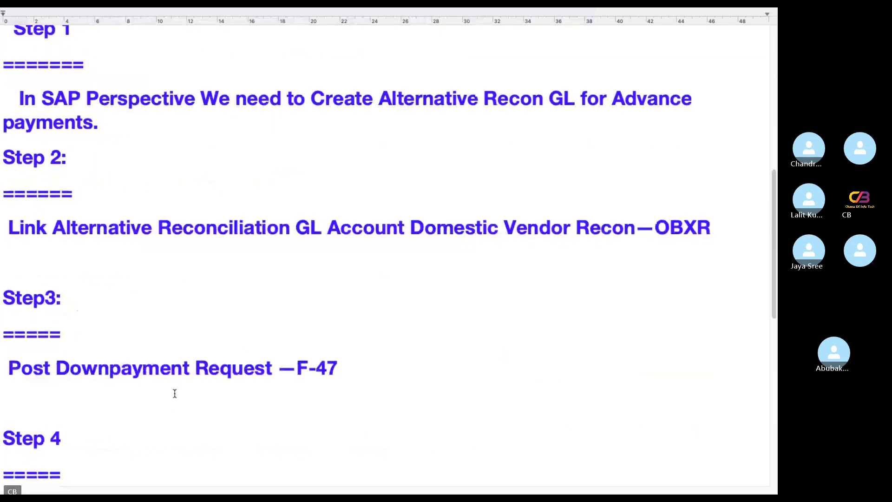
scroll(175, 392, "down", 8)
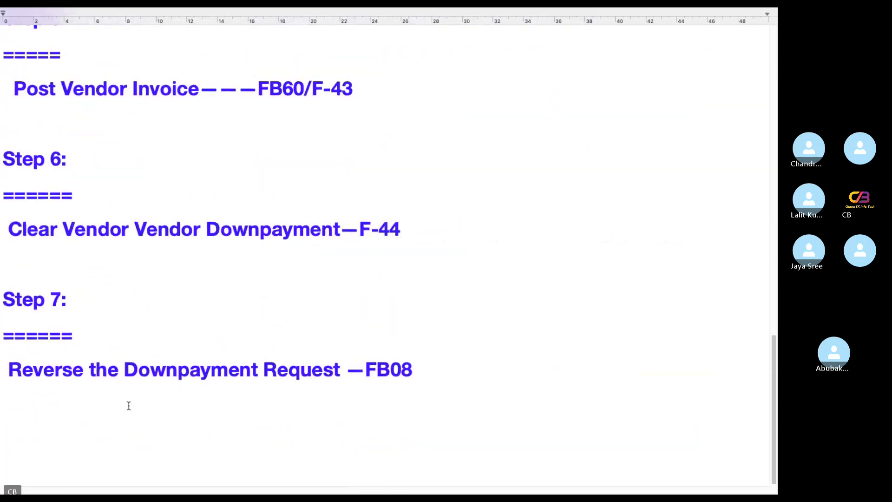
scroll(129, 391, "up", 12)
scroll(129, 391, "up", 15)
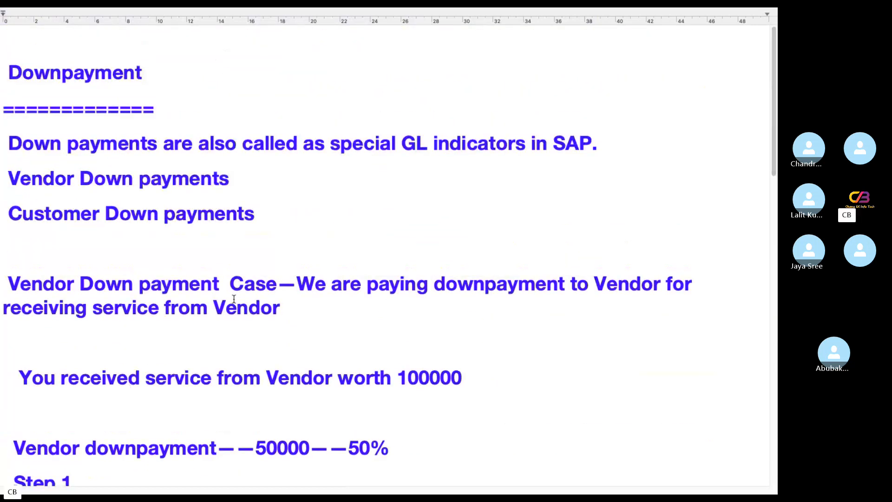
left_click_drag(242, 141, 653, 161)
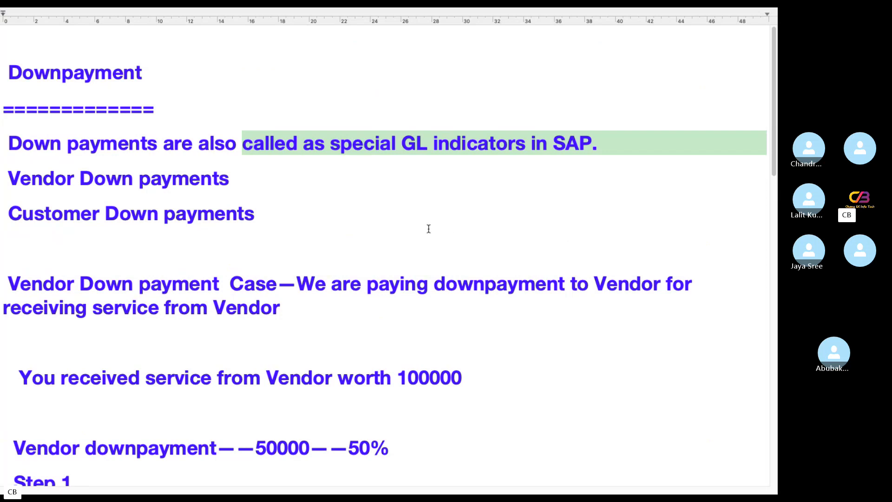
scroll(402, 219, "down", 4)
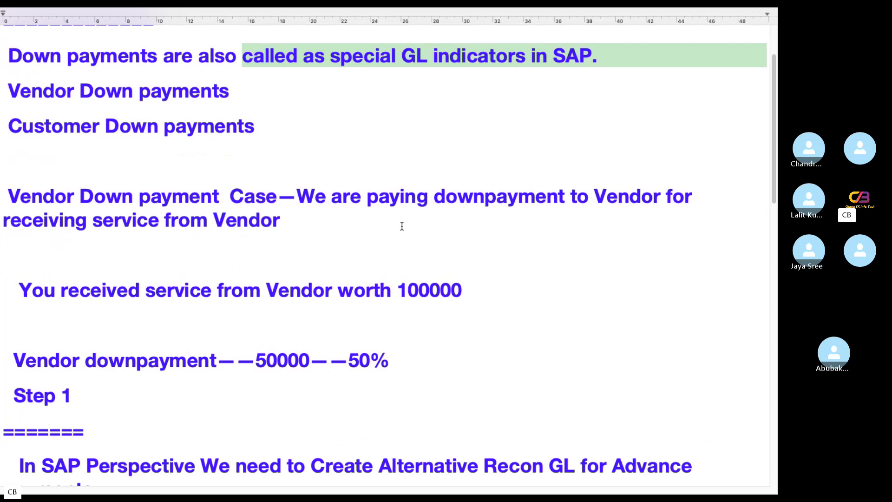
left_click_drag(463, 290, 18, 290)
left_click_drag(412, 357, 175, 352)
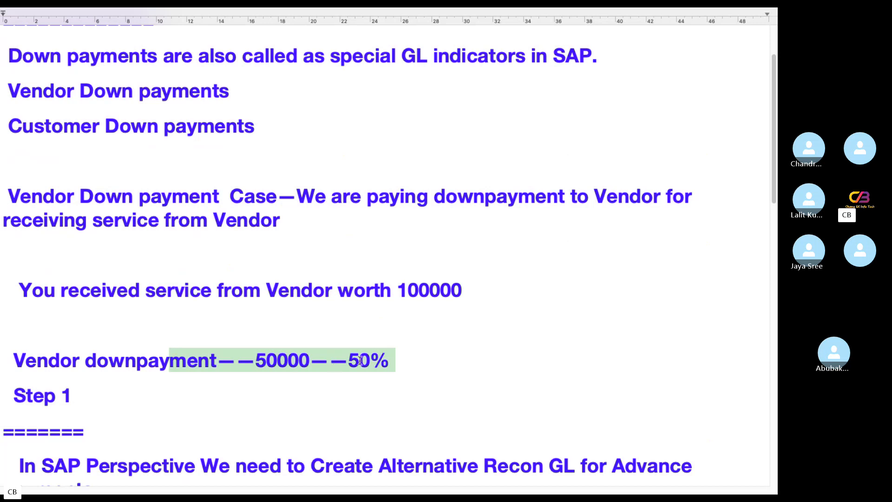
left_click_drag(410, 361, 5, 360)
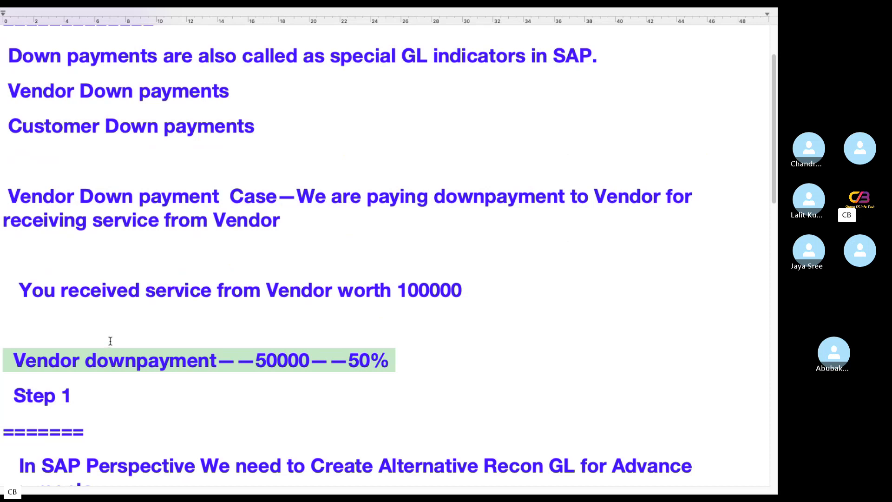
left_click(288, 386)
left_click_drag(411, 364, 1, 362)
scroll(177, 375, "down", 5)
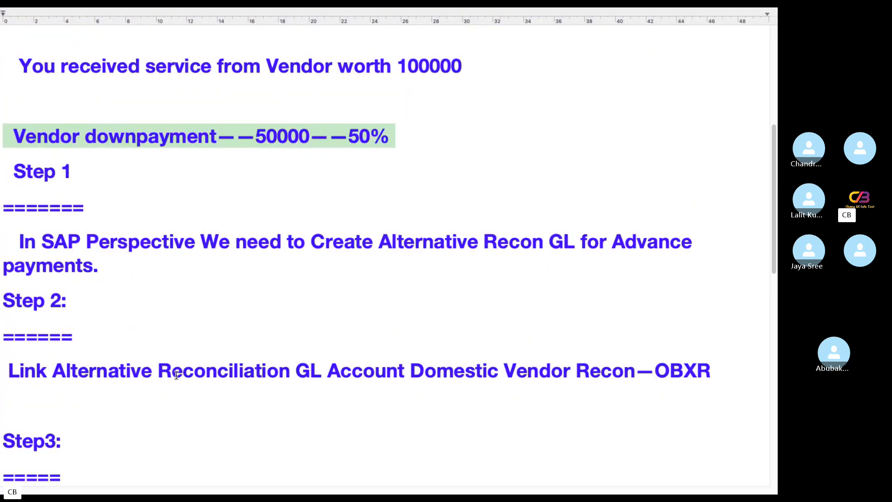
scroll(177, 375, "down", 6)
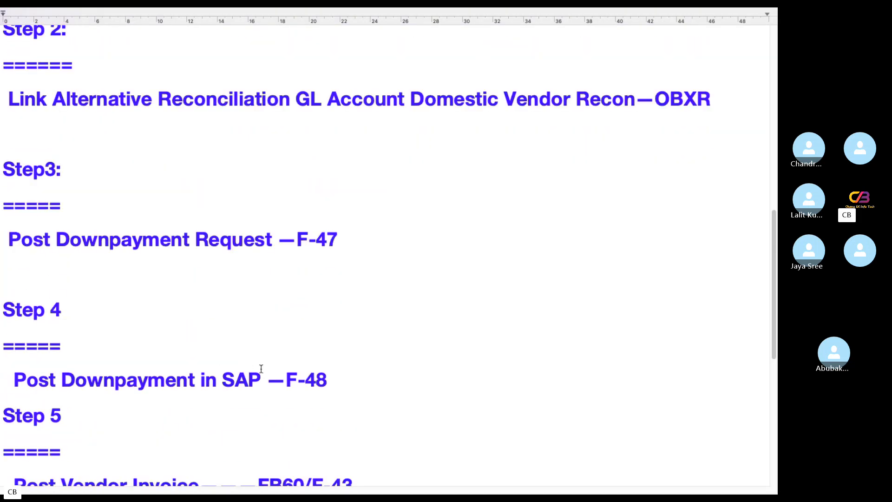
scroll(261, 369, "up", 3)
scroll(388, 394, "up", 3)
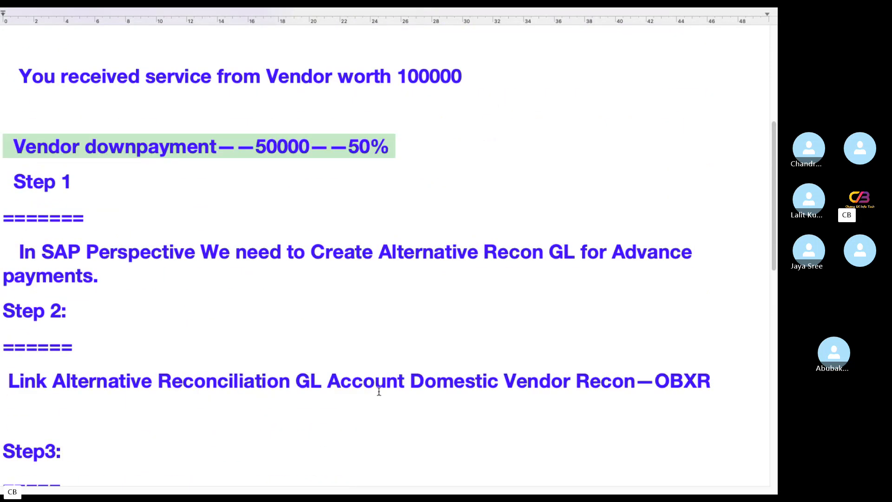
scroll(279, 365, "down", 2)
scroll(281, 366, "down", 2)
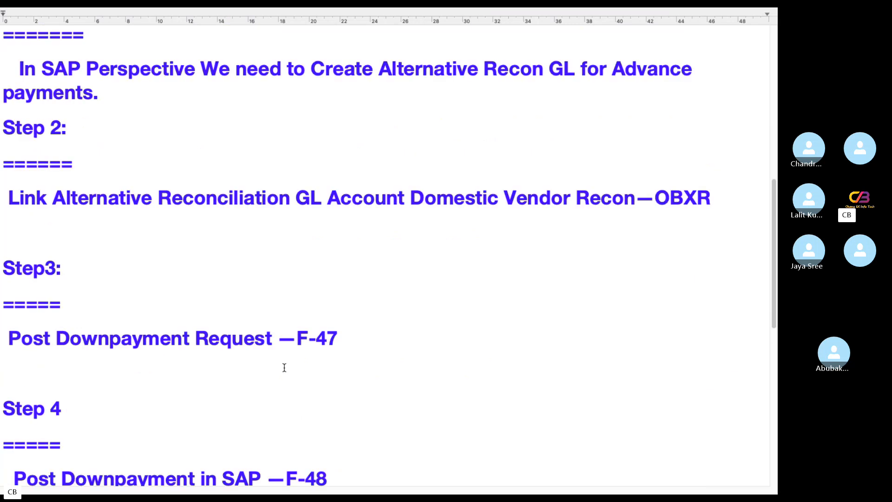
left_click_drag(362, 336, 62, 316)
scroll(298, 351, "down", 2)
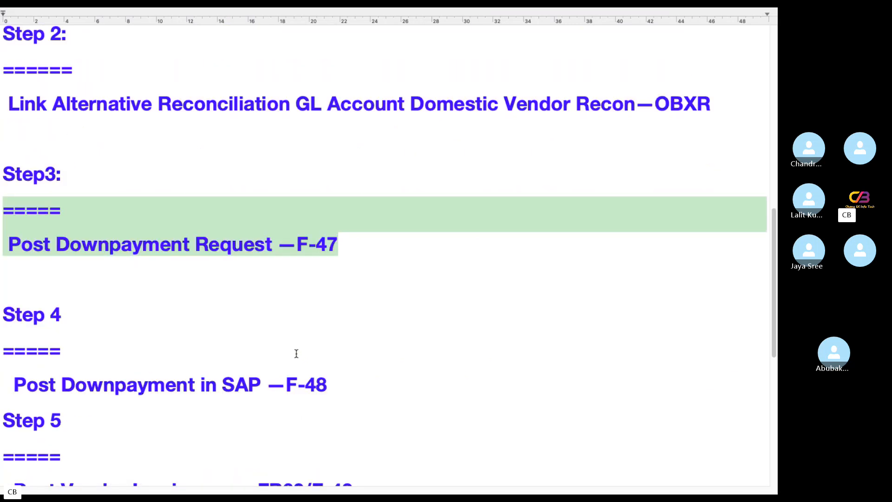
scroll(256, 347, "down", 1)
left_click_drag(367, 341, 1, 342)
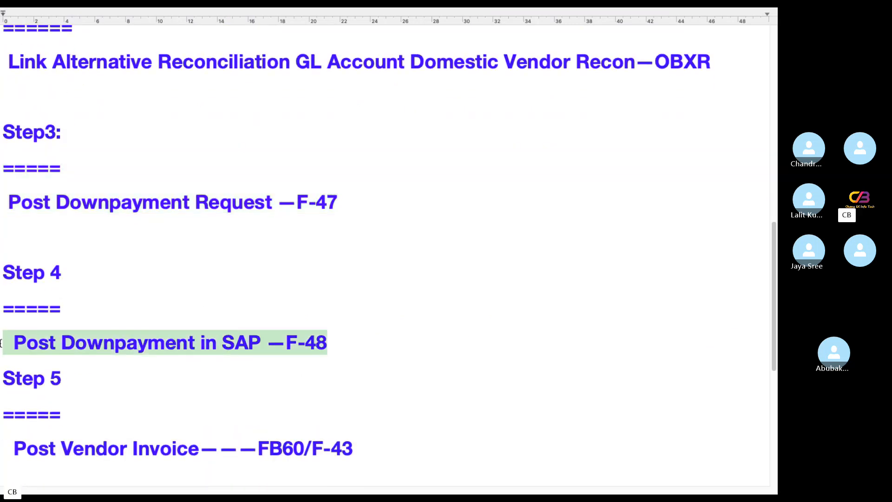
scroll(339, 368, "down", 3)
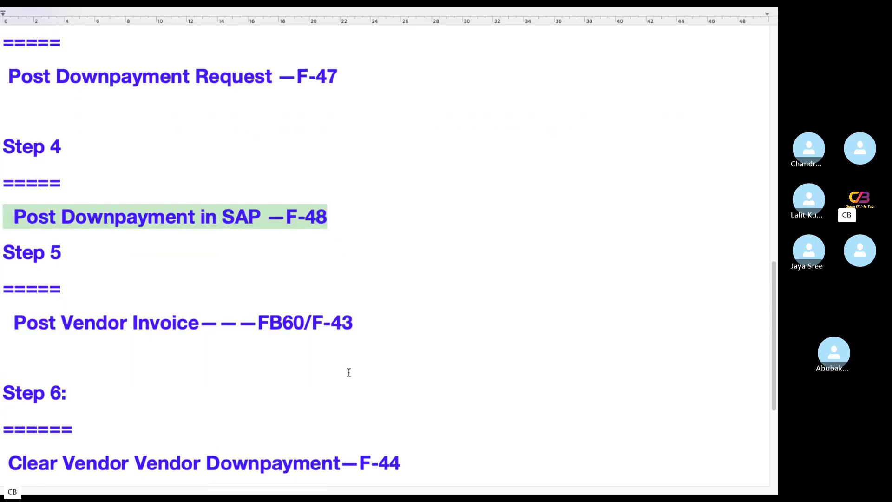
left_click_drag(414, 330, 1, 334)
scroll(294, 378, "down", 1)
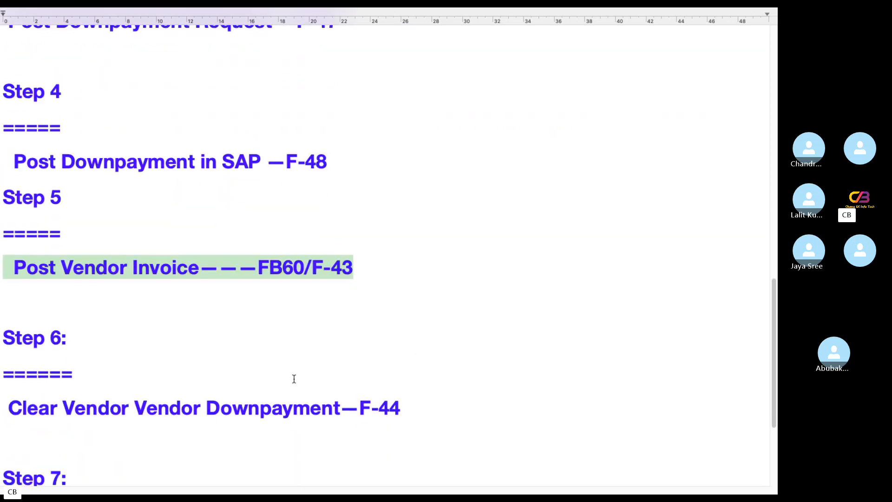
left_click_drag(446, 413, 1, 422)
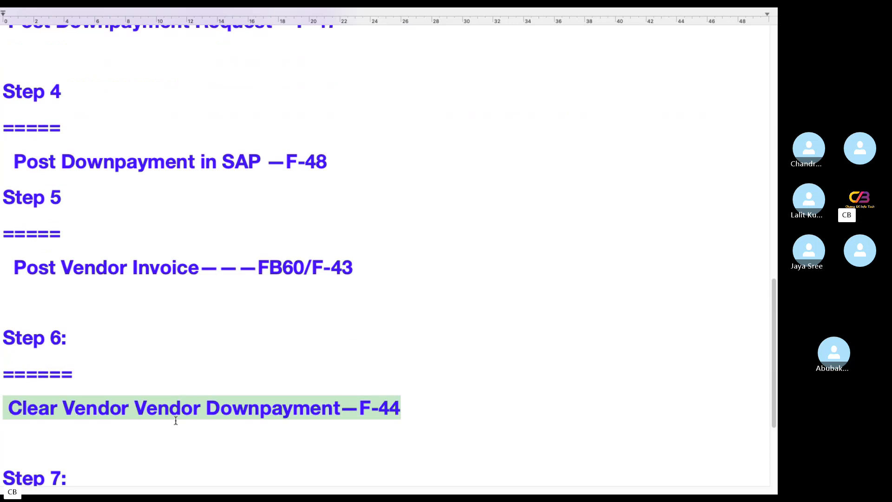
scroll(175, 421, "down", 1)
scroll(176, 420, "down", 2)
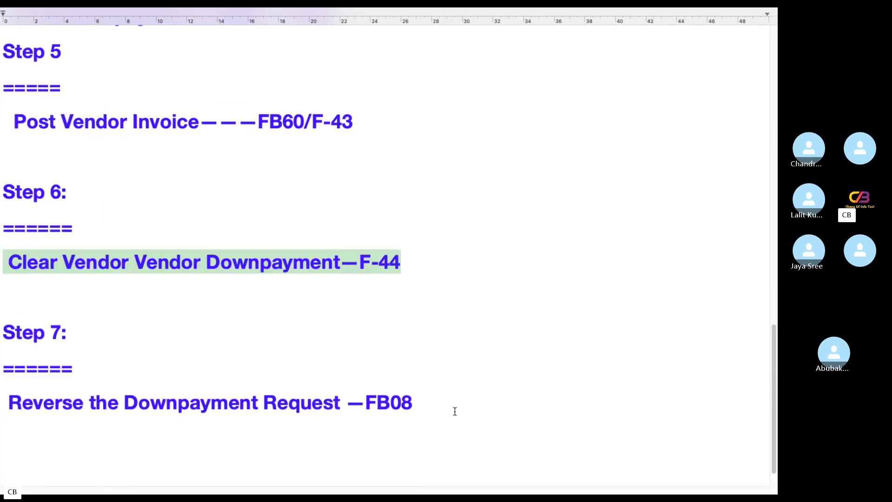
left_click_drag(455, 411, 1, 412)
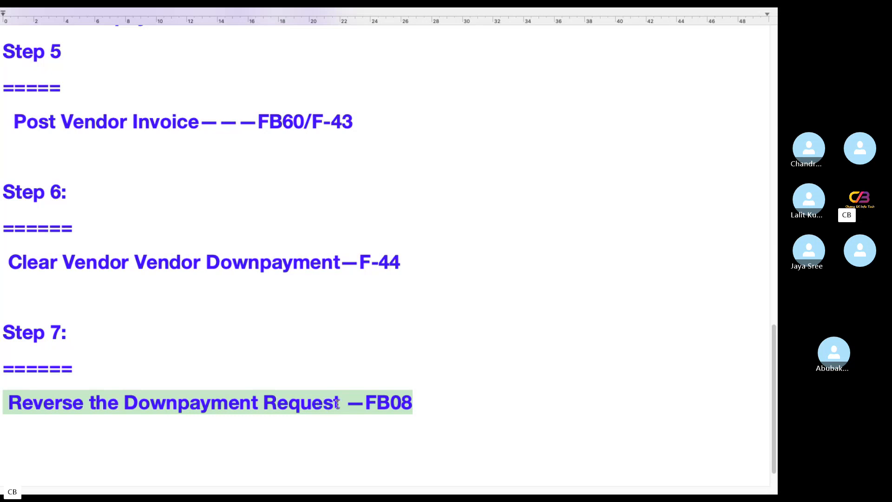
left_click(340, 404)
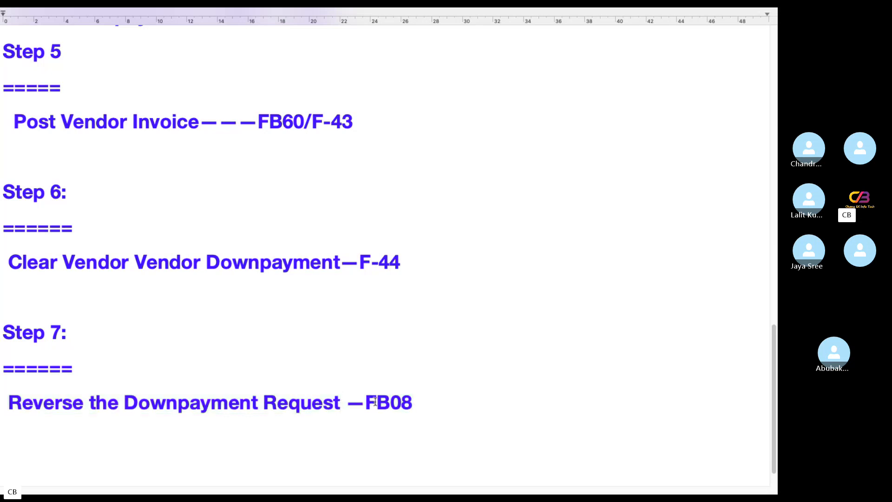
left_click_drag(364, 403, 441, 410)
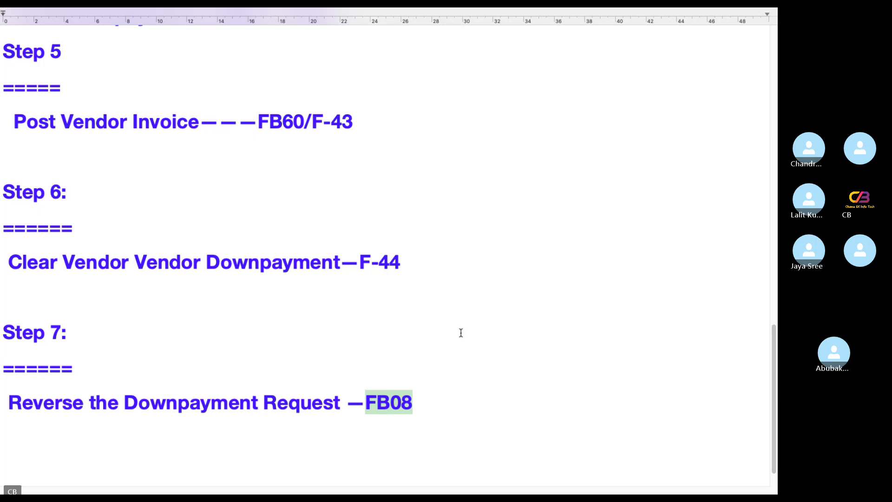
scroll(461, 337, "up", 10)
scroll(462, 333, "up", 5)
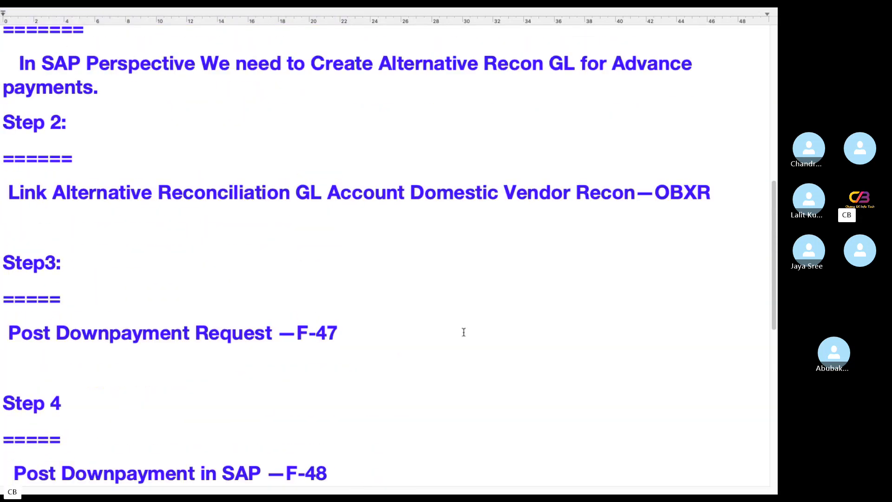
scroll(460, 334, "down", 5)
scroll(460, 334, "down", 5)
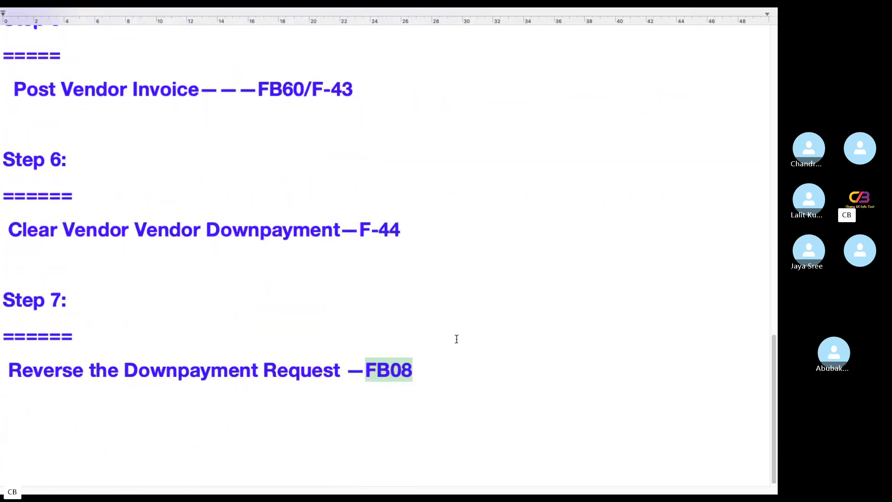
Below the FB08 line, write 'We will discuss two important Scenarios' with a long equals-sign underline
left_click(467, 368)
key("Return")
key("Return")
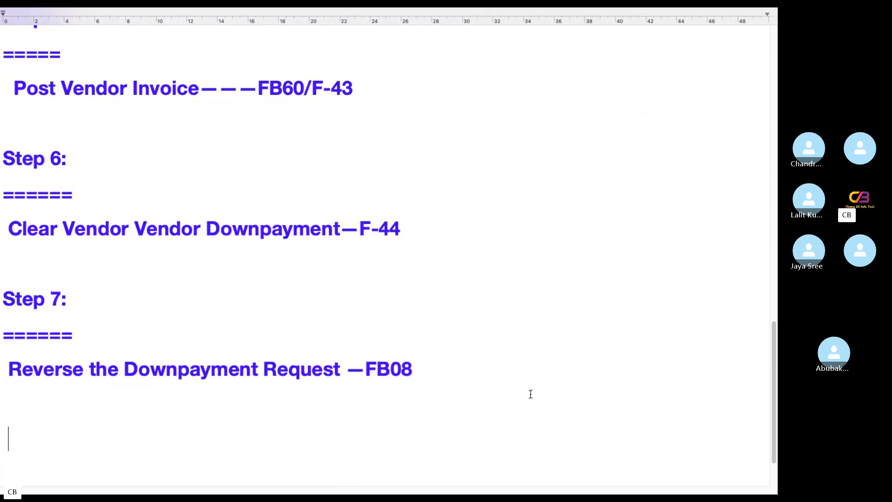
type("We wil ")
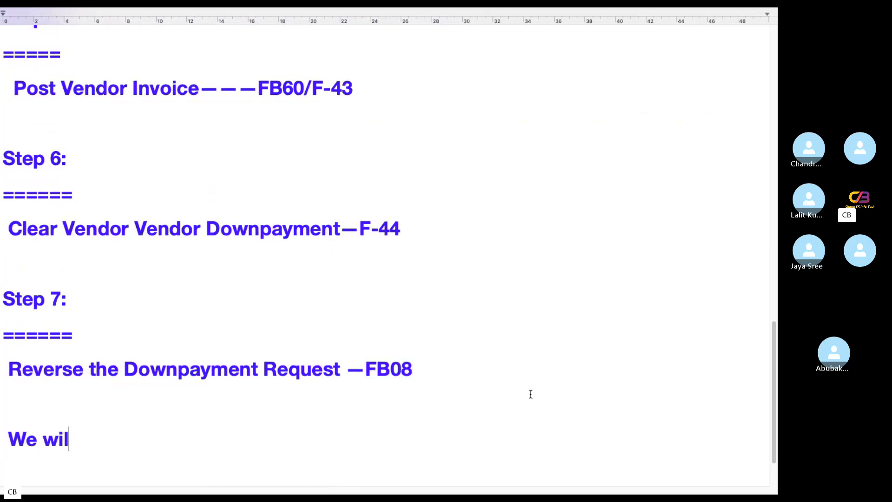
type("l discuss ")
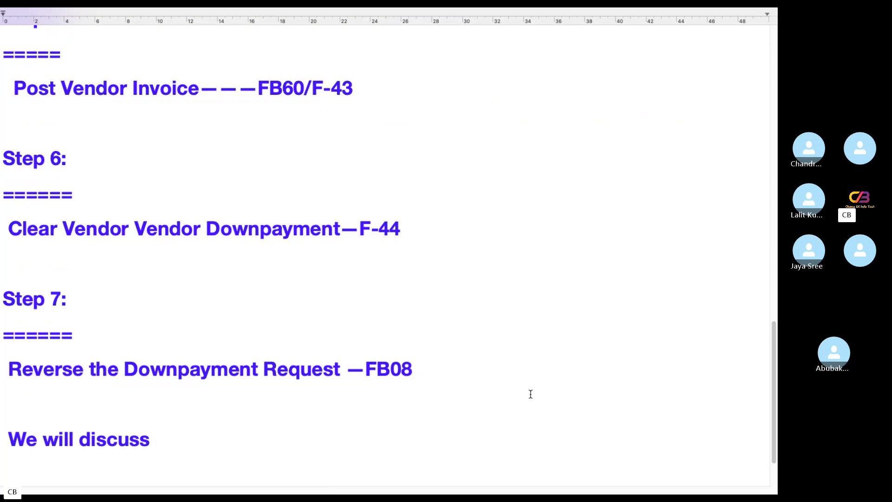
type("two impor")
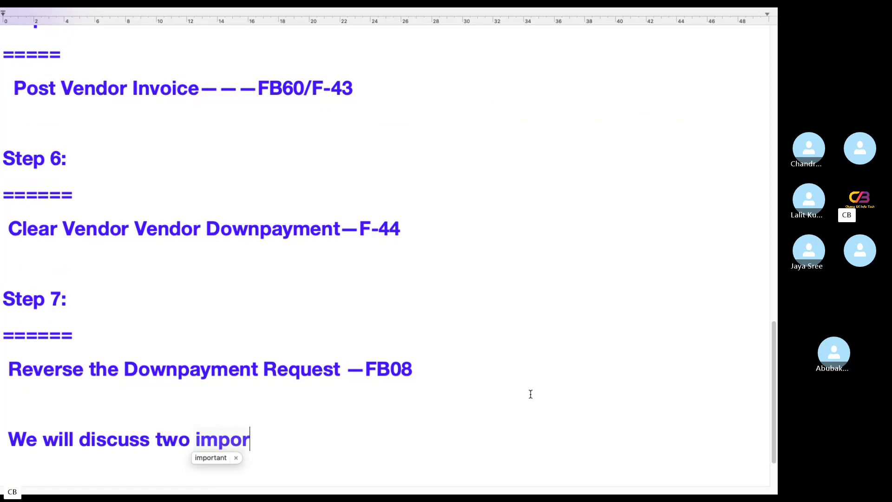
type("tant Sce")
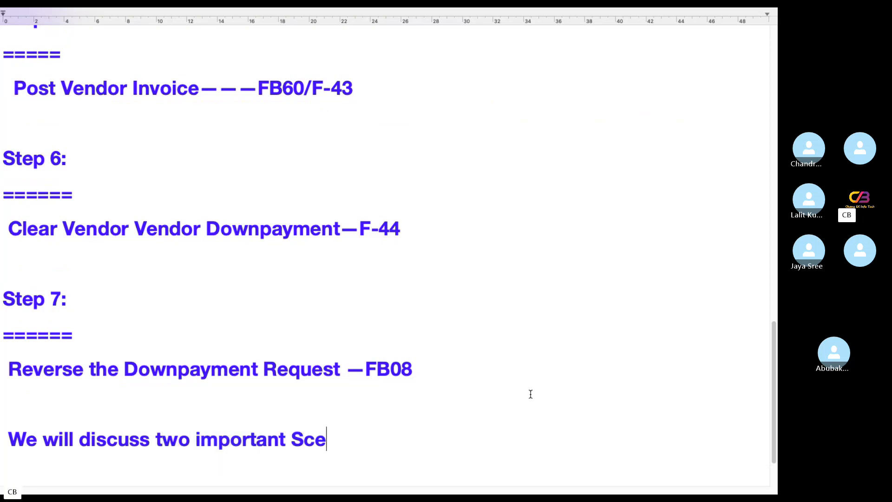
type("narios")
key("Return")
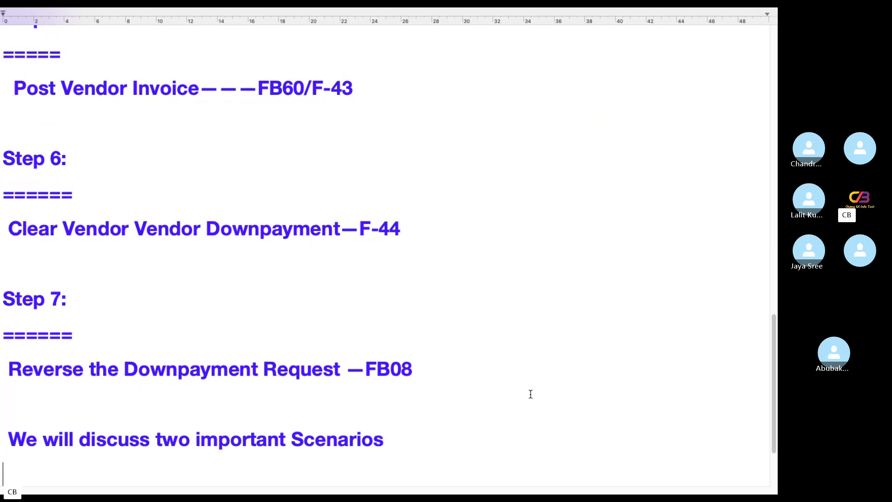
type("===========")
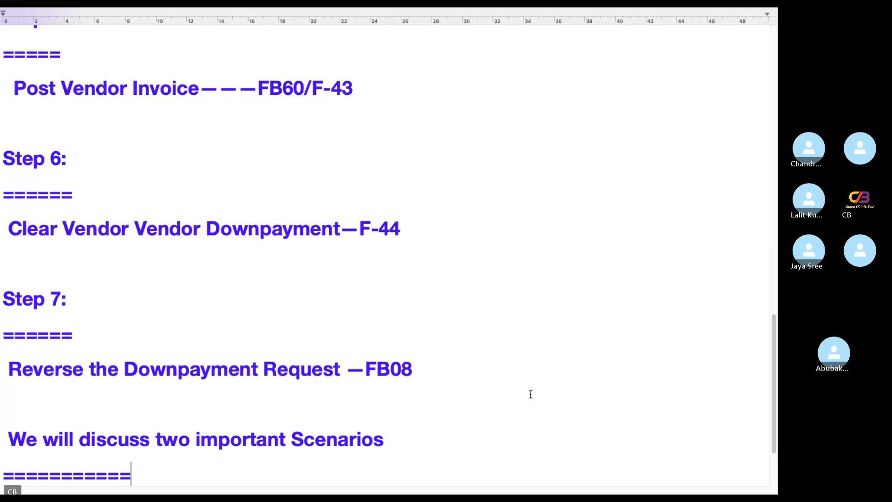
type("======================")
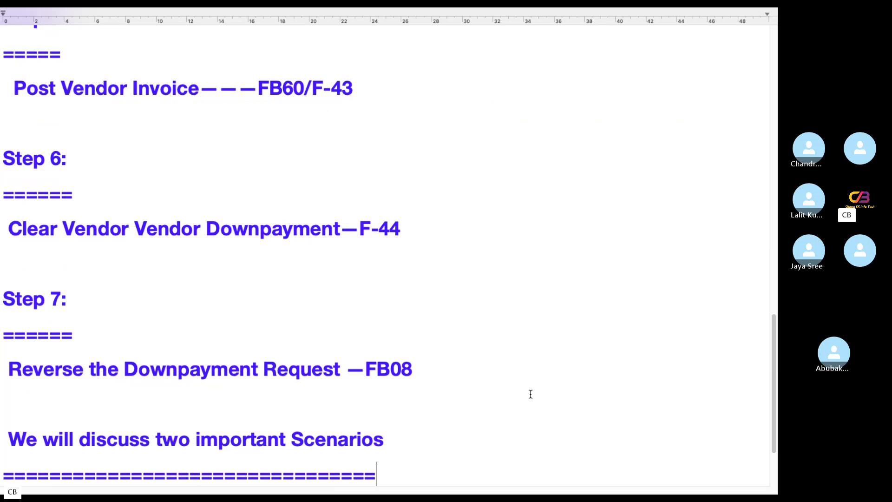
Add a 'Scenario1' heading with an equals-sign underline
key("Return")
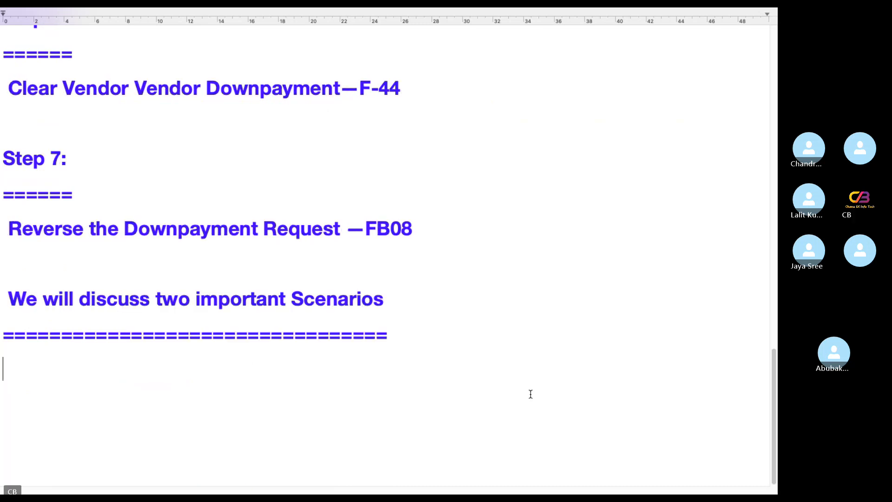
type("Scenarios")
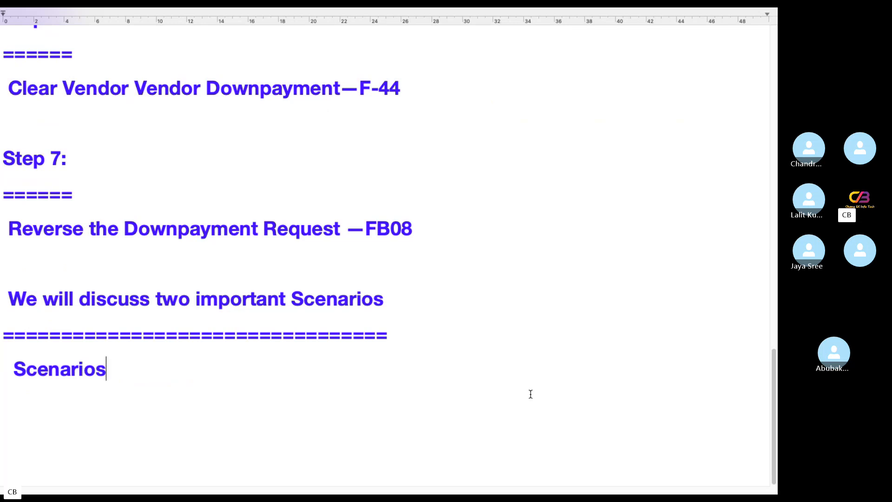
key("BackSpace")
type("1")
key("Return")
type("===========")
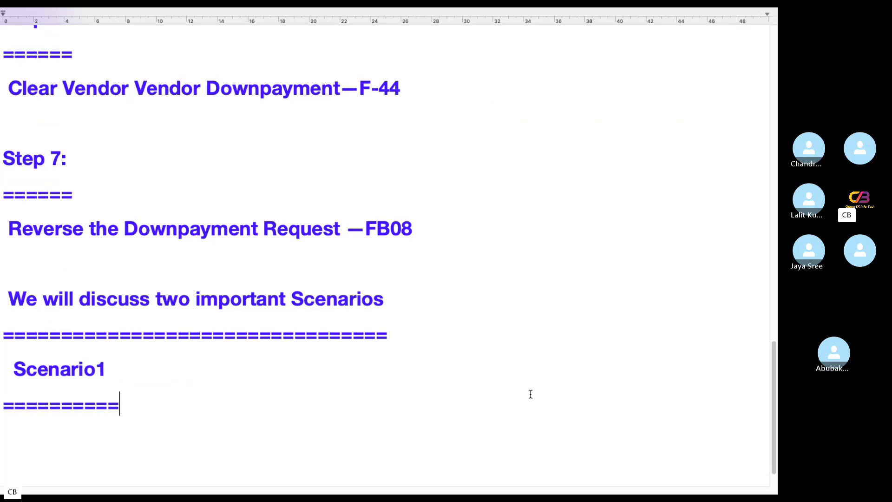
key("Return")
Write the line 'If down payment is 100000' under Scenario1
type("If downapyemnt")
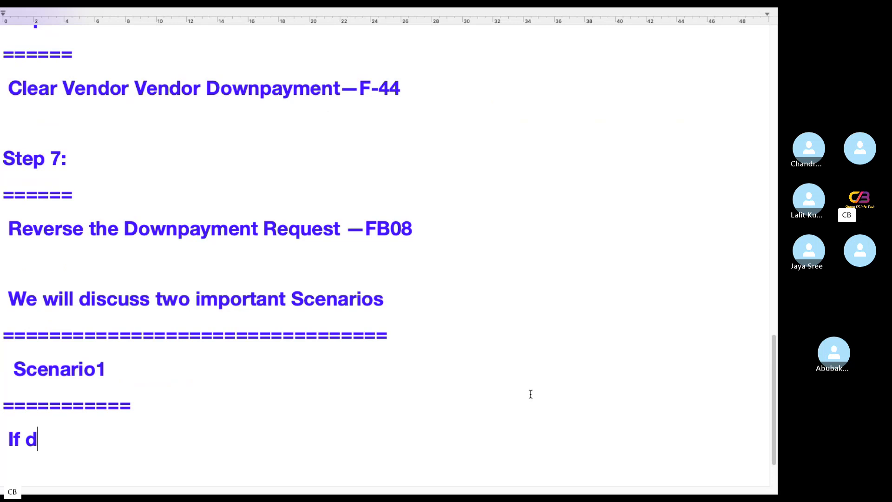
key("BackSpace")
key("BackSpace")
key("BackSpace")
key("BackSpace")
key("BackSpace")
key("BackSpace")
key("BackSpace")
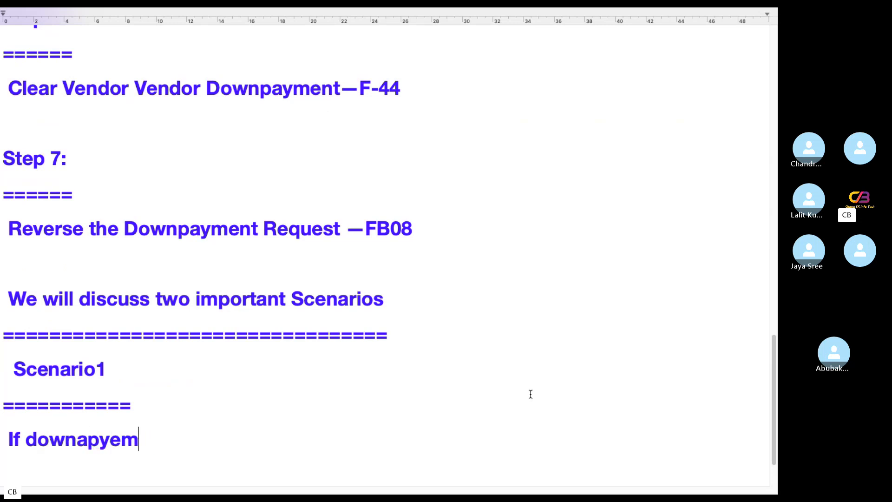
key("BackSpace")
type("pa")
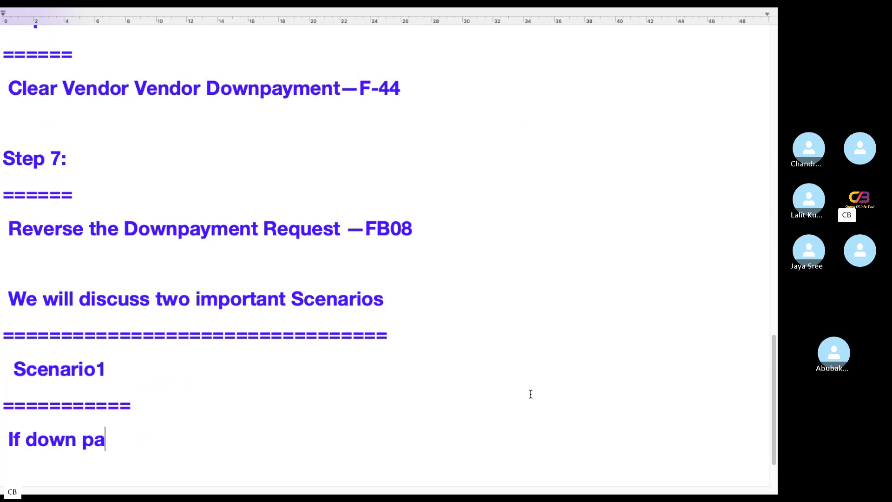
type("yment is 10---")
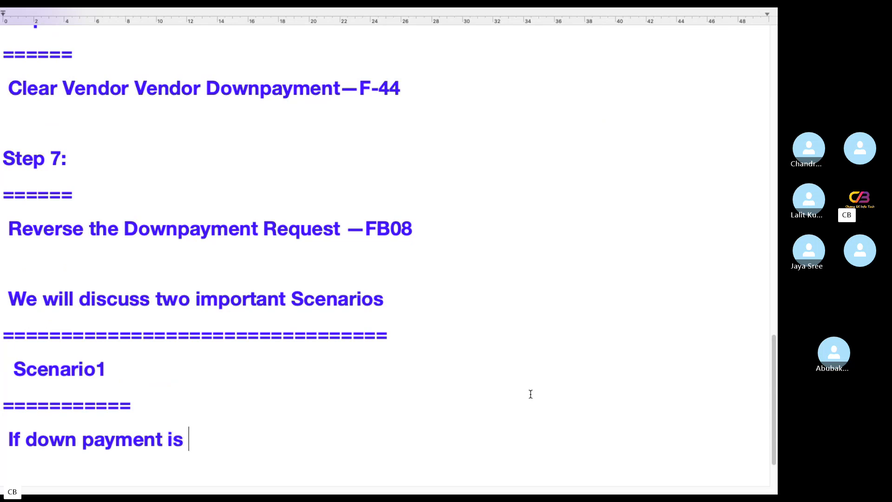
key("BackSpace")
key("BackSpace")
key("BackSpace")
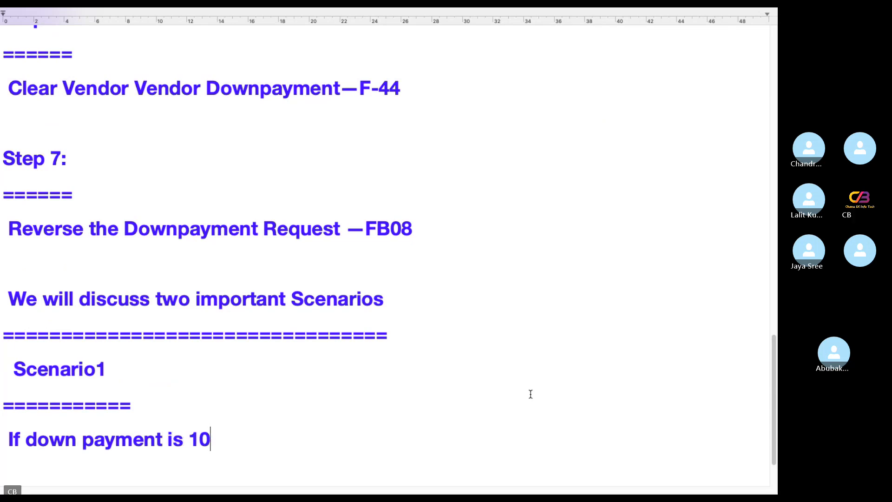
type("00000")
key("BackSpace")
key("Return")
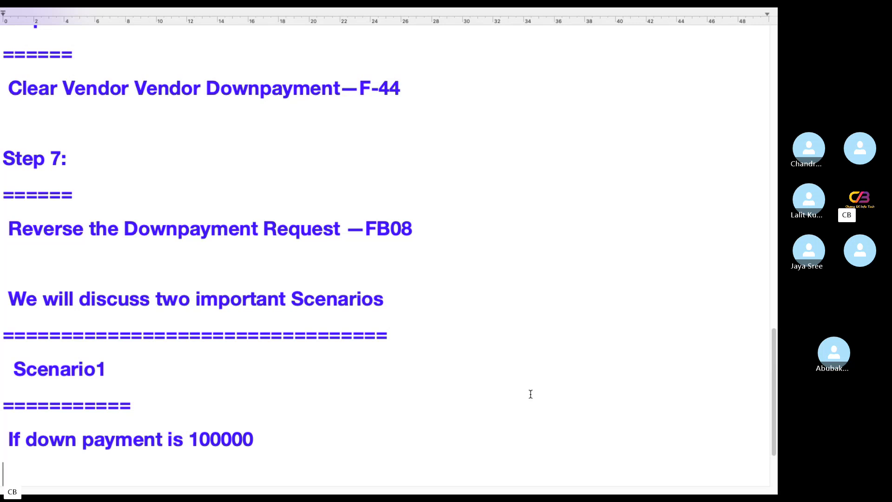
Add 'Invoice is also 100000' and begin a 'Scenario2' heading below
type("Invoice")
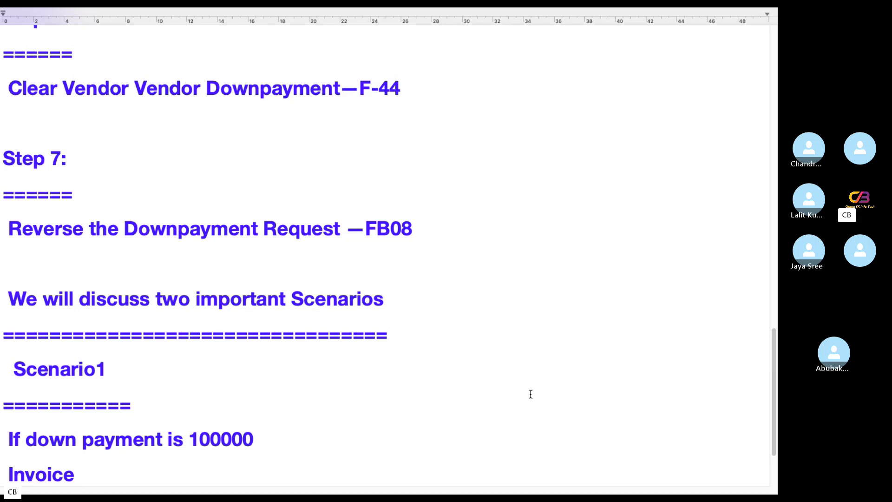
type("is also ")
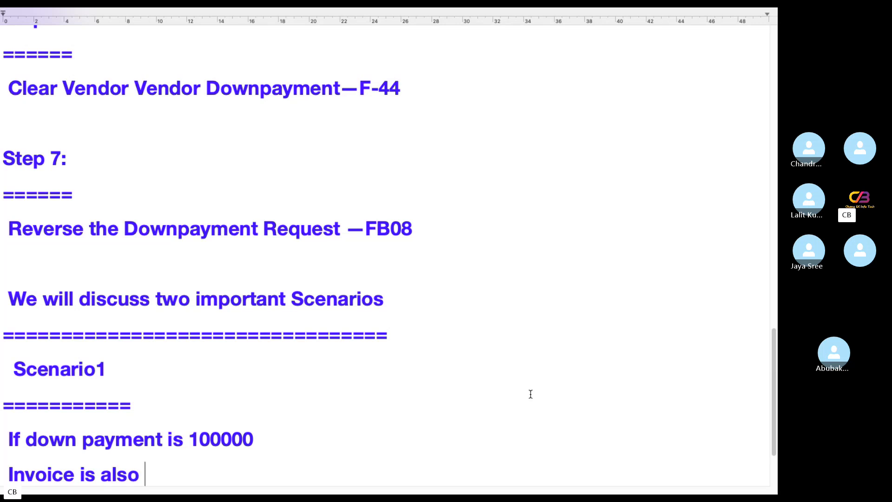
type("1----")
key("BackSpace")
key("BackSpace")
key("BackSpace")
key("BackSpace")
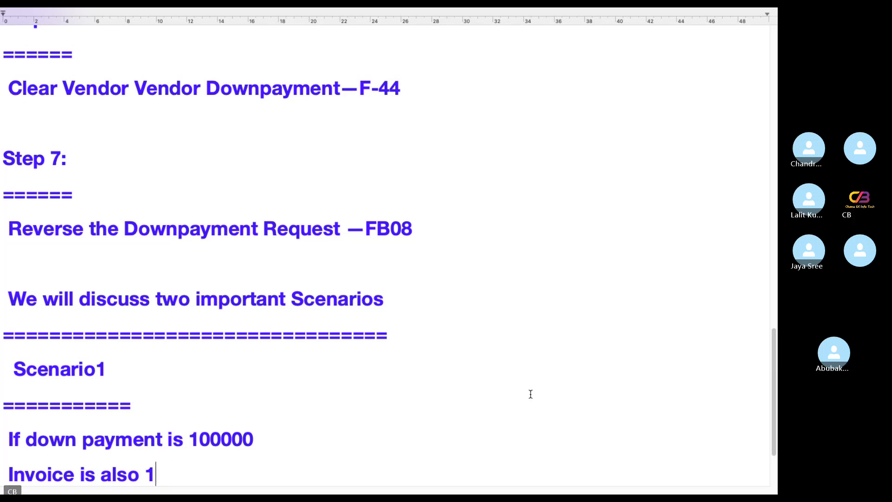
type("00000")
key("Return")
key("Return")
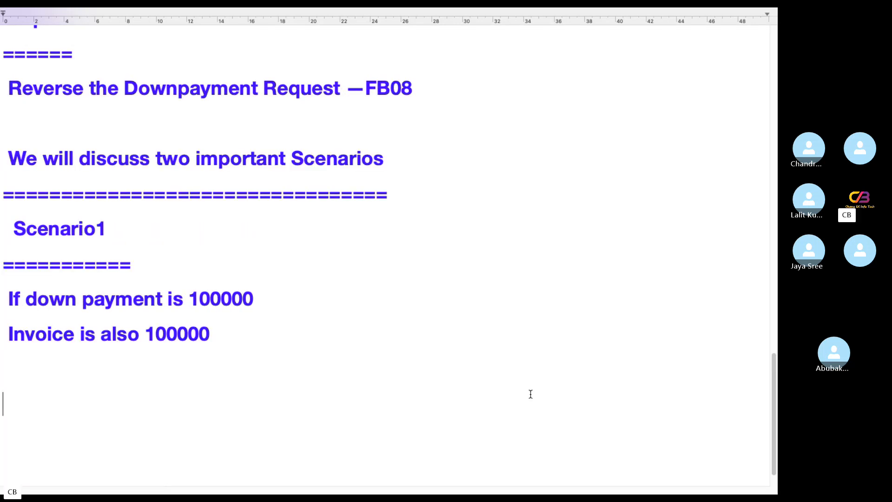
type("Scenario2")
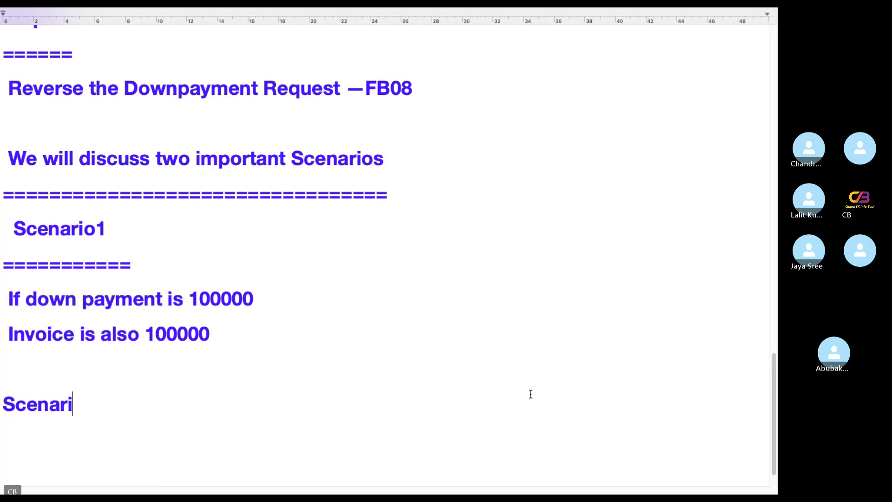
Under Scenario2, add a '=======' underline, 'If Downpayment 100000' and 'Invoice is 300000'
key("Return")
type("=======")
key("Return")
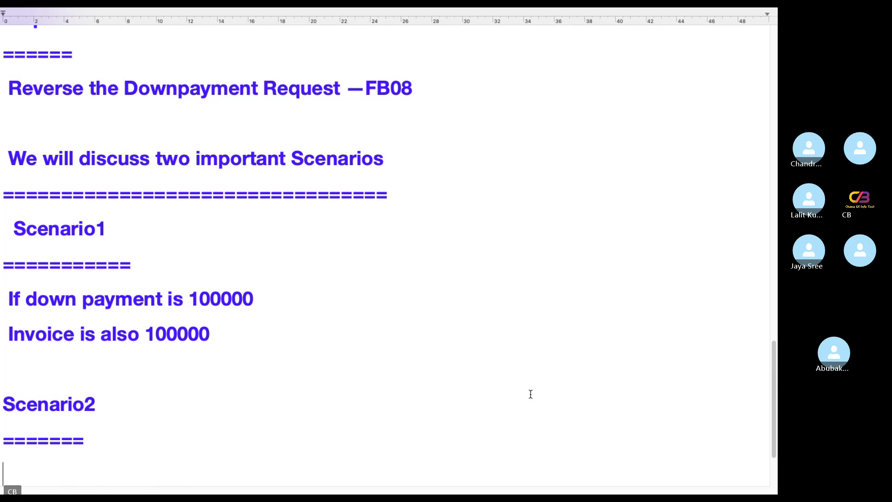
type("If Downpay")
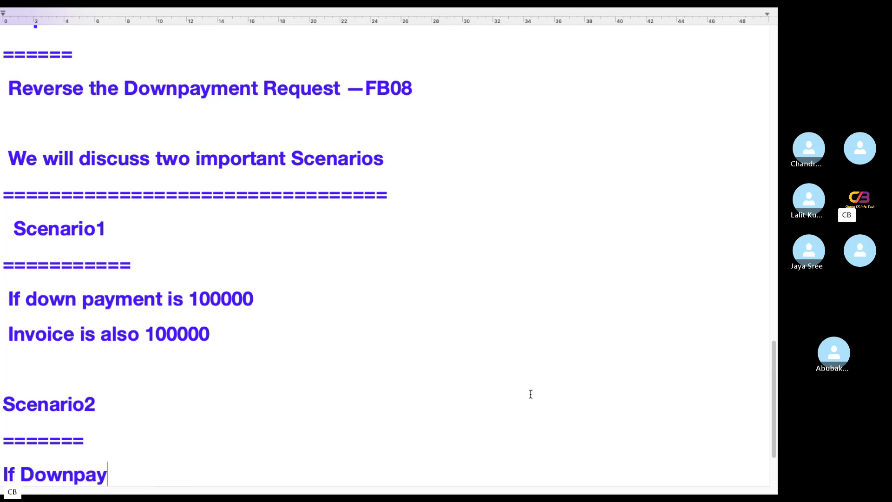
type("ment 100000")
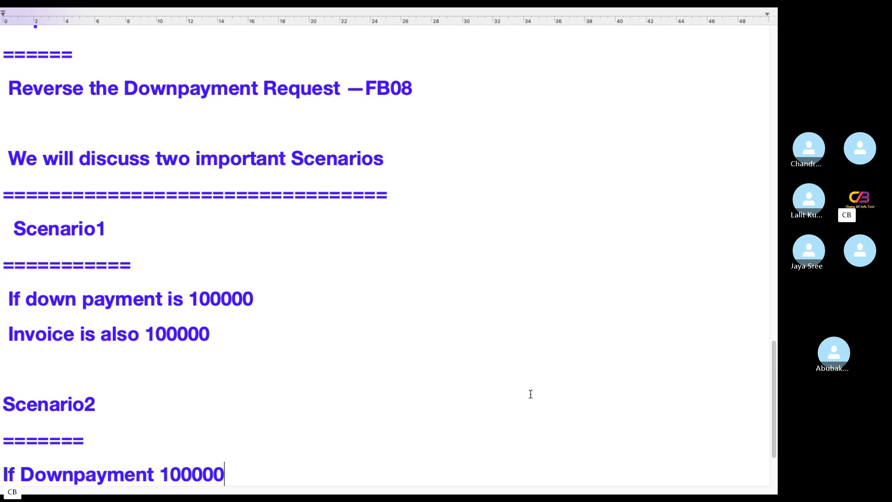
key("Return")
type("Inv")
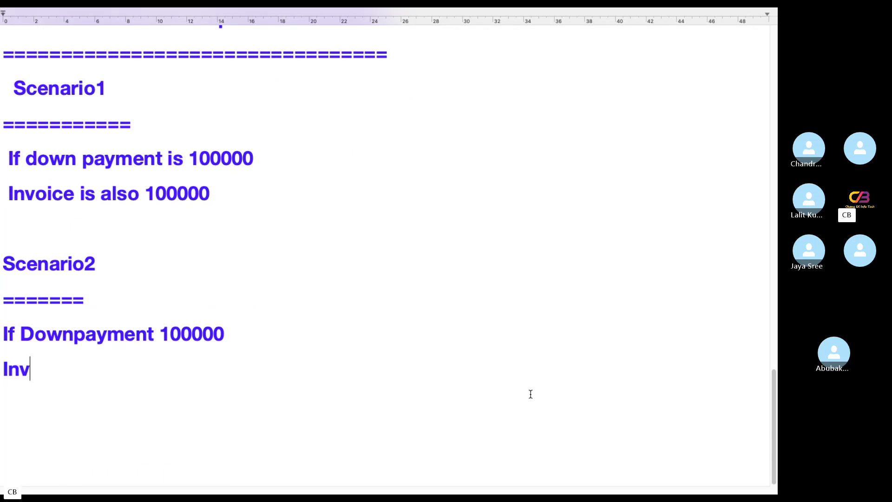
type("oice is ")
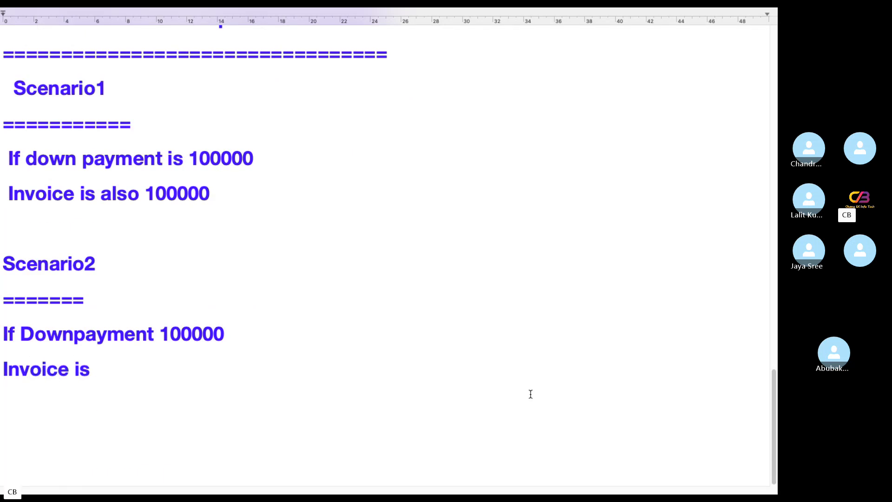
type("3000")
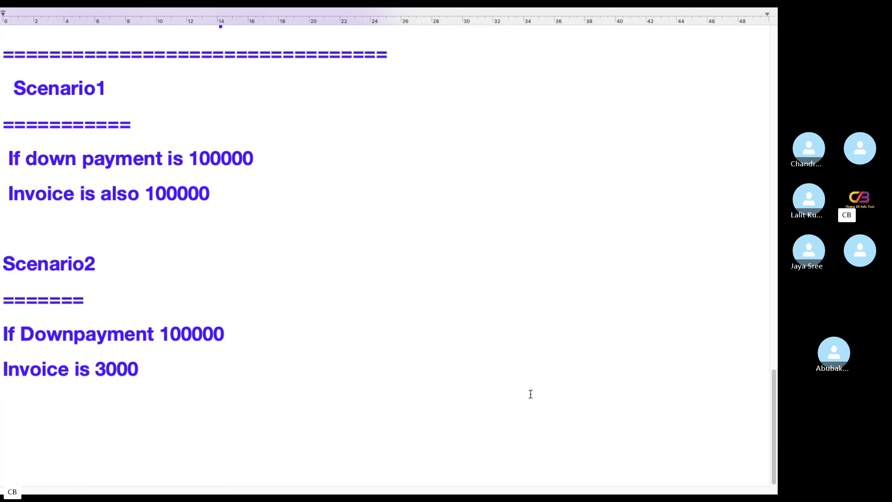
type("00")
Scroll through the notes, then switch over to the Microsoft Remote Desktop space
scroll(261, 400, "up", 20)
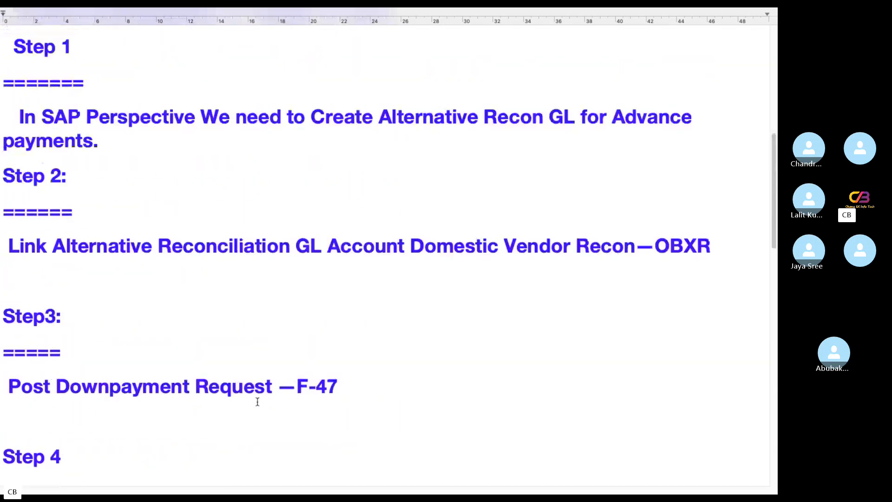
scroll(257, 401, "up", 10)
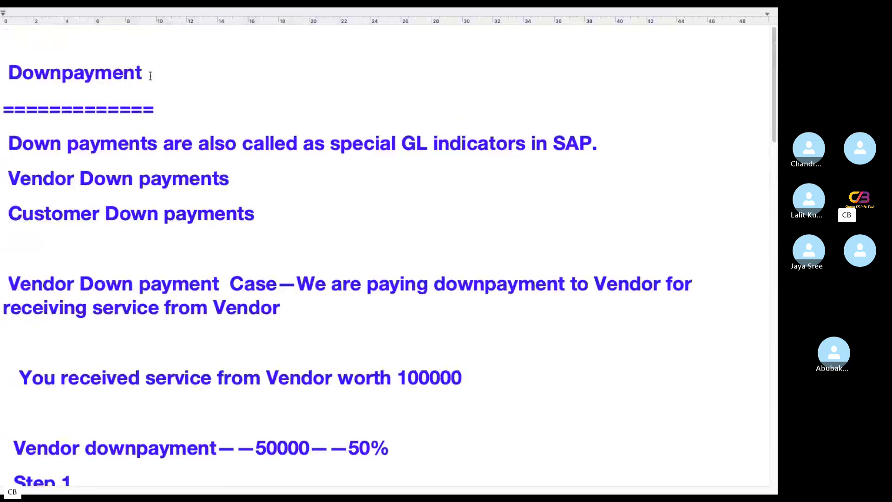
scroll(202, 242, "down", 20)
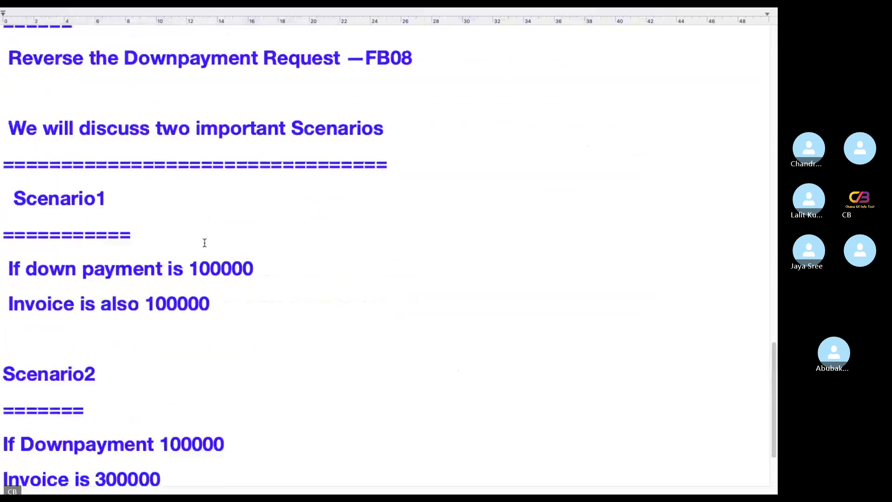
scroll(205, 242, "down", 4)
key("ctrl+Left")
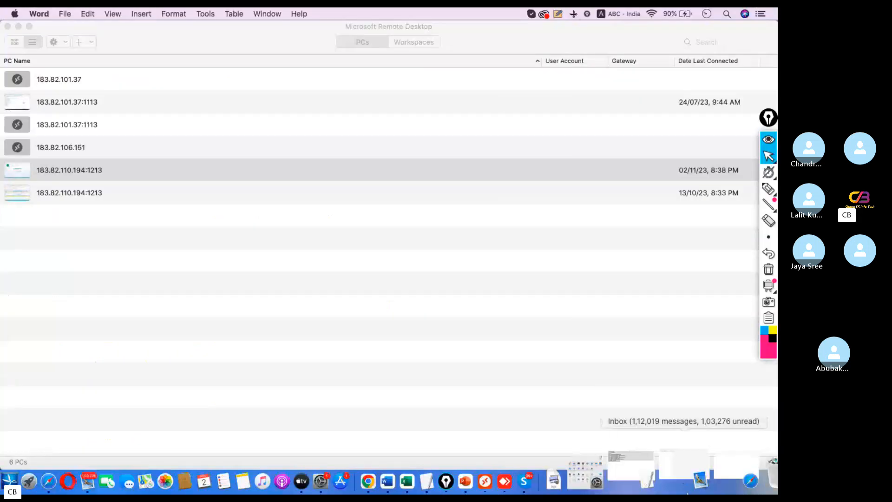
Dismiss the auto-logout error and close the timed-out remote session window
left_click(554, 459)
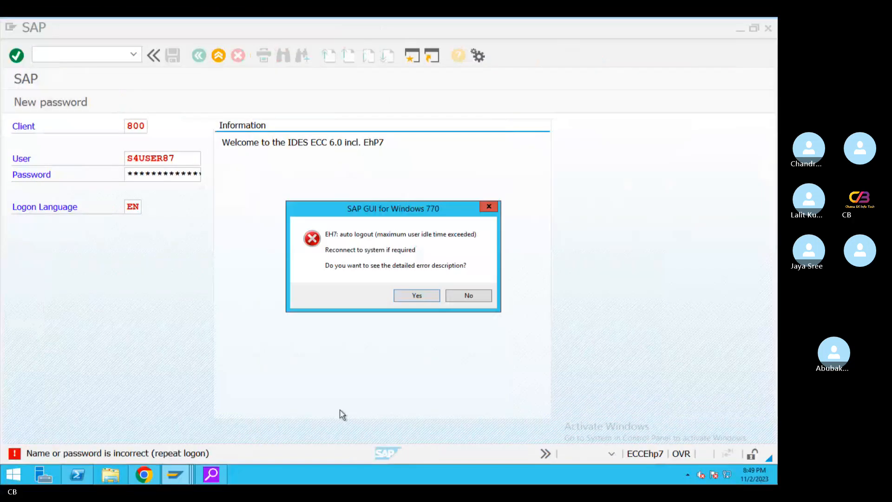
left_click(452, 299)
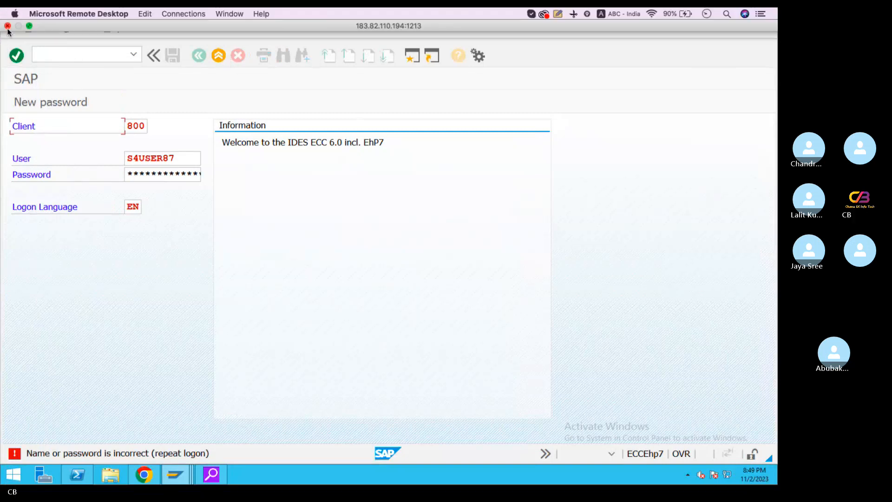
left_click(8, 26)
double_click(84, 167)
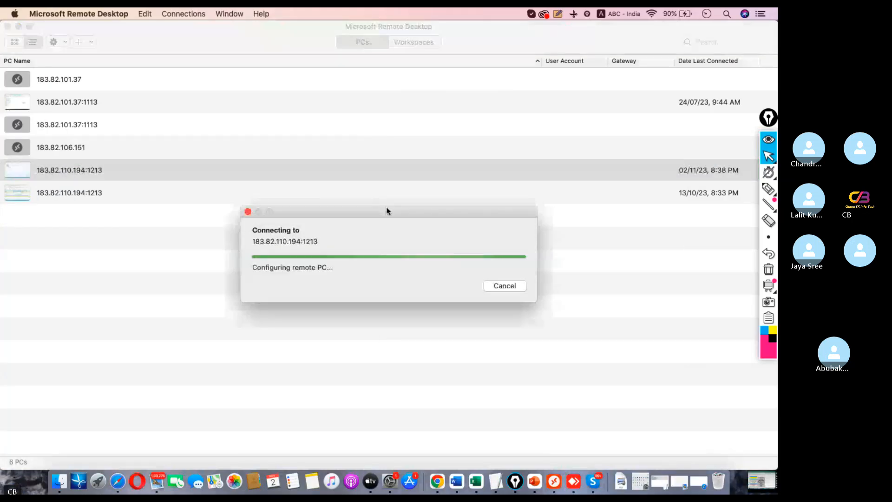
type("/s")
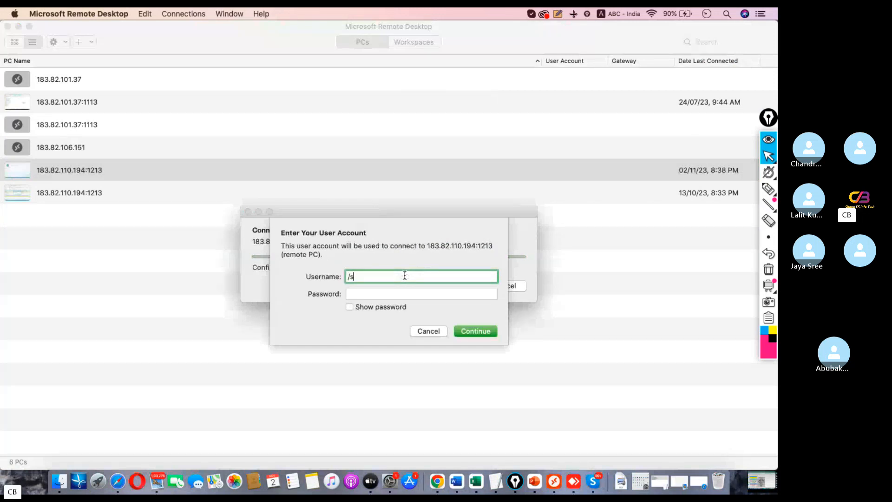
key("BackSpace")
key("BackSpace")
type("S4user87")
key("Tab")
type("****")
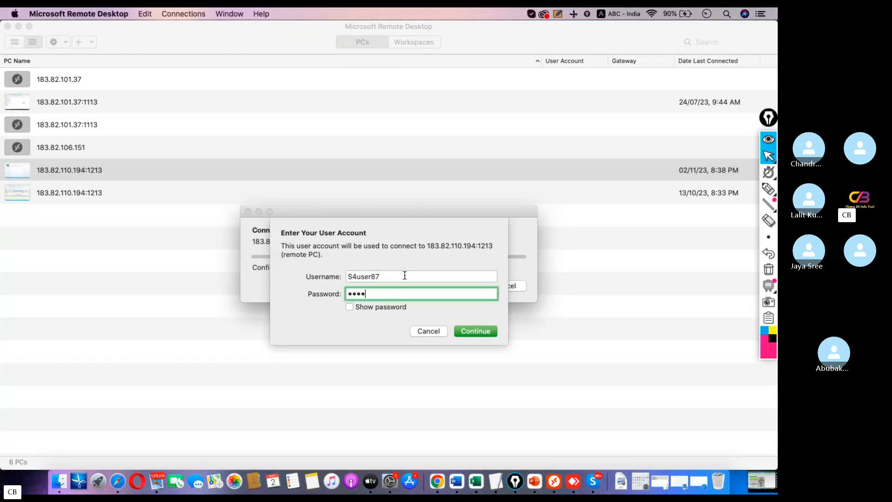
type("*******")
key("Return")
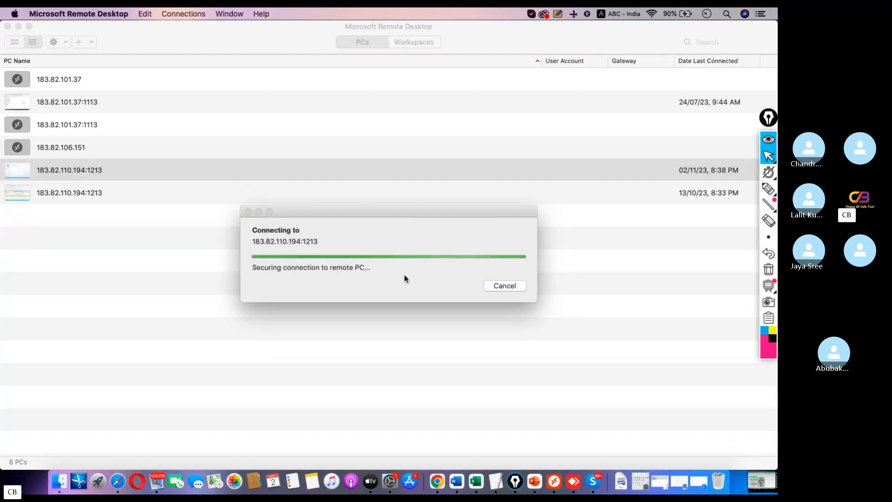
left_click(528, 296)
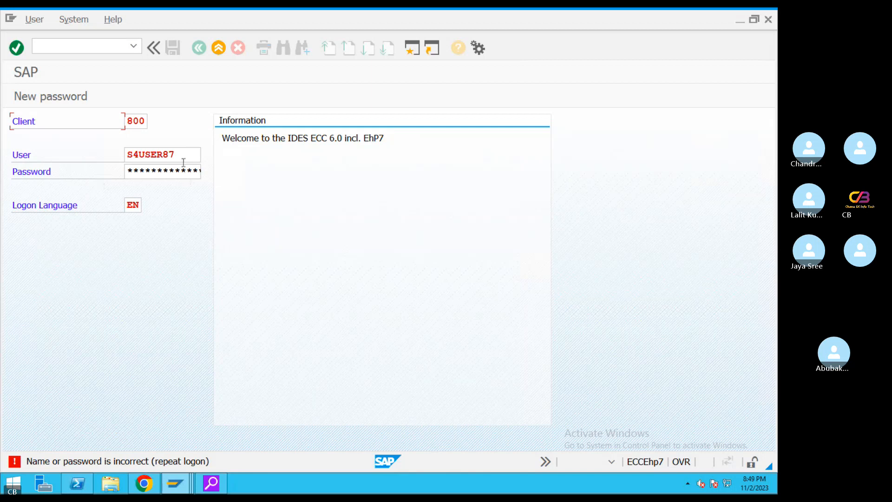
Close the stale SAP logon and log in again with a saved user name and password
left_click(179, 156)
left_click(218, 49)
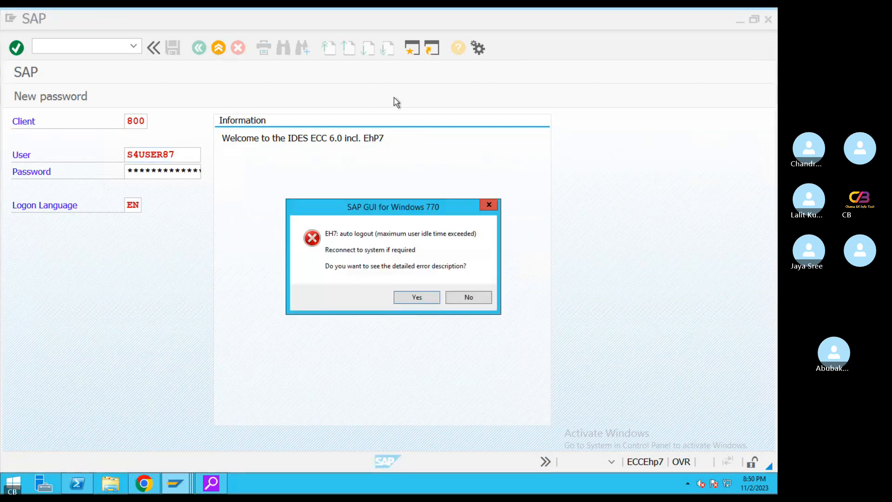
left_click(410, 298)
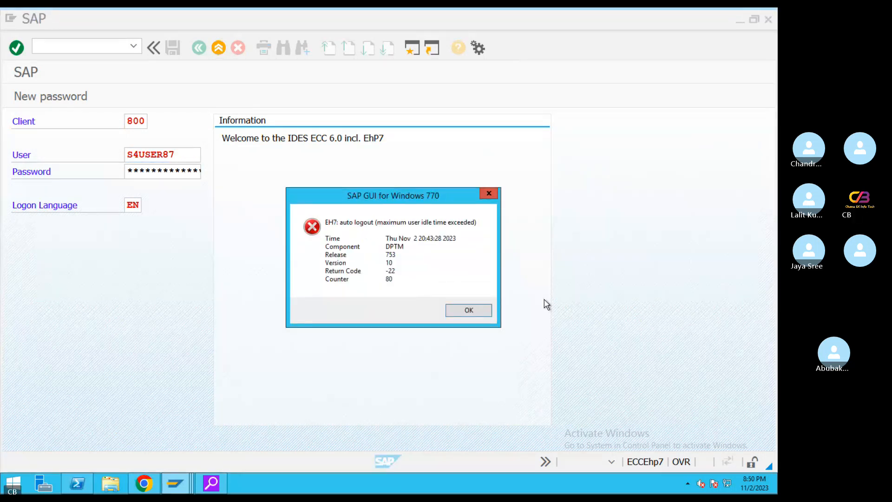
left_click(476, 309)
double_click(186, 105)
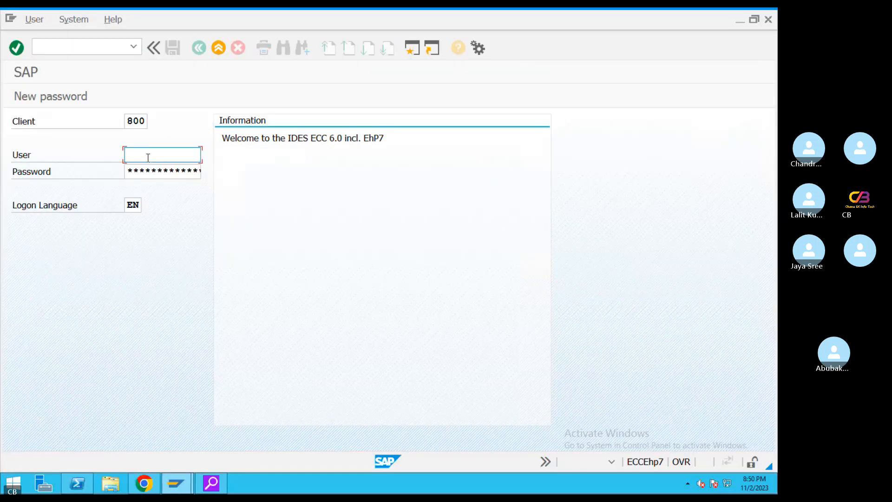
key("Down")
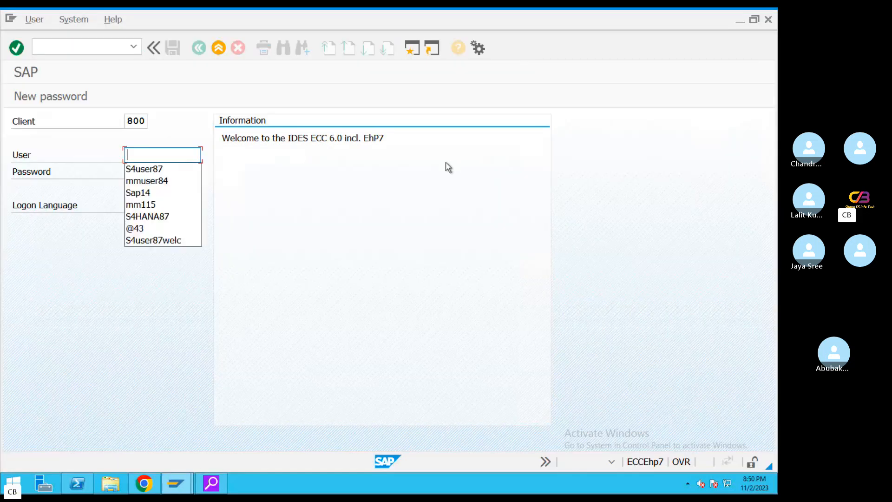
left_click(165, 181)
key("Tab")
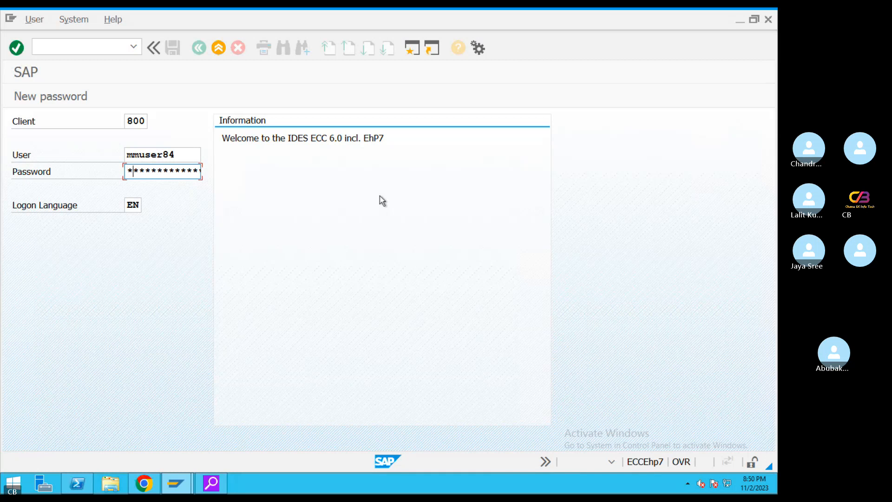
type("**")
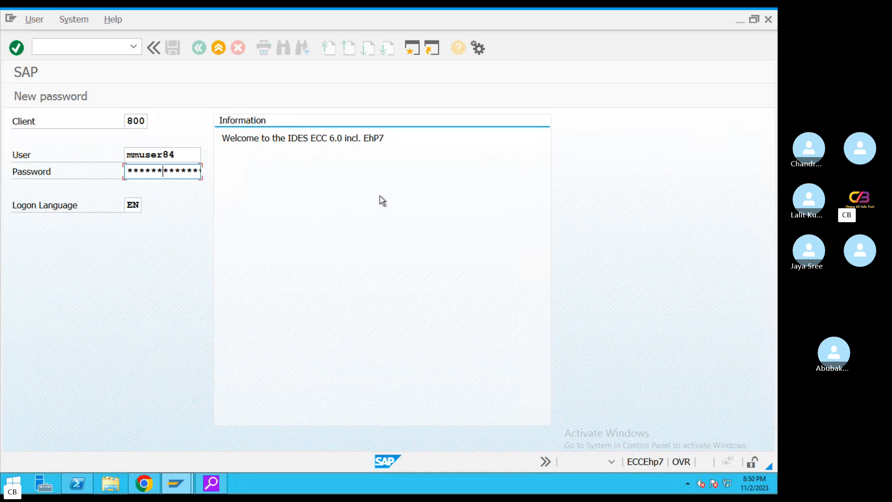
key("Return")
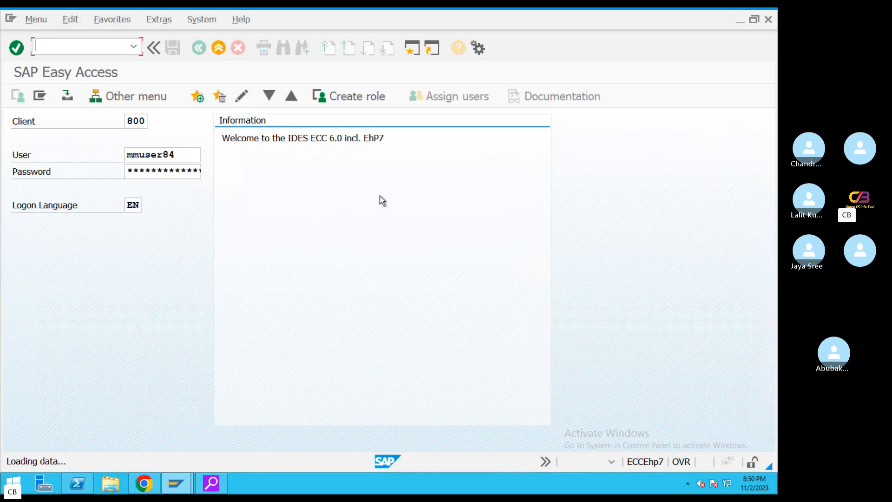
Leave the video call and return to the remote SAP Easy Access session
key("super+Tab")
left_click(595, 478)
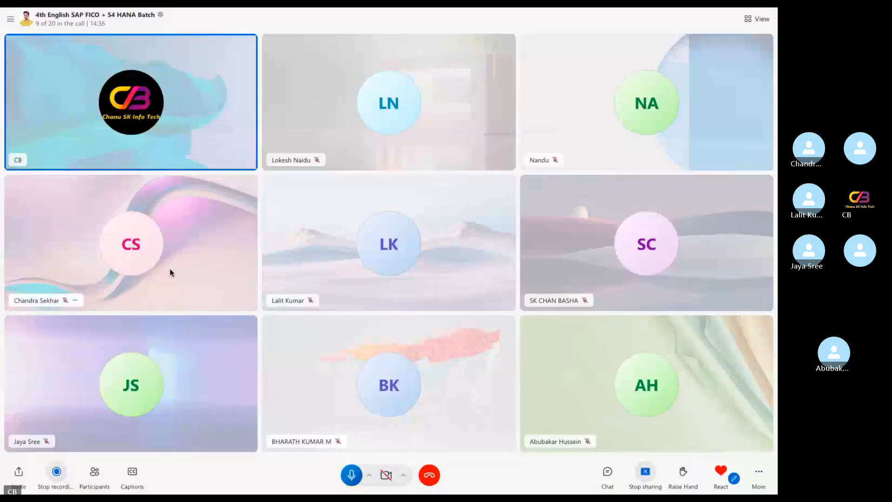
key("ctrl+Left")
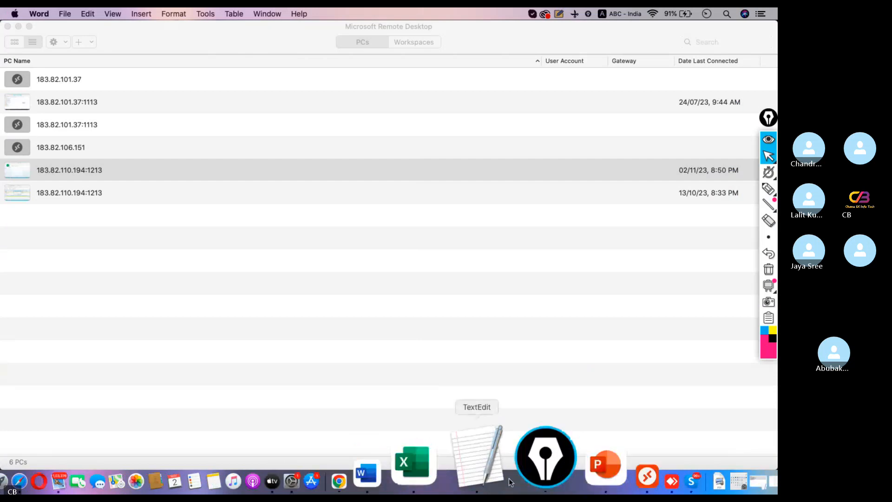
left_click(548, 471)
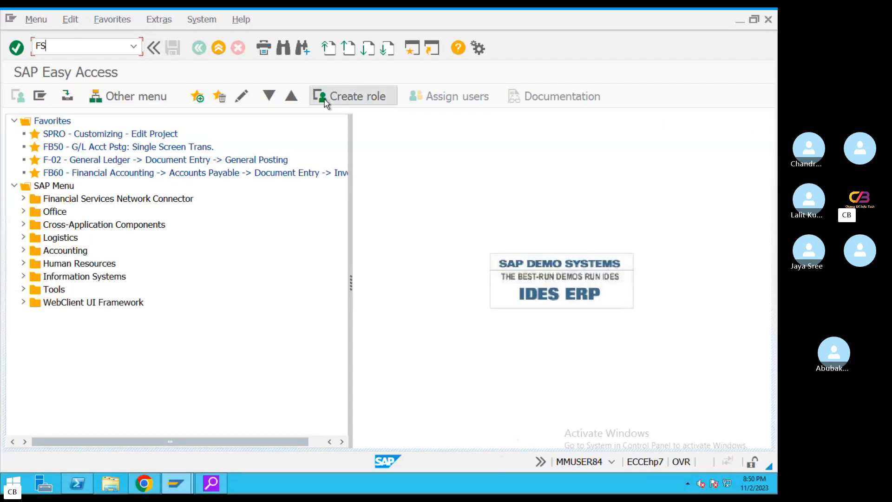
Run FS00 and expand the Current Assets, Loans & Adv group for company code ZN03
type("FS00")
key("Return")
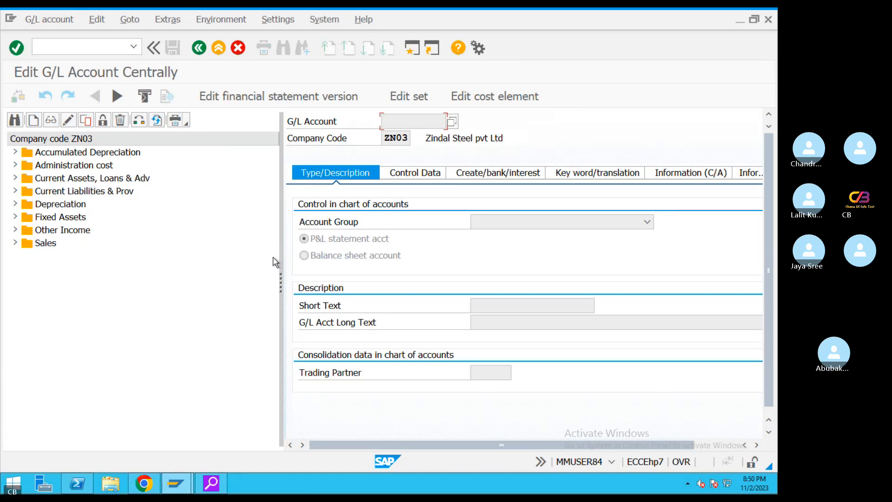
left_click(15, 178)
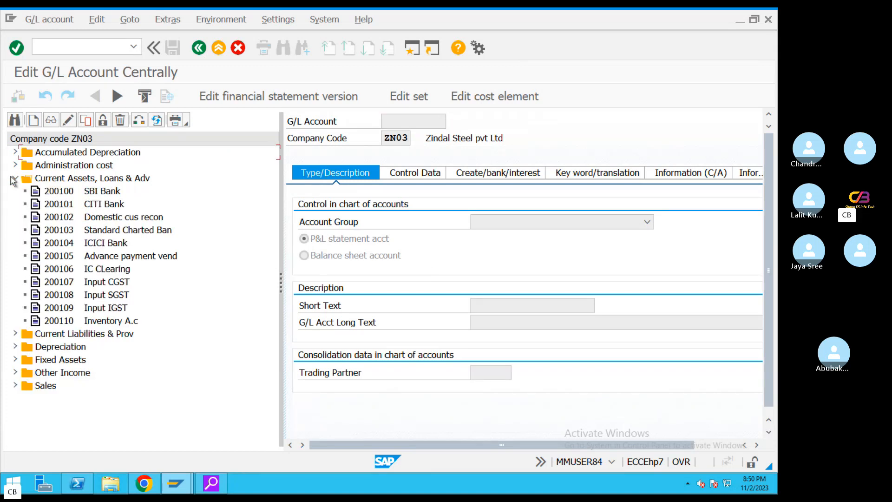
Switch the account tree to company code TA08 and select last account 200109 Onetime cust Group
left_click(33, 120)
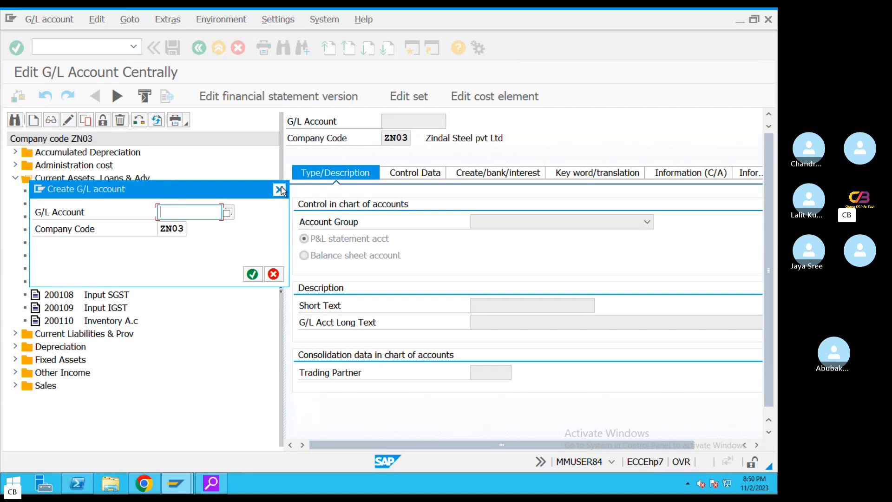
key("Escape")
left_click(138, 120)
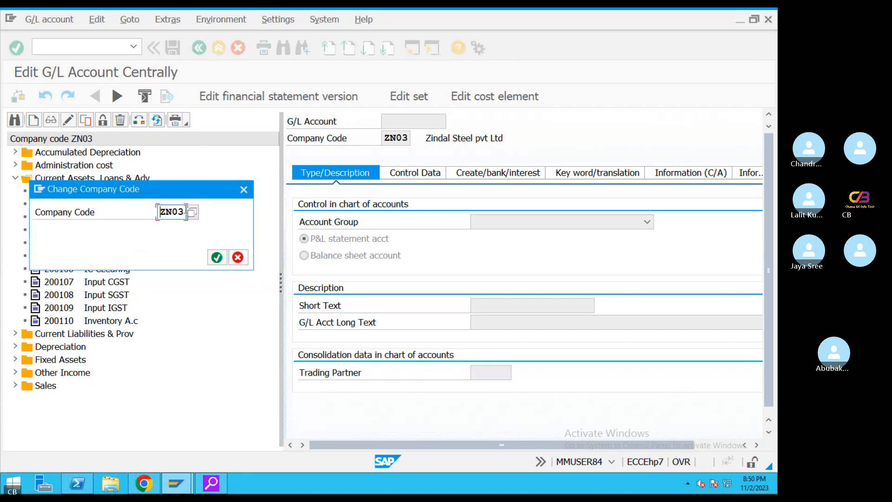
type("TA")
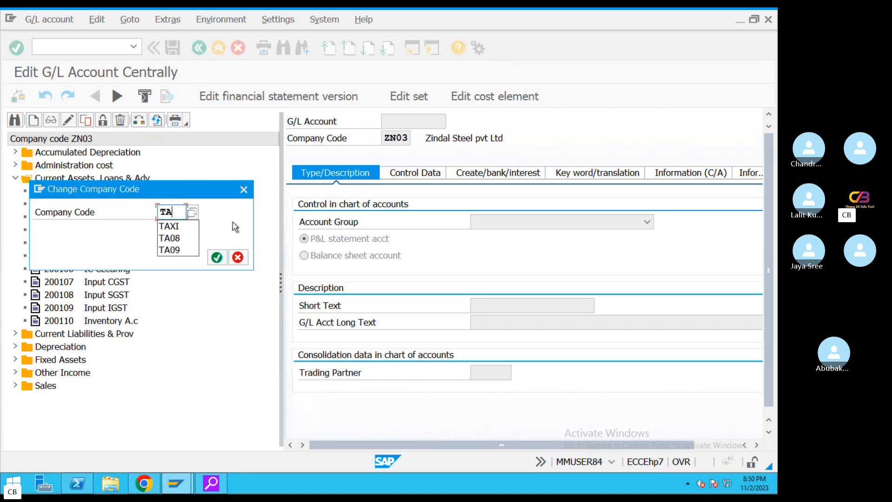
type("08")
key("Return")
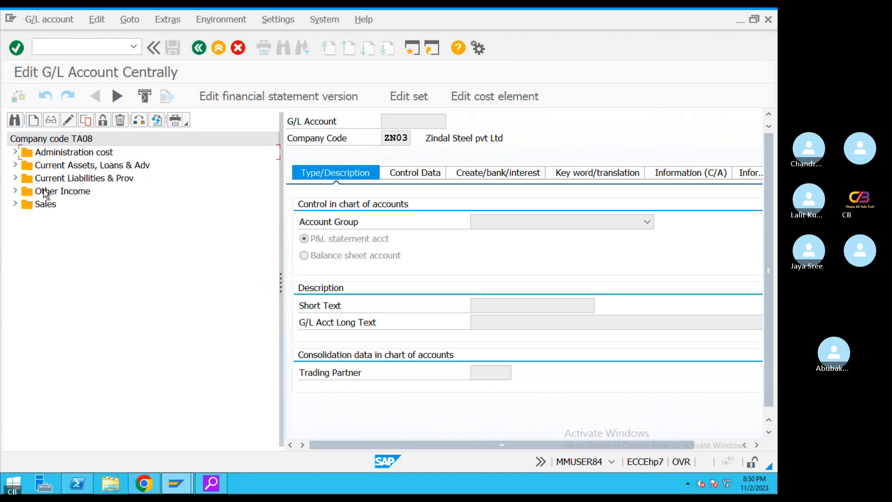
left_click(15, 165)
left_click(109, 246)
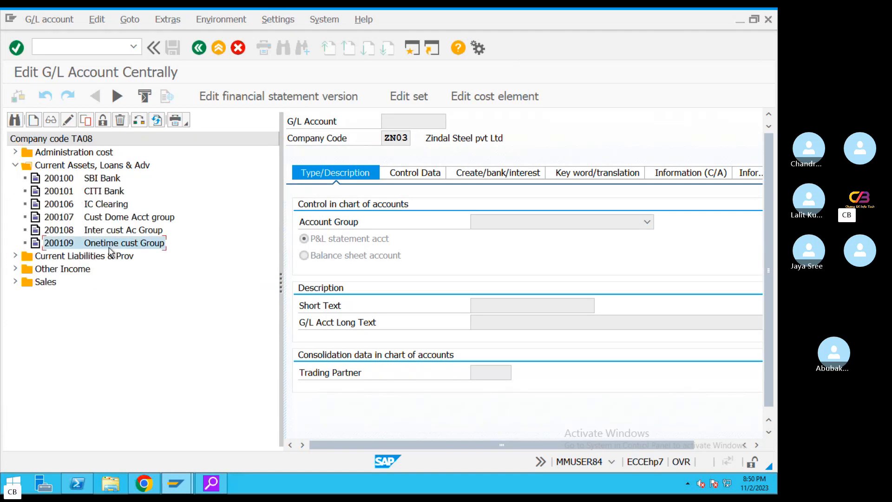
Start creating G/L account 200110 for company code TA08
left_click(33, 120)
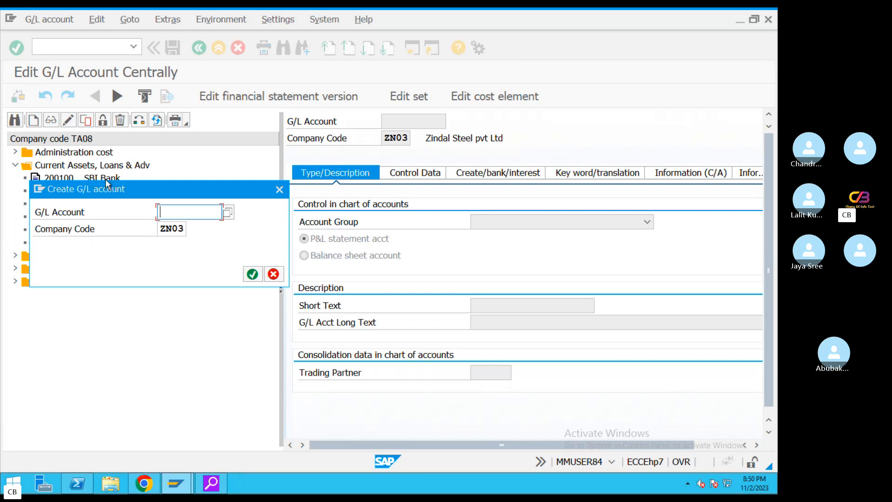
left_click_drag(108, 190, 117, 283)
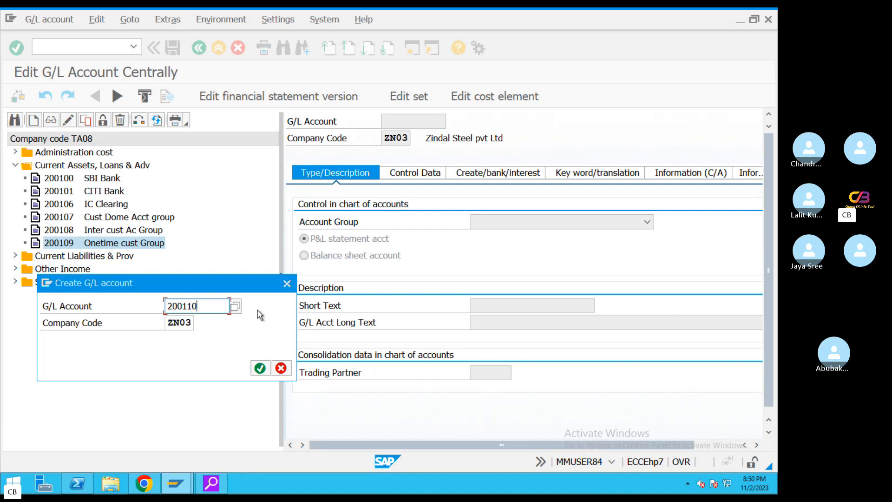
type("200110")
left_click(260, 368)
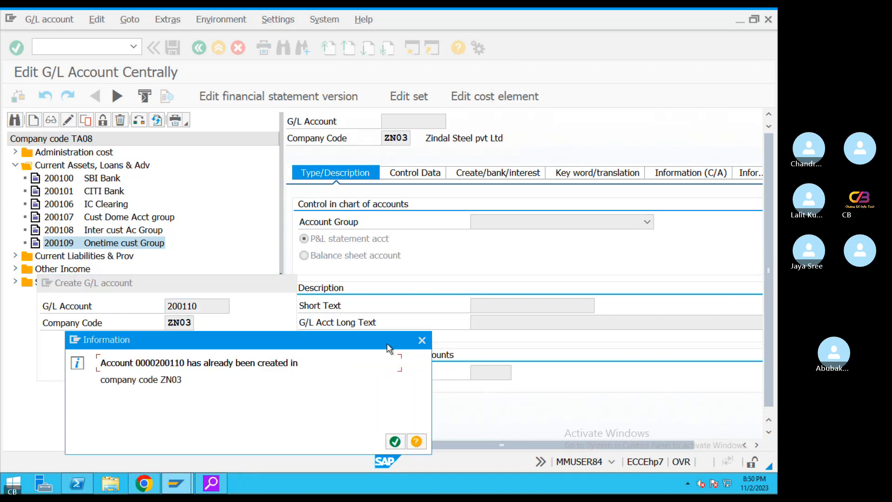
left_click(422, 340)
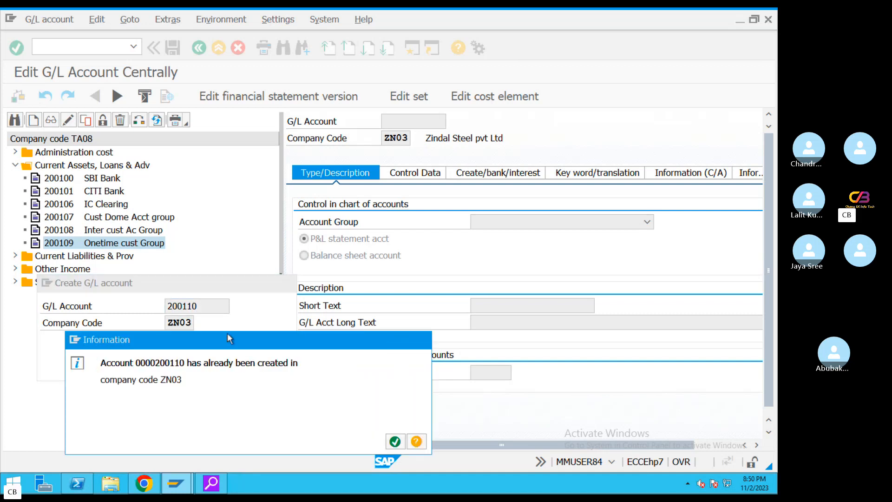
double_click(192, 322)
type("TA0")
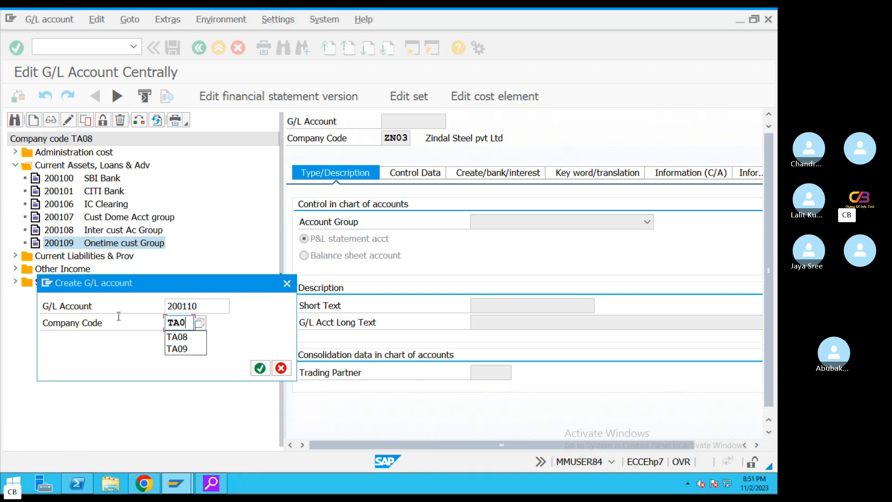
type("8")
left_click(260, 367)
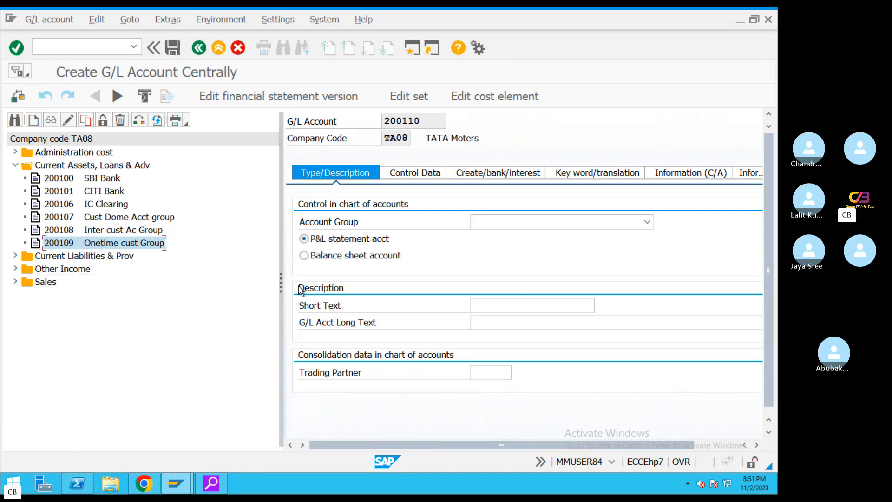
Make 200110 a Current Assets, Loans & Adv balance sheet account with short and long text 'Vendor downpayment'
left_click(647, 222)
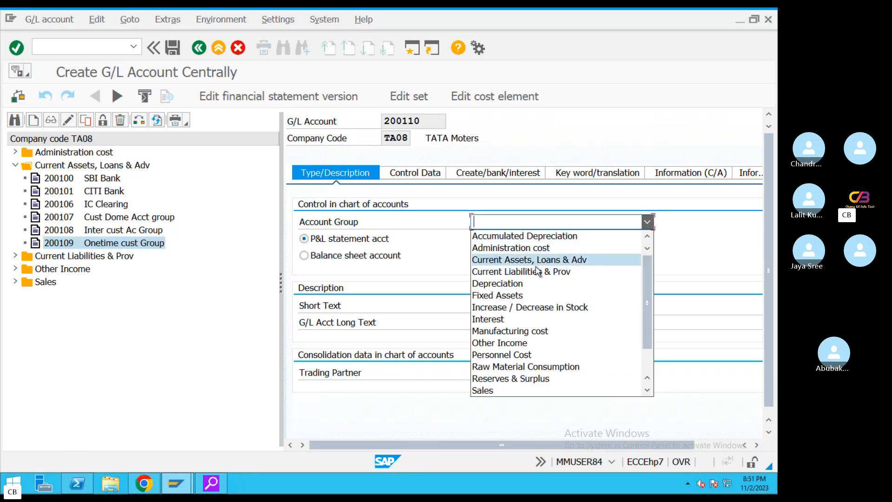
left_click(534, 259)
left_click(304, 255)
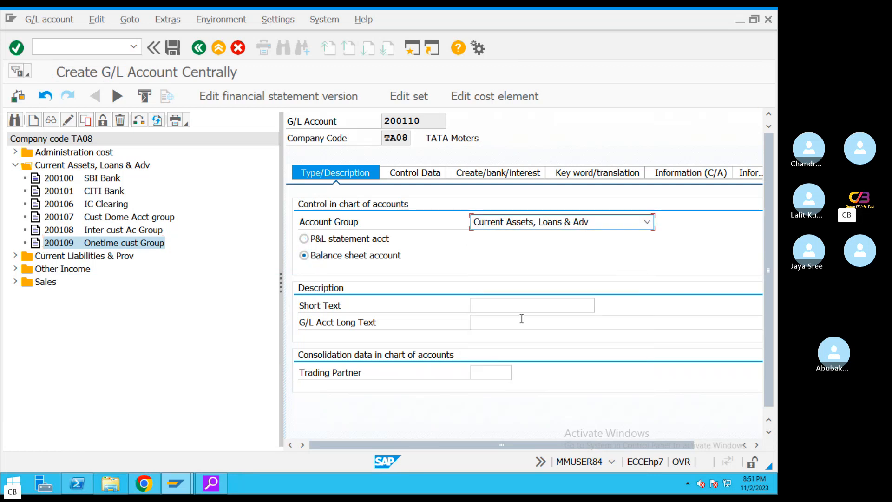
left_click(500, 306)
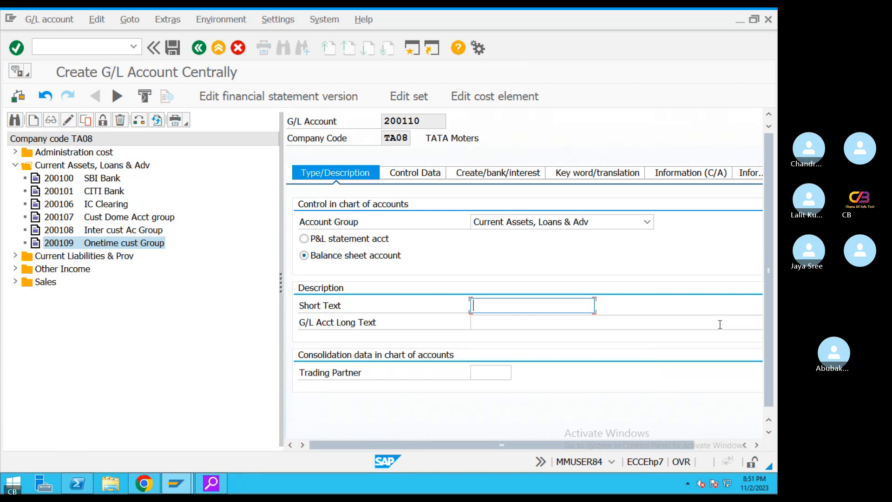
type("Vendor downpayme")
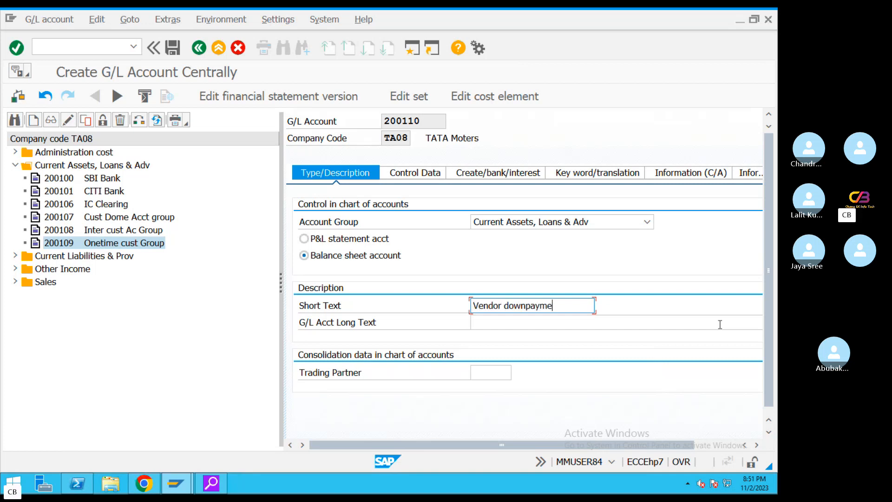
type("nt")
left_click_drag(577, 305, 346, 325)
key("ctrl+c")
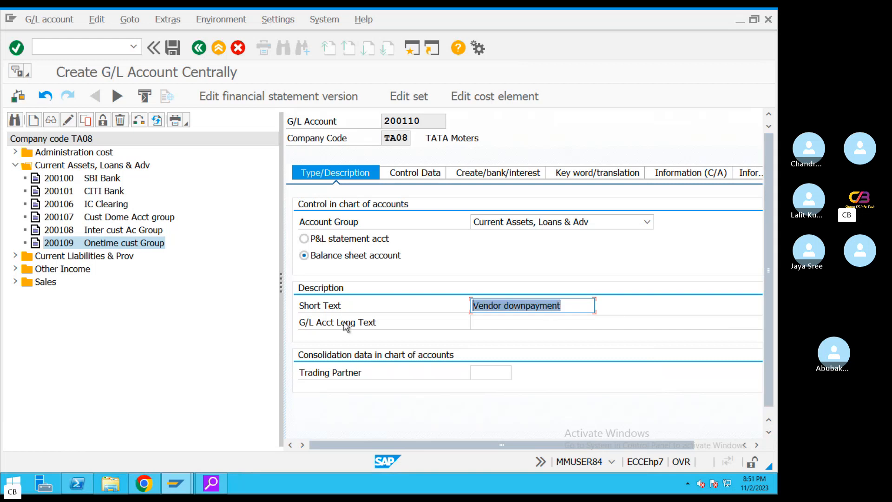
left_click(483, 321)
key("ctrl+v")
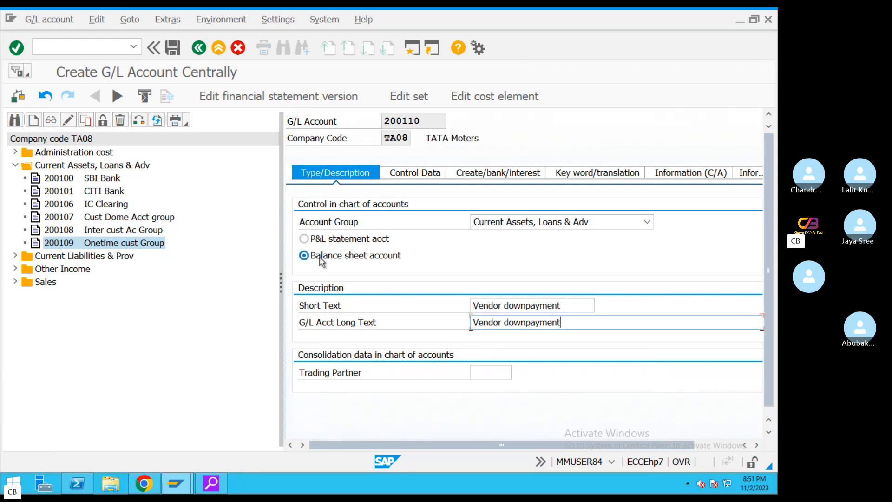
left_click(412, 174)
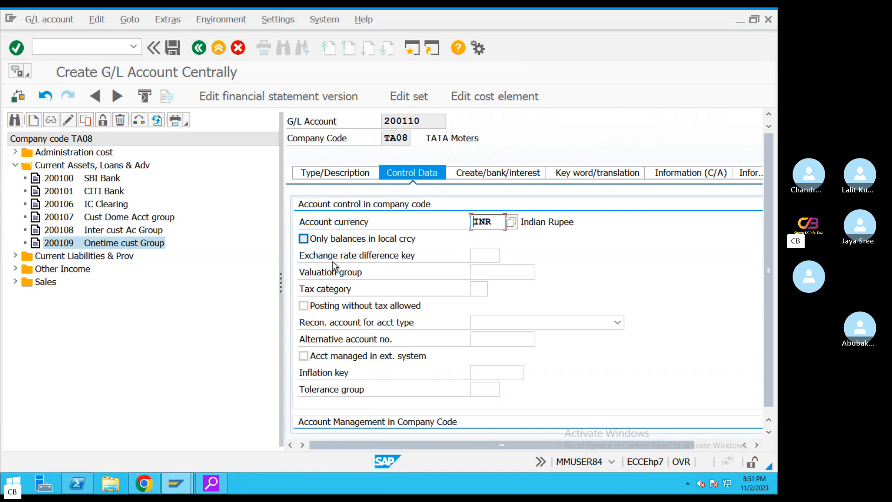
Make 200110 a Vendors reconciliation account with line item display and sort key 001 Posting date
left_click(572, 325)
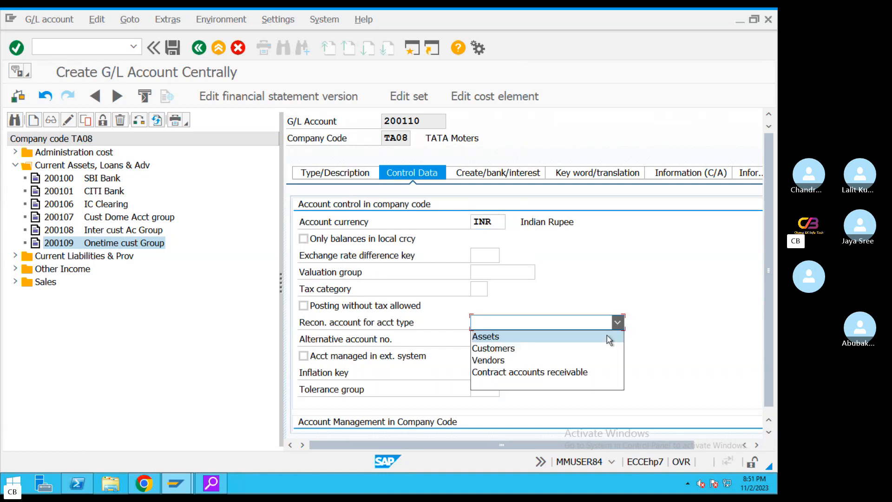
left_click(499, 361)
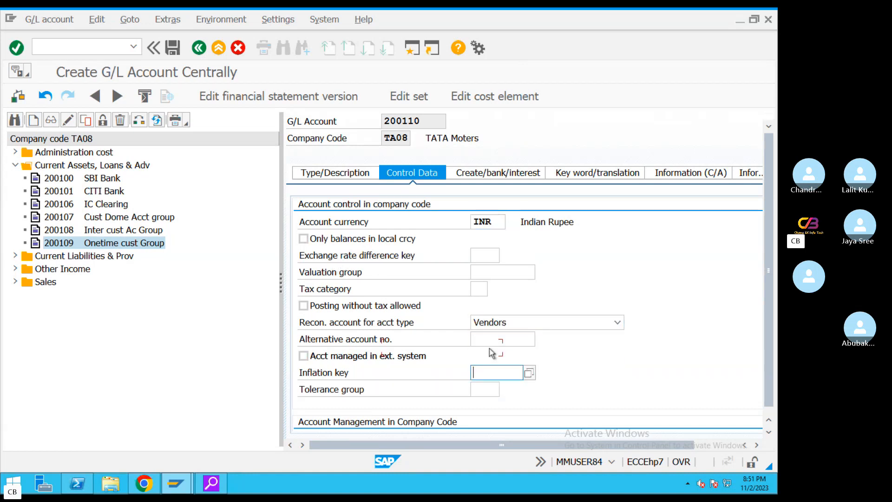
scroll(490, 351, "down", 1)
left_click(365, 416)
key("Tab")
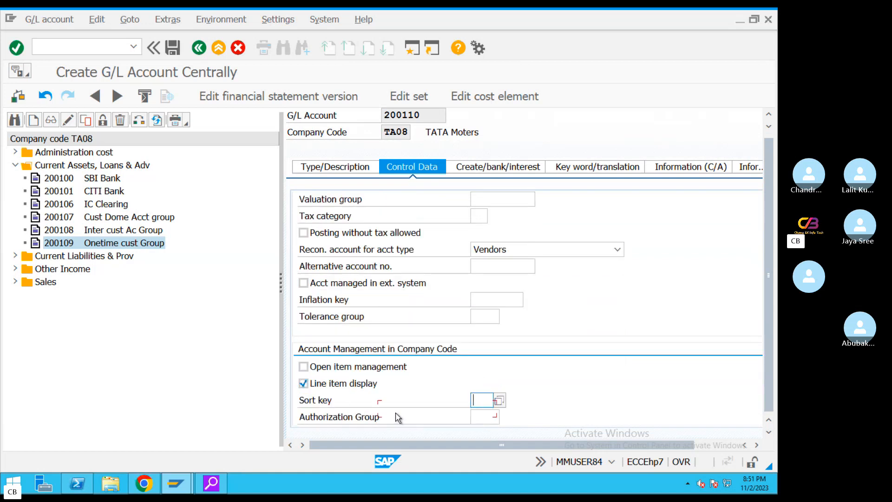
left_click(501, 401)
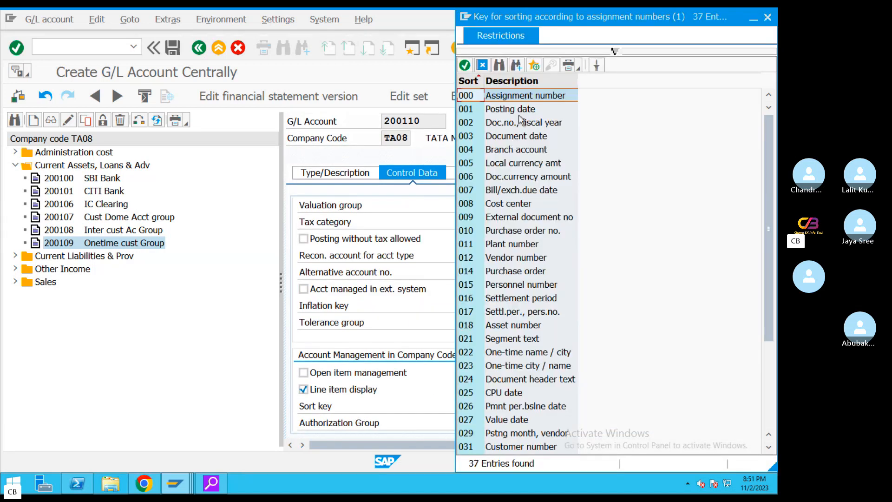
double_click(486, 110)
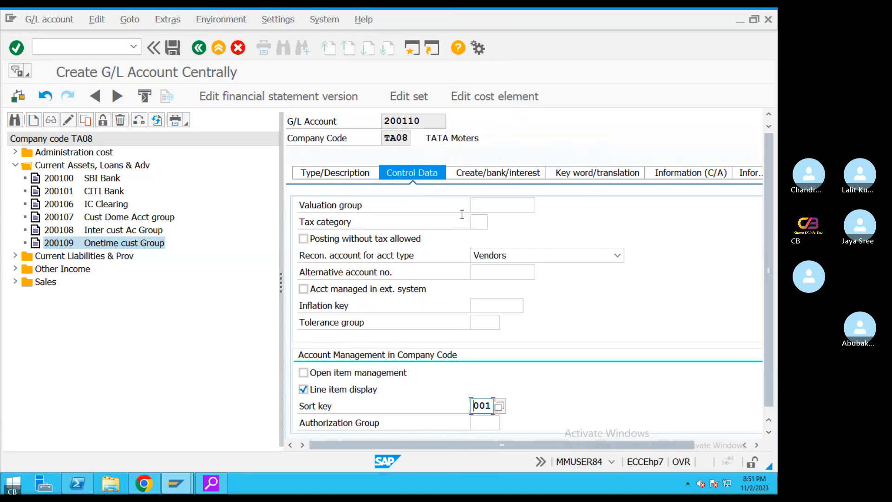
Set field status group G067, save account 200110, and switch to the Mac desktop
left_click(498, 176)
left_click(507, 223)
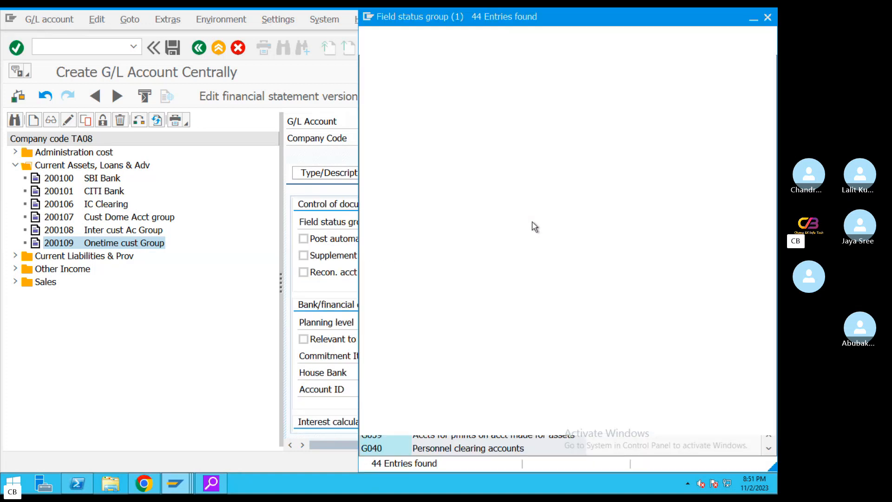
scroll(462, 344, "down", 3)
scroll(466, 356, "down", 1)
double_click(540, 376)
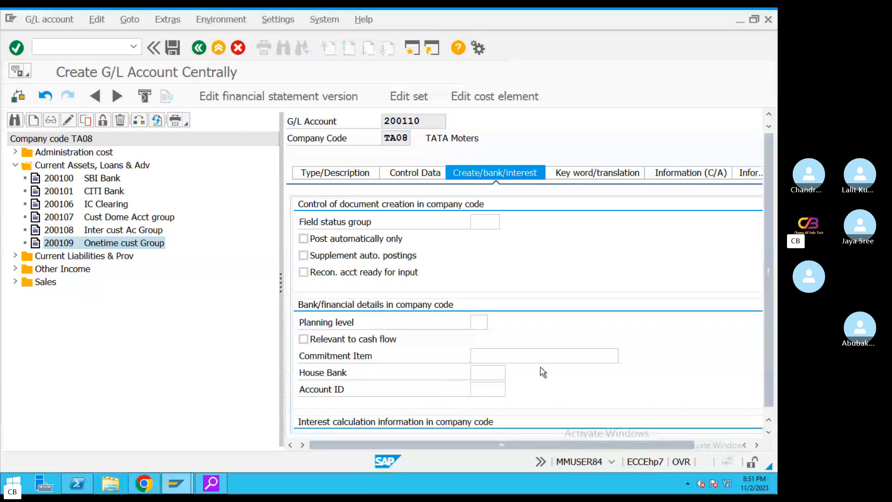
left_click(412, 172)
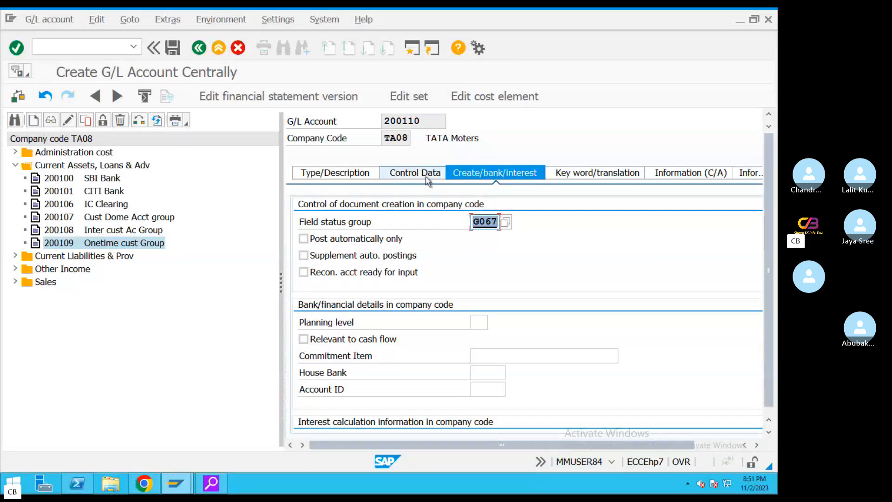
left_click(335, 173)
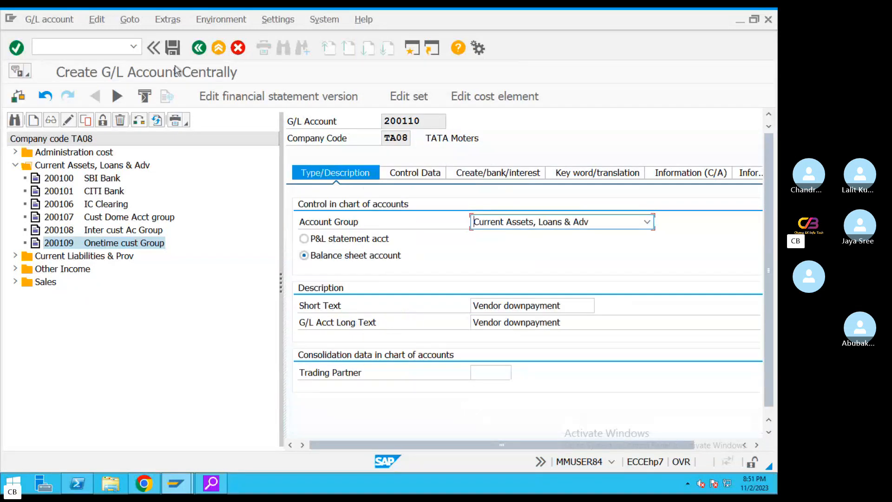
key("ctrl+s")
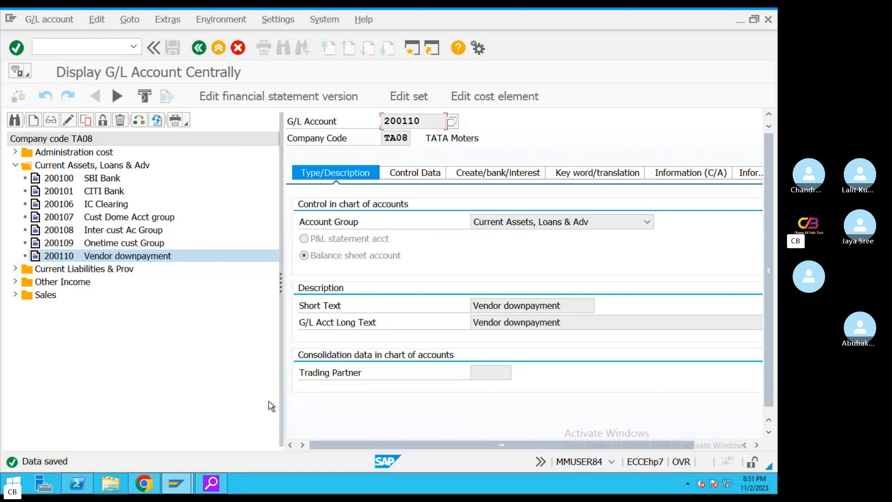
key("ctrl+Left")
In the TextEdit notes, highlight the Step 1 alternative recon GL sentence
left_click(495, 472)
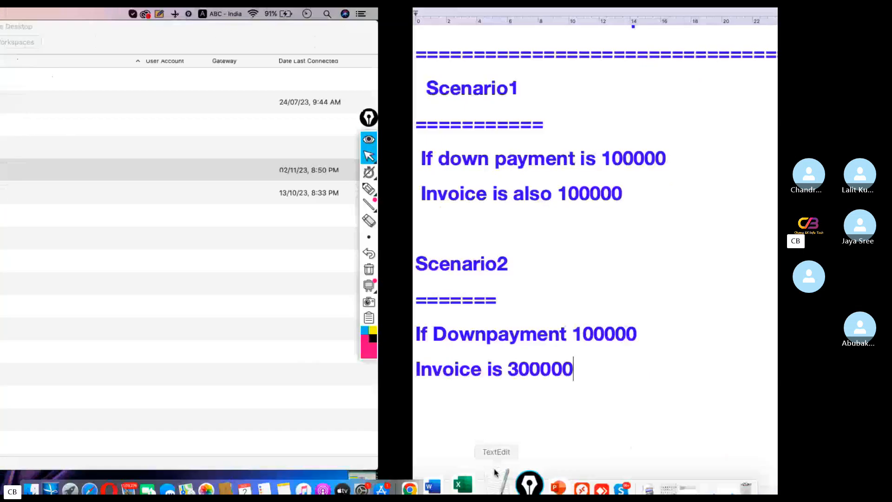
scroll(172, 276, "up", 10)
scroll(174, 277, "up", 10)
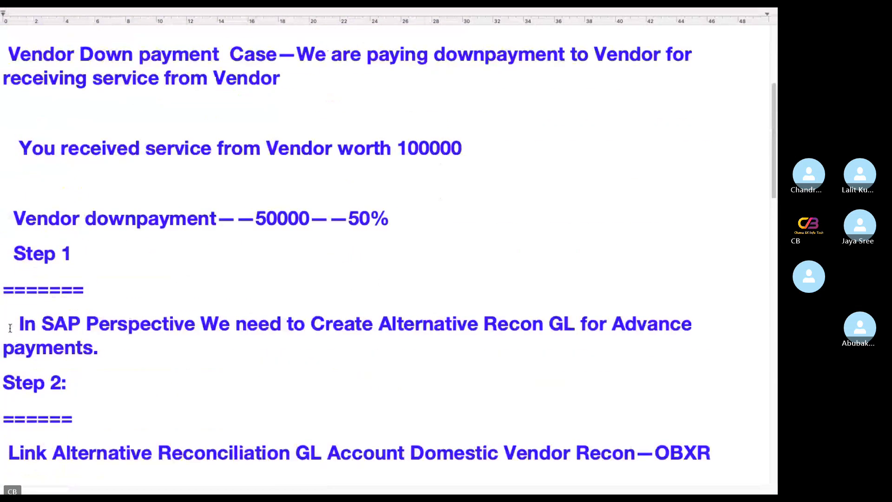
left_click_drag(10, 328, 273, 352)
Highlight the Domestic Vendor Recon wording and the Step 2 linking line, then leave the notes
scroll(274, 346, "down", 5)
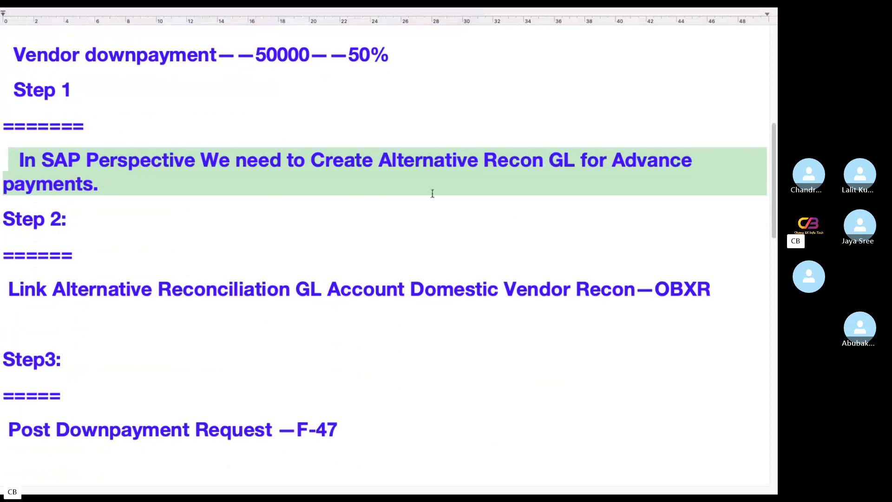
left_click(432, 192)
left_click_drag(378, 159, 532, 159)
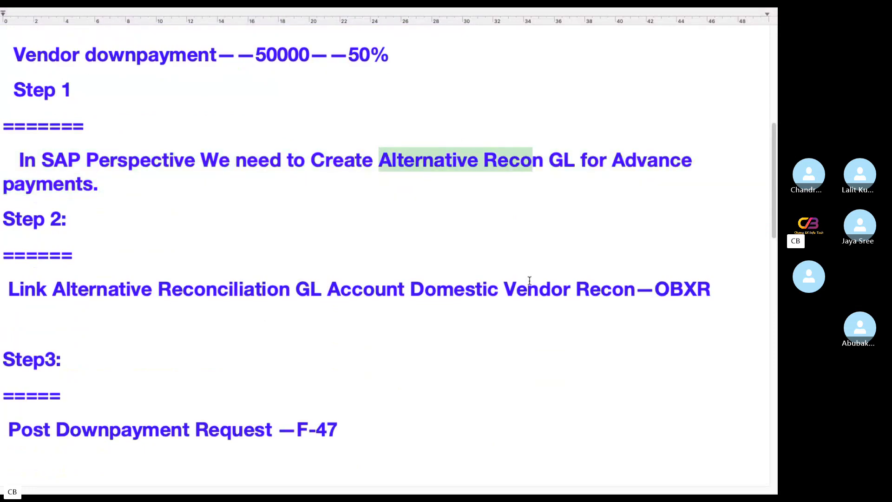
left_click_drag(410, 289, 626, 292)
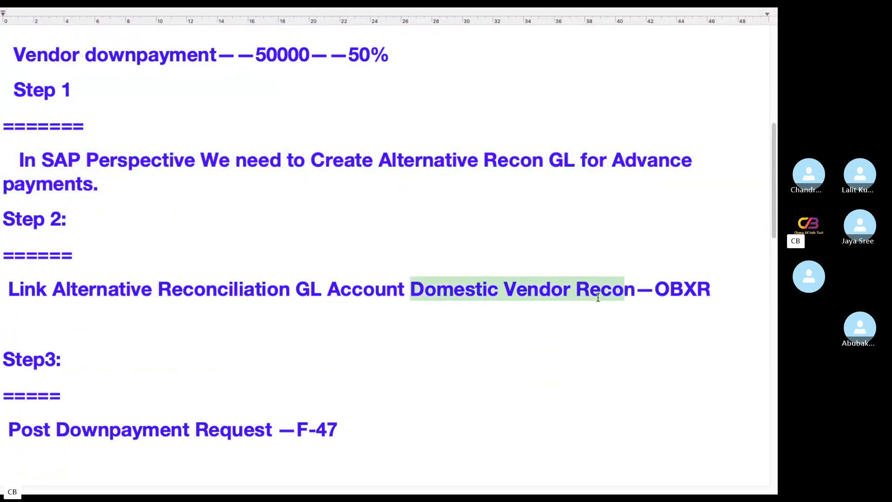
left_click(319, 324)
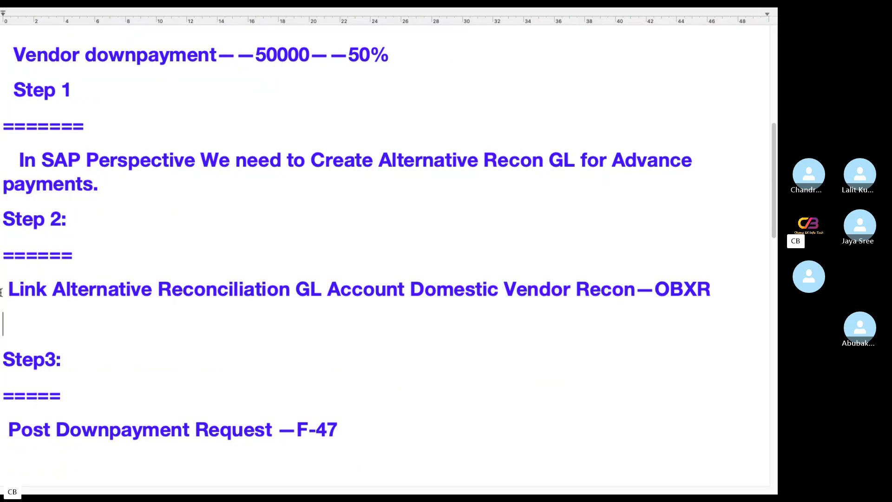
left_click_drag(2, 292, 659, 287)
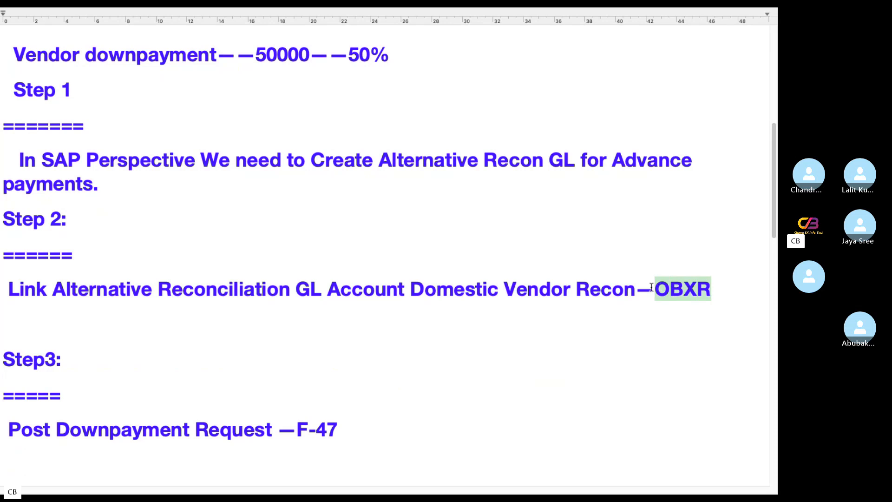
key("ctrl+Left")
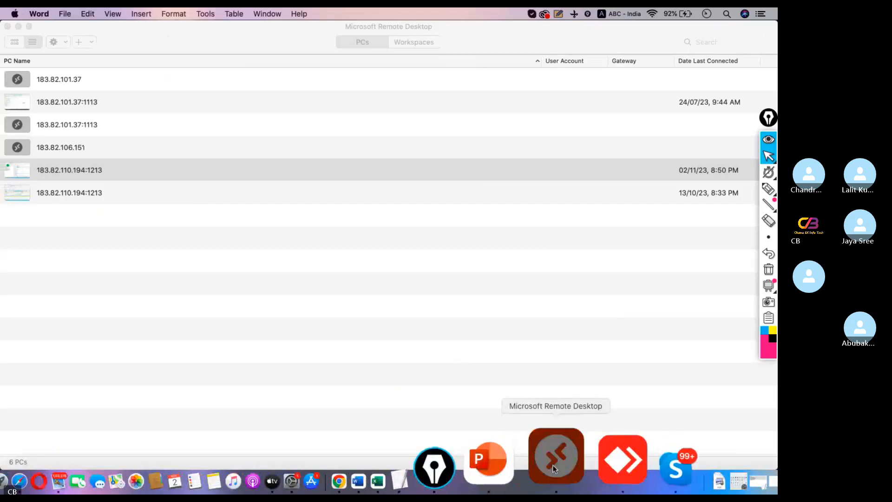
Back in SAP, return to Easy Access and run OBXR to view customer Special G/L indicators
left_click(554, 467)
left_click(221, 47)
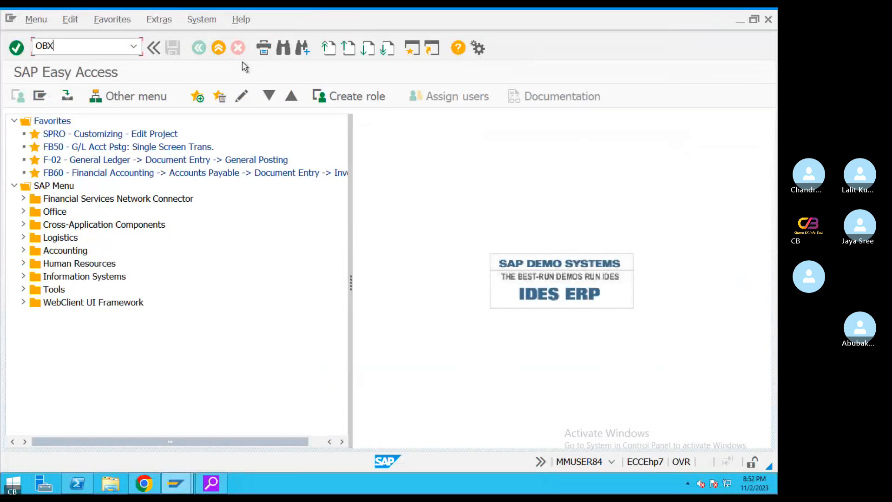
key("Return")
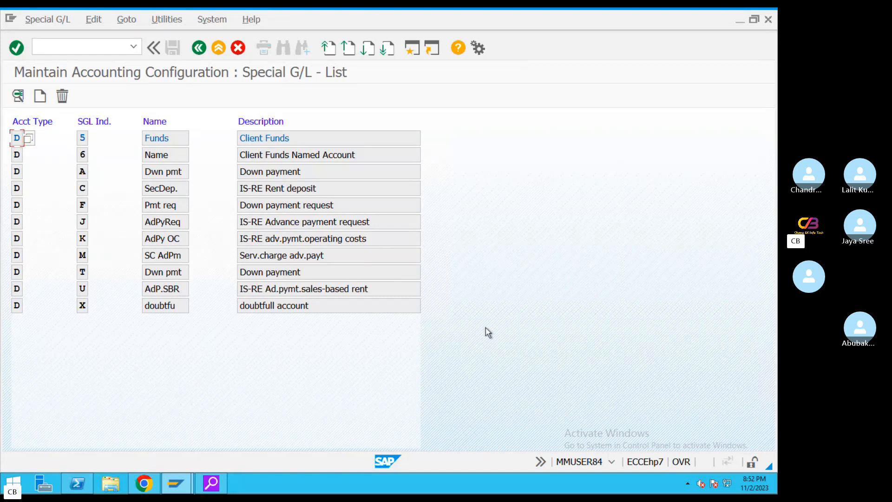
key("ctrl+Left")
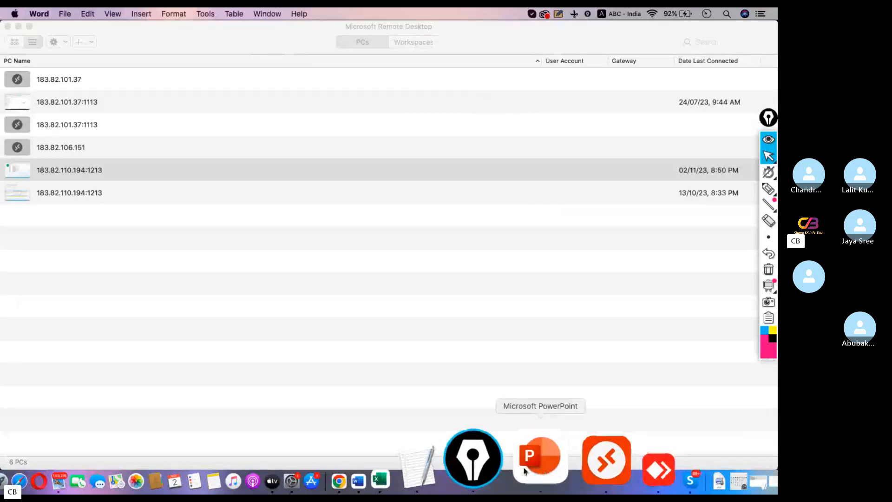
Correct OBXR to OBYR in the Step 2 note, then reconnect and run OBYR in SAP
left_click(491, 476)
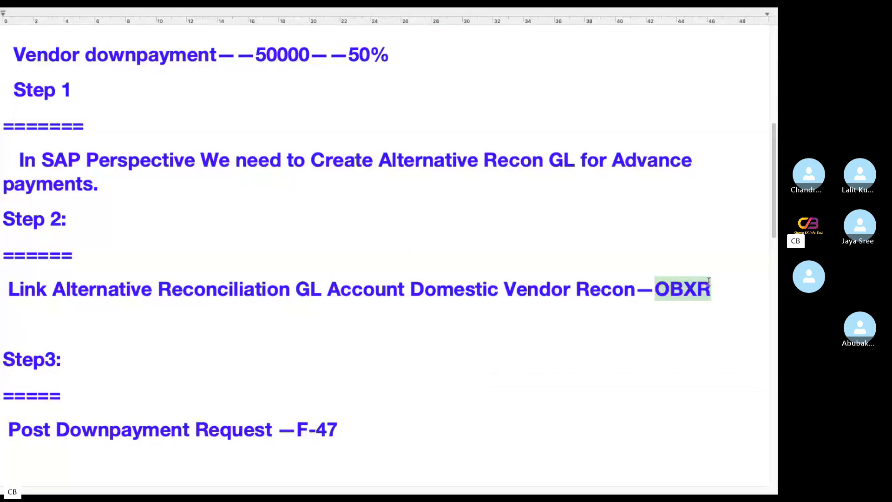
type("OBYR")
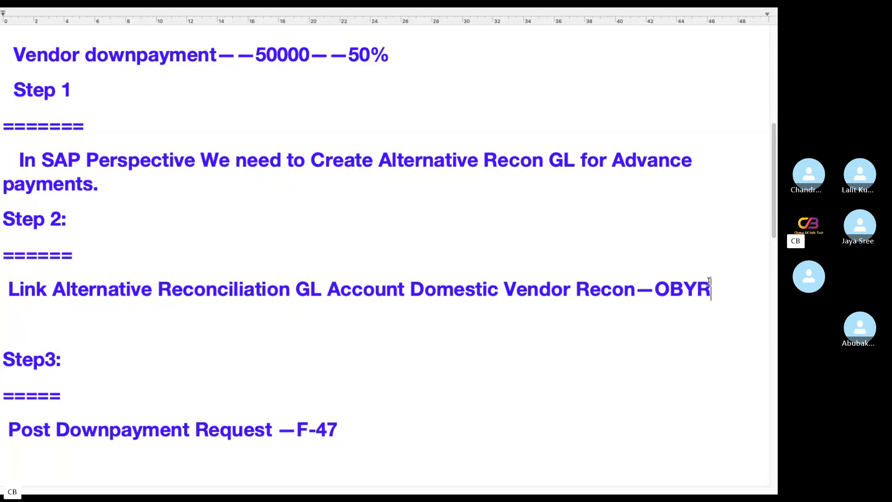
key("ctrl+Left")
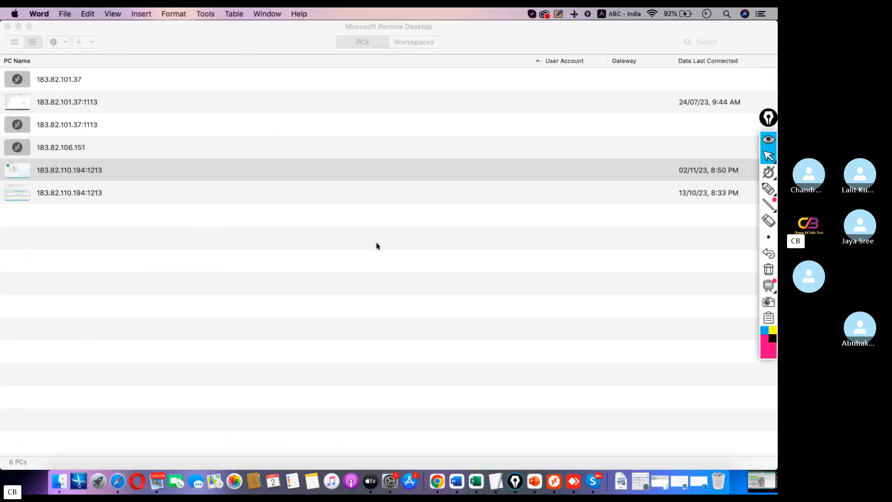
double_click(62, 170)
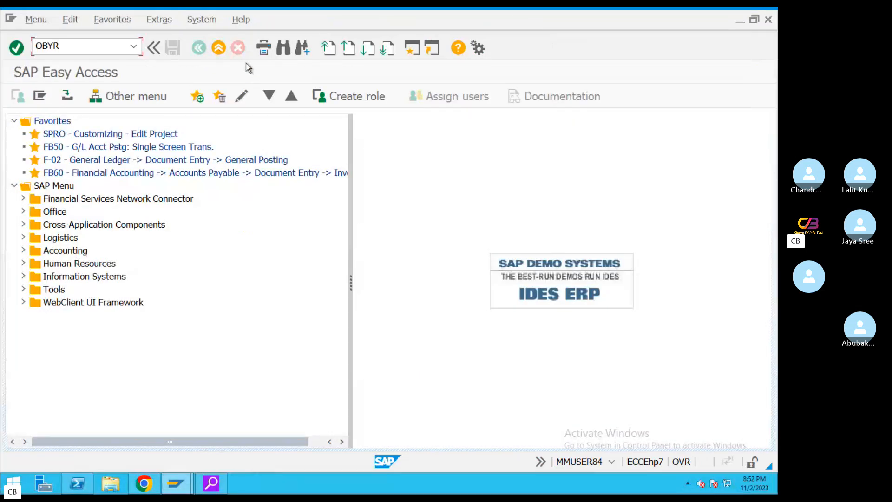
key("Return")
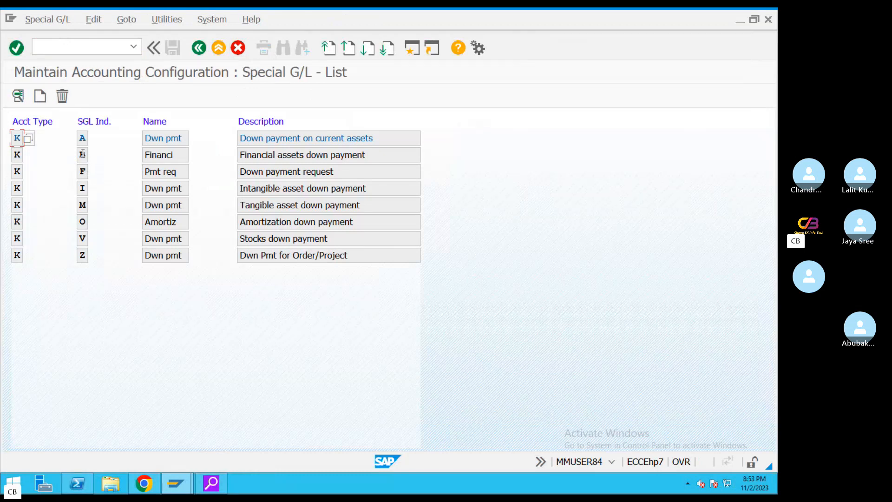
Compare vendor indicators A and F, then open A's account assignment for chart TA08
double_click(81, 138)
left_click_drag(374, 138, 258, 140)
left_click(84, 172)
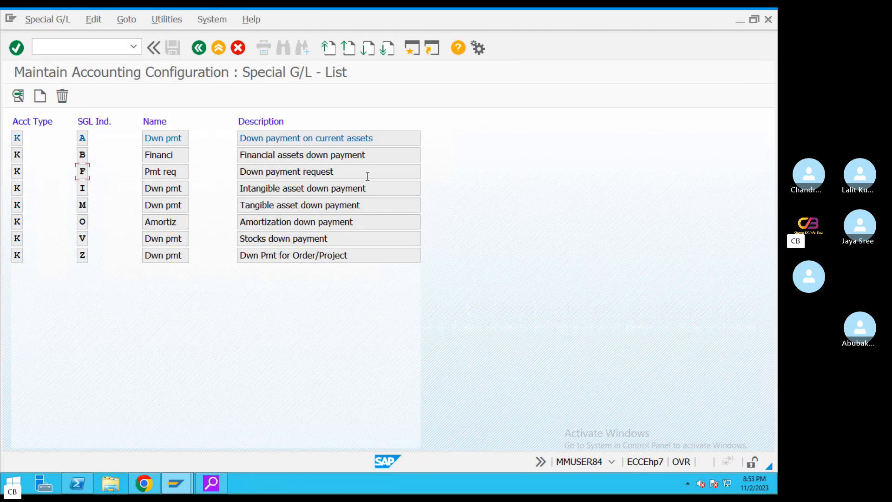
triple_click(274, 167)
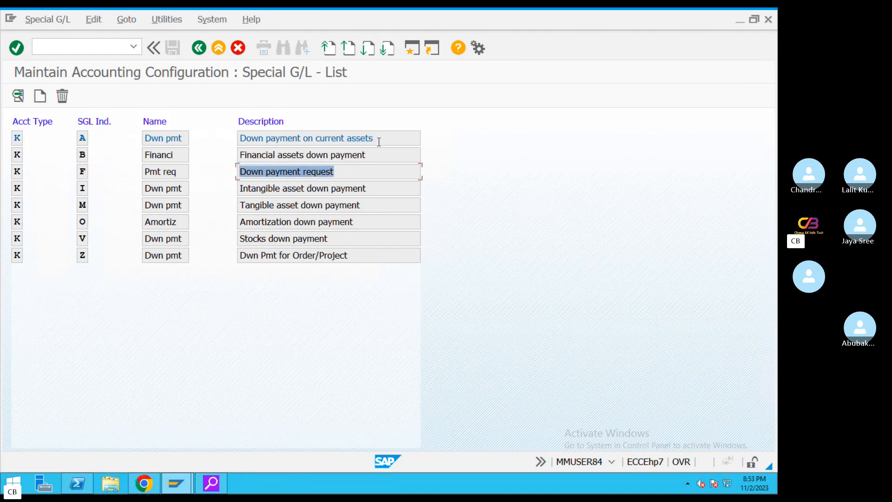
triple_click(340, 138)
triple_click(238, 170)
double_click(329, 154)
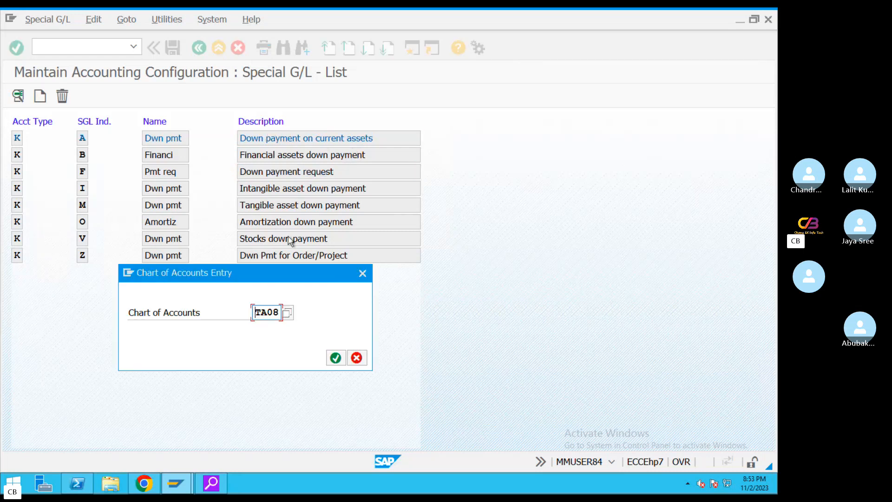
left_click(335, 358)
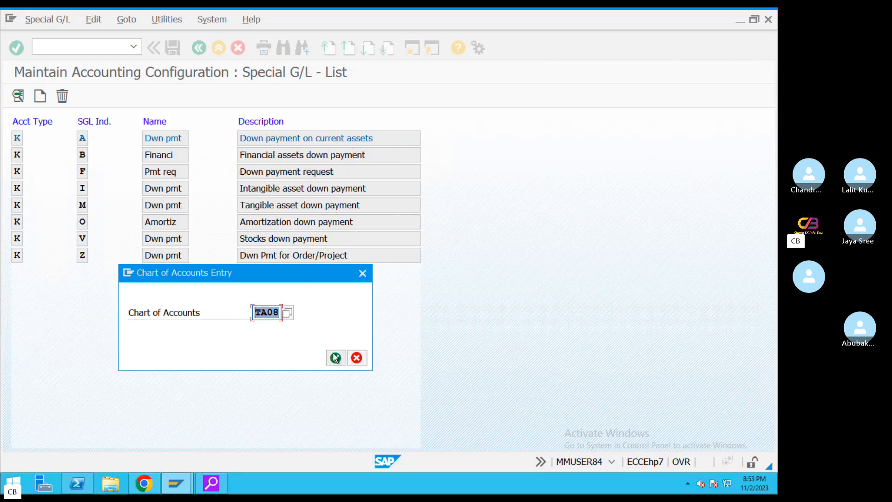
Search chart TA08 accounts and choose 100501 Dom Vendor A/c Group as reconciliation account
left_click(82, 206)
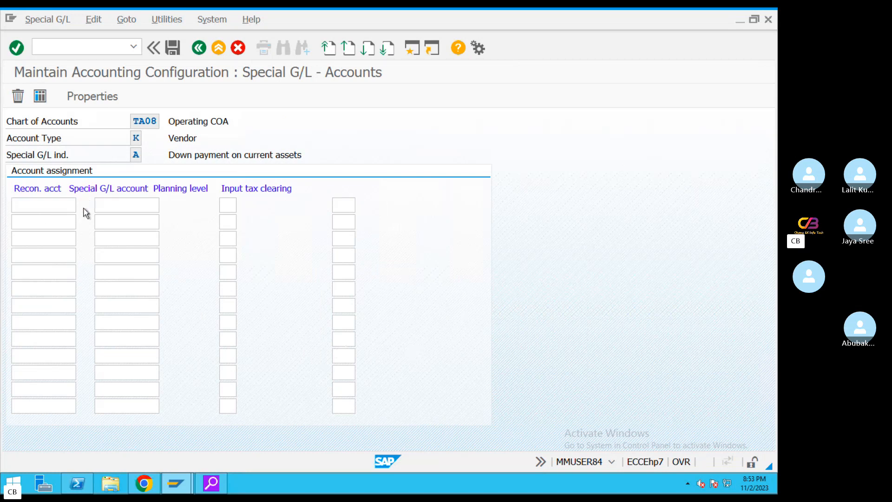
left_click(467, 428)
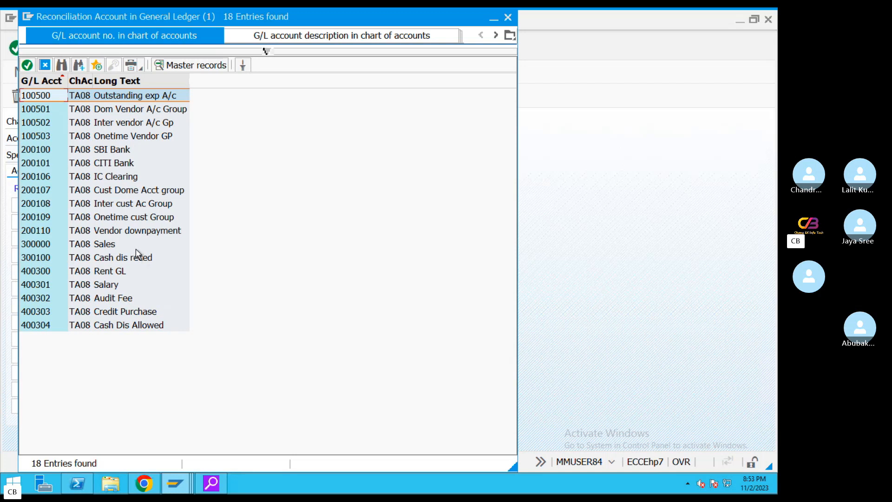
left_click(139, 231)
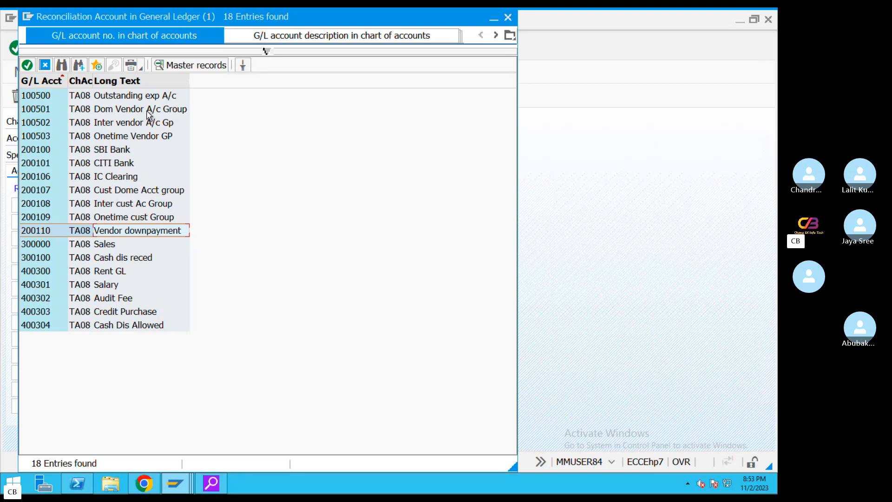
left_click(119, 110)
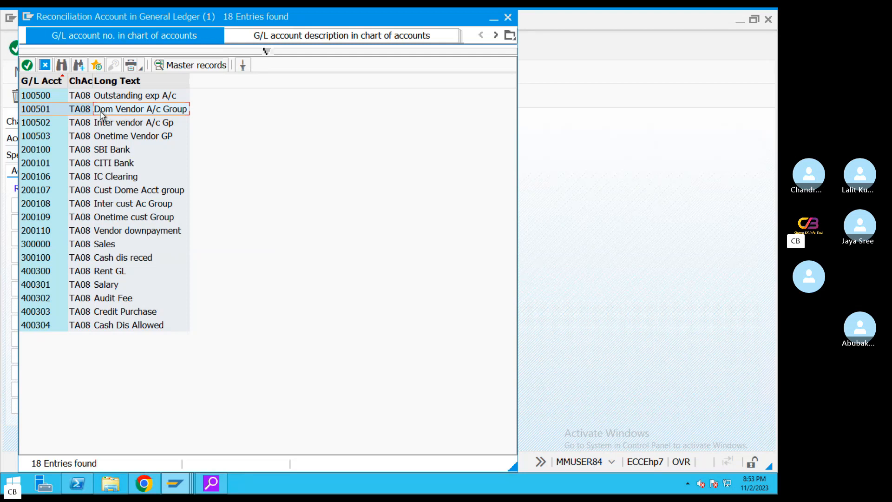
double_click(121, 111)
left_click(113, 208)
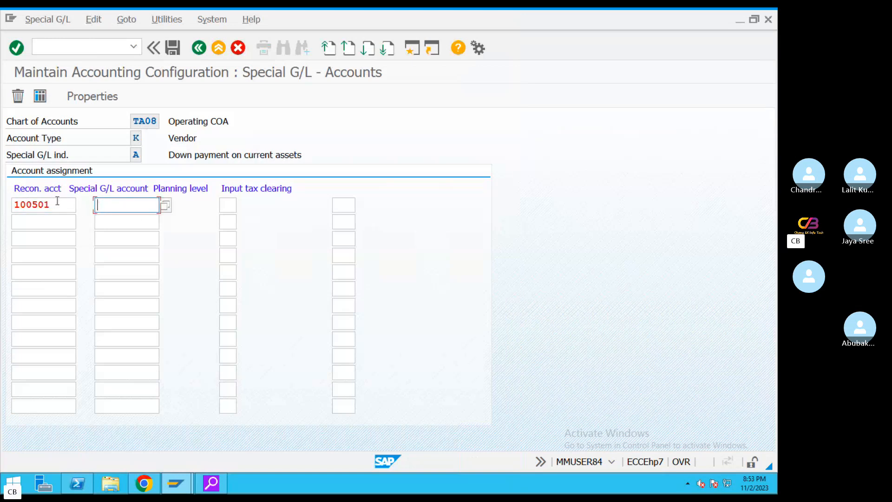
Choose 200110 Vendor downpayment as the special G/L account for reconciliation account 100501
left_click_drag(57, 202, 12, 203)
left_click(103, 204)
left_click_drag(57, 205, 2, 203)
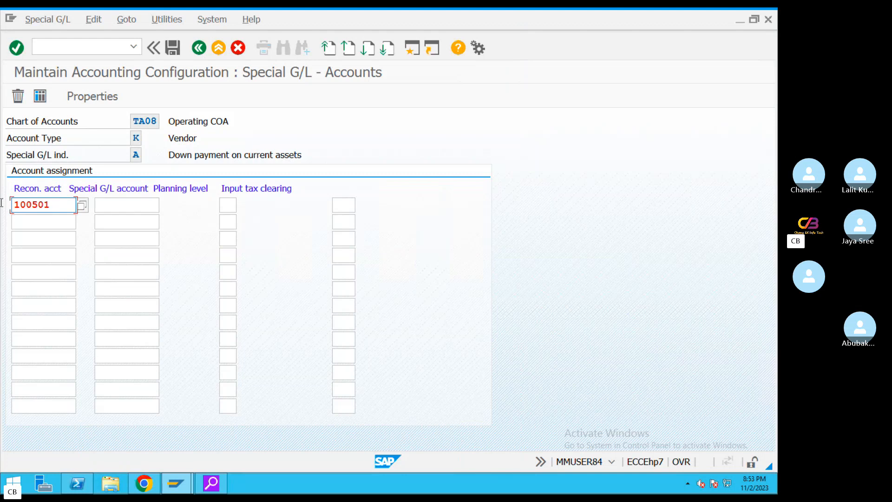
left_click(117, 205)
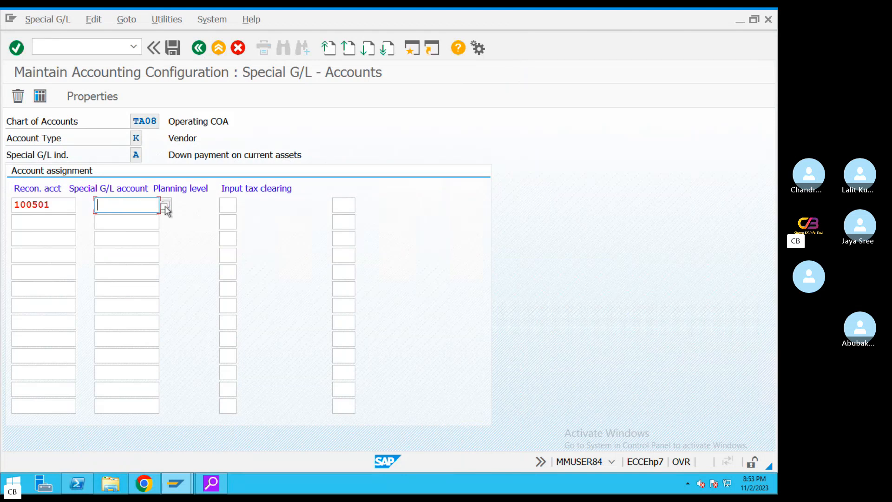
left_click(166, 205)
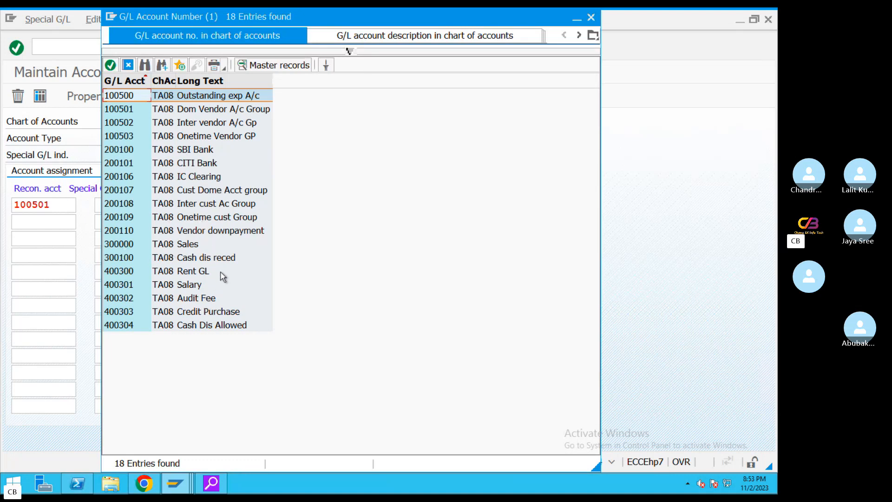
double_click(211, 232)
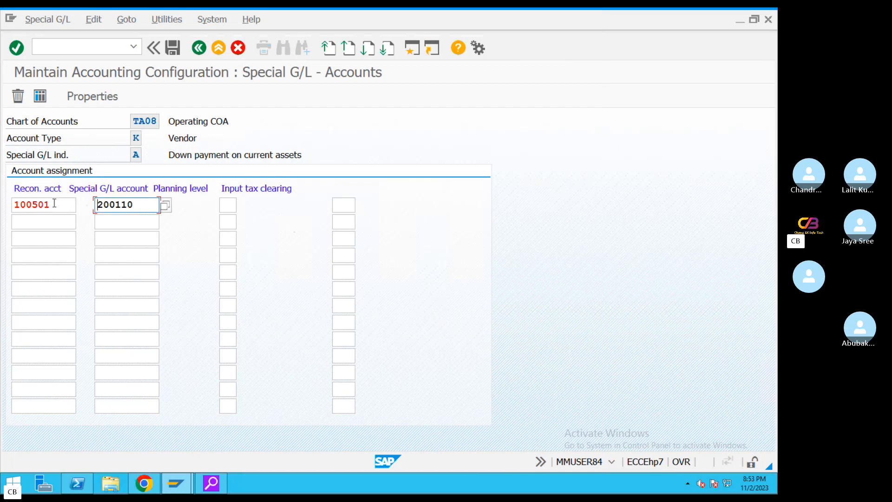
Save the indicator A account assignment under a customizing request
left_click_drag(85, 204, 0, 203)
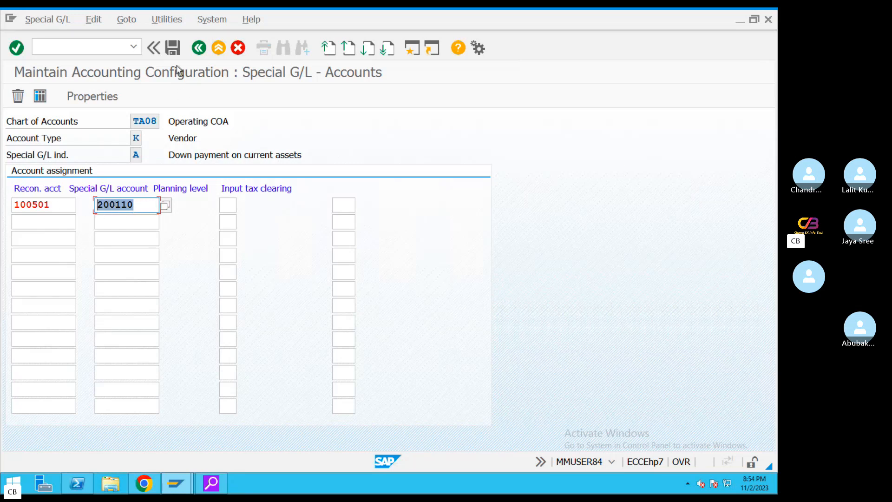
left_click(173, 48)
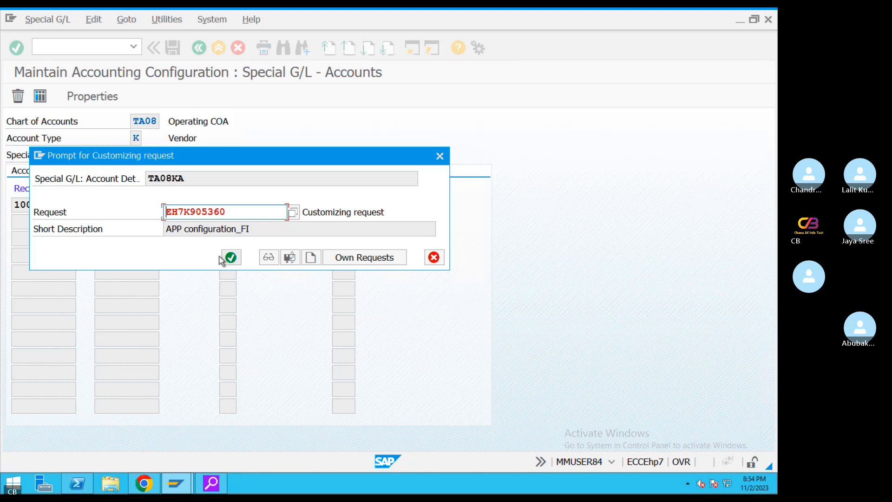
left_click(231, 257)
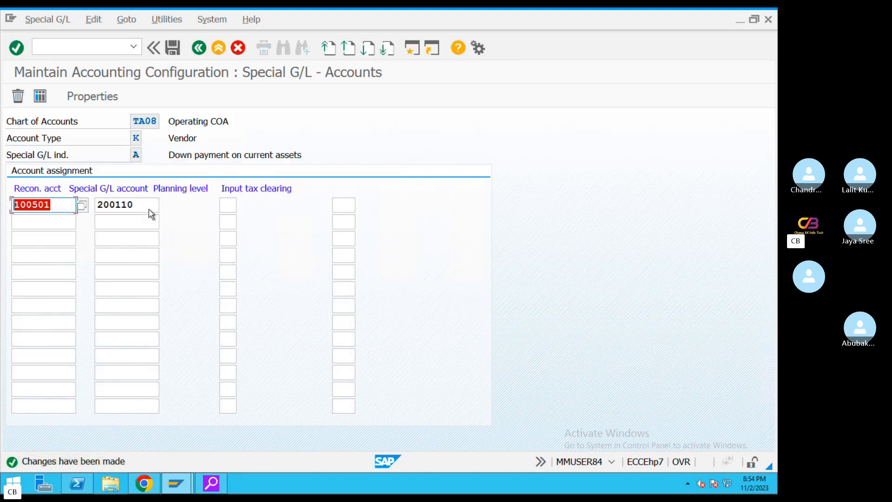
key("Tab")
Leave the special G/L configuration and bring up the Word notes at the Step 3 line
left_click(218, 47)
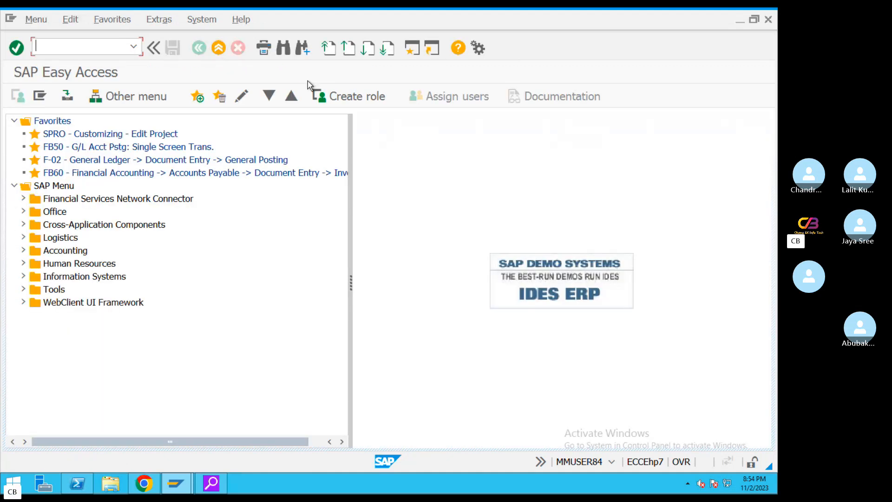
key("ctrl+Left")
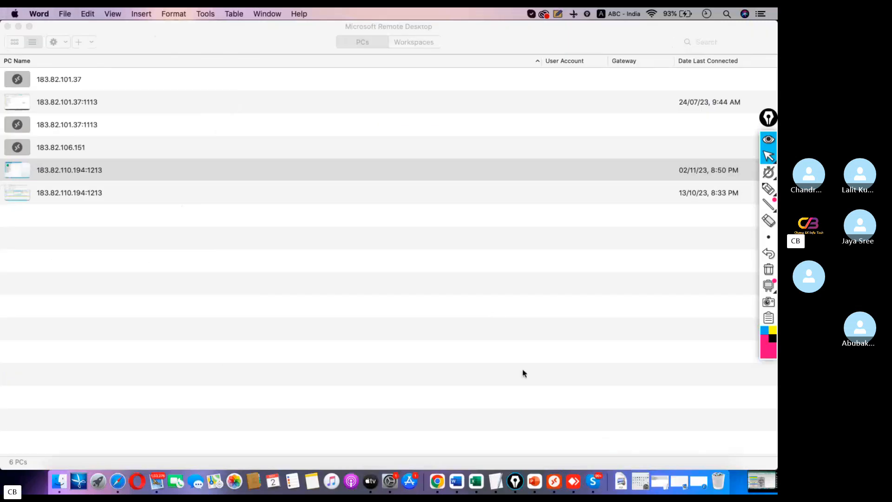
left_click(494, 478)
scroll(311, 293, "up", 4)
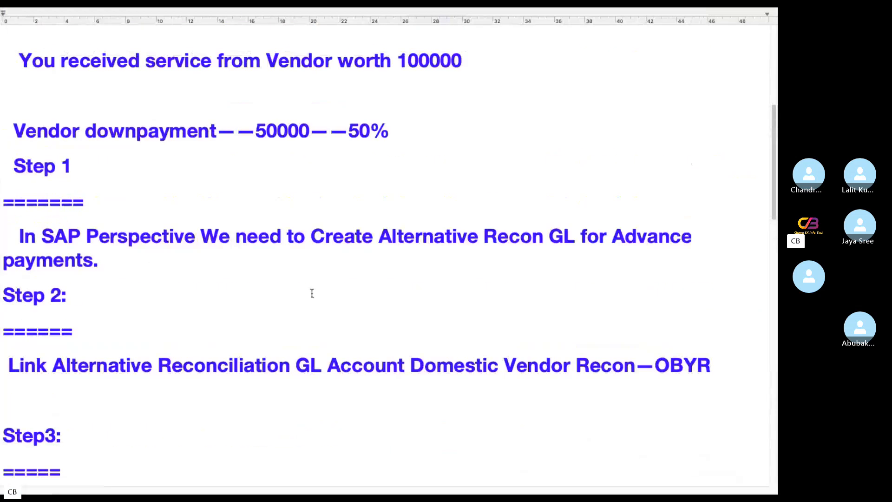
scroll(418, 302, "up", 4)
scroll(414, 302, "down", 6)
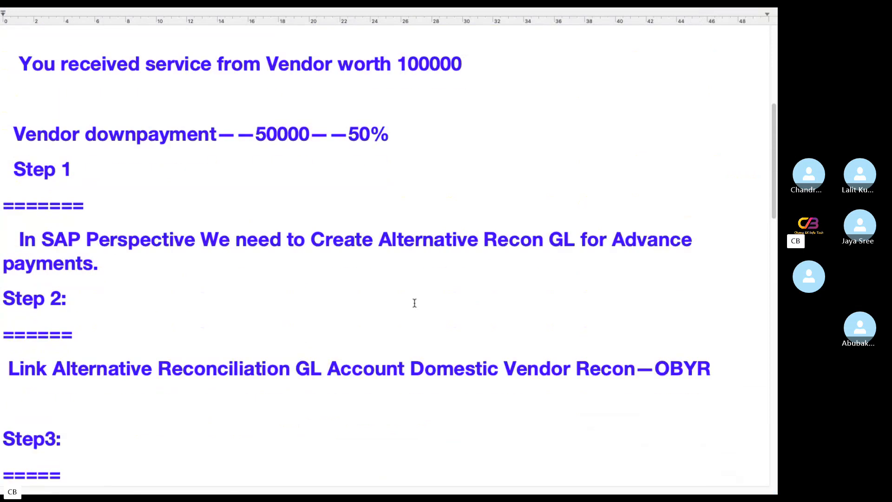
left_click_drag(728, 302, 11, 78)
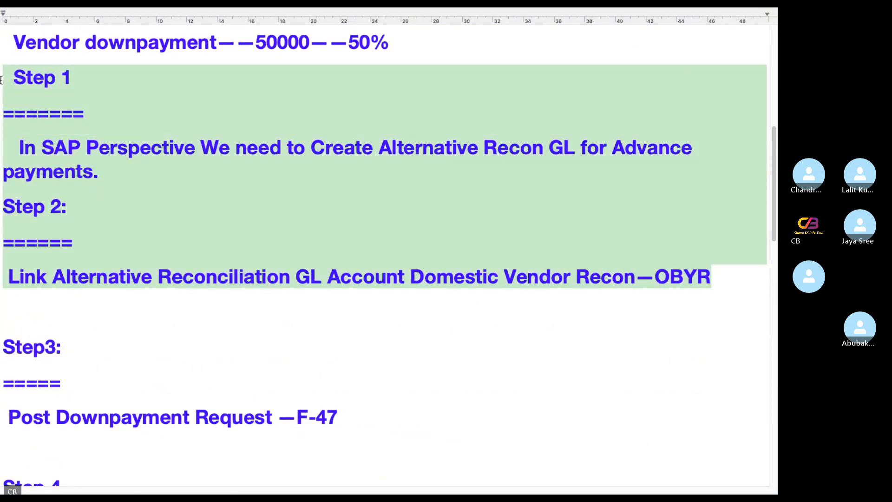
scroll(483, 344, "down", 2)
scroll(483, 344, "down", 5)
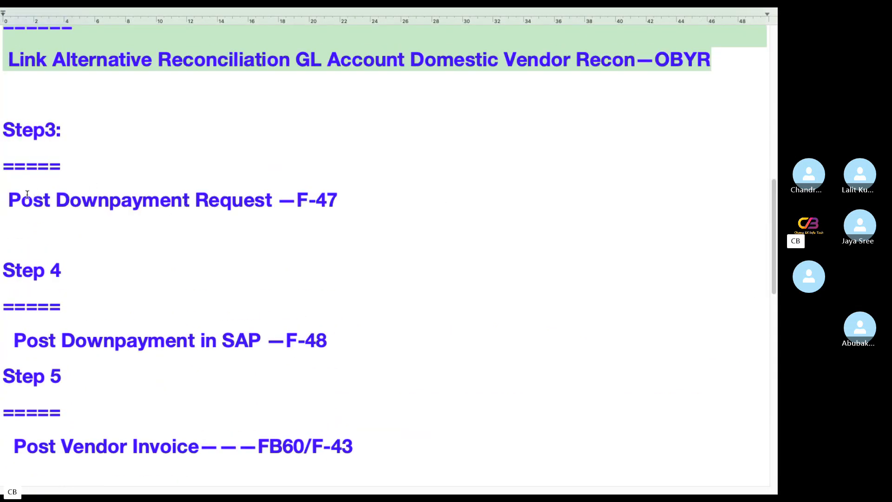
Append 'Noted Item' after F-47 on the Post Downpayment Request line
triple_click(429, 203)
left_click(384, 201)
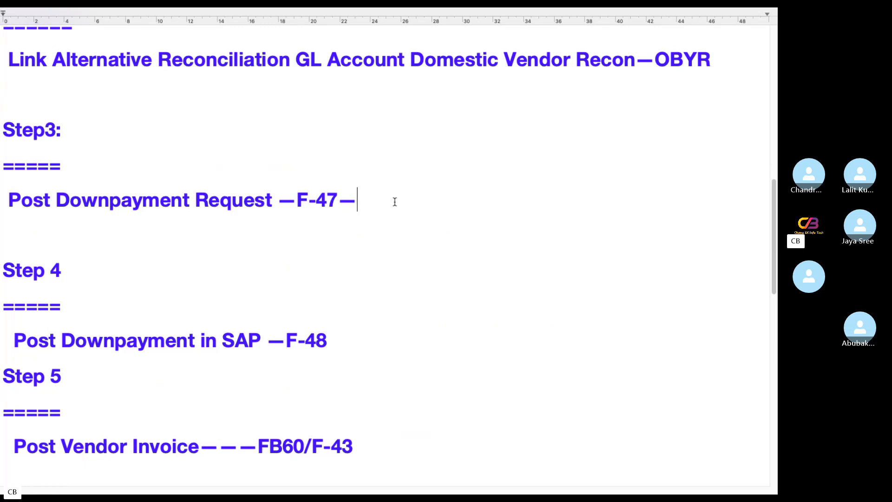
type("Noted Item")
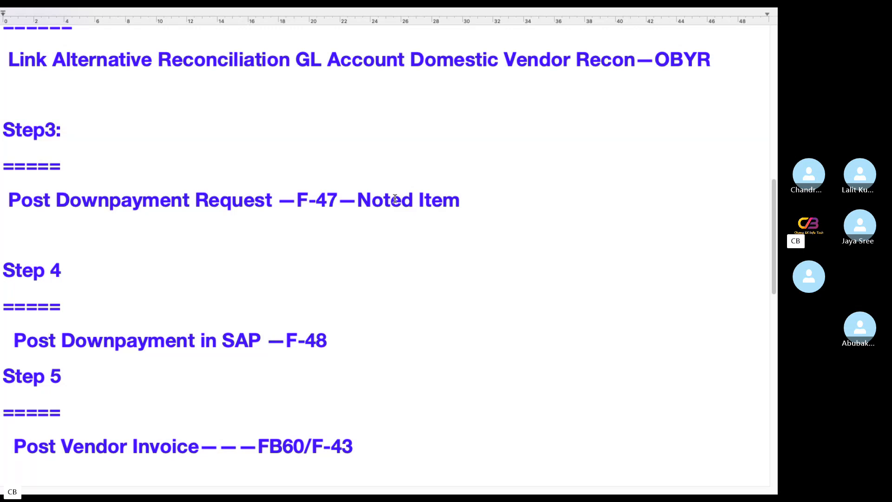
key("ctrl+Left")
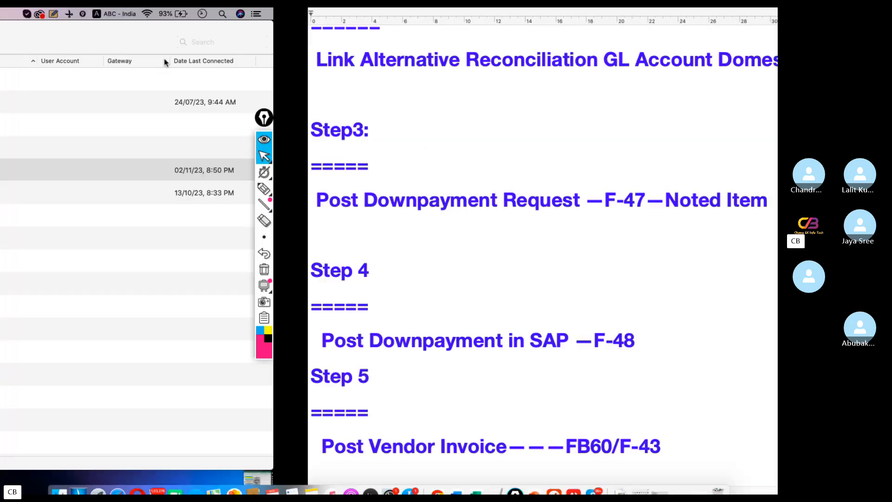
left_click(560, 479)
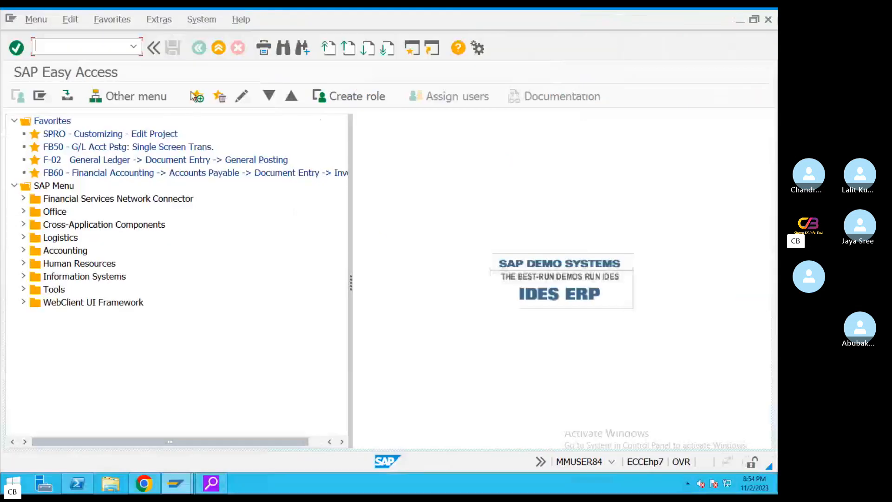
type("F")
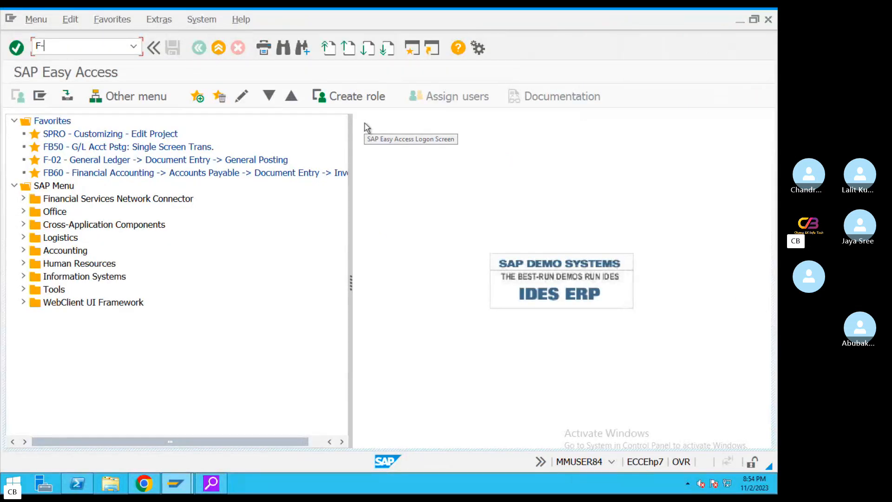
type("-47")
key("Return")
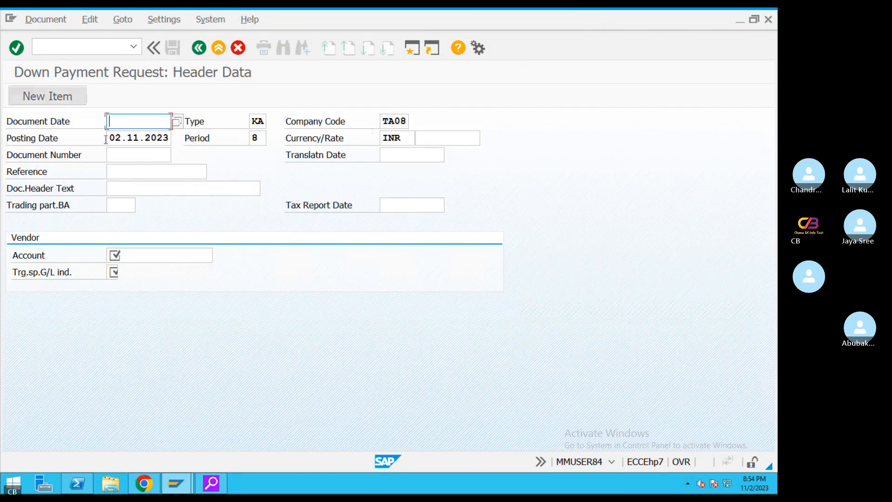
left_click_drag(111, 138, 198, 147)
key("ctrl+c")
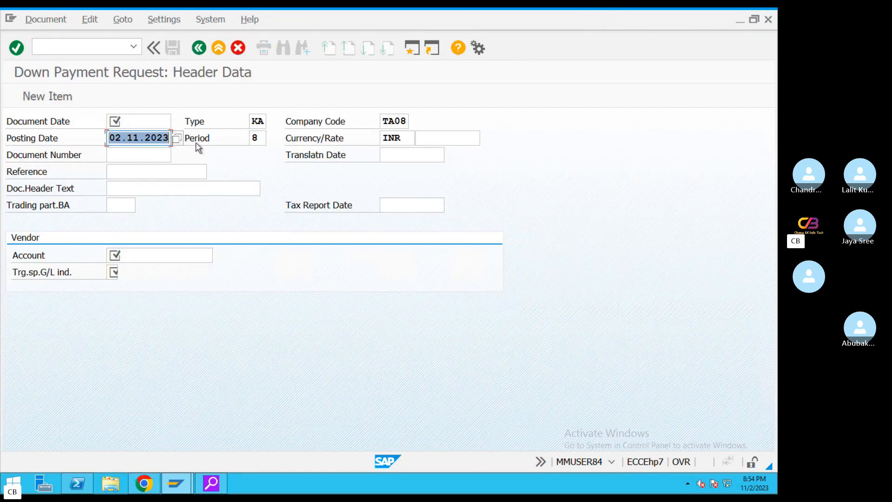
left_click(133, 123)
key("ctrl+v")
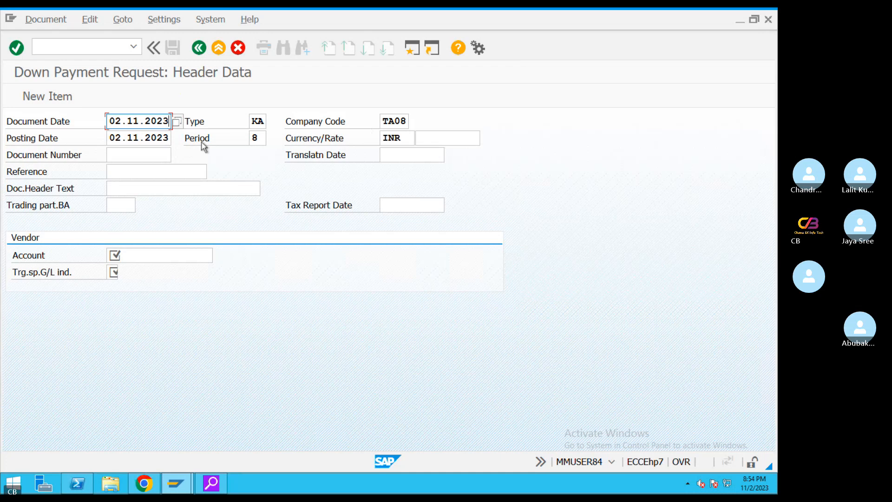
left_click(140, 172)
type("REF")
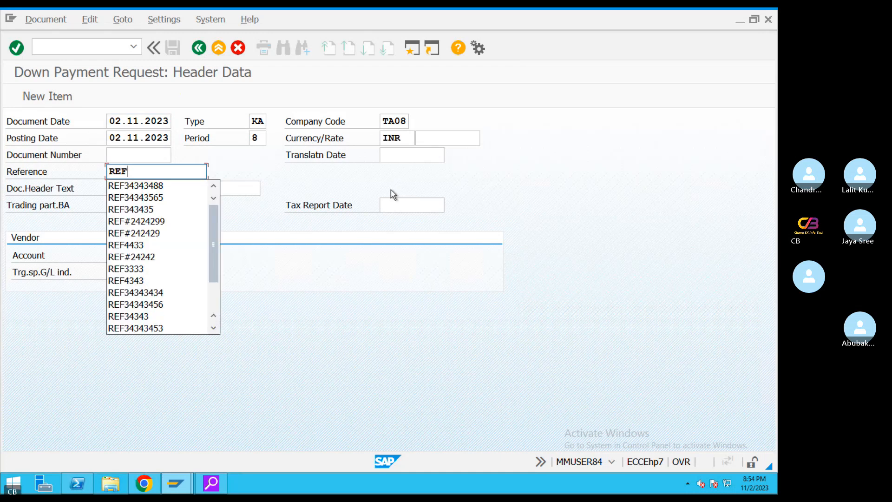
type("43434")
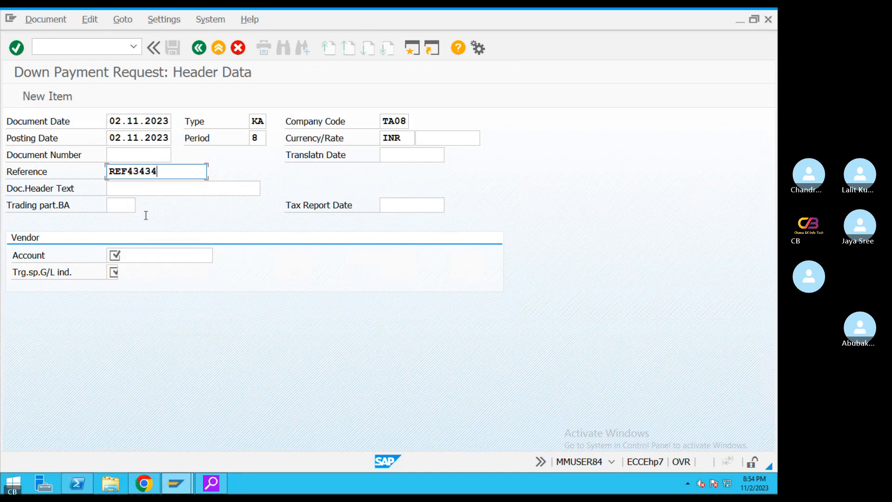
left_click(146, 215)
left_click(153, 255)
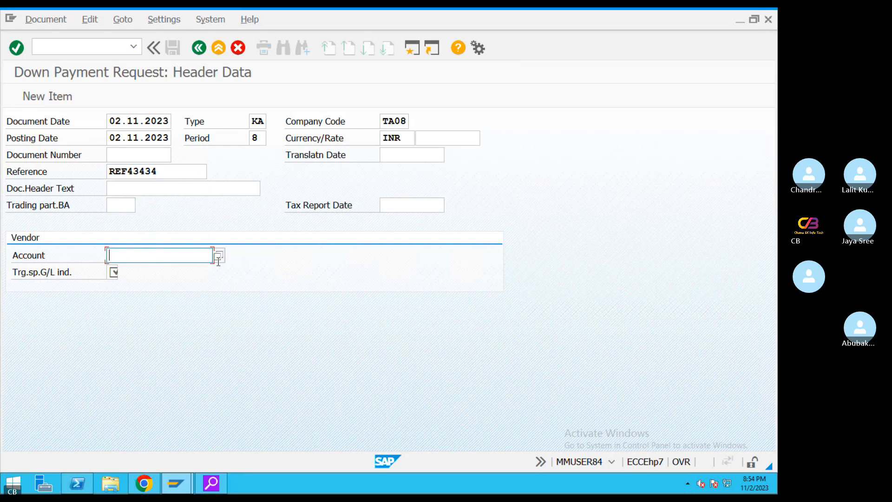
left_click(218, 255)
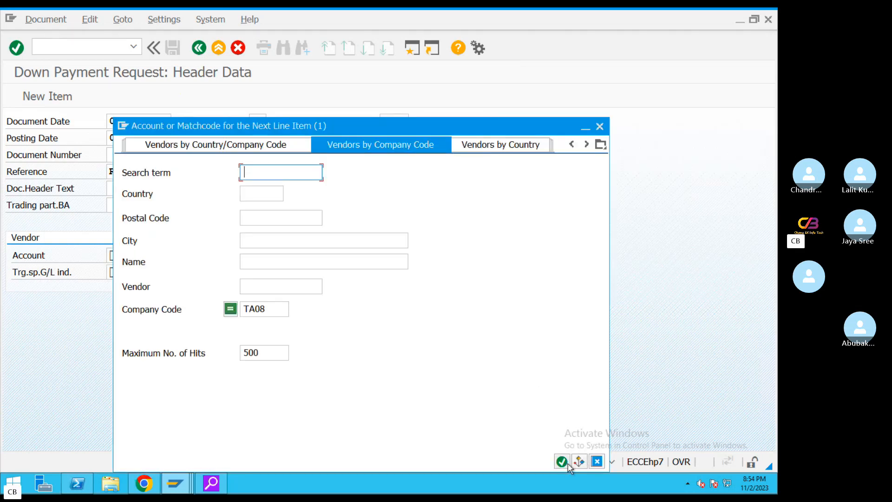
left_click(563, 462)
double_click(219, 99)
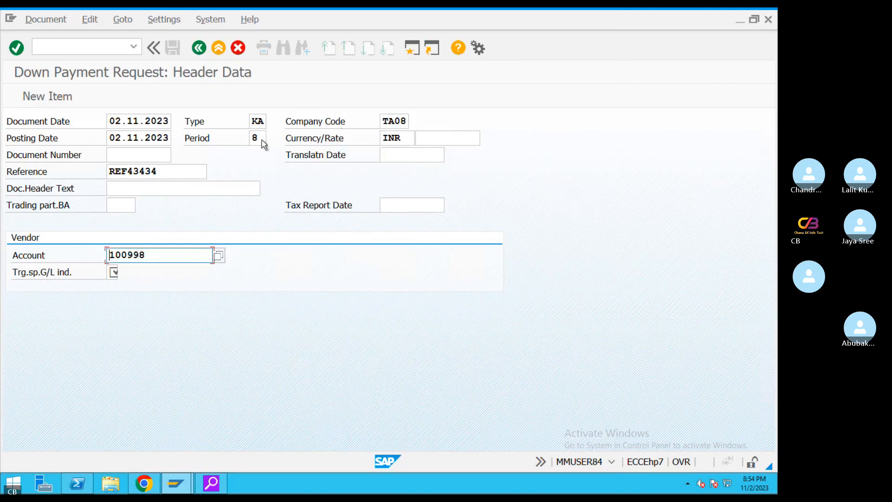
left_click(219, 48)
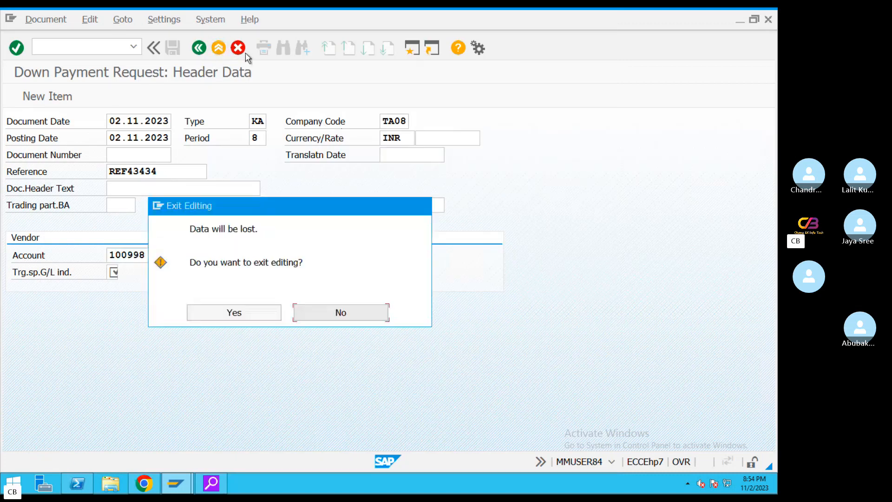
left_click(273, 319)
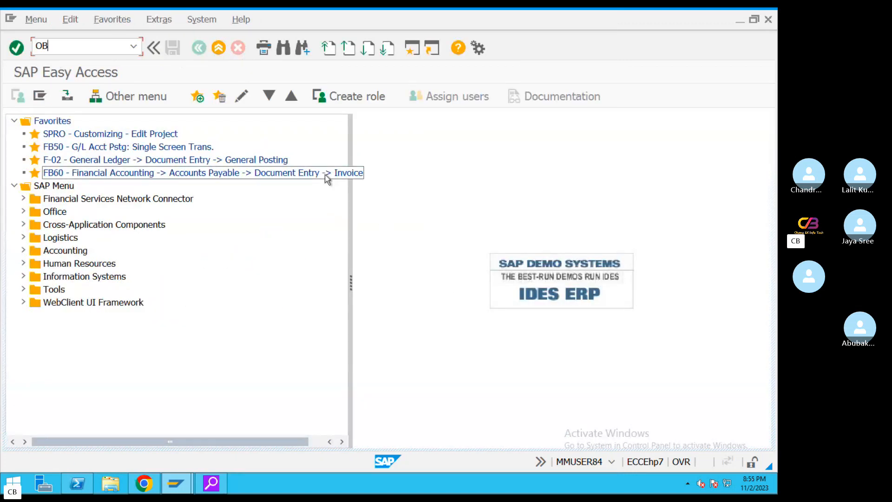
Run OB57 and jump the table to the logged-in user's row
key("Return")
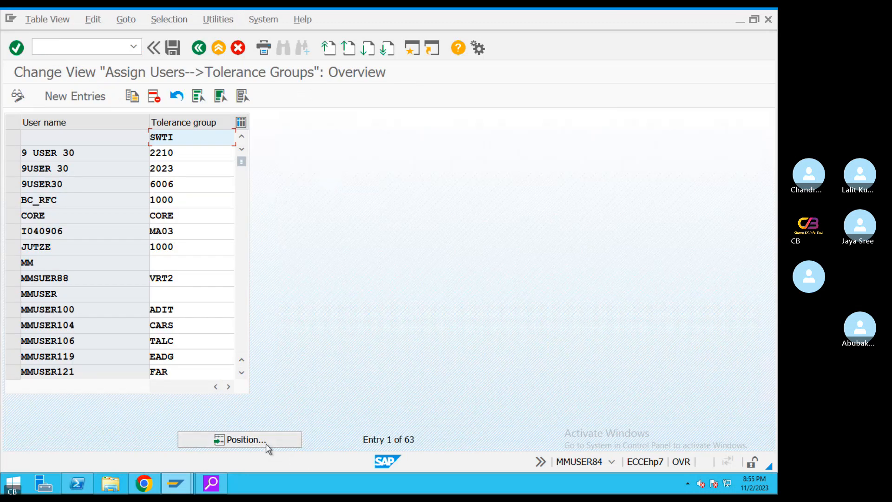
left_click(265, 442)
type("MM")
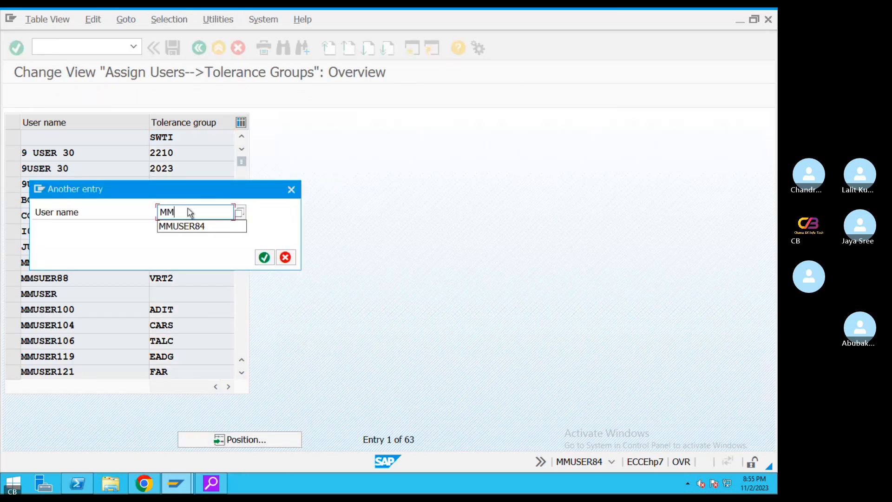
left_click(215, 227)
left_click(264, 258)
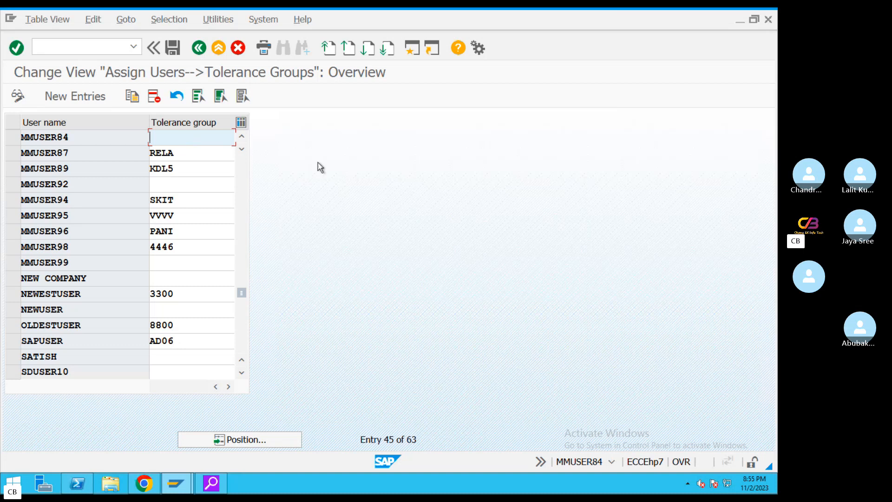
Assign tolerance group TA08 to the user, saving under a customizing request
type("TA08")
left_click(173, 48)
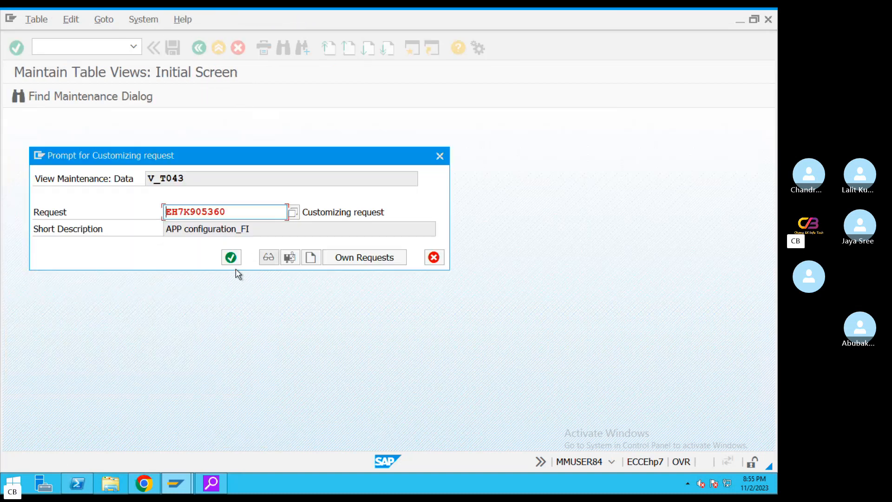
left_click(231, 258)
left_click(199, 48)
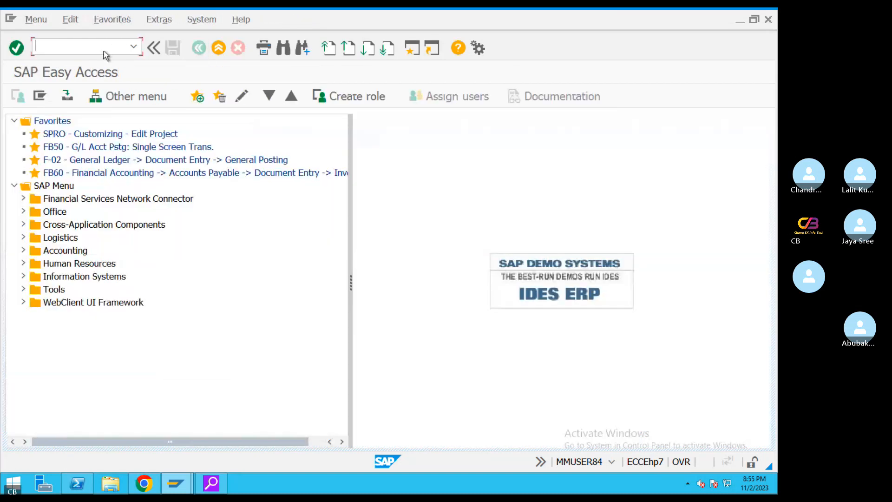
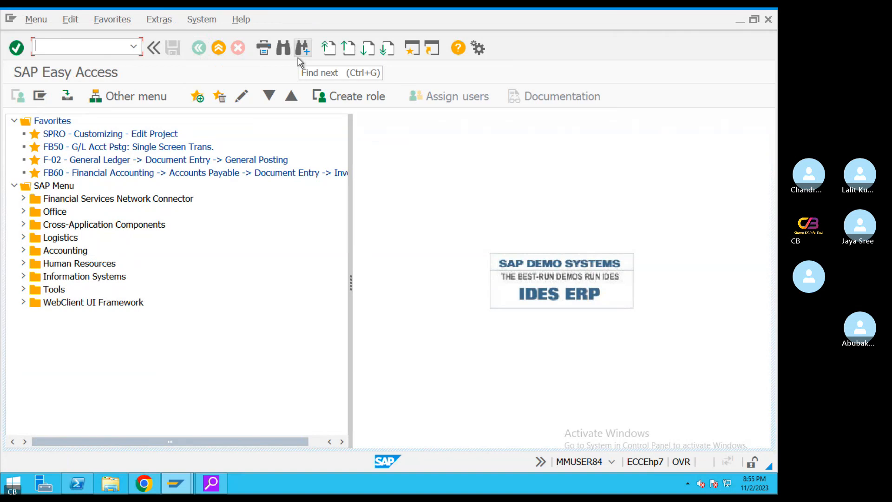
Start F-47 and copy the posting date into Document Date
type("F-47")
key("Return")
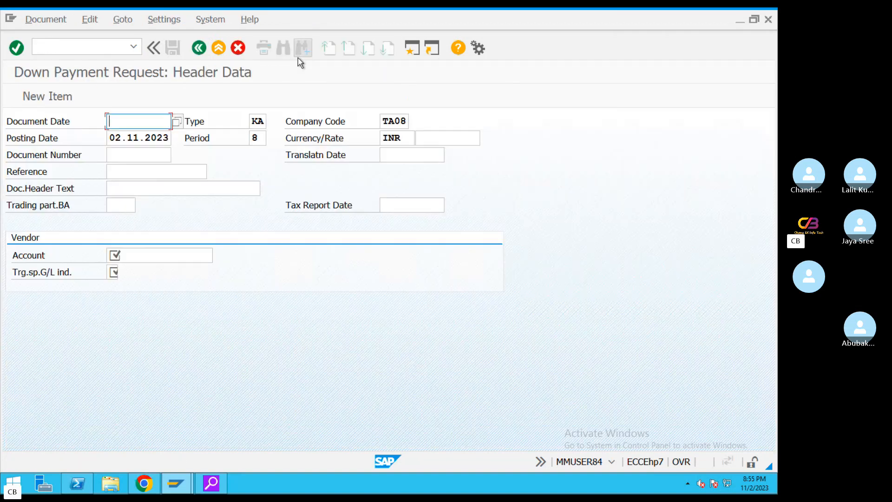
left_click_drag(112, 138, 201, 144)
key("ctrl+c")
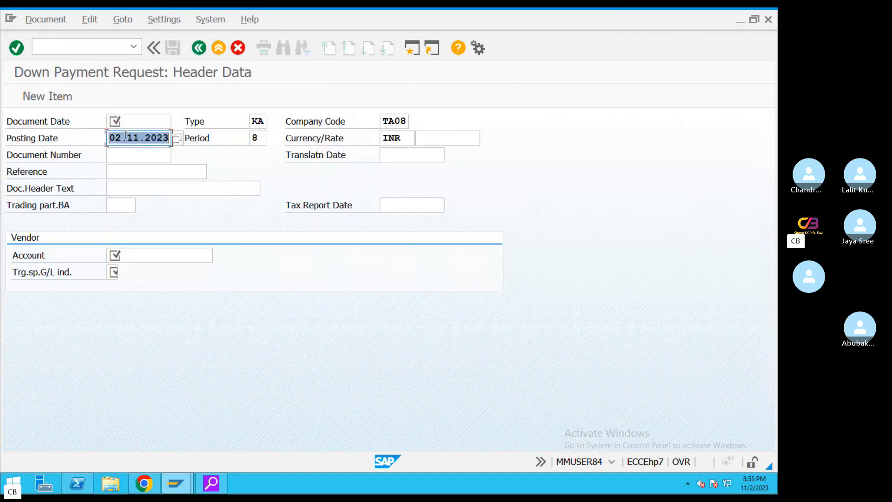
left_click(135, 122)
key("ctrl+v")
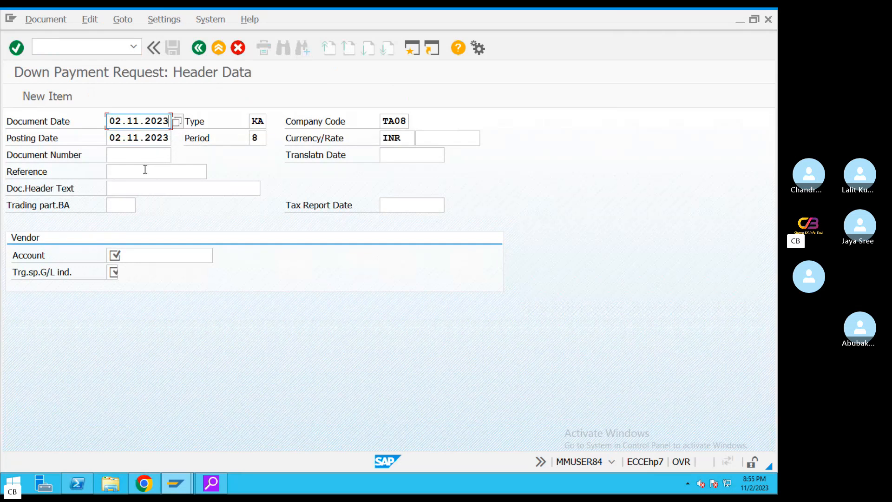
Enter the document reference and pick vendor 100999 from the TA08 vendor search
left_click(145, 170)
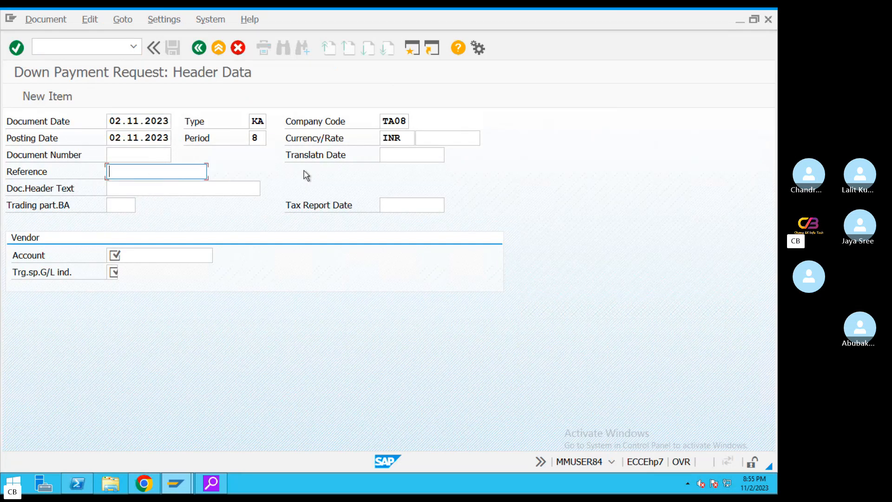
type("REF34343")
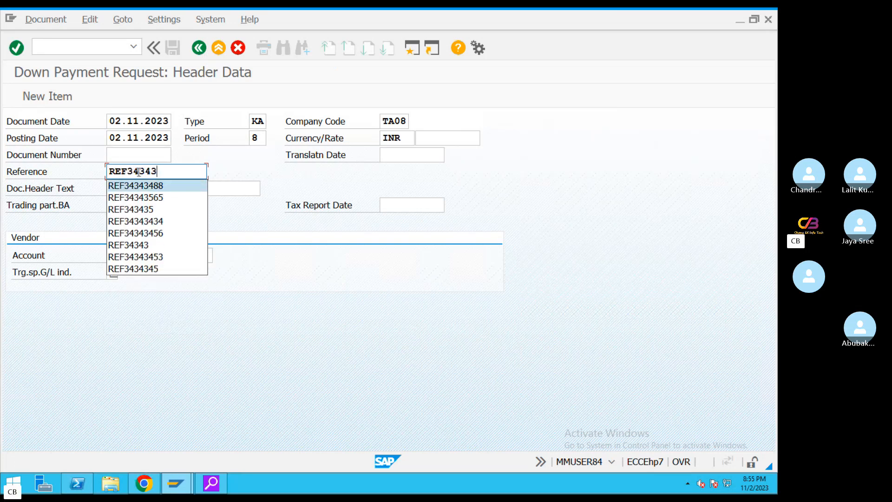
left_click(126, 171)
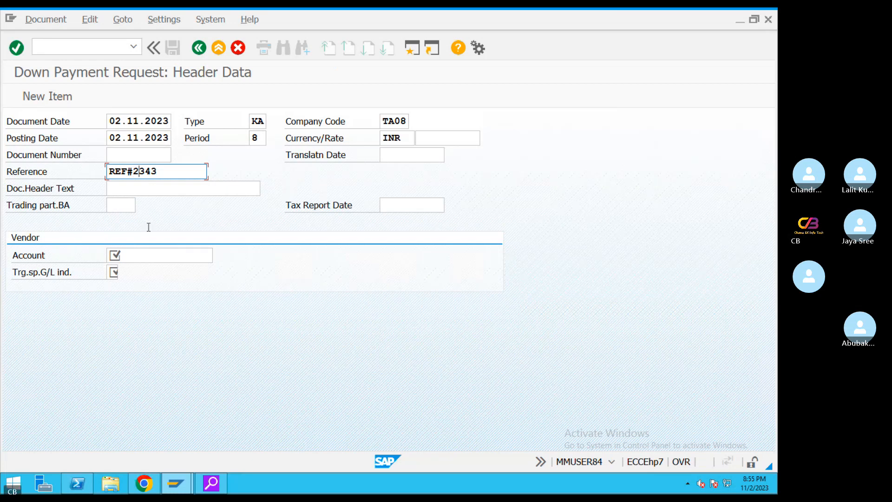
left_click(156, 257)
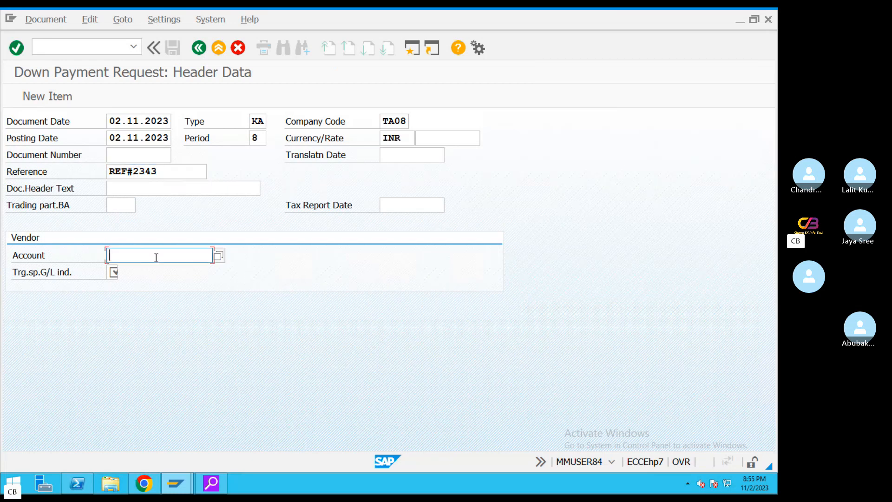
left_click(218, 256)
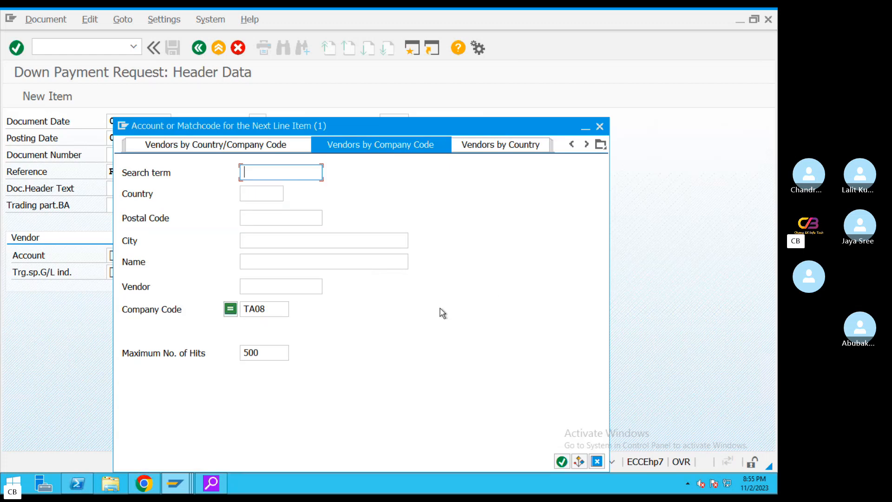
left_click(561, 462)
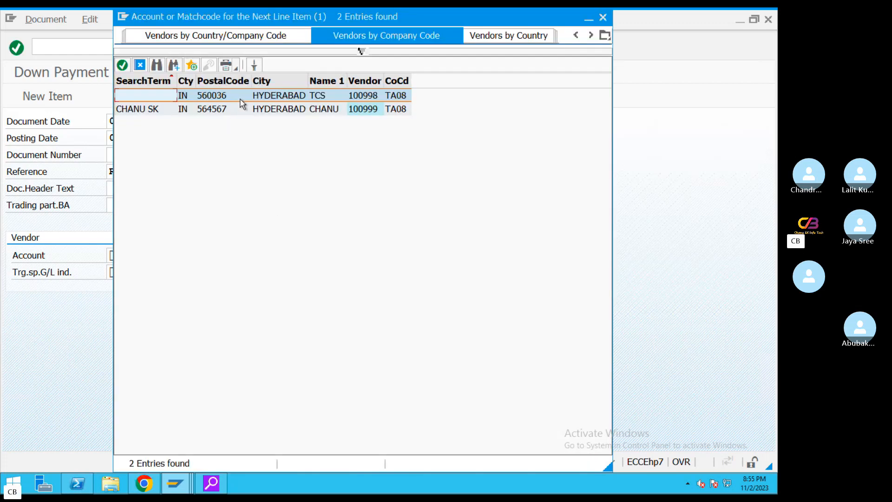
double_click(248, 111)
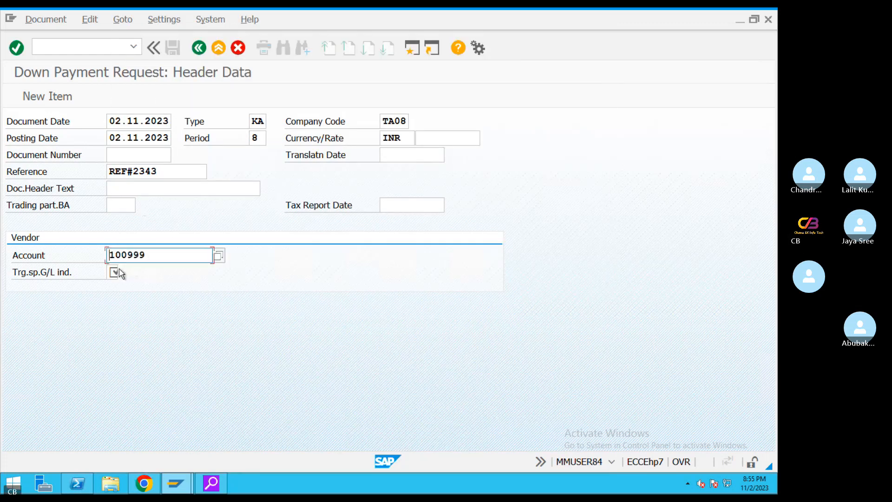
Set special G/L indicator A and start a second session
left_click(111, 271)
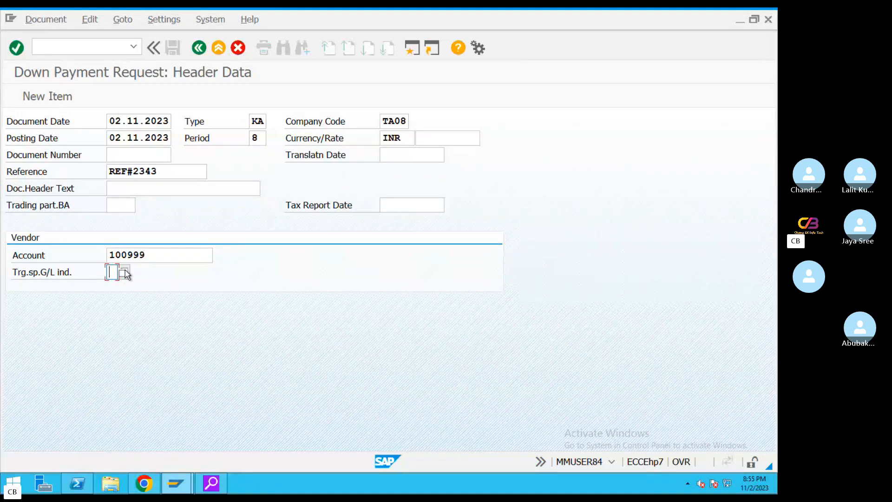
left_click(124, 272)
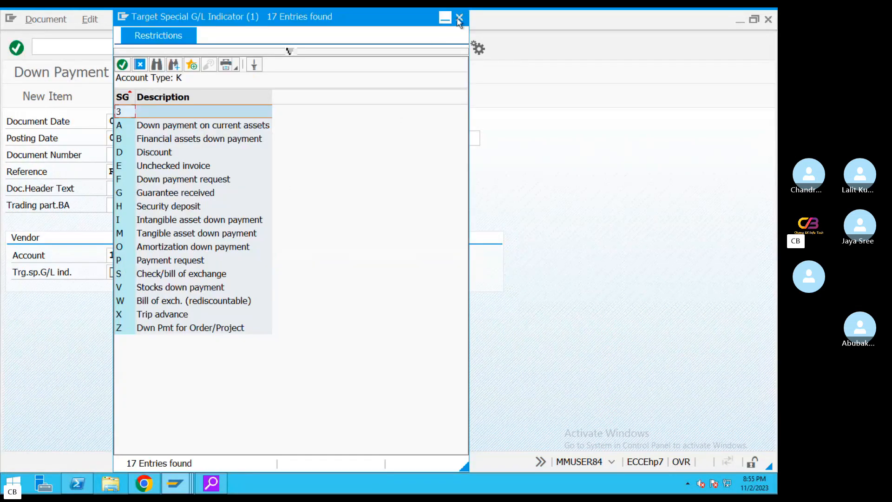
left_click(459, 19)
type("A")
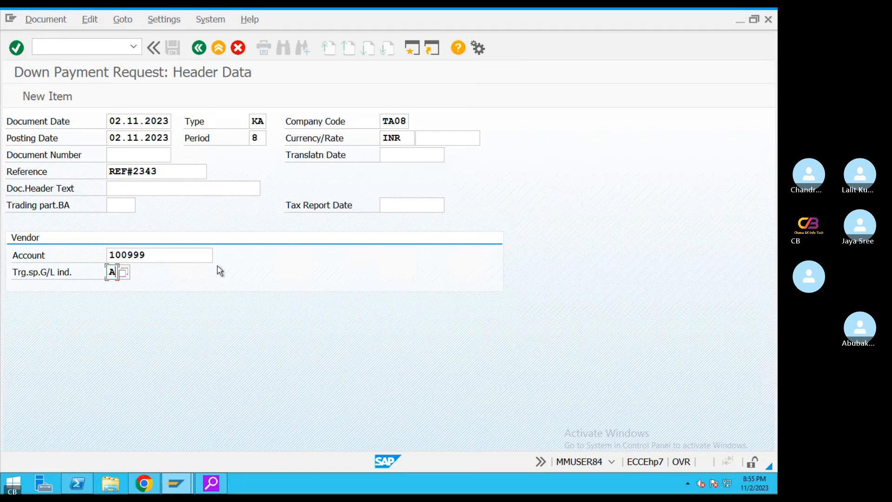
left_click(413, 48)
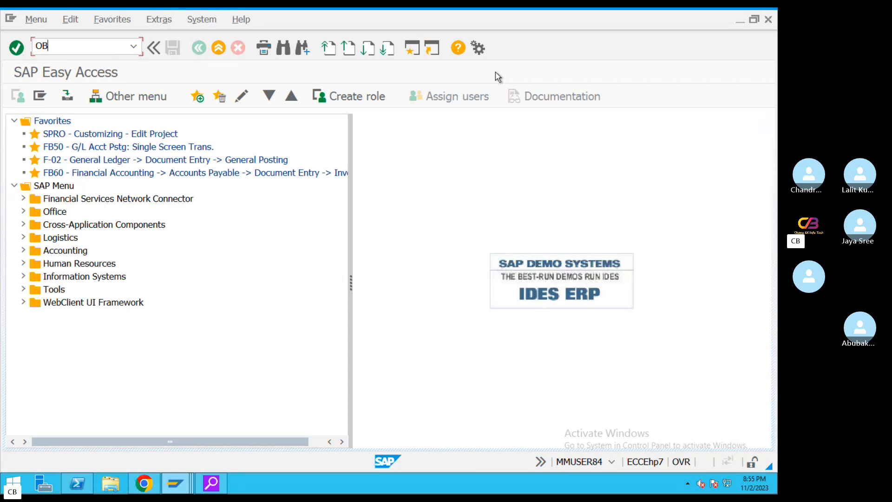
Run OBYR and check indicator A's account settings for chart of accounts TA08
key("Return")
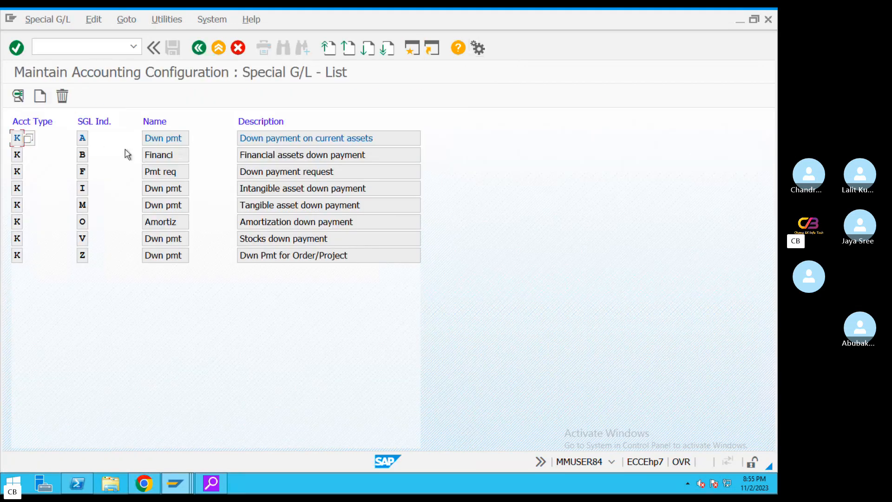
double_click(83, 138)
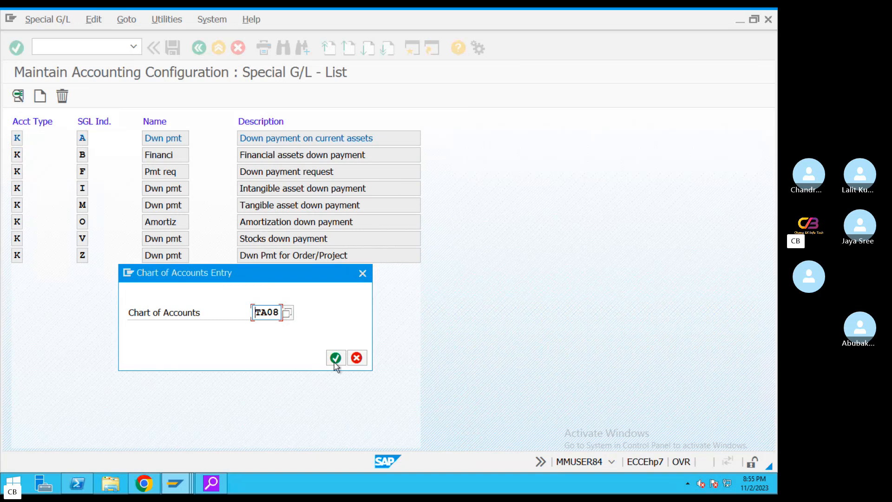
left_click(335, 363)
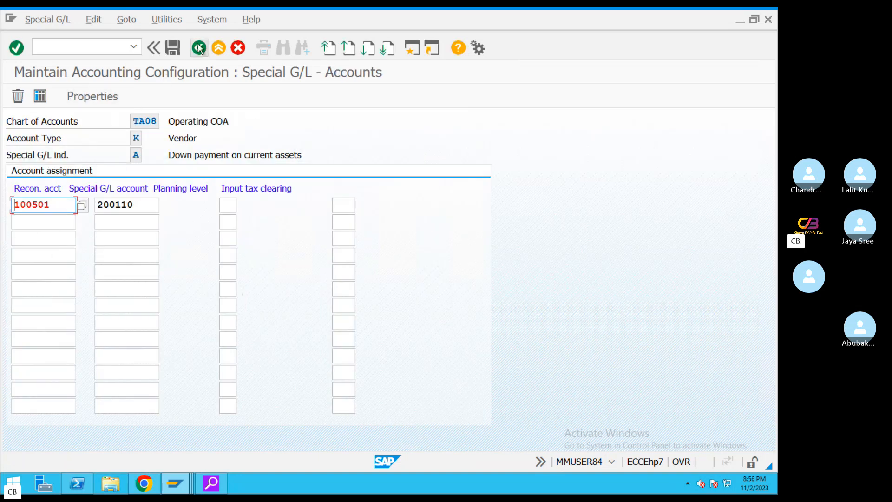
left_click(199, 48)
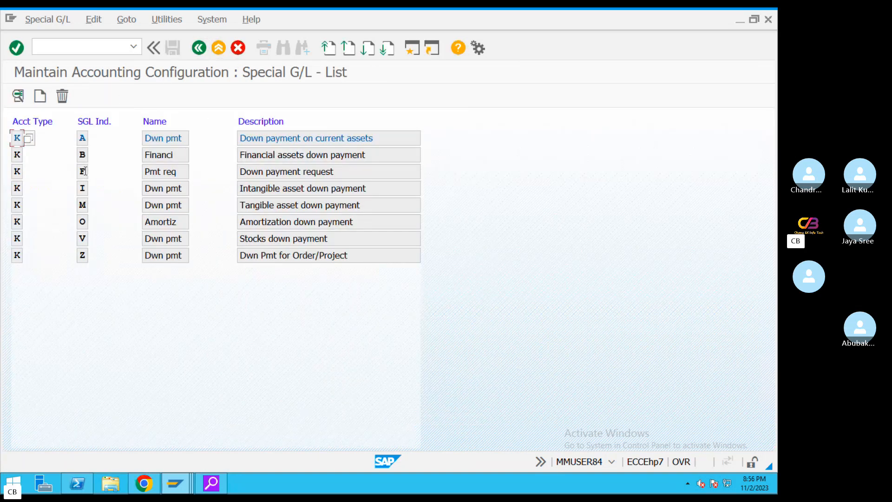
Map indicator F recon account 100501 to special G/L account 200110 and save under the customizing request
left_click_drag(341, 171, 89, 168)
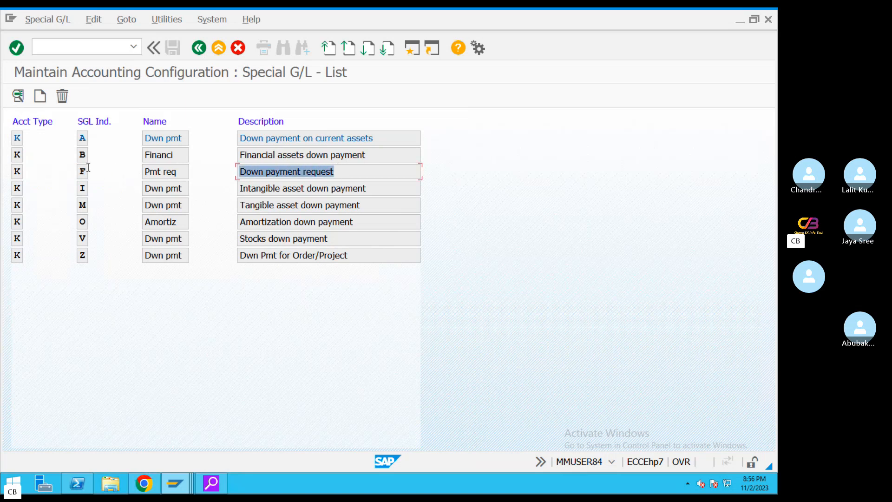
double_click(83, 171)
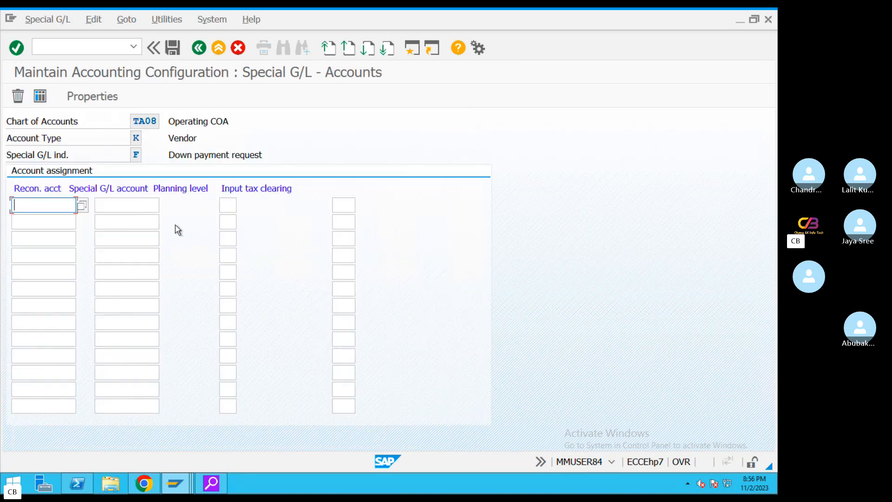
left_click(67, 203)
left_click(43, 223)
left_click(113, 207)
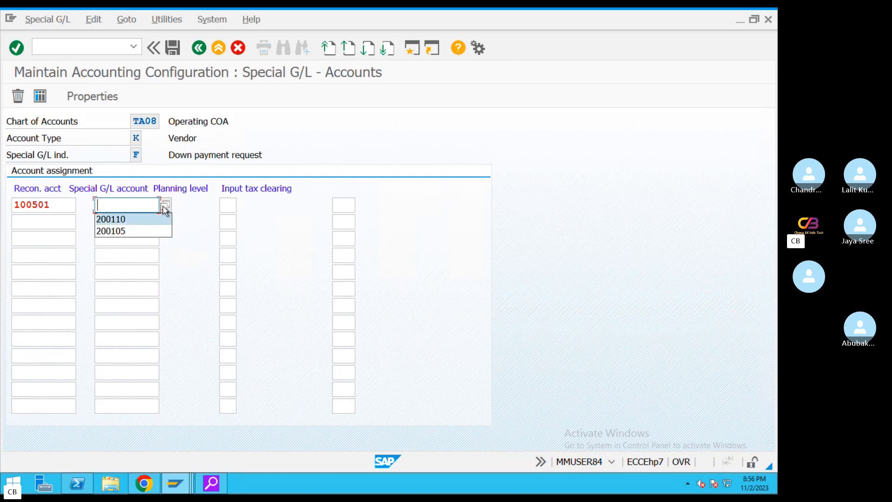
left_click(165, 205)
left_click(549, 429)
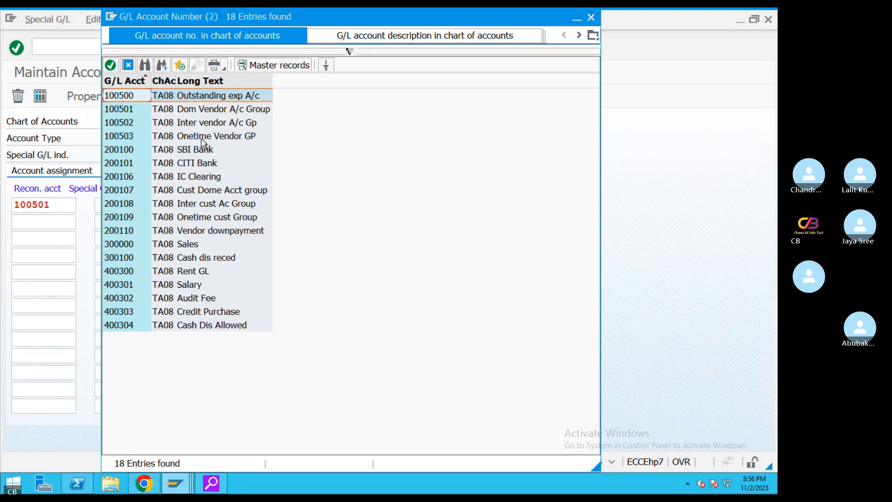
double_click(236, 231)
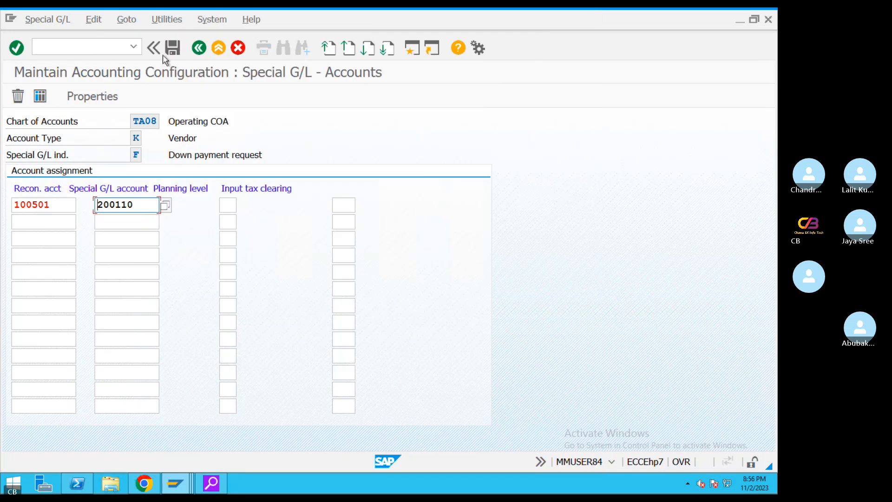
left_click(172, 47)
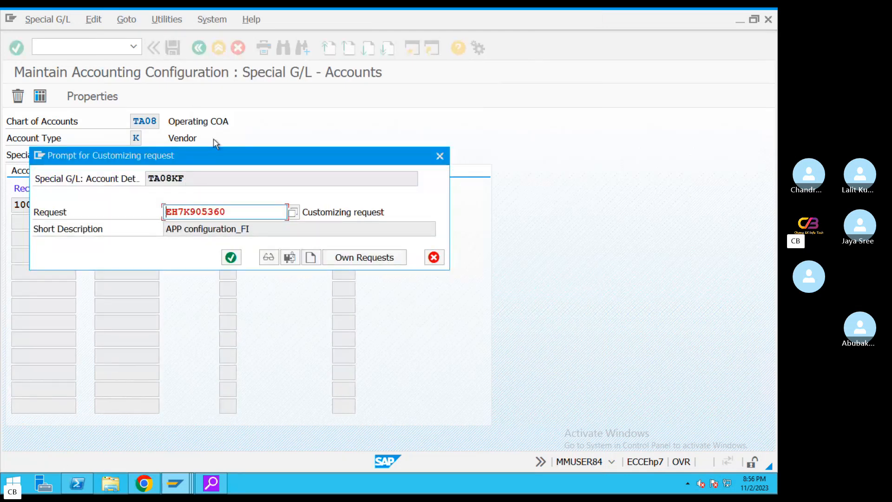
left_click(230, 256)
left_click(199, 48)
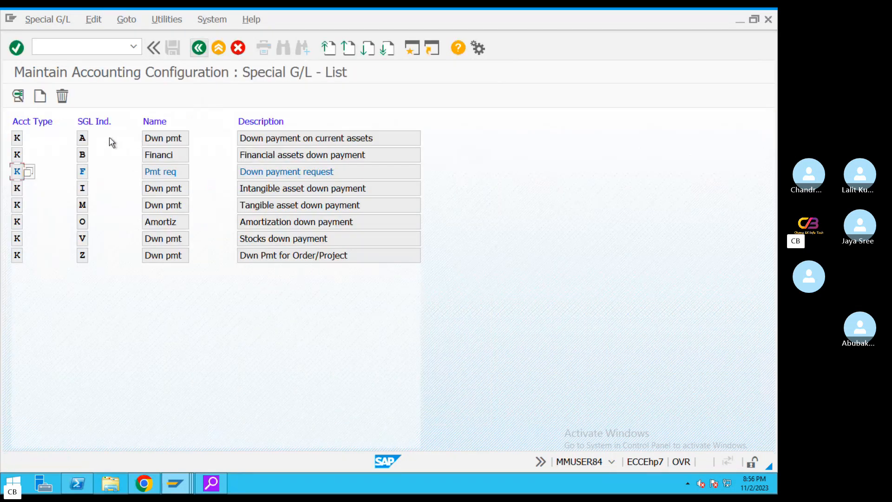
Return to the F-47 window and abandon the entry with /n to restart
left_click(175, 483)
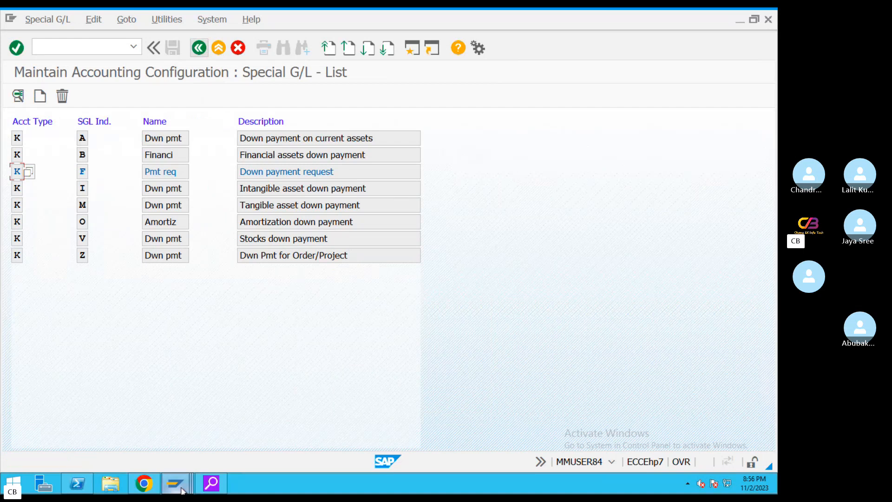
left_click(181, 421)
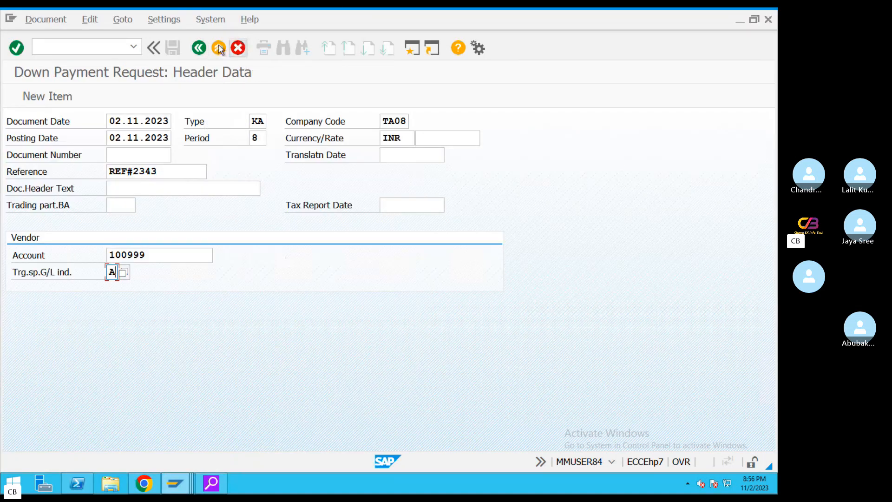
left_click(237, 48)
left_click(320, 319)
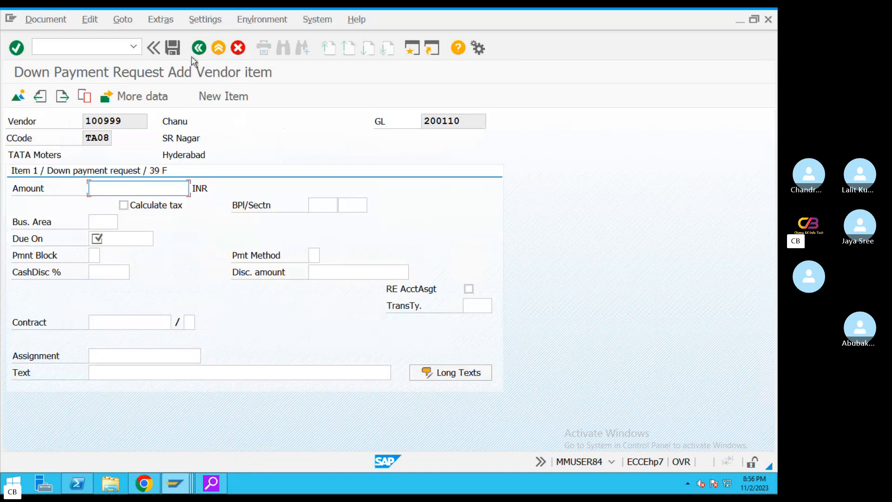
key("Return")
left_click(59, 47)
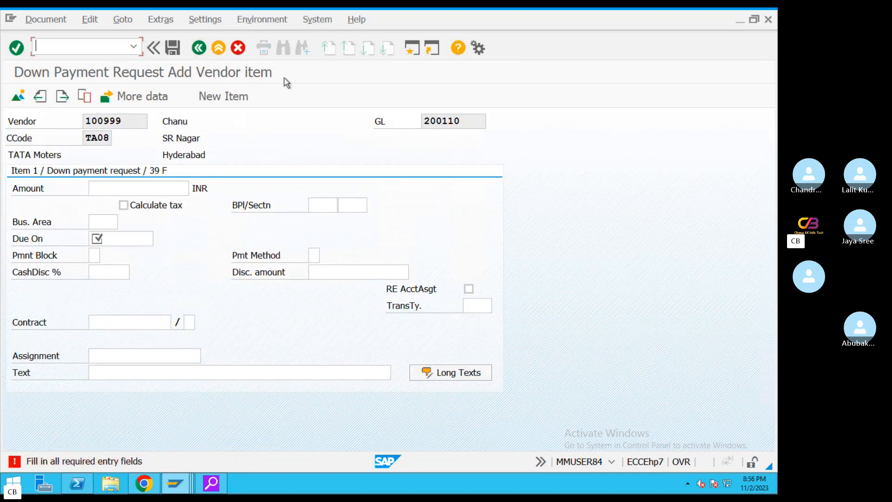
type("/n")
key("Return")
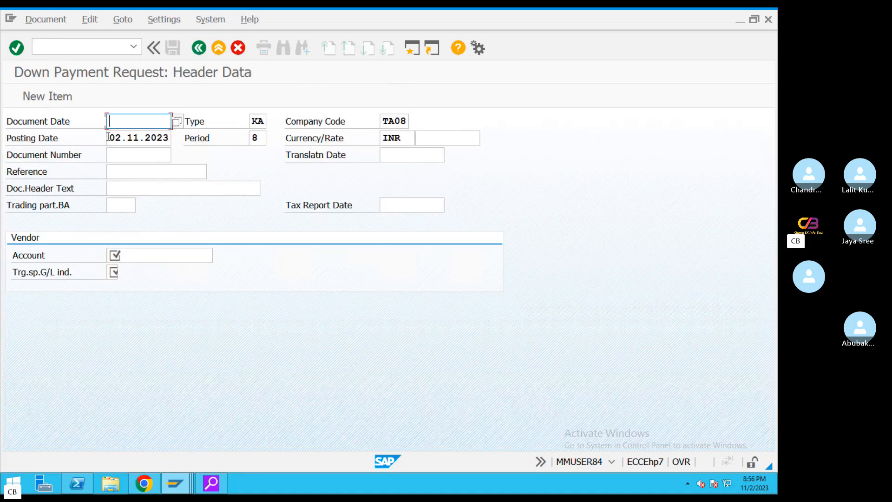
Set Document Date to 02.11.2023 and reuse reference REF34343488
left_click_drag(109, 138, 181, 139)
key("ctrl+c")
left_click(136, 124)
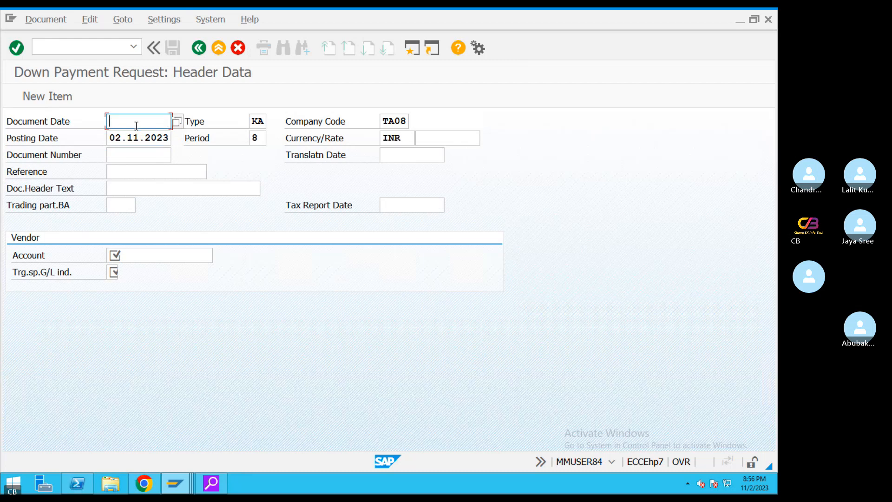
key("ctrl+v")
left_click(127, 170)
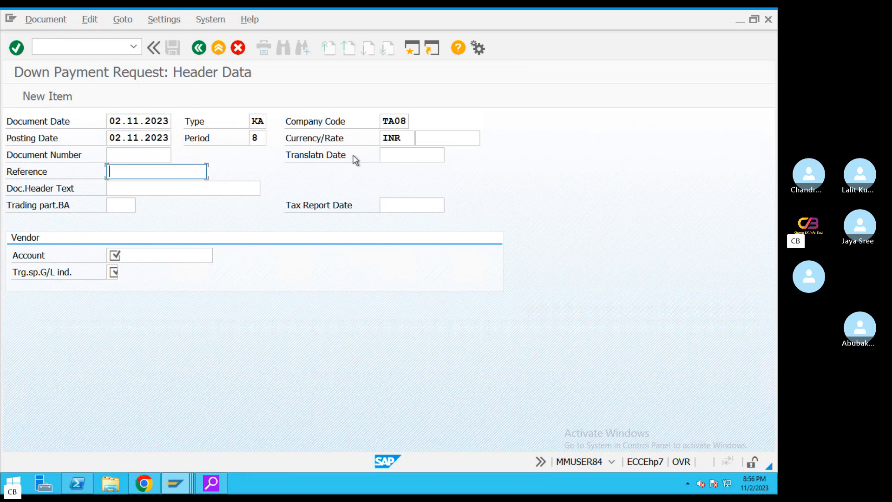
left_click(174, 192)
Choose the vendor account via search and try special G/L indicator F
left_click(161, 256)
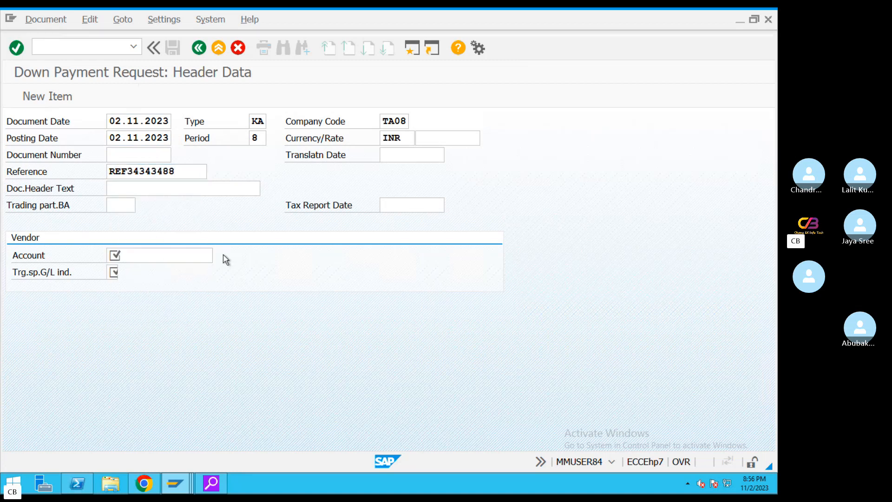
left_click(221, 258)
key("Return")
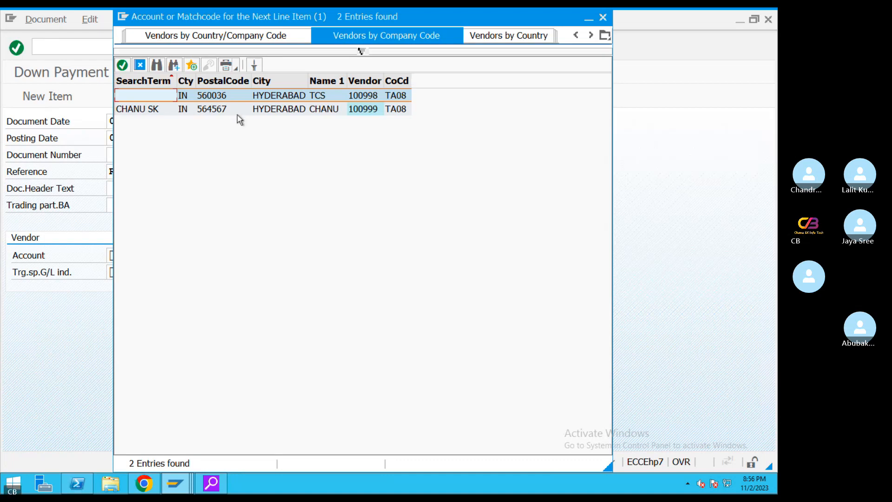
double_click(249, 110)
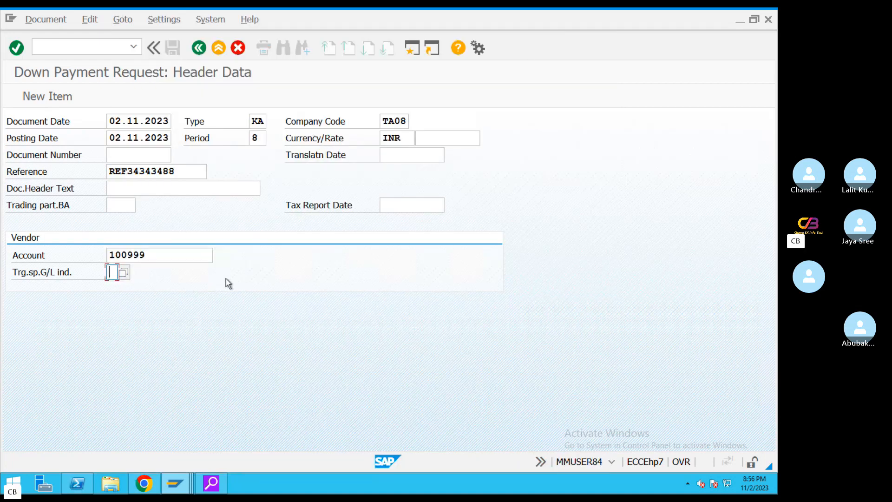
type("F")
key("Return")
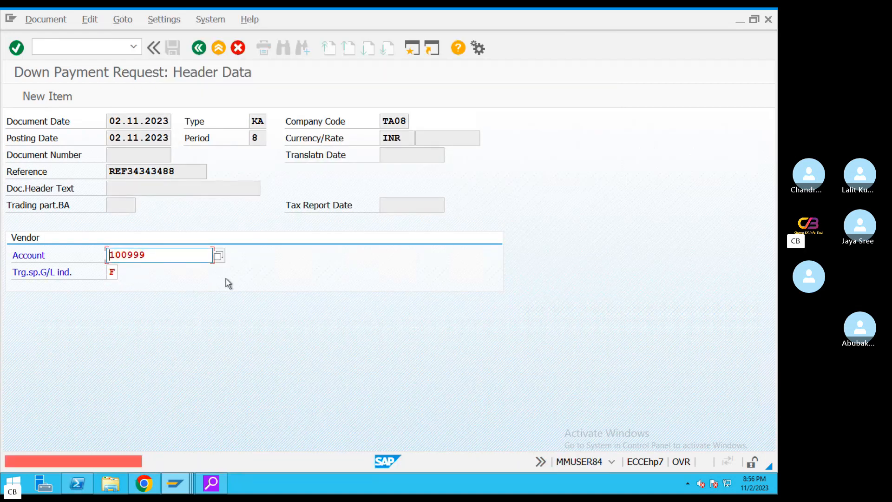
left_click(115, 274)
Change the indicator to A and enter amount 100000
key("BackSpace")
type("A")
key("Return")
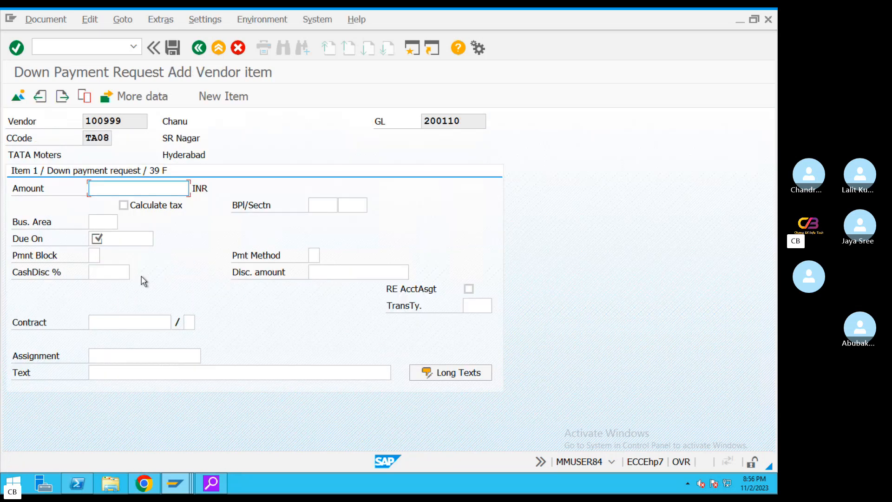
type("10000")
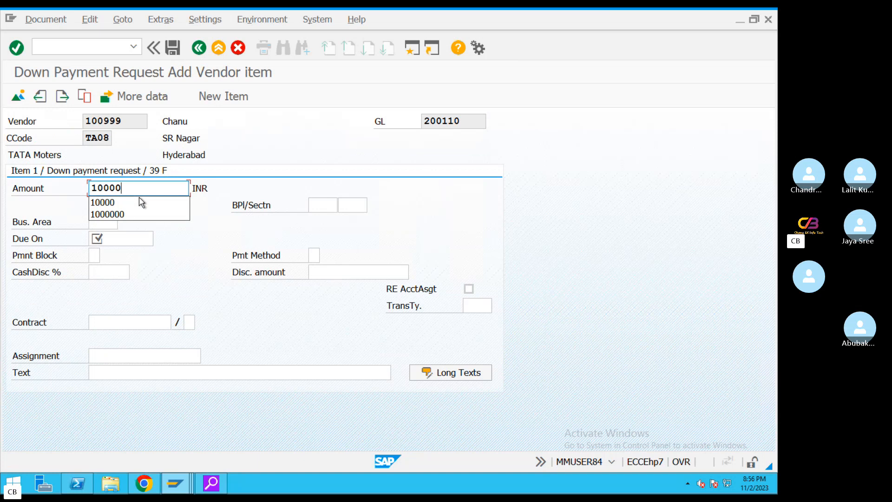
type("0")
key("Return")
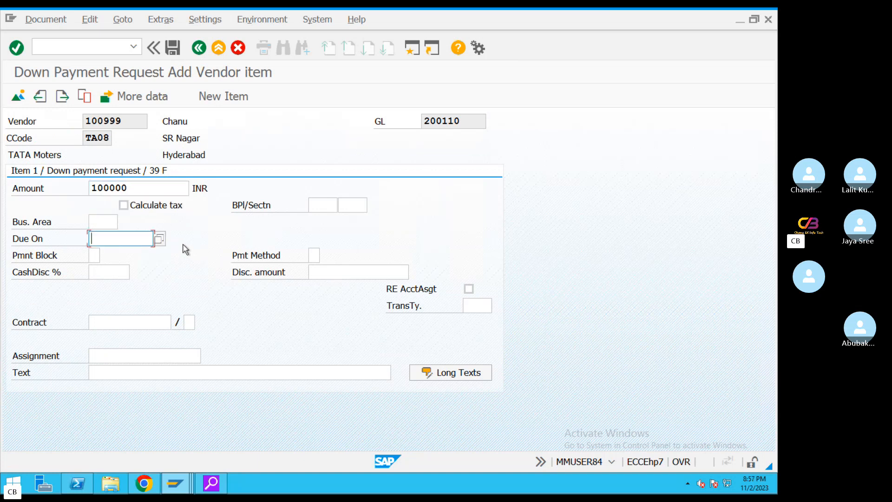
Set due date 02.11.2023, text 'Vendor downpayment request', and post the document
key("F4")
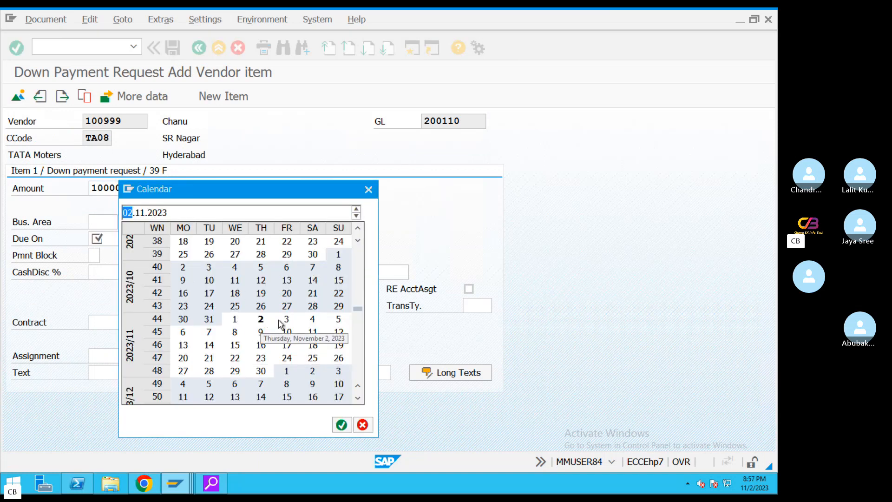
double_click(261, 319)
left_click(136, 372)
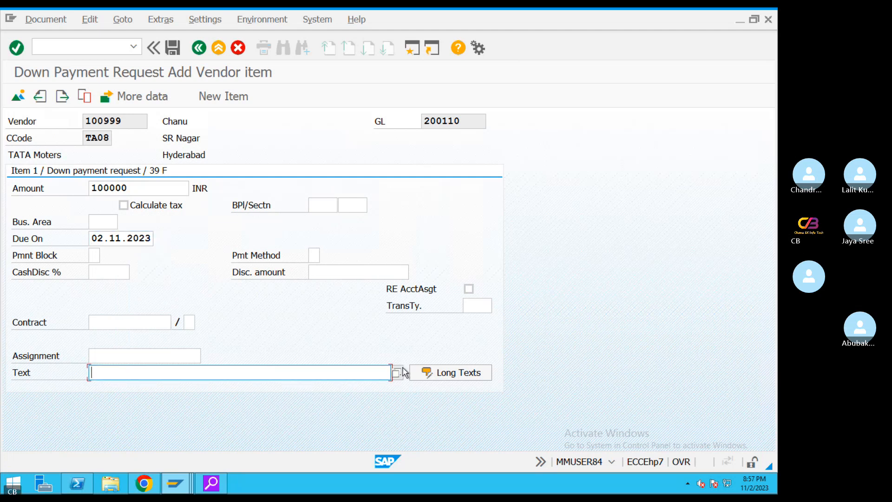
type("Vendor Invoice")
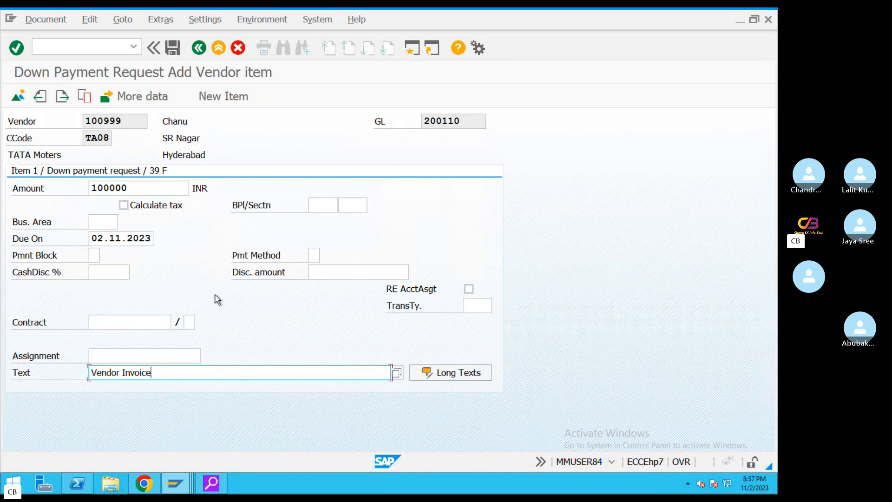
key("BackSpace")
key("BackSpace")
key("BackSpace")
key("BackSpace")
key("BackSpace")
key("BackSpace")
key("BackSpace")
type("downpayment request")
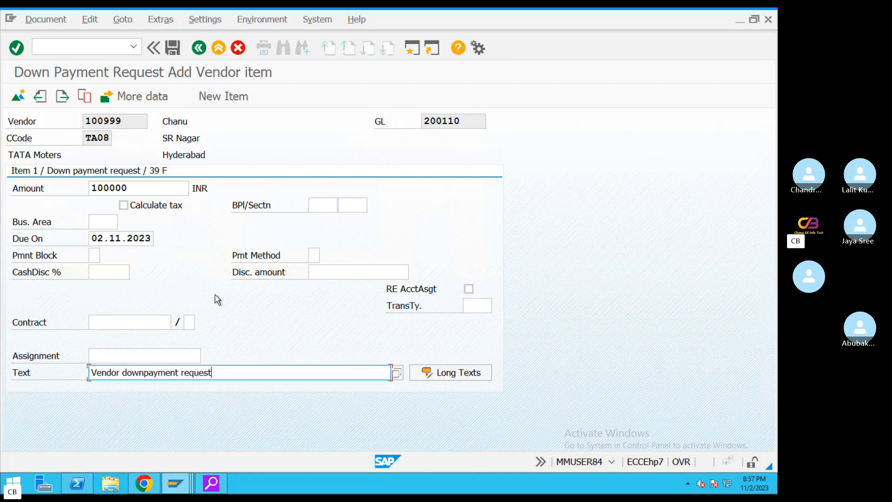
left_click(45, 21)
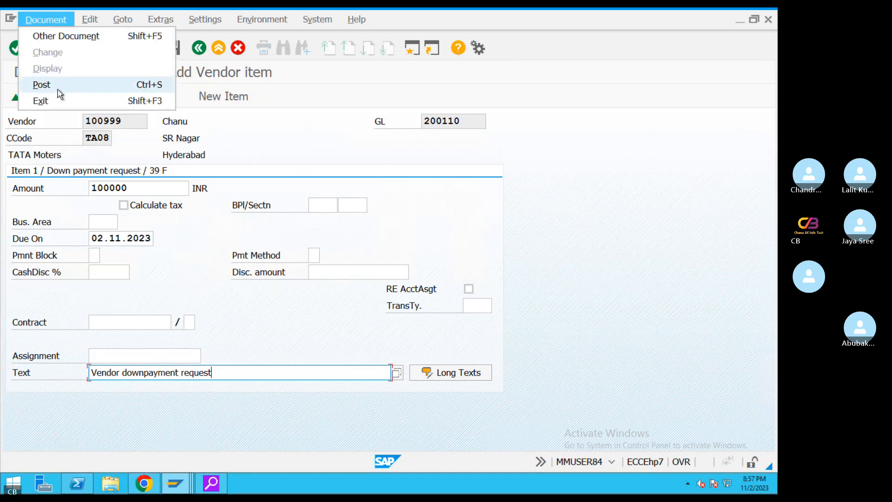
left_click(41, 85)
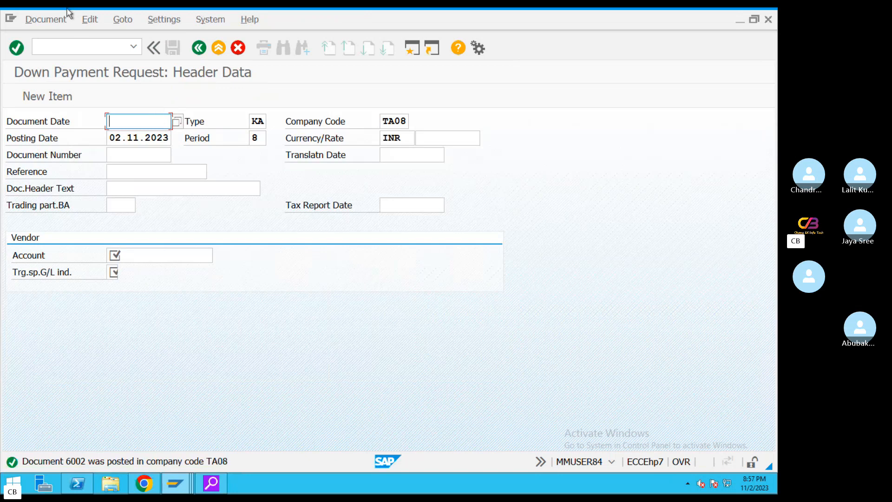
Display document 6002, check its line item description, account and amount, then exit F-47
left_click(45, 19)
left_click(51, 70)
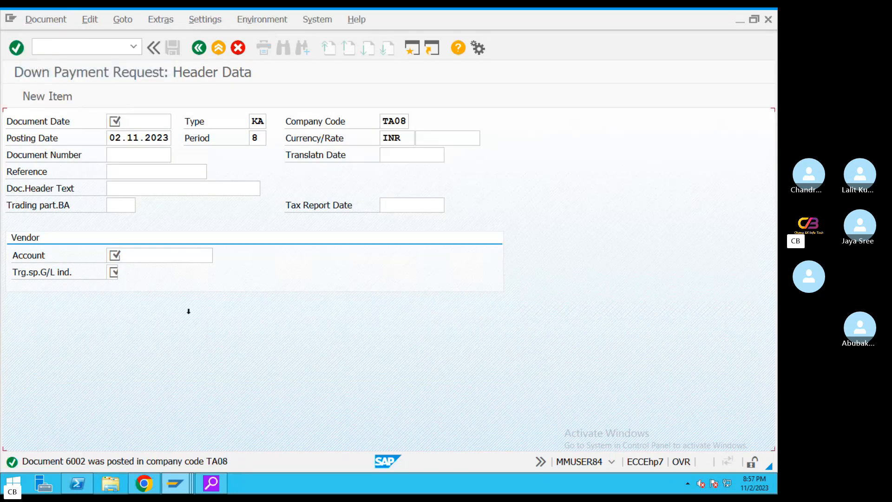
left_click(340, 254)
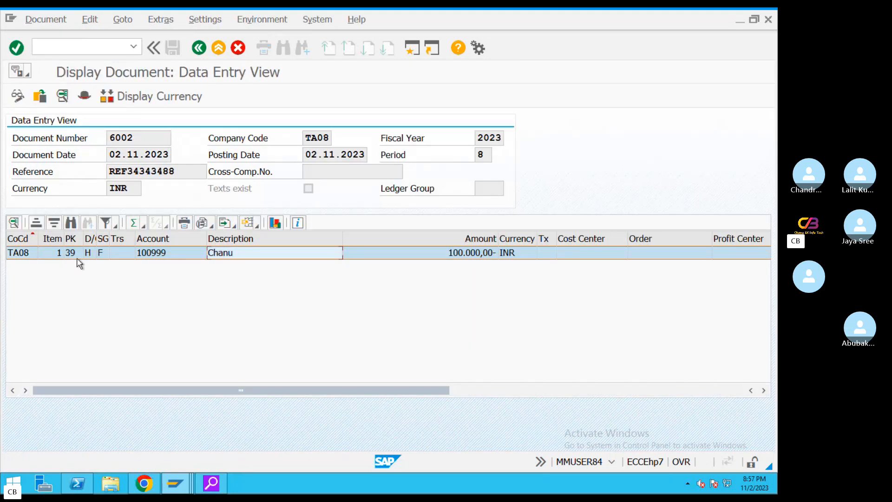
left_click(155, 259)
left_click(346, 263)
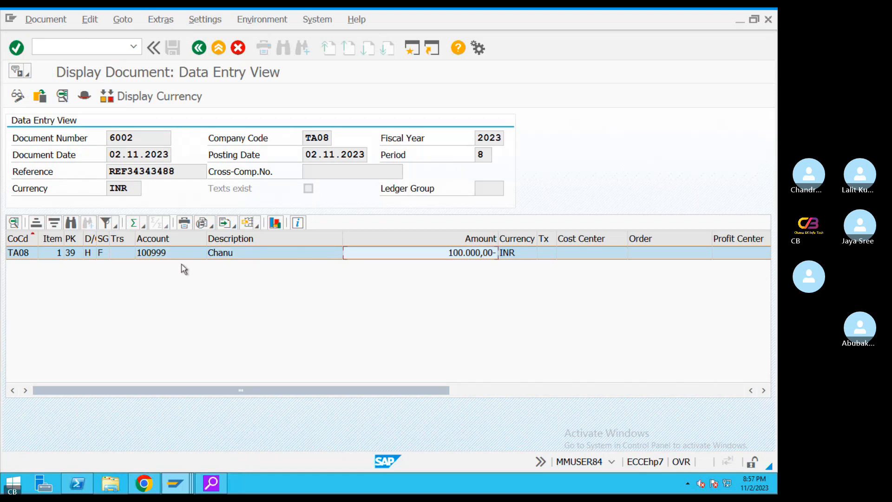
left_click(221, 47)
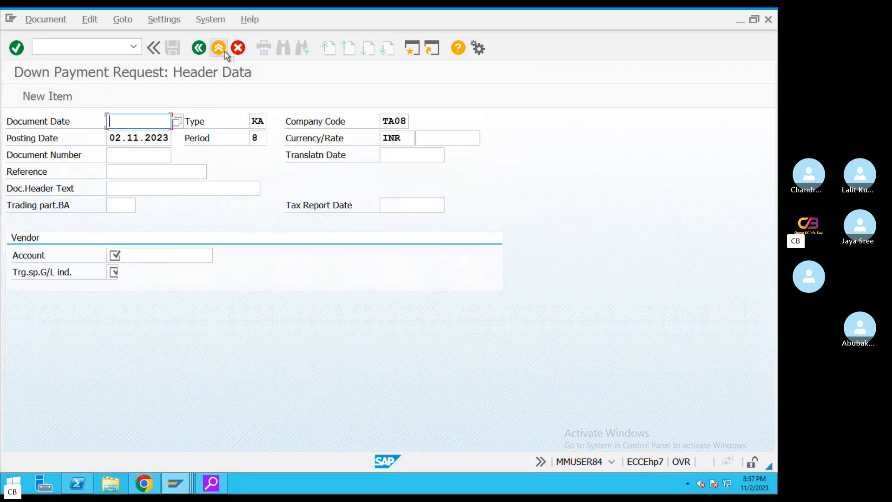
left_click(224, 51)
left_click(235, 313)
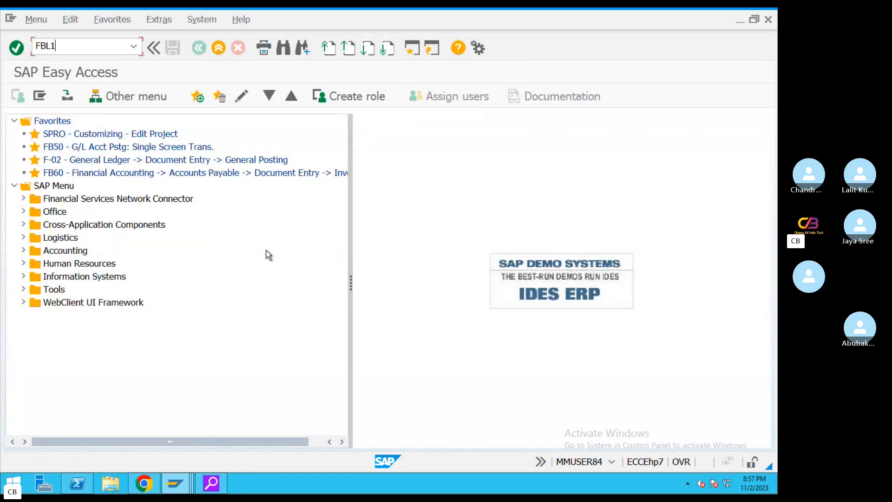
In FBL1N, select vendor 100999 in TA08 and list only noted items
type("FBL1N")
key("Return")
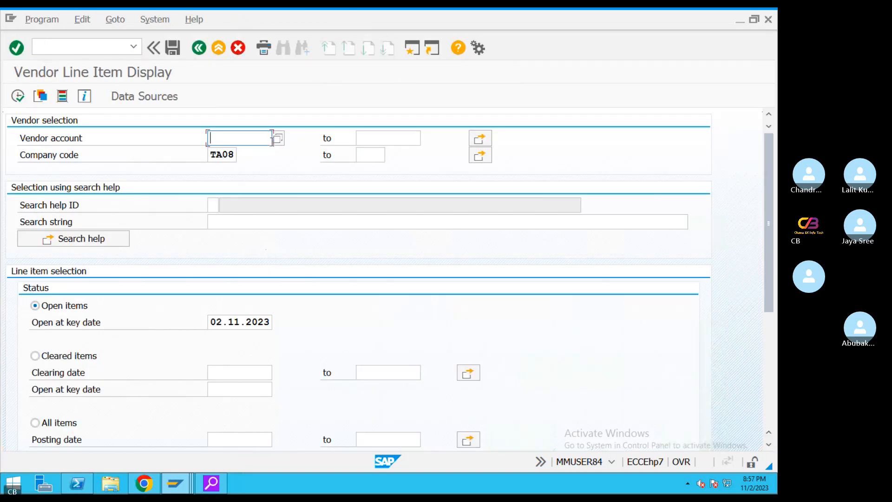
left_click(279, 140)
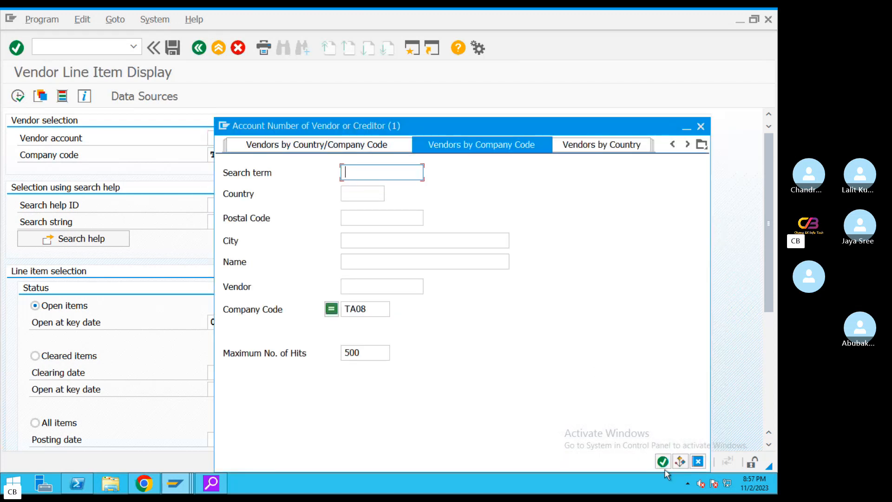
left_click(663, 463)
double_click(338, 106)
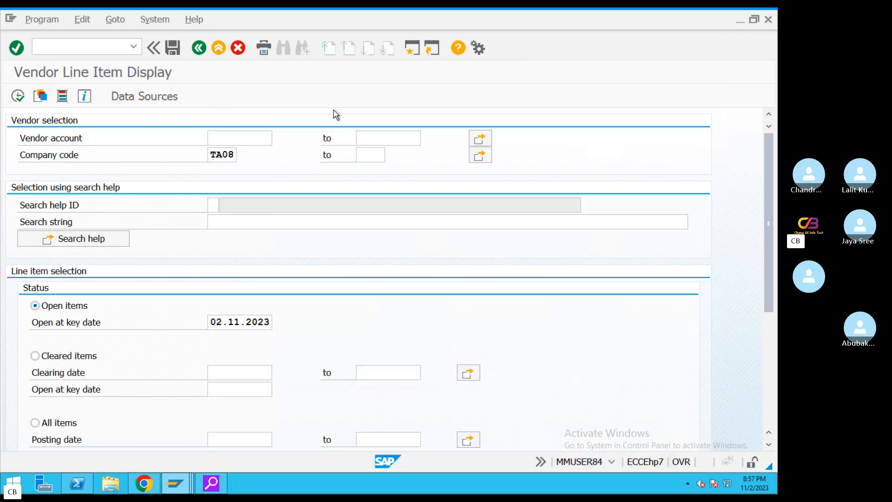
left_click_drag(765, 178, 640, 353)
left_click(36, 313)
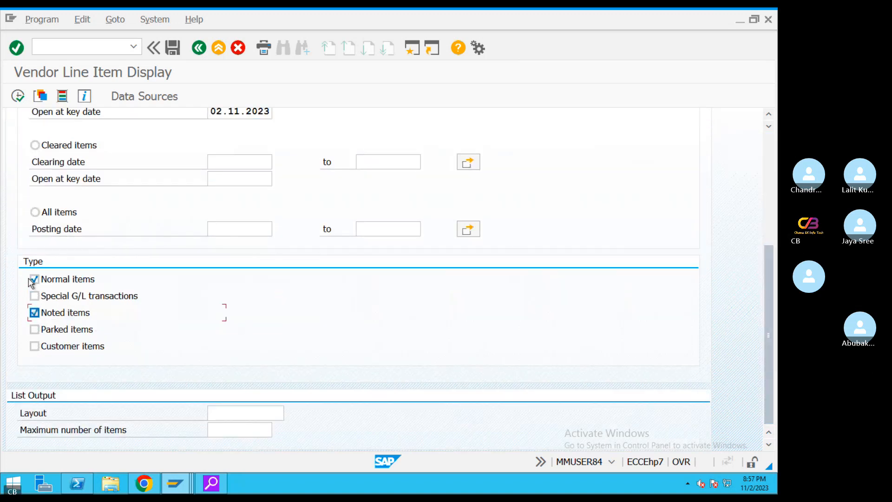
left_click(45, 281)
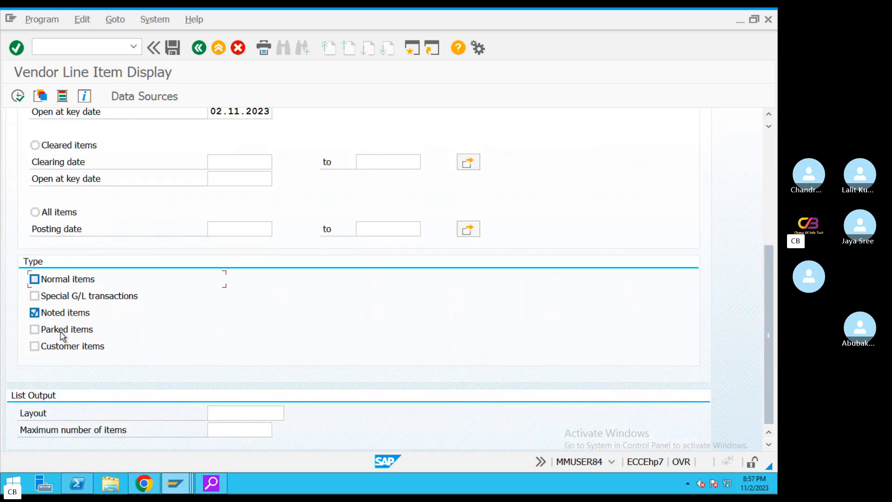
left_click(18, 97)
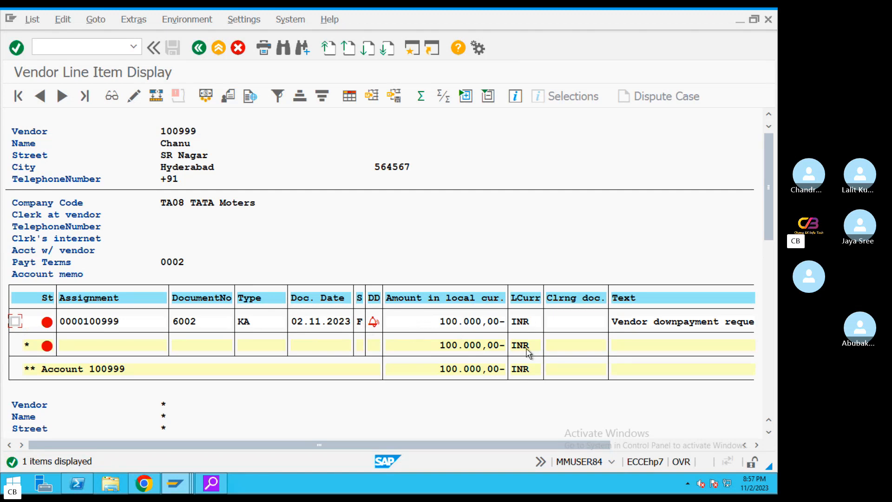
Open document 6002 from the list and check the 100.000,00 amount
left_click(15, 321)
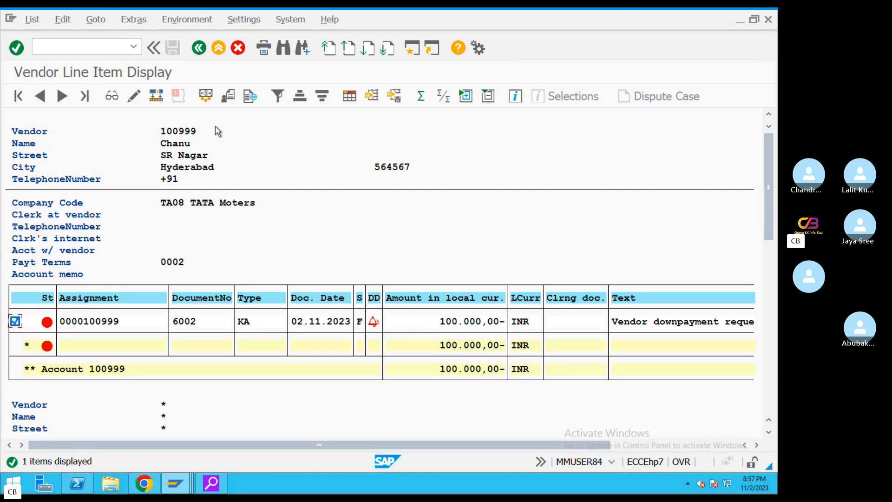
left_click(111, 96)
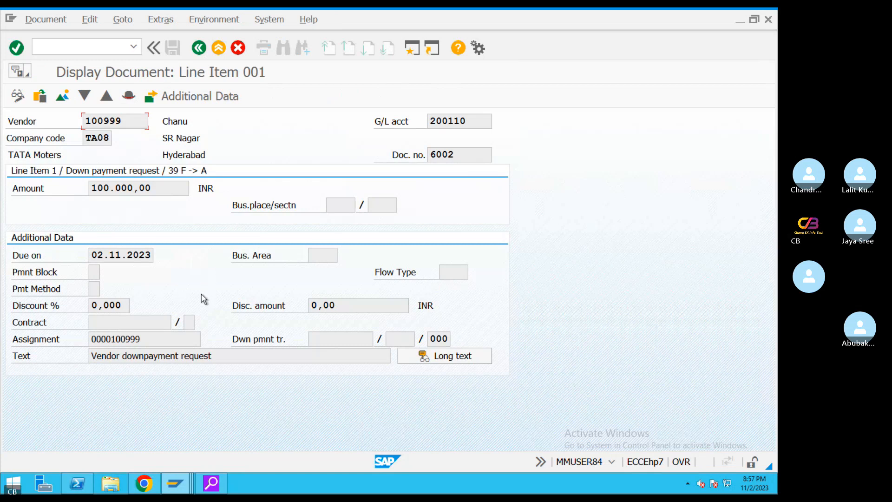
double_click(130, 188)
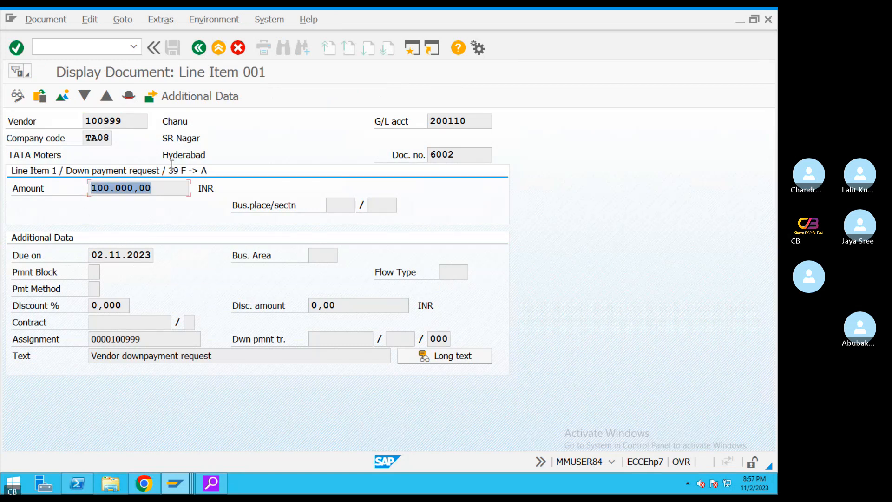
left_click(61, 96)
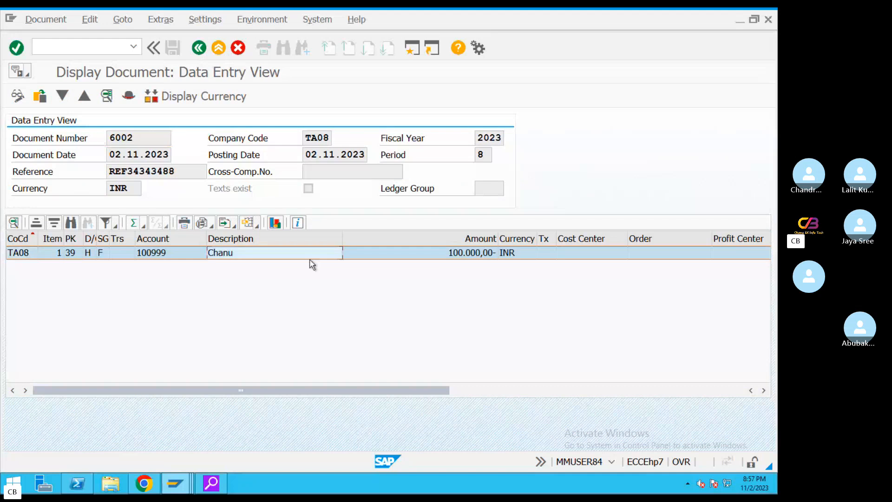
left_click(419, 257)
left_click(218, 47)
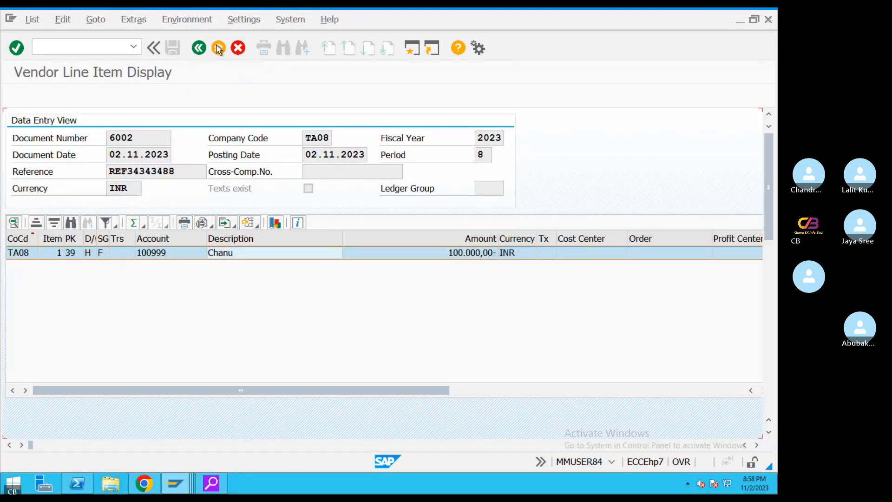
Review the line item's posting key 39 and indicator F in the overview, then back out
double_click(192, 321)
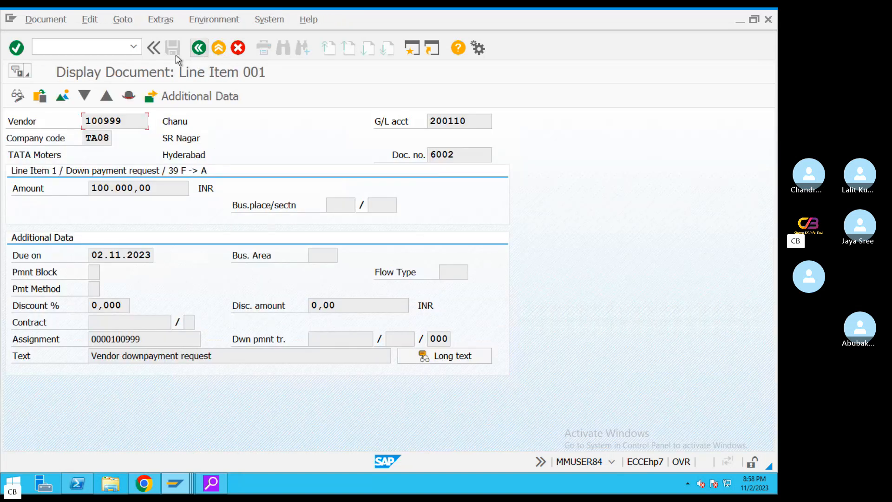
left_click(65, 97)
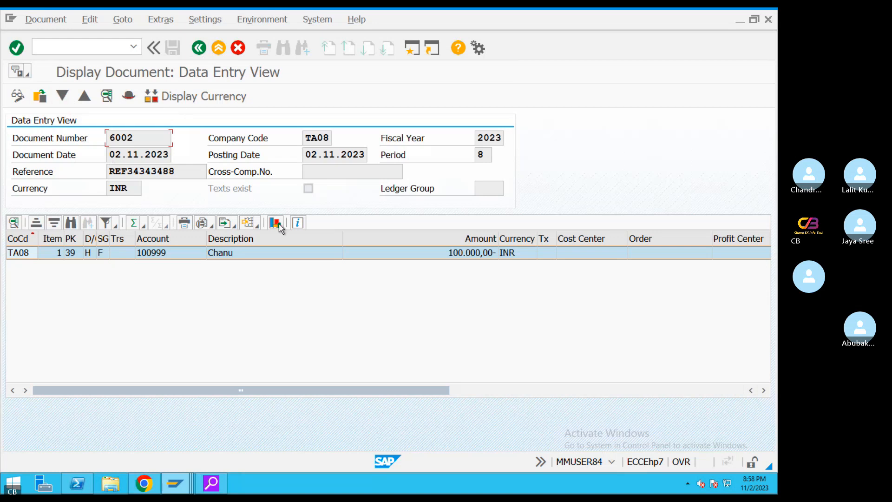
left_click(103, 253)
left_click(54, 254)
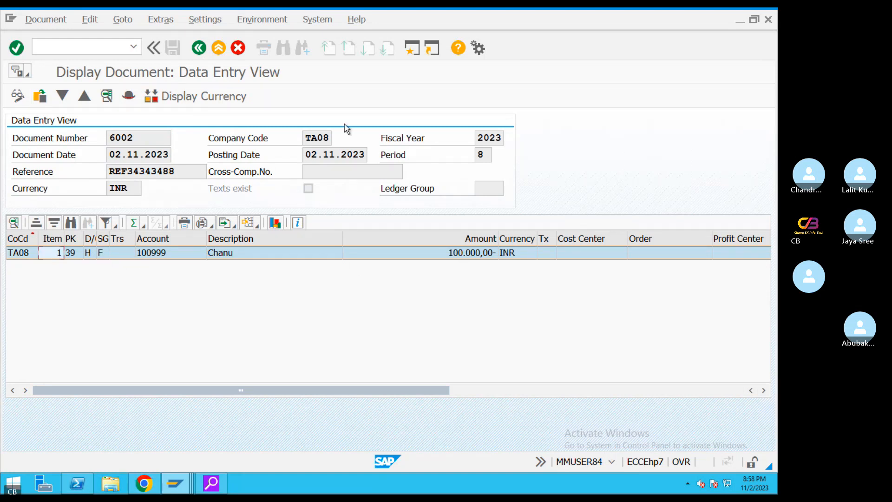
left_click(220, 49)
left_click(222, 51)
left_click(222, 50)
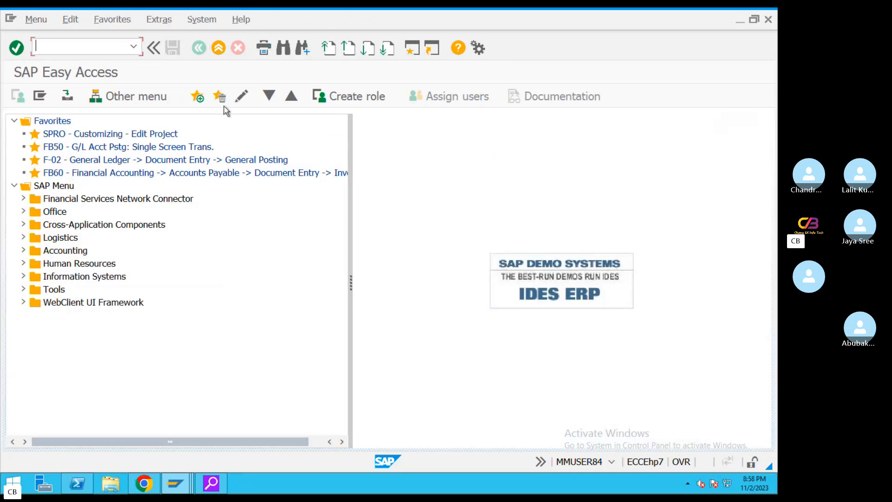
key("ctrl+Left")
left_click(492, 457)
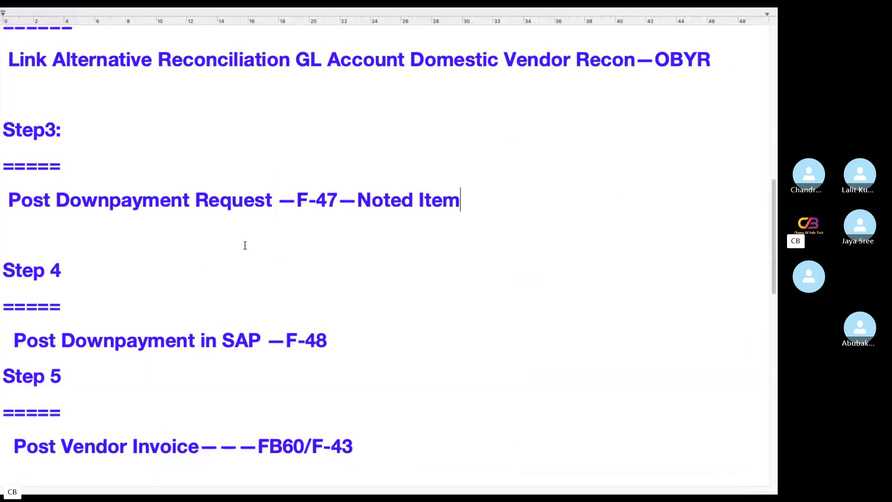
left_click_drag(471, 203, 1, 146)
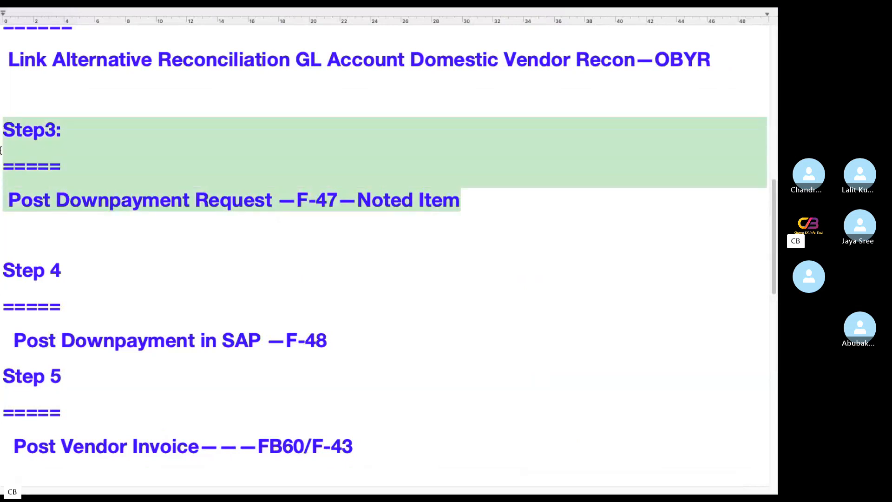
left_click_drag(334, 341, 0, 279)
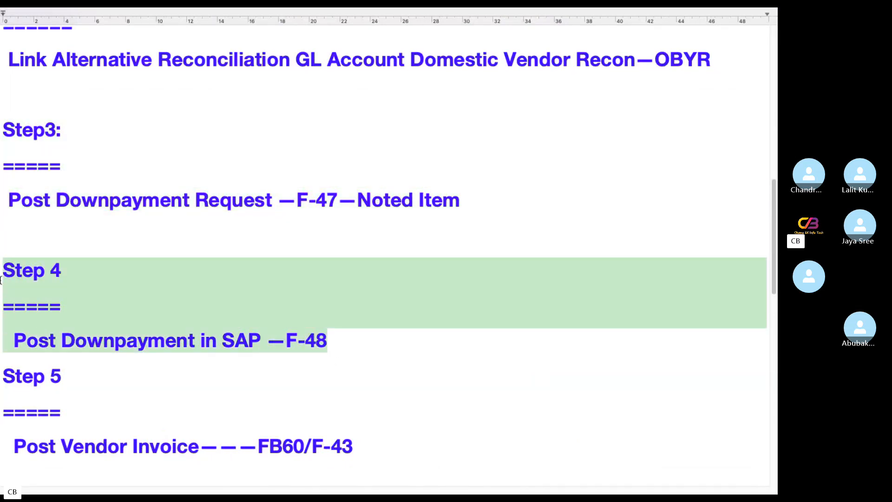
left_click(350, 357)
left_click_drag(340, 346, 286, 340)
key("ctrl+Left")
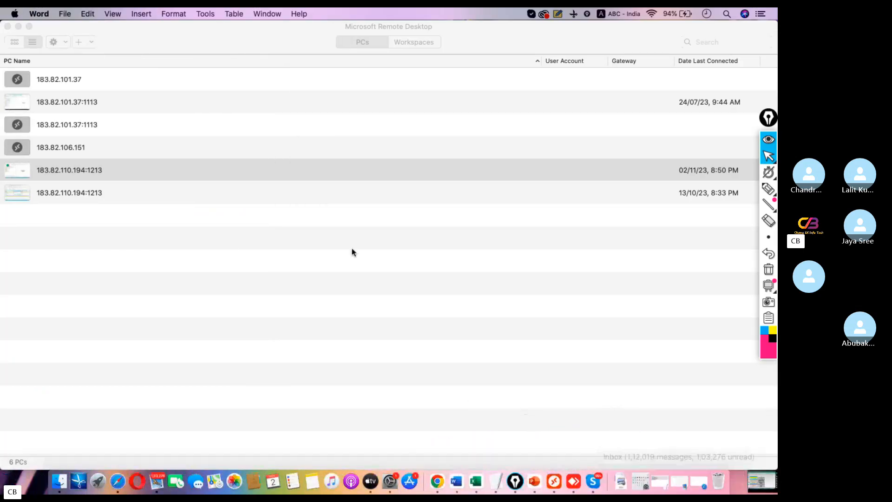
double_click(113, 172)
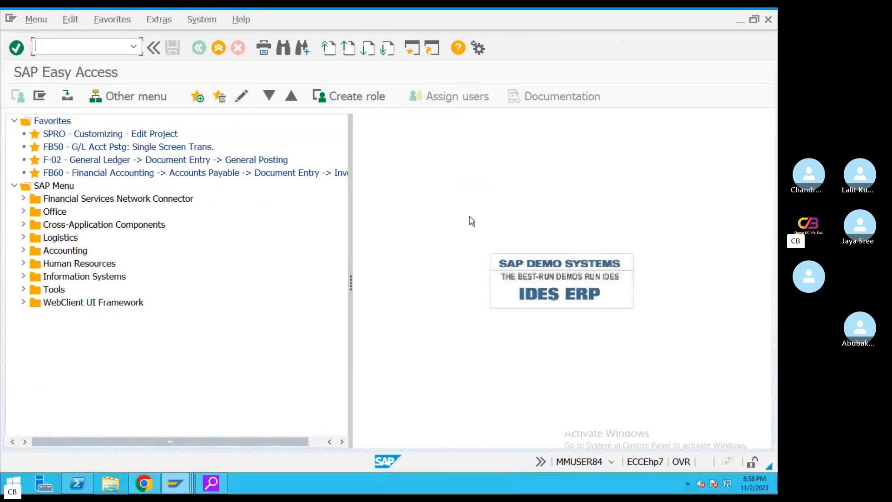
Start F-48, copy the posting date into Document Date, and enter reference REF434343
type("F-48")
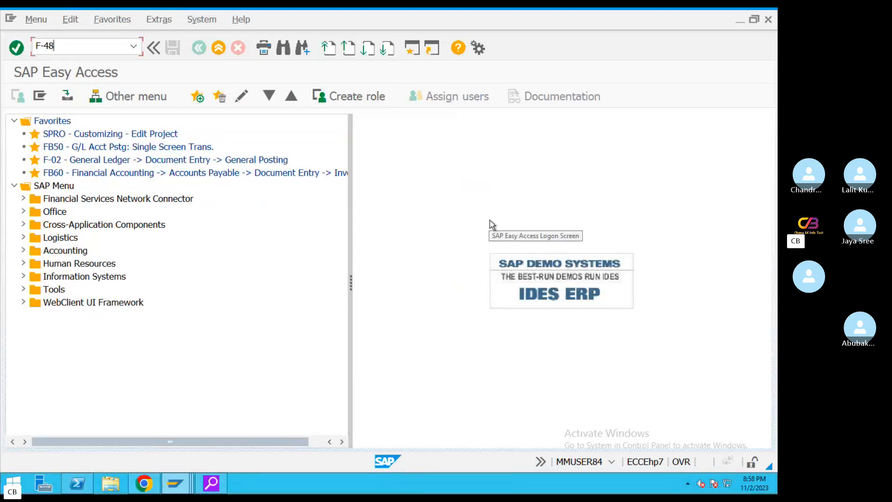
key("Return")
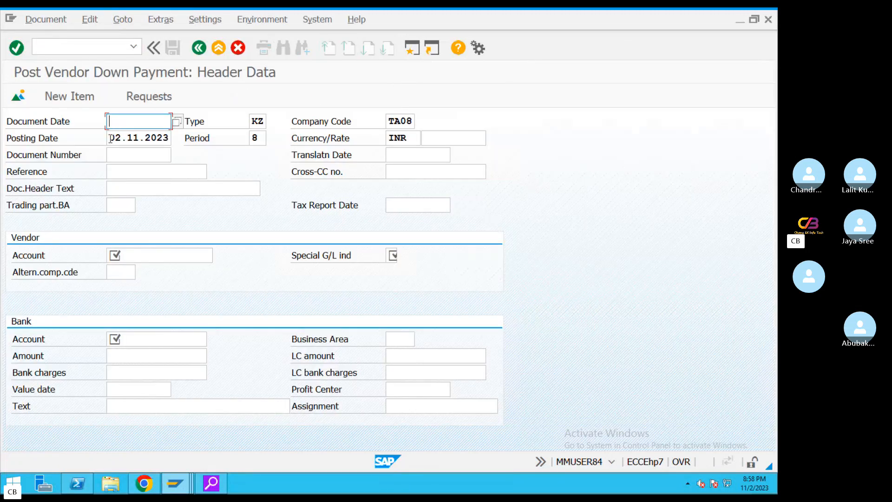
left_click_drag(111, 139, 202, 142)
key("ctrl+c")
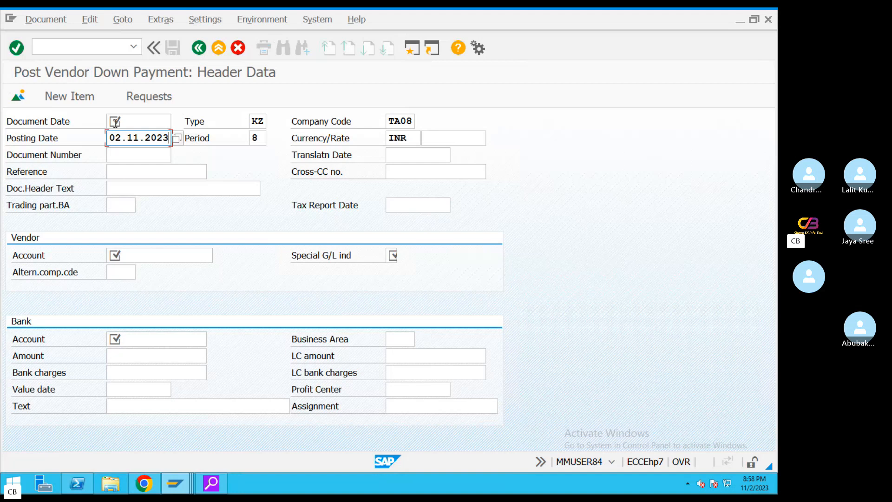
left_click(152, 121)
key("ctrl+v")
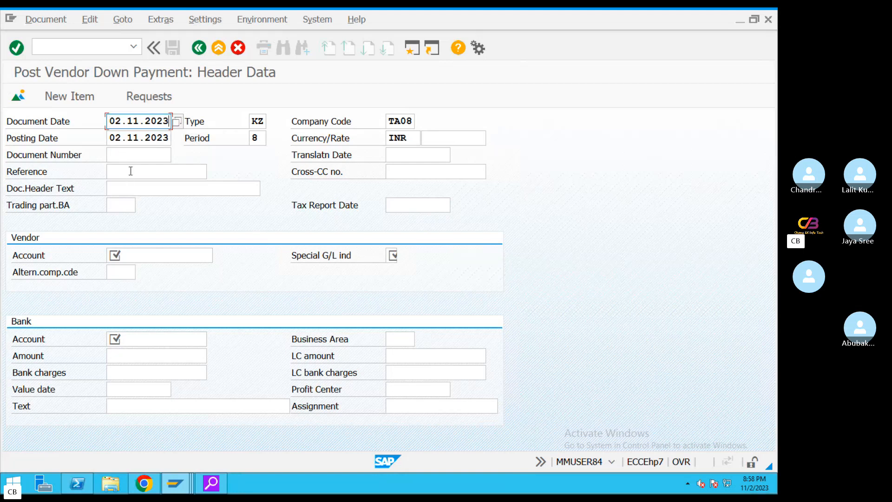
left_click(130, 171)
type("REF434343")
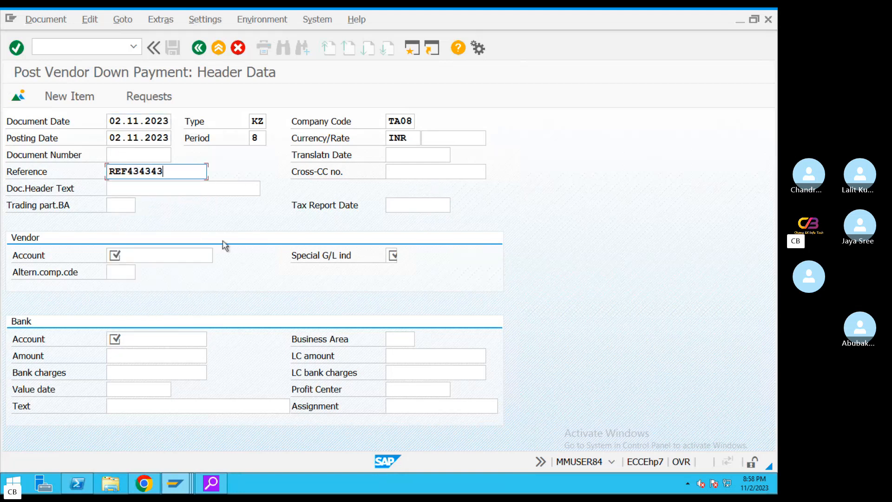
Select vendor 100999 from the TA08 vendor search
left_click(166, 257)
left_click(219, 259)
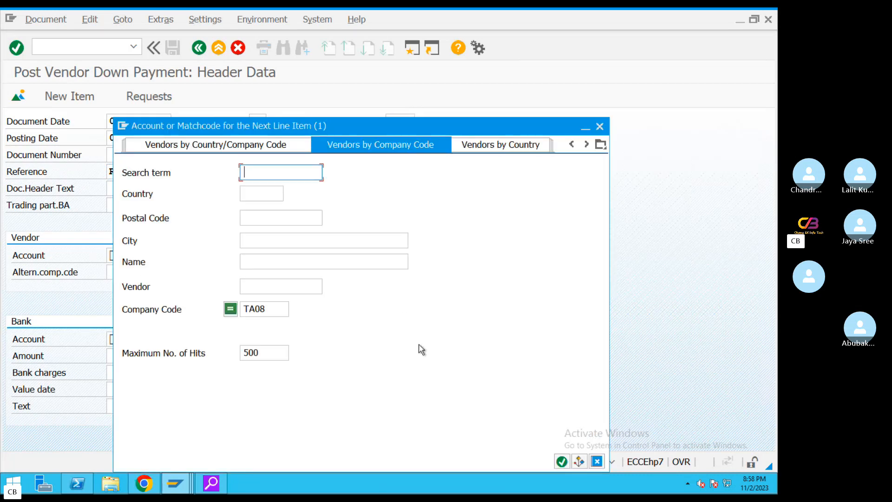
left_click(562, 461)
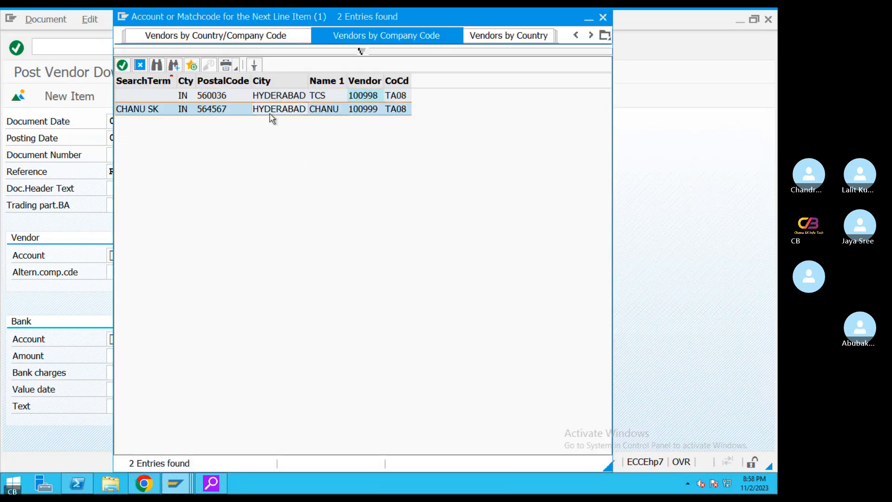
double_click(270, 112)
key("Tab")
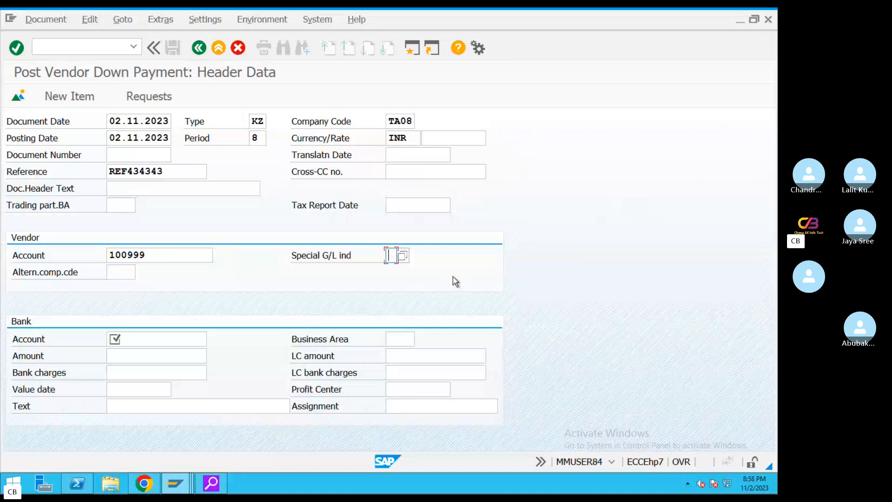
Set bank account 200100, amount 100000 and value date 02.11.2023
left_click(154, 337)
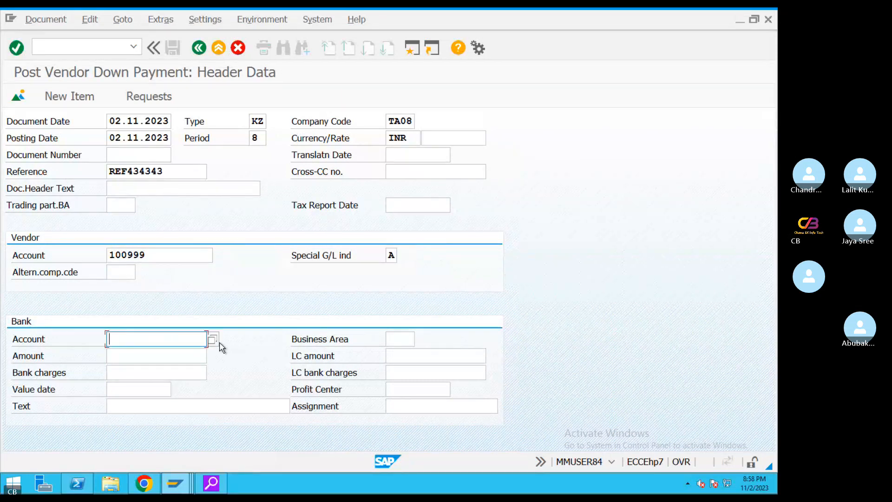
left_click(214, 340)
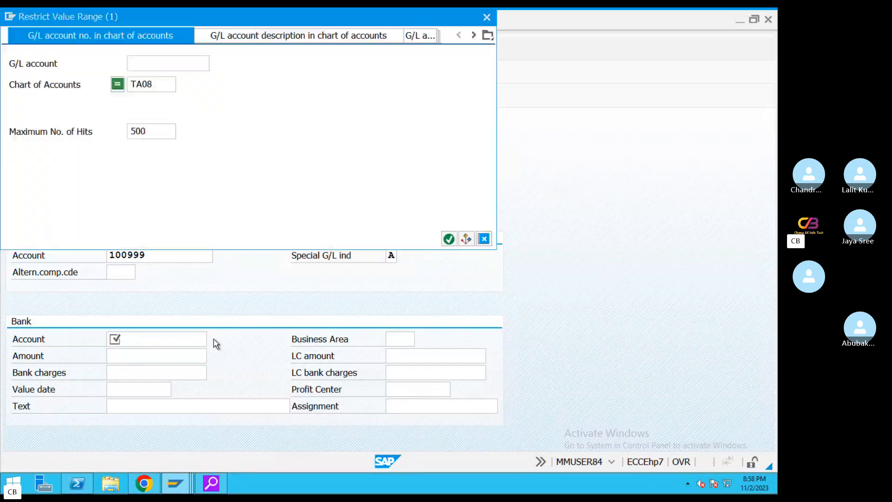
left_click(448, 239)
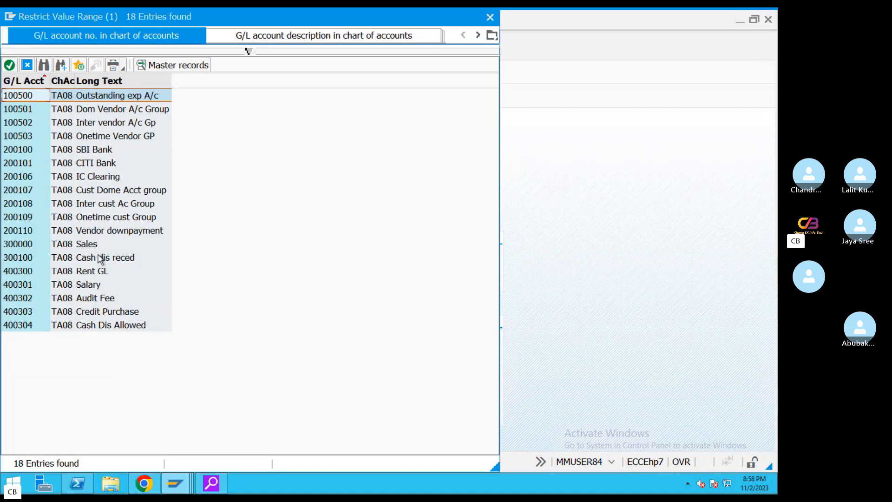
double_click(91, 151)
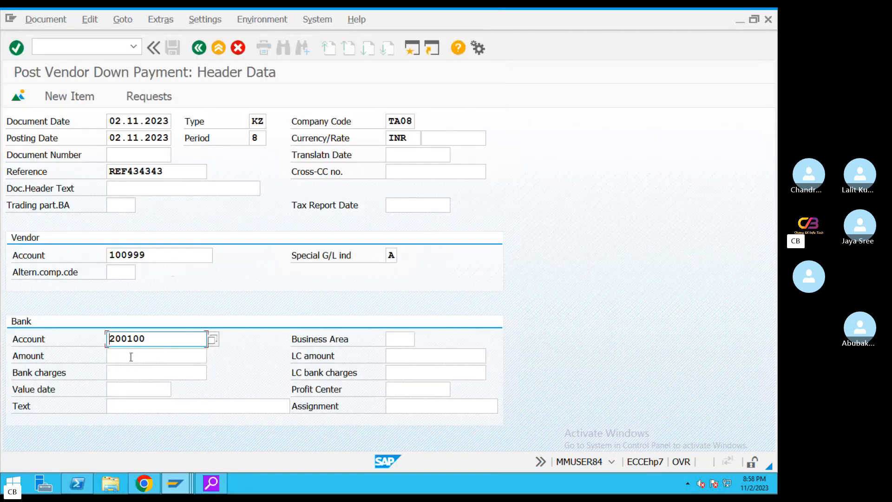
left_click(131, 356)
type("100000")
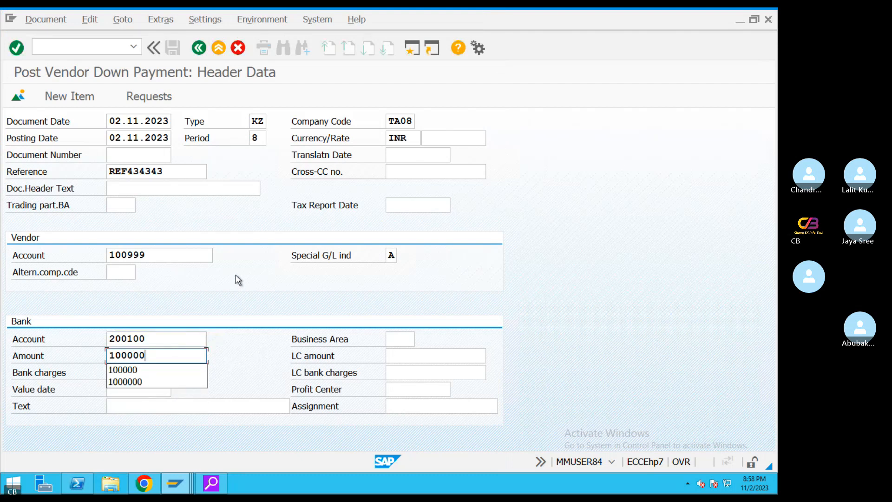
left_click(188, 366)
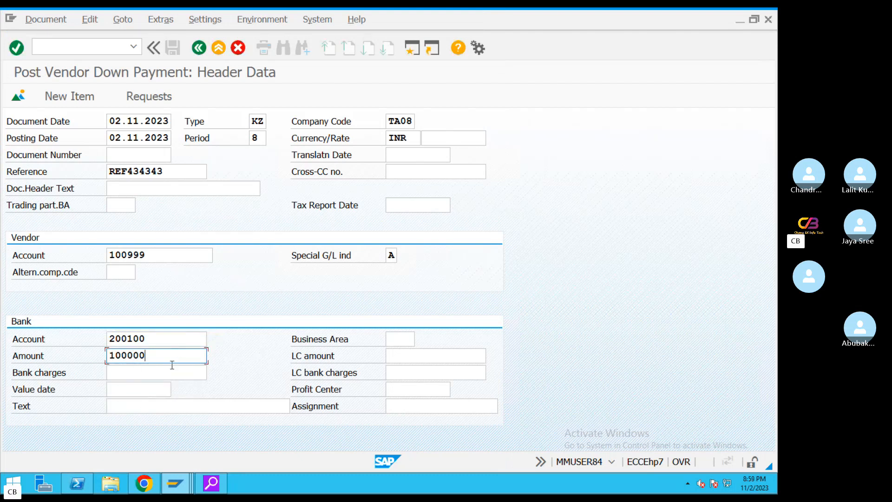
left_click(133, 388)
left_click(182, 390)
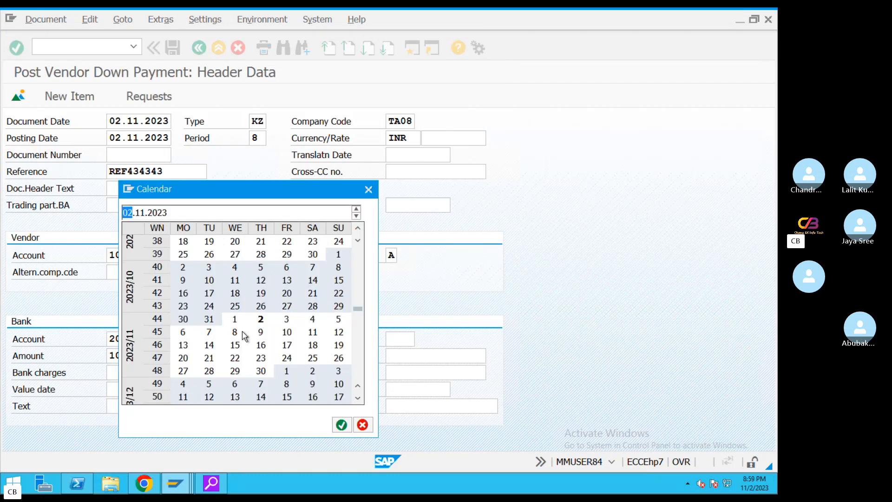
double_click(262, 320)
Enter the bank line text and continue to the vendor item screen
left_click(131, 406)
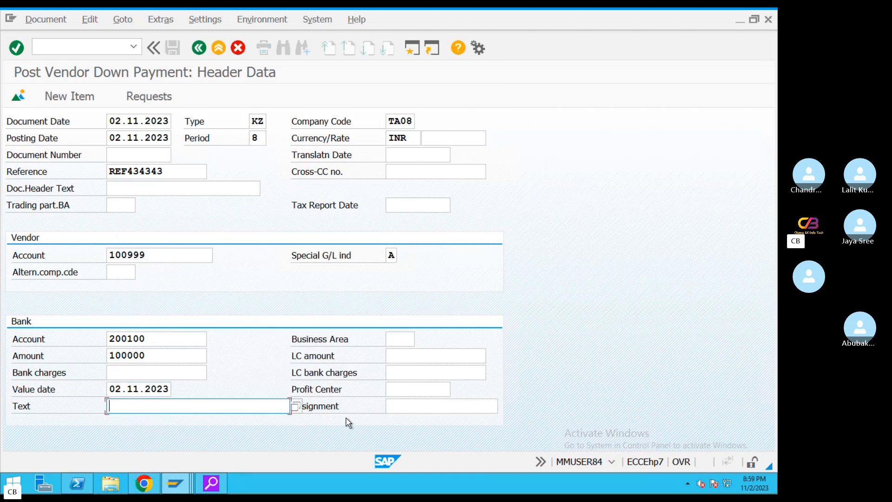
type("Vendo")
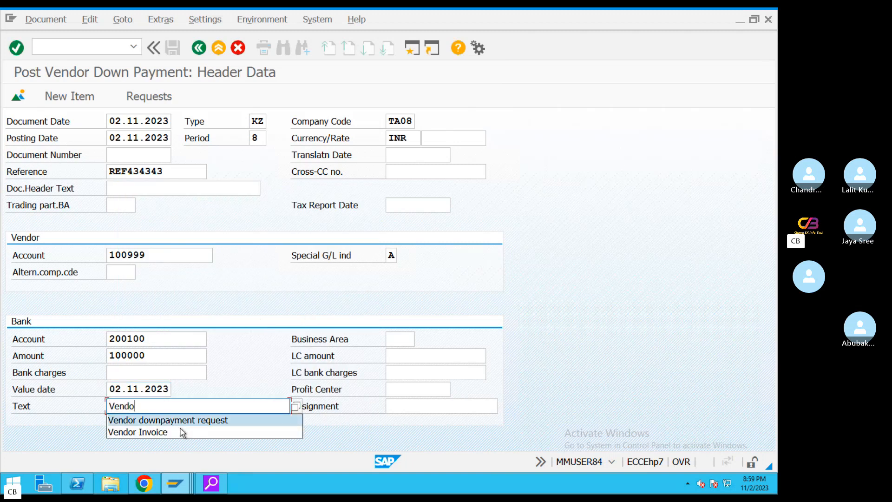
left_click(182, 421)
key("BackSpace")
key("BackSpace")
key("BackSpace")
key("BackSpace")
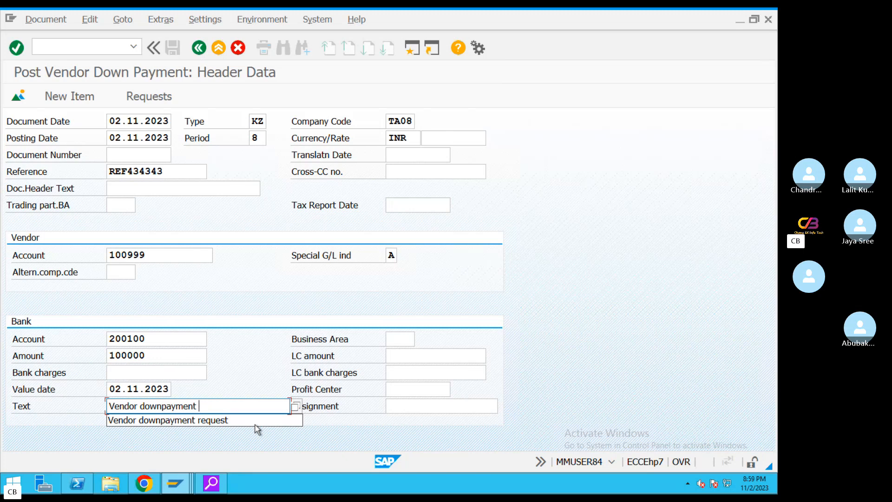
left_click(254, 286)
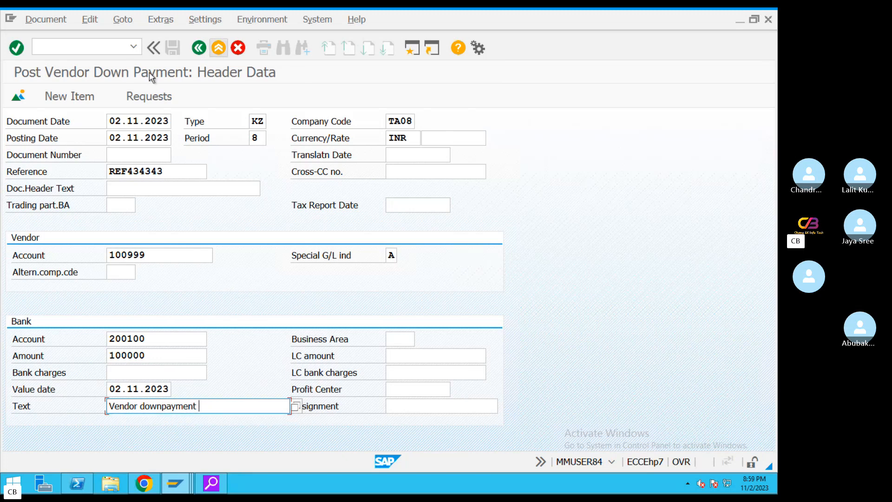
key("Return")
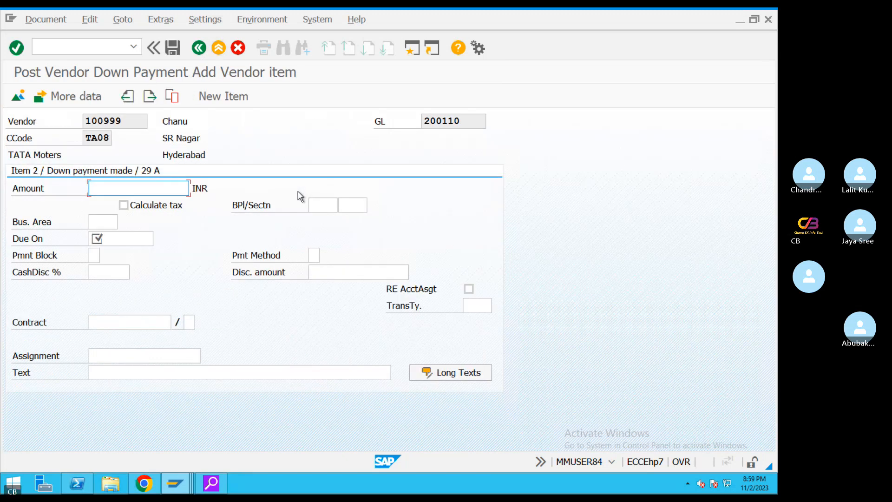
Enter amount 100000, due date 02.11.2023 and text 'Vendor downpayment' on the vendor item
type("100000")
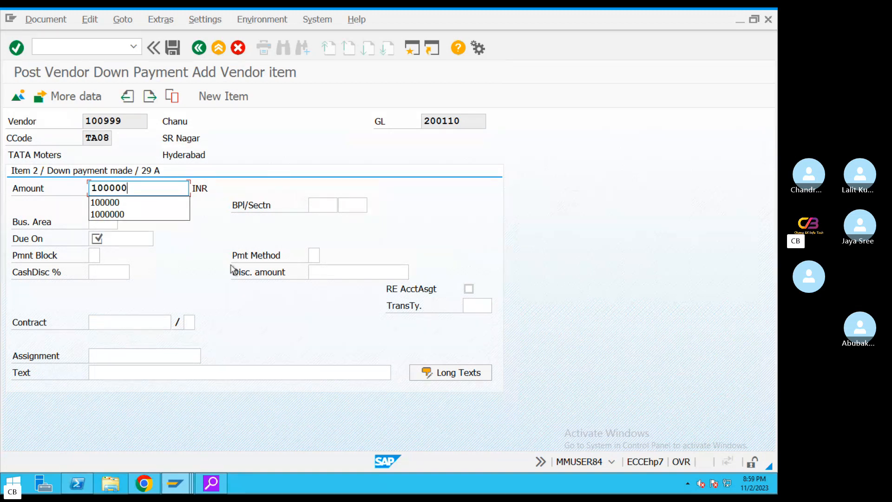
left_click(124, 236)
left_click(160, 239)
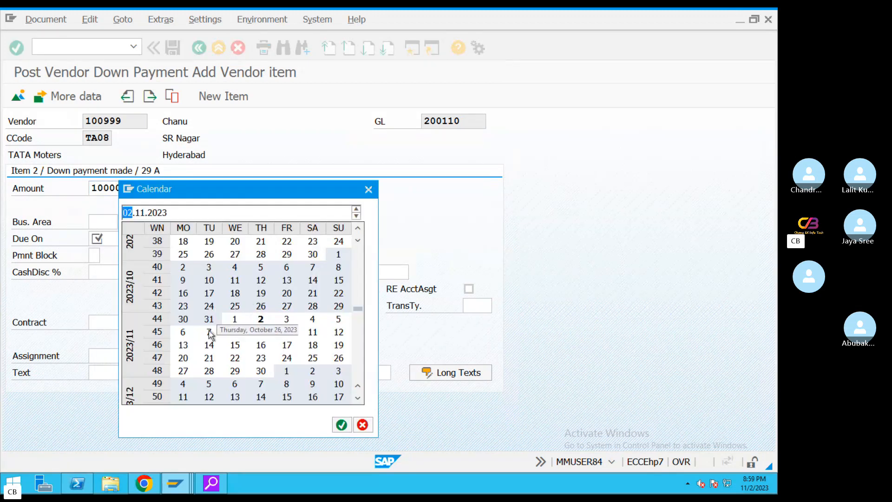
double_click(261, 318)
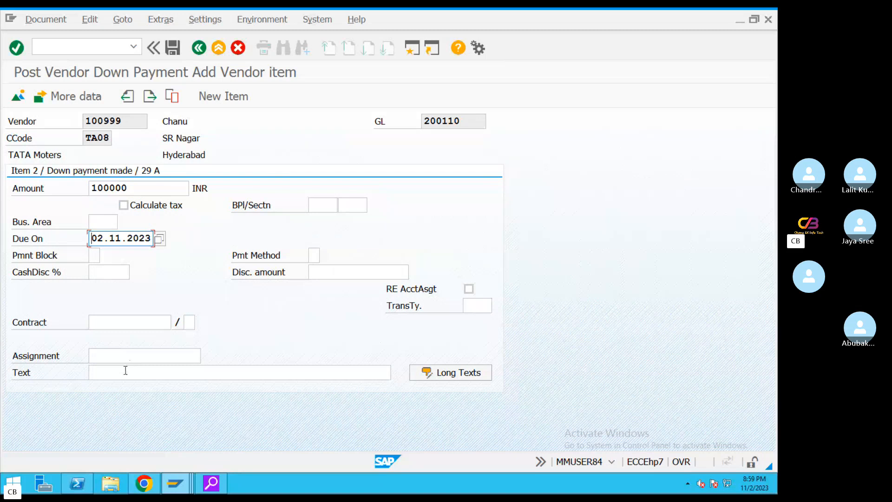
left_click(259, 372)
type("Ven")
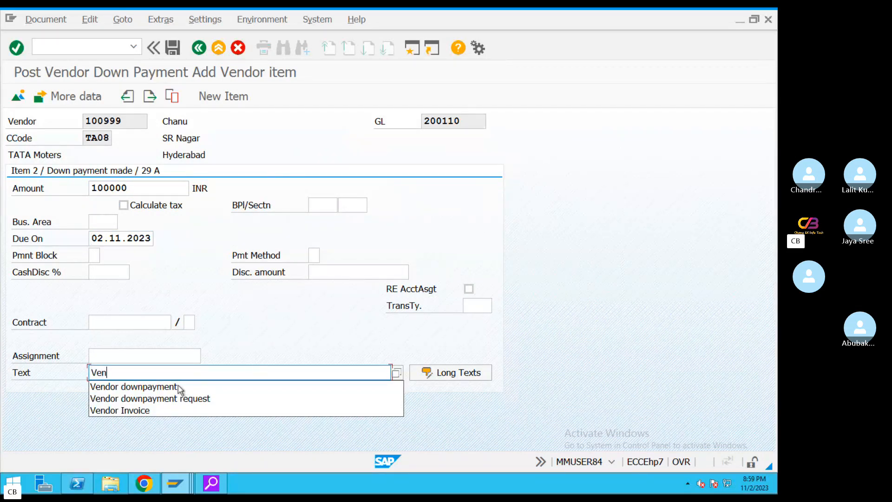
left_click(95, 386)
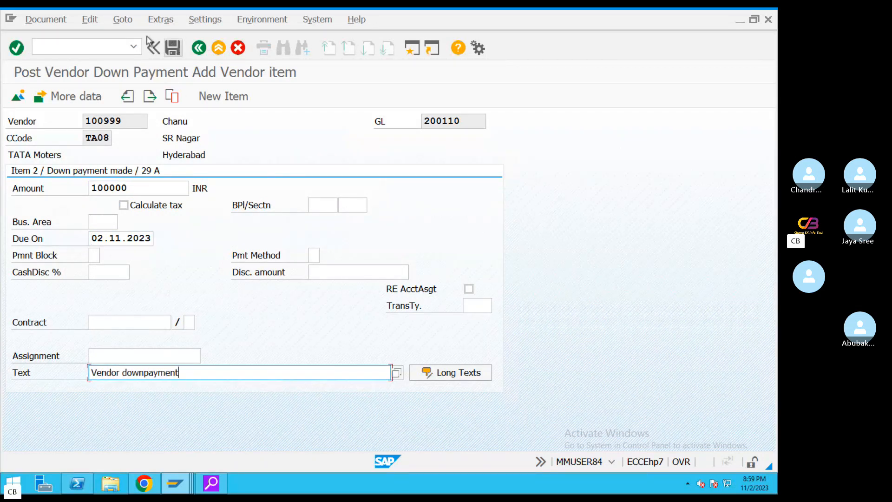
Simulate the posting, review the vendor and SBI Bank lines, then post
left_click(46, 19)
left_click(63, 86)
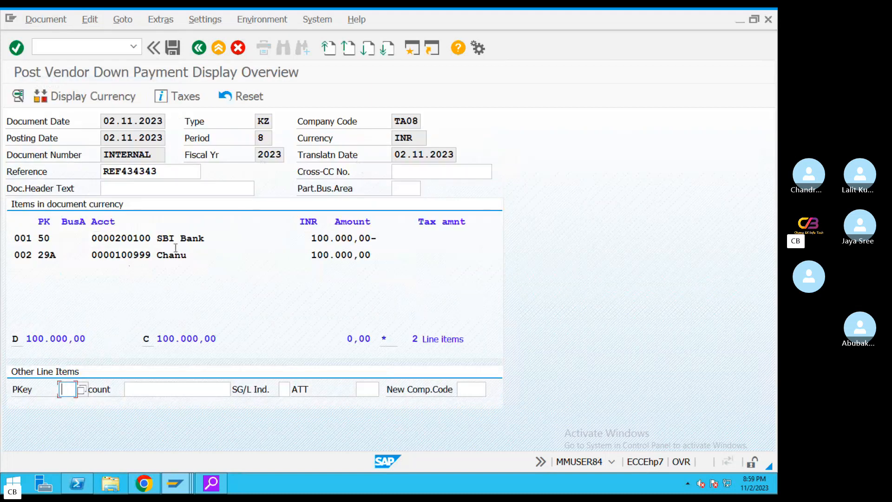
left_click_drag(192, 262, 3, 264)
left_click_drag(410, 237, 2, 237)
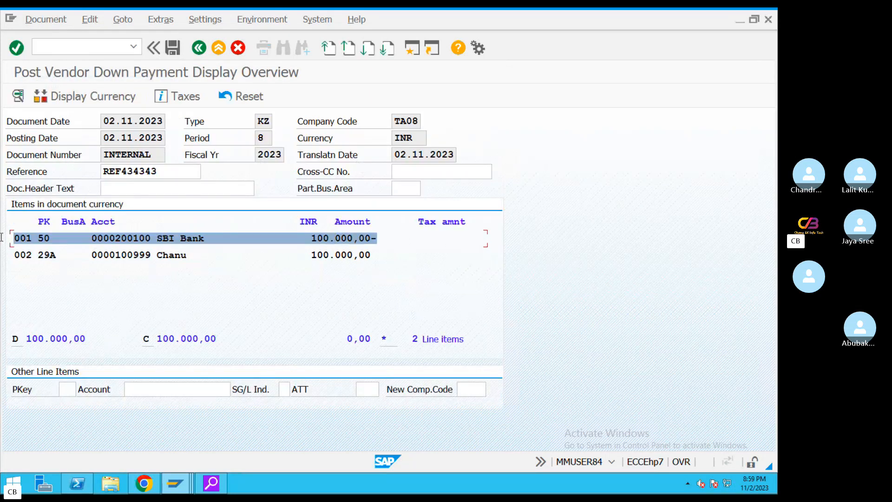
left_click_drag(370, 254, 9, 250)
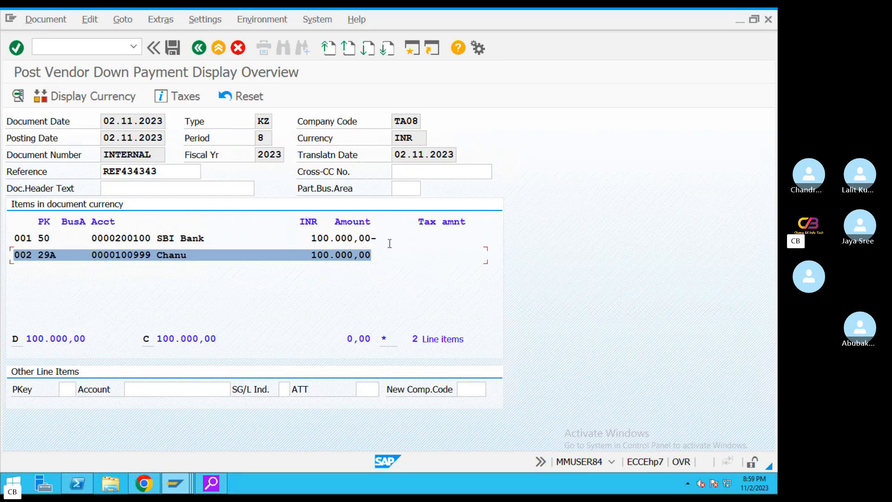
left_click_drag(389, 239, 2, 240)
left_click(697, 156)
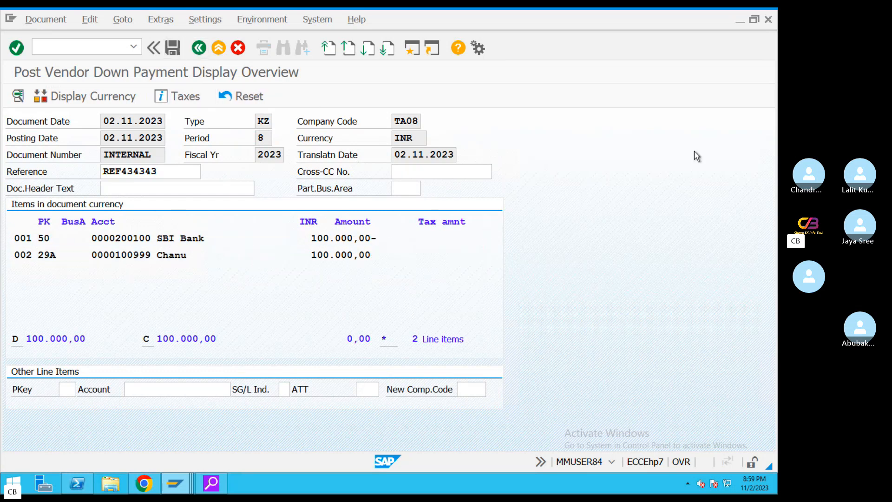
key("ctrl+s")
Run the vendor line item report for vendor 100999 with normal items included
mouse_move(194, 489)
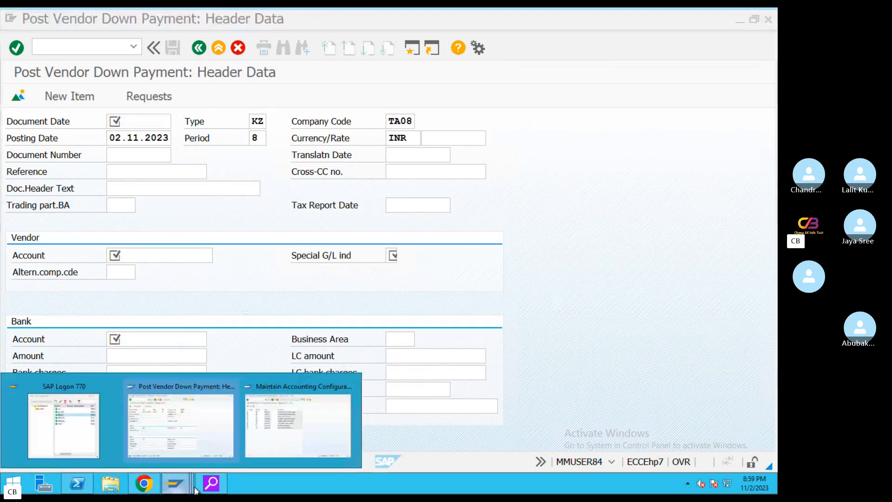
left_click(286, 427)
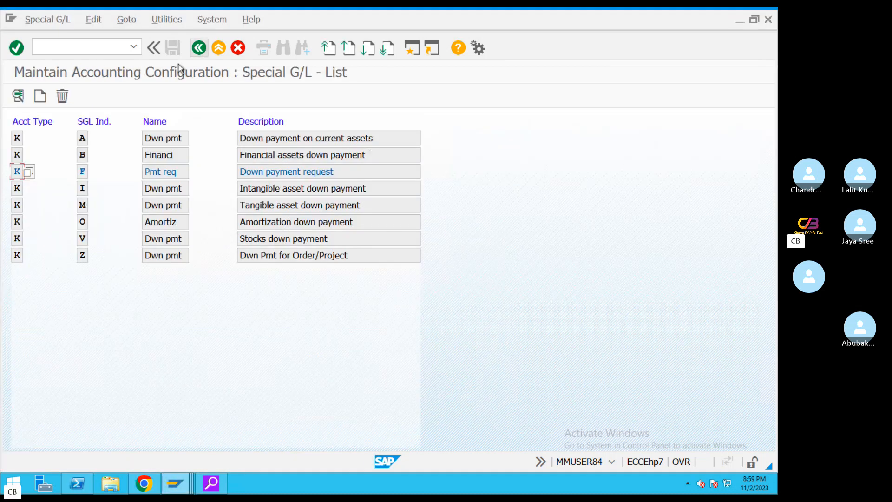
left_click(88, 49)
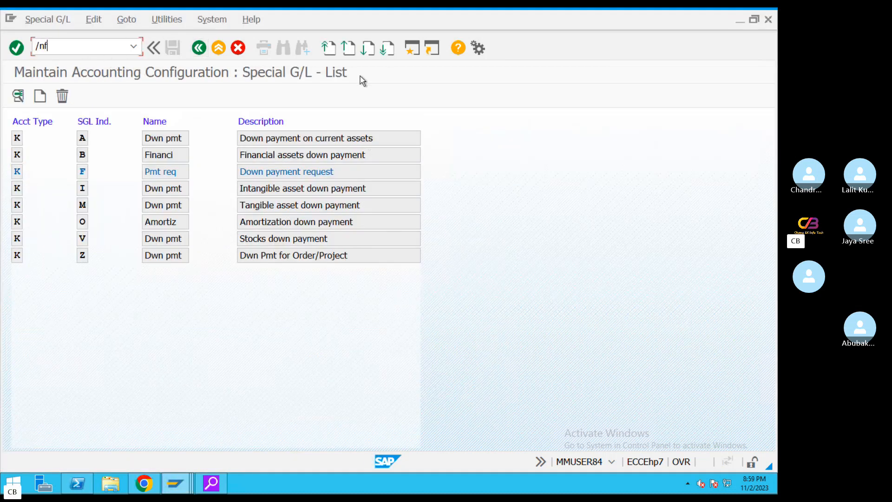
type("/nfbl2n")
key("Return")
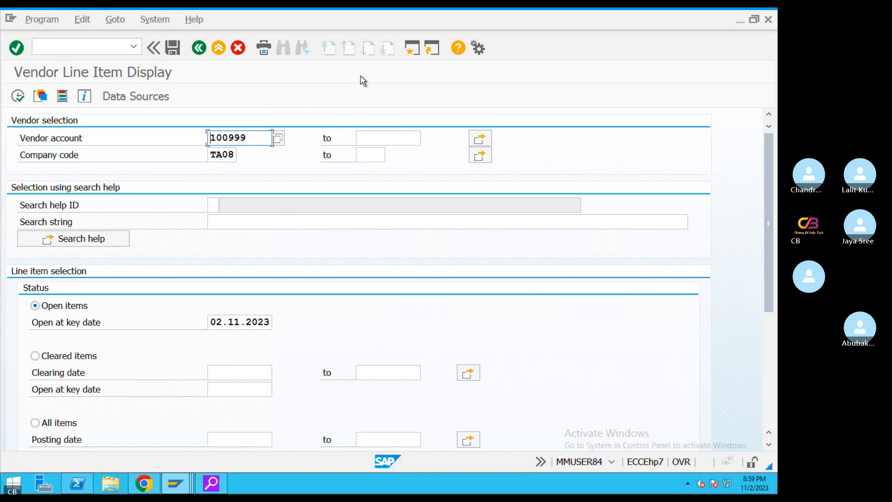
left_click_drag(768, 178, 756, 351)
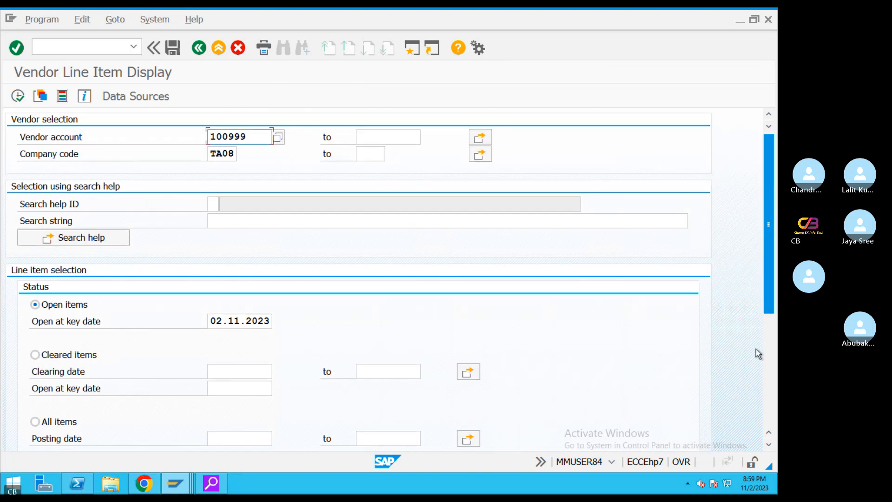
left_click(36, 280)
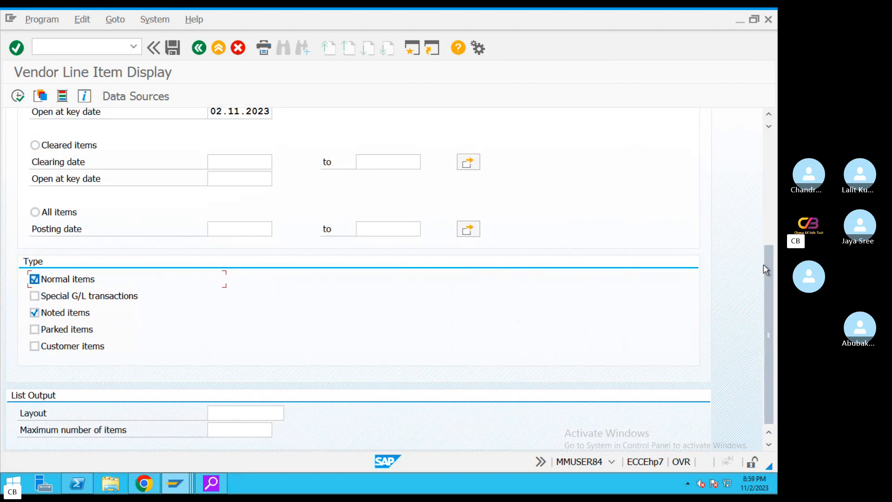
left_click_drag(764, 269, 769, 158)
left_click(15, 97)
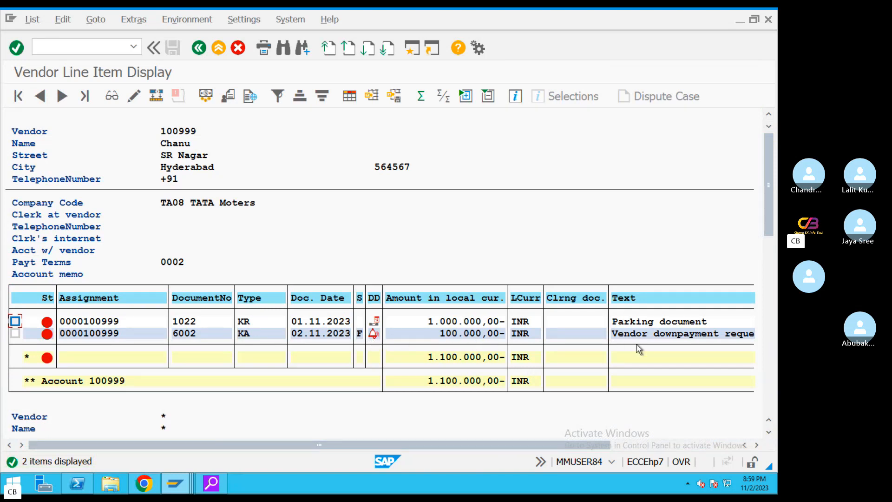
left_click(652, 322)
left_click(624, 325)
Rerun the report for special G/L transactions only, showing down payment 2009 (KZ) and request 6002 (KA)
left_click(199, 47)
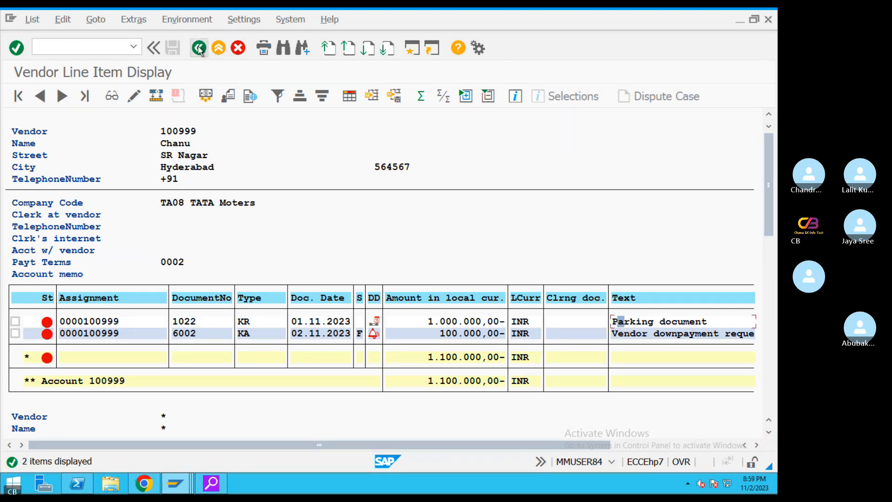
left_click_drag(771, 199, 759, 331)
left_click(77, 275)
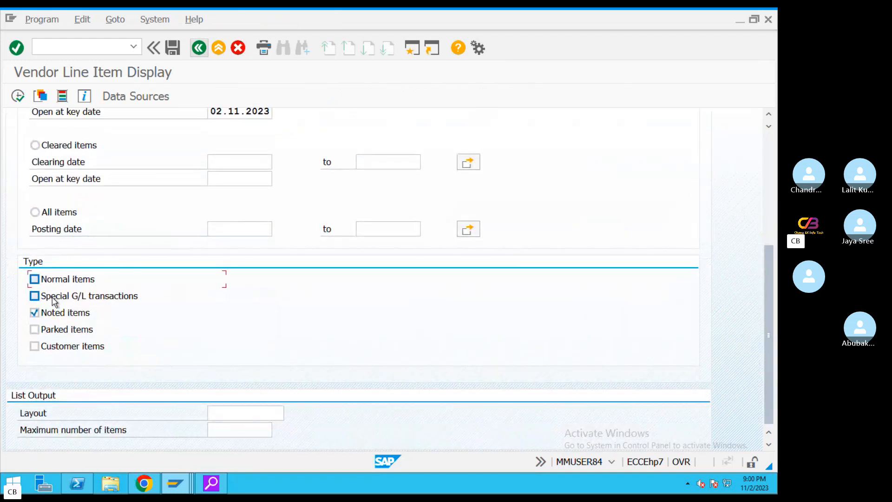
left_click(35, 295)
left_click(17, 96)
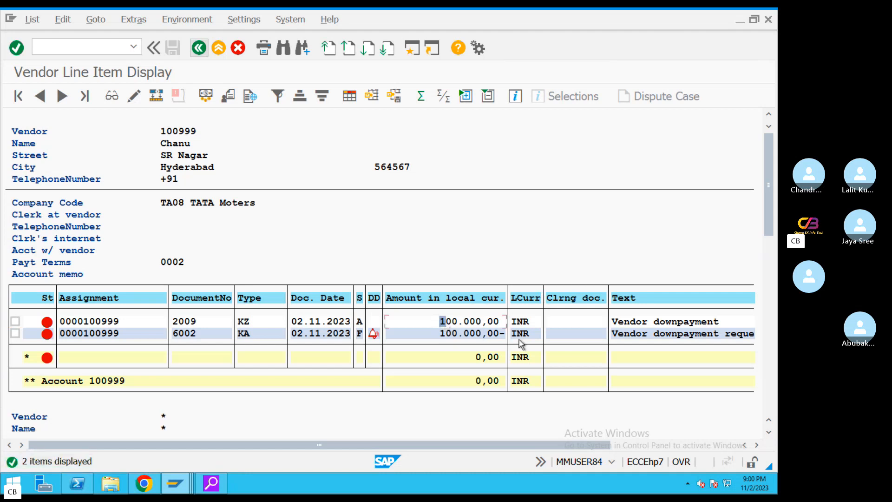
left_click(250, 333)
left_click(248, 321)
left_click(249, 334)
left_click(247, 323)
key("ctrl+Left")
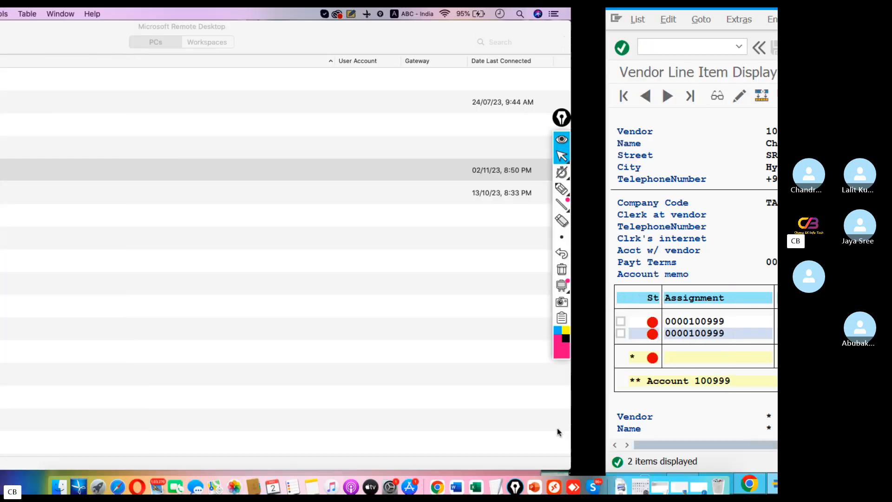
left_click(496, 478)
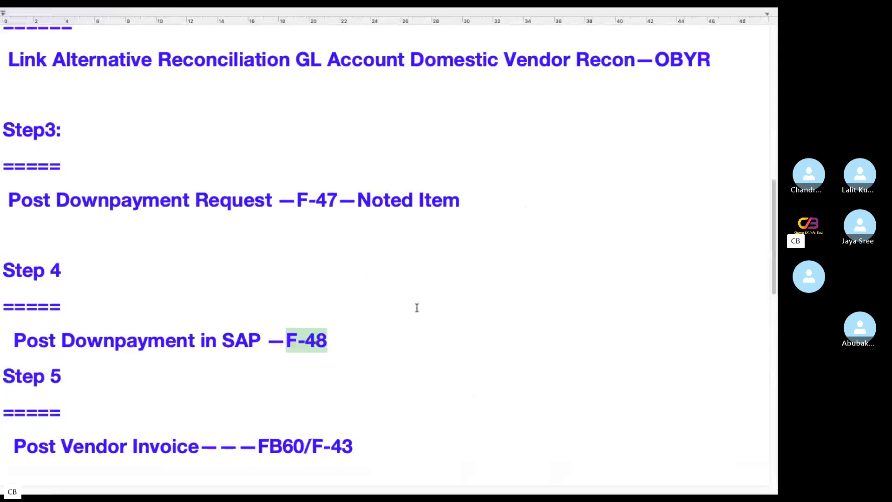
left_click(470, 309)
scroll(574, 320, "down", 3)
left_click_drag(378, 321, 6, 320)
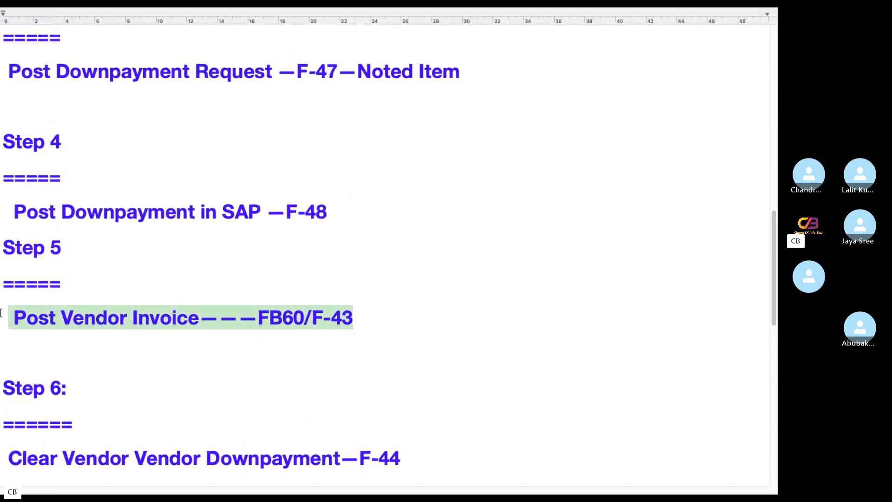
left_click(398, 321)
left_click_drag(357, 228, 1, 183)
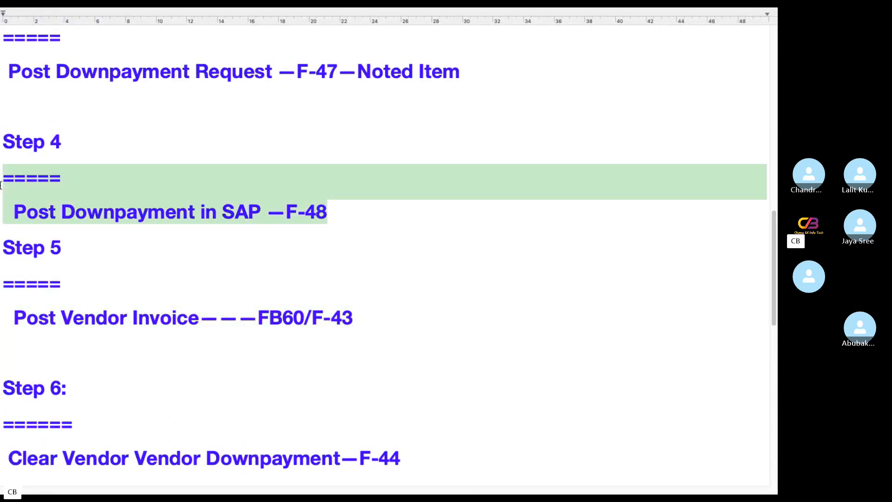
left_click_drag(370, 309, 1, 307)
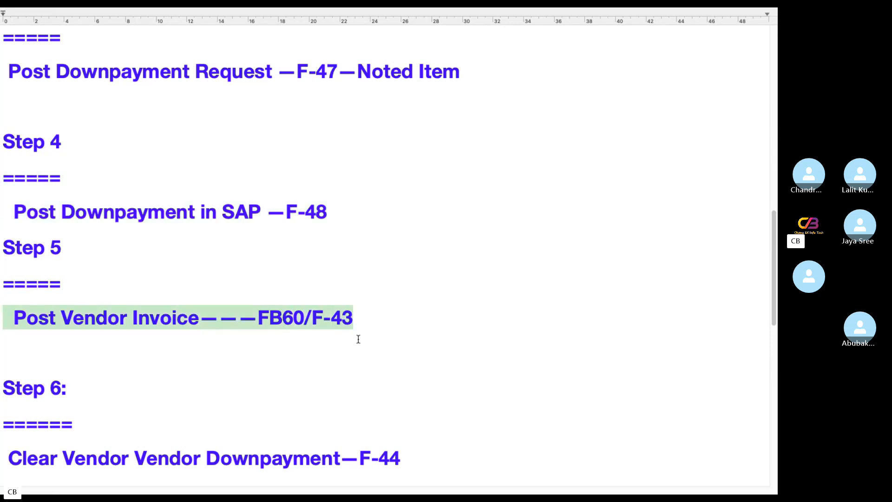
key("ctrl+Left")
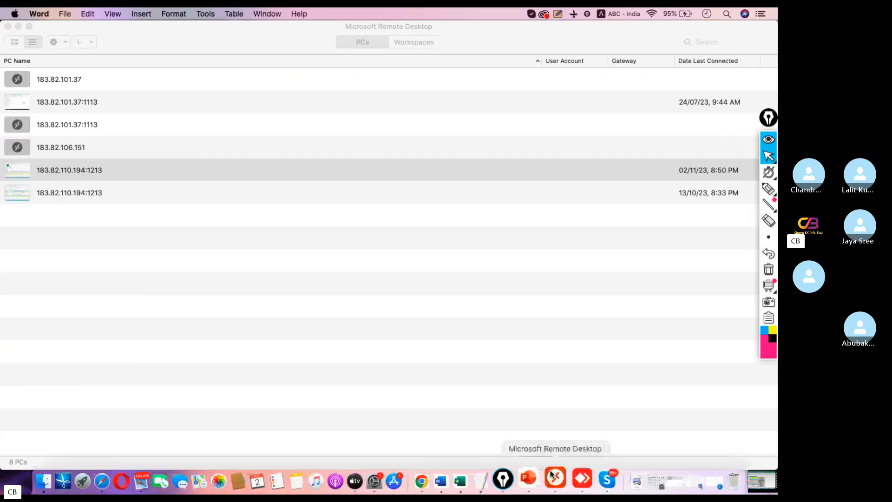
Discard the unsaved down payment entry and start a vendor invoice in FB60
double_click(66, 177)
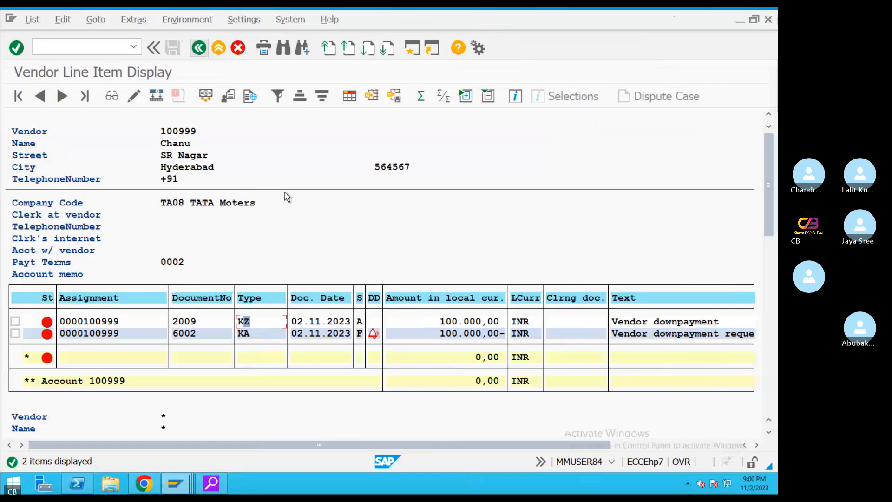
mouse_move(183, 490)
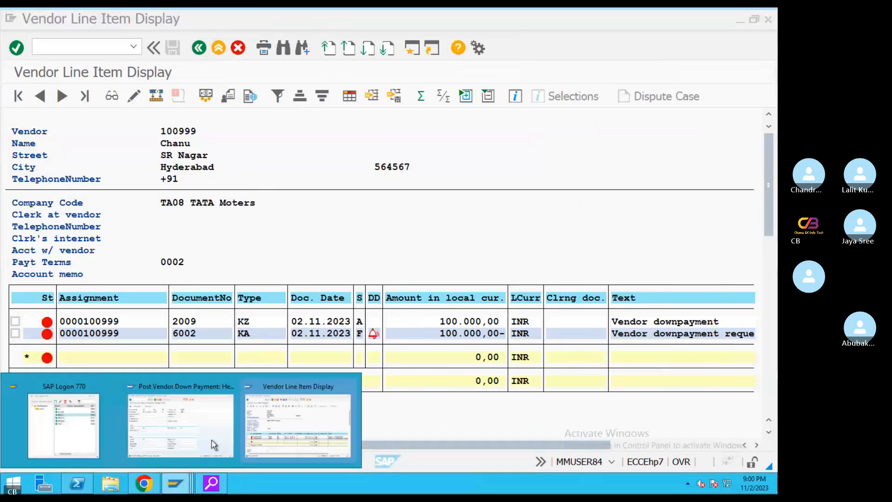
left_click(207, 435)
left_click(218, 49)
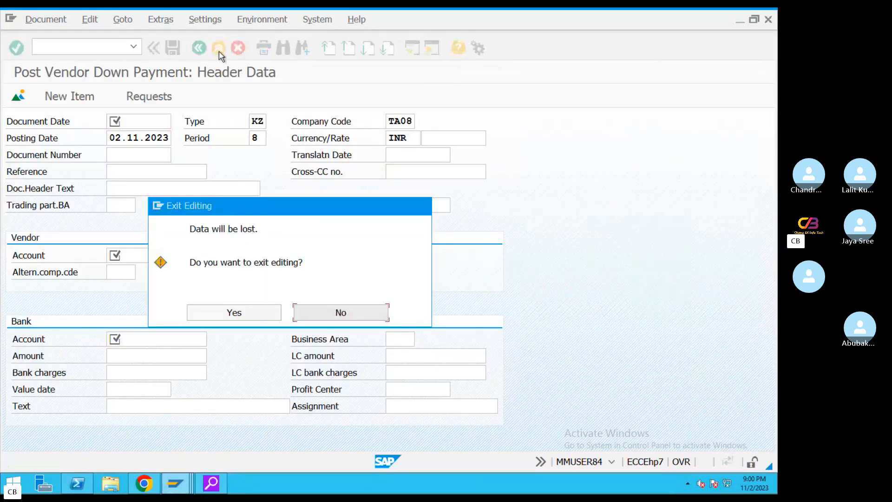
left_click(254, 306)
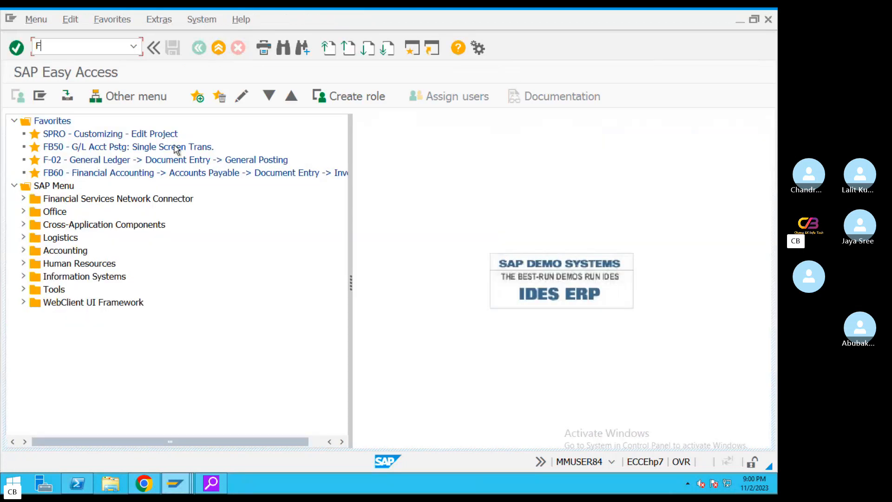
type("FB60")
key("Return")
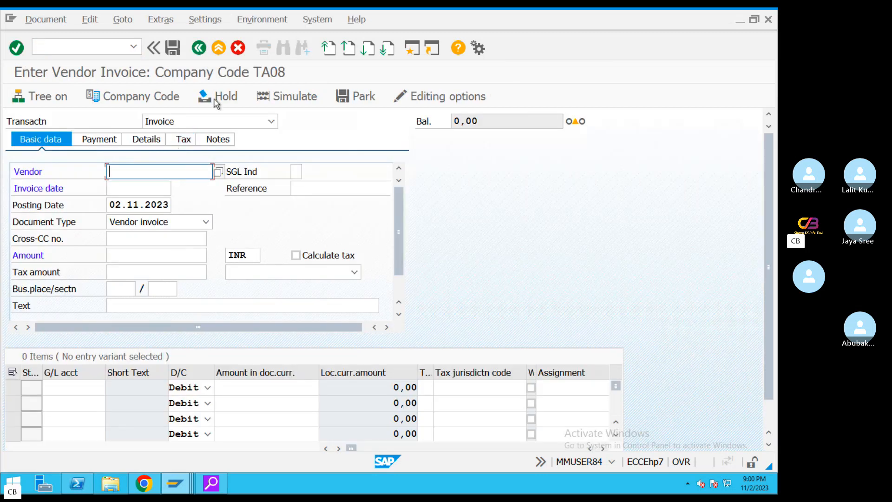
Enter vendor 100999, invoice date 02.11.2023, reference REF#2345, amount 100000 and text 'Vendor invoice'
left_click(218, 171)
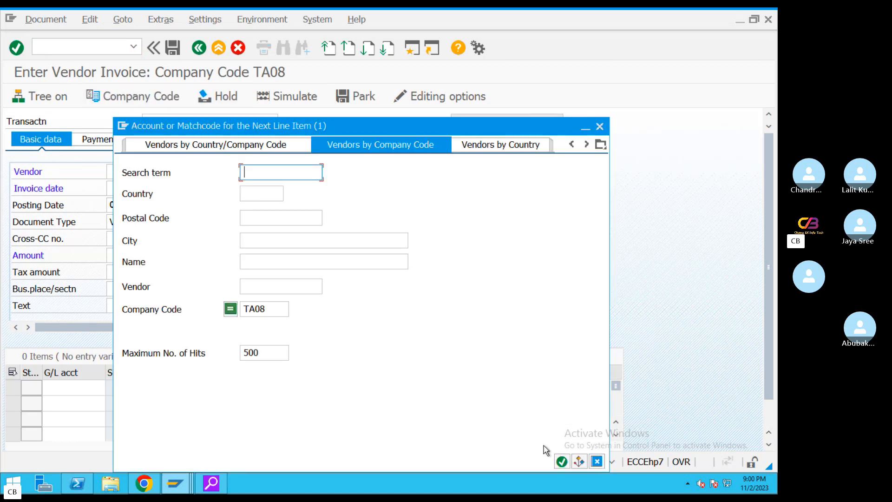
left_click(563, 460)
double_click(333, 111)
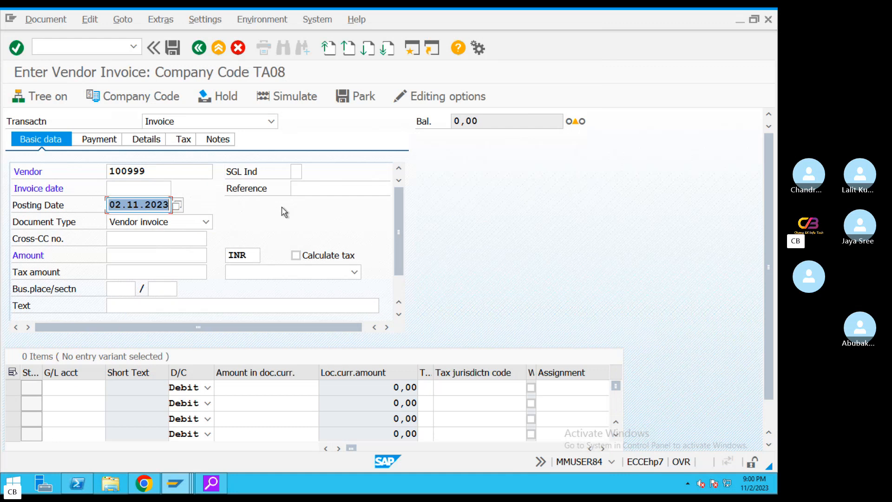
key("ctrl+c")
left_click(155, 187)
key("ctrl+v")
left_click(306, 187)
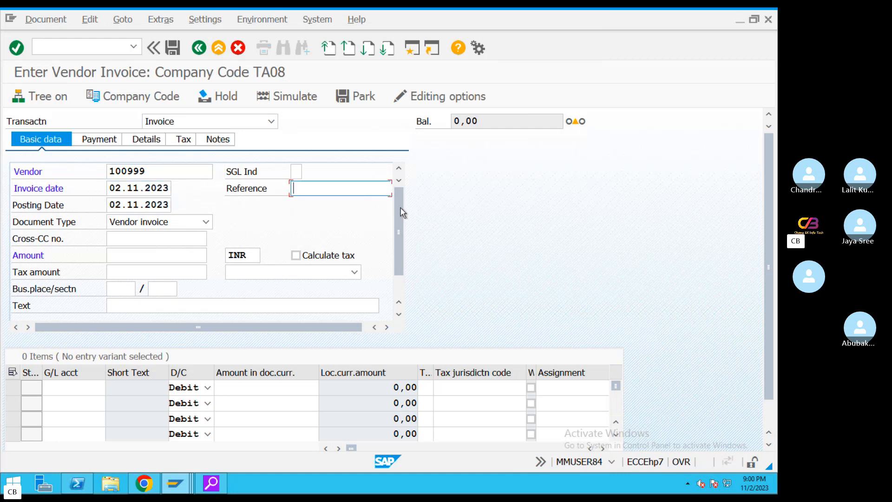
type("REF")
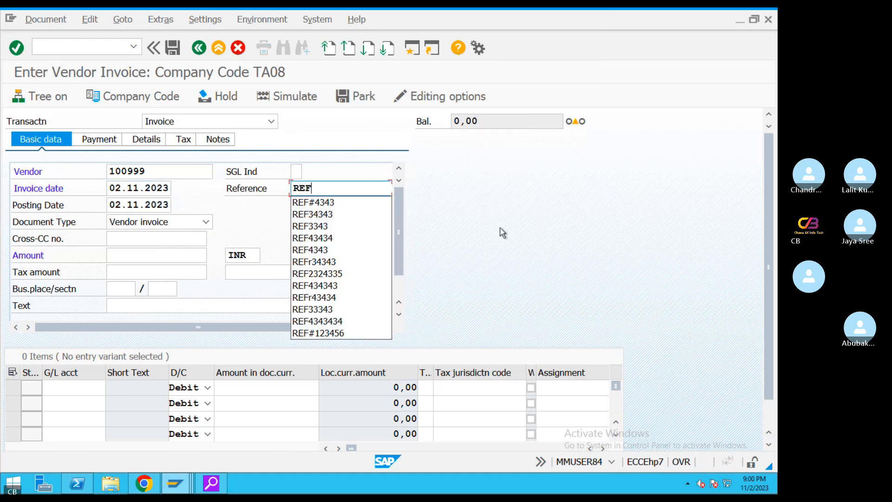
type("#2345")
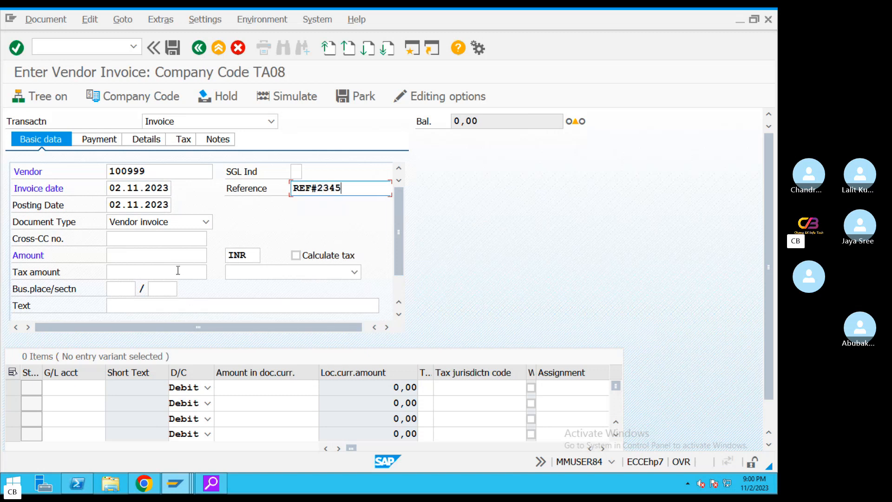
left_click(178, 255)
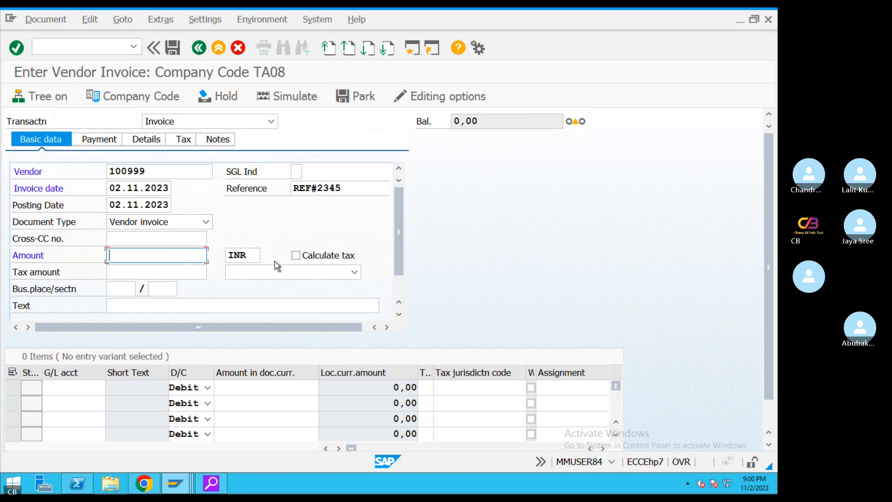
type("10")
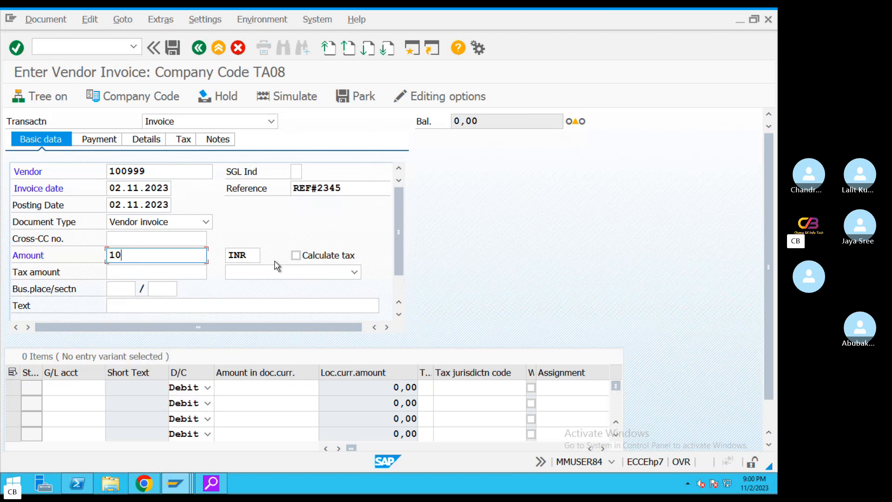
type("0000")
left_click(377, 300)
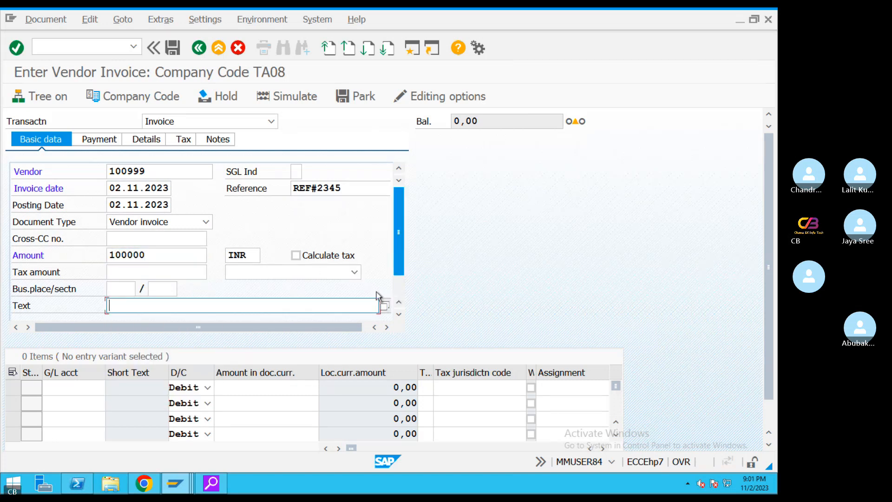
type("Vendo")
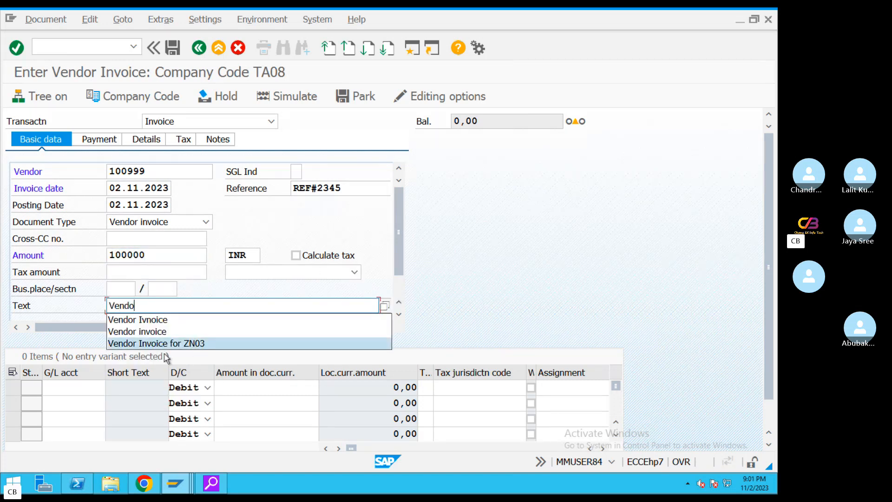
left_click(153, 331)
Add a line for G/L 400303 Credit Purchase with amount * and text 'TEST'
left_click(79, 384)
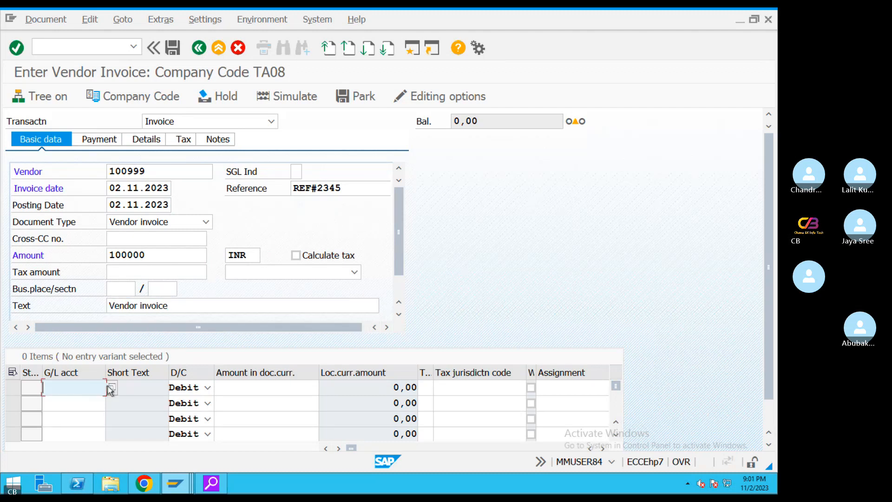
left_click(110, 388)
left_click(460, 461)
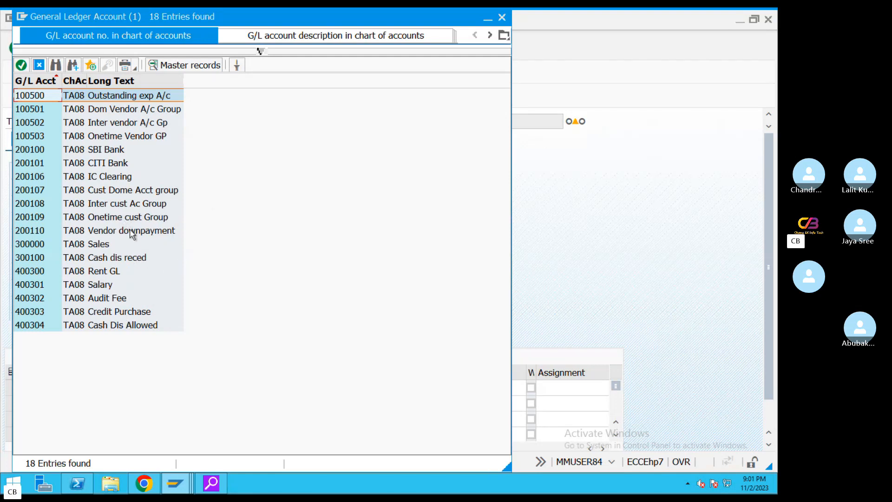
double_click(123, 315)
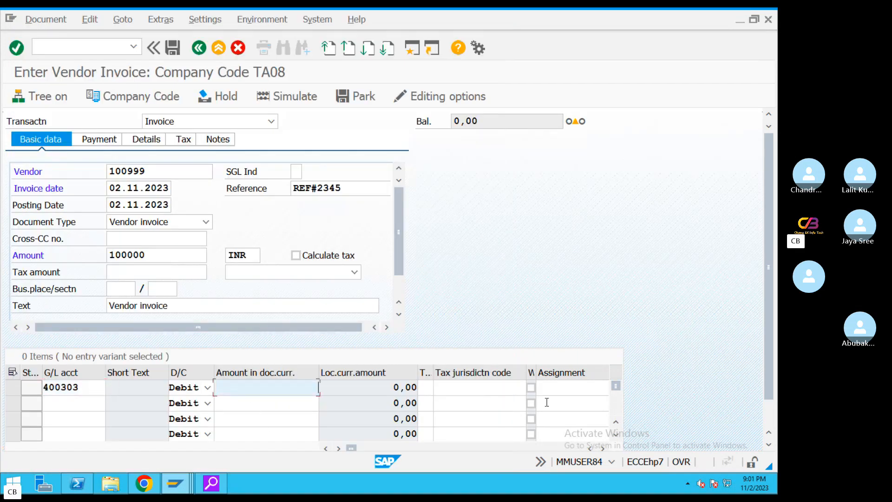
type("*")
key("Tab")
key("Tab")
key("Tab")
key("Tab")
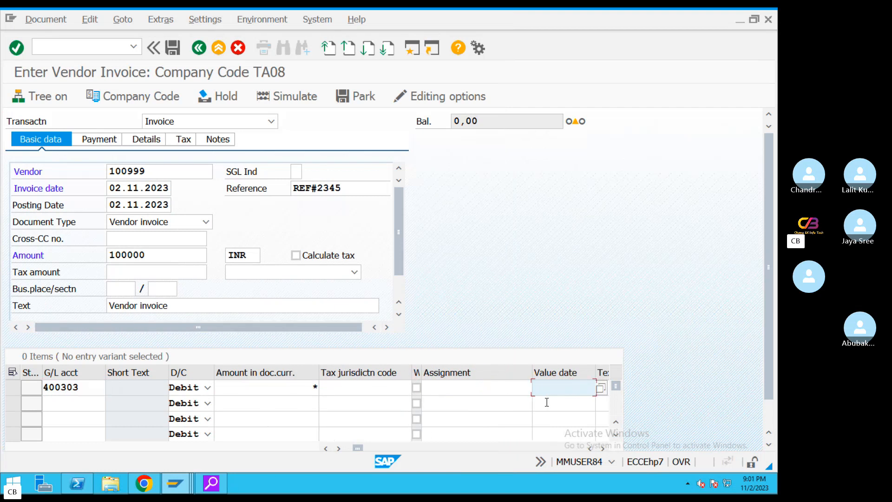
key("Tab")
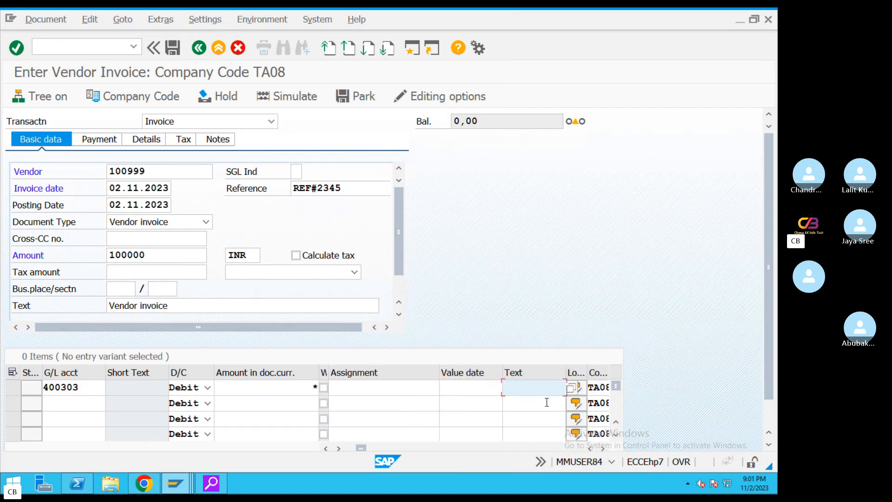
type("TEST")
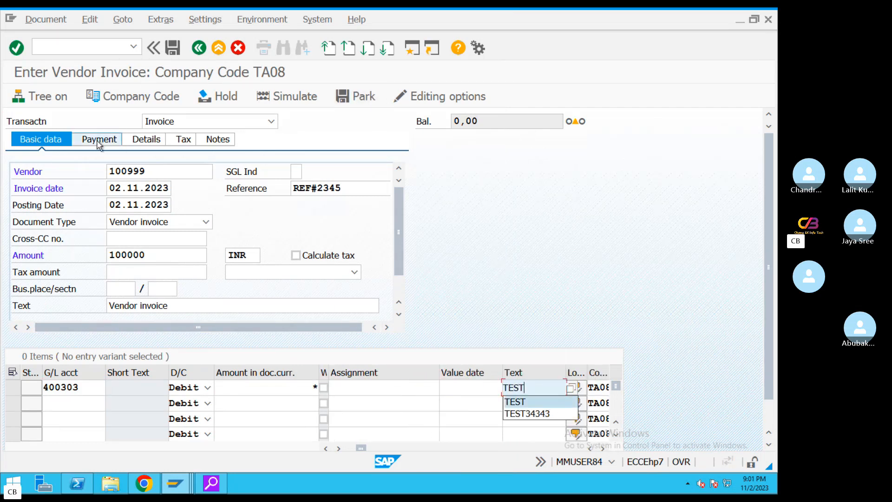
Acknowledge the down payment notice and set payment terms 0001
left_click(98, 142)
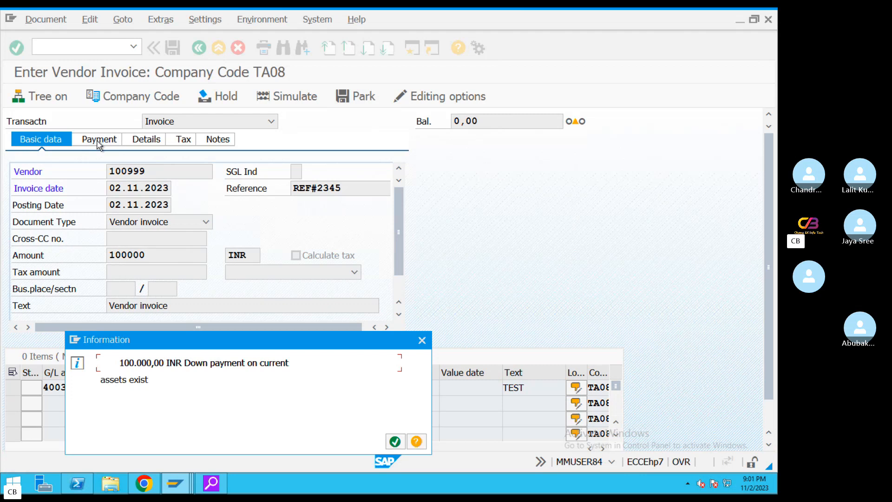
left_click(395, 442)
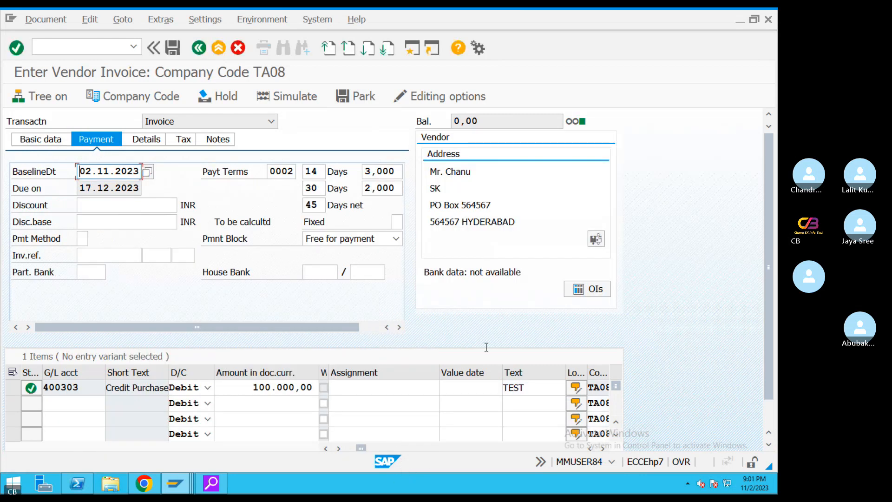
left_click(293, 173)
key("Return")
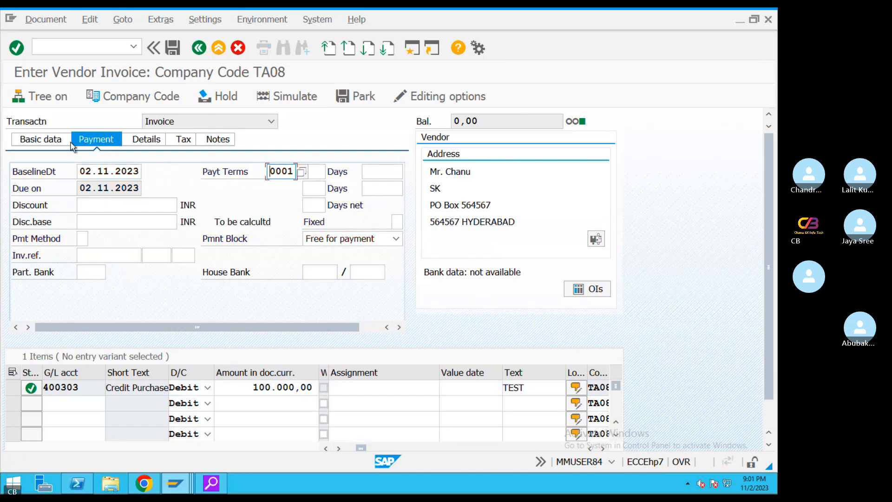
left_click(52, 140)
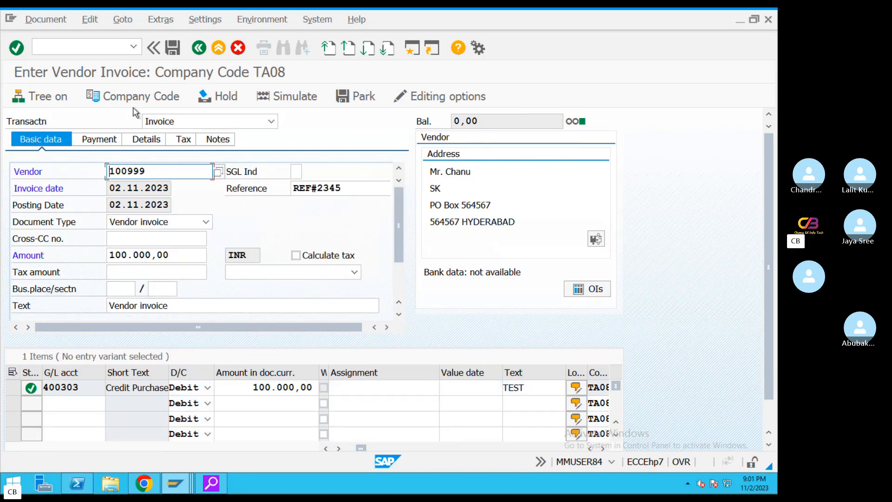
left_click(45, 19)
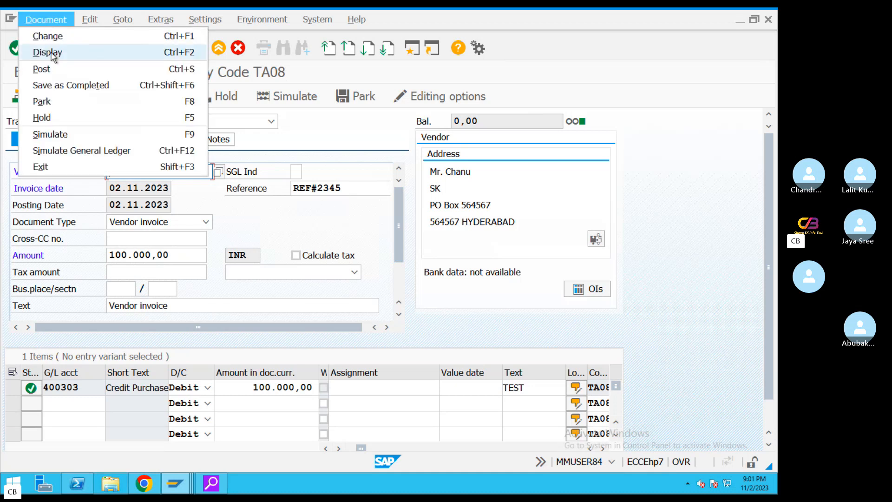
Display posted down payment document 2009 and its header, then return to invoice entry
left_click(46, 52)
left_click(461, 265)
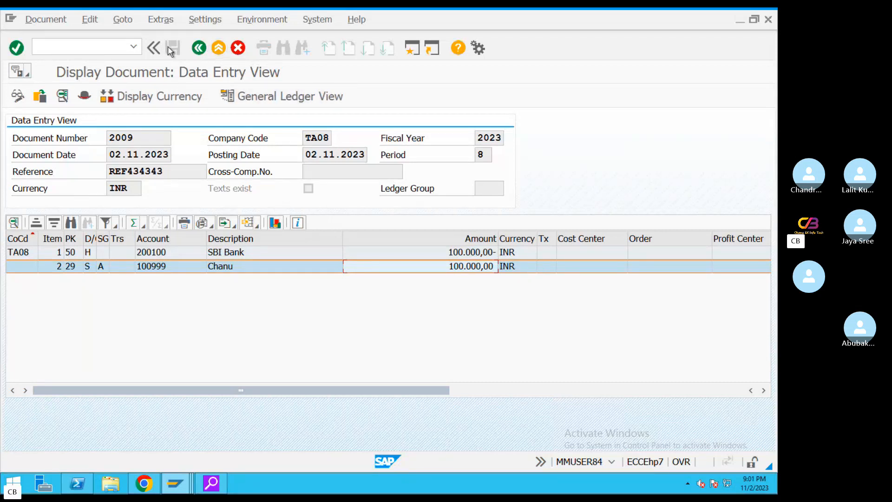
left_click(201, 48)
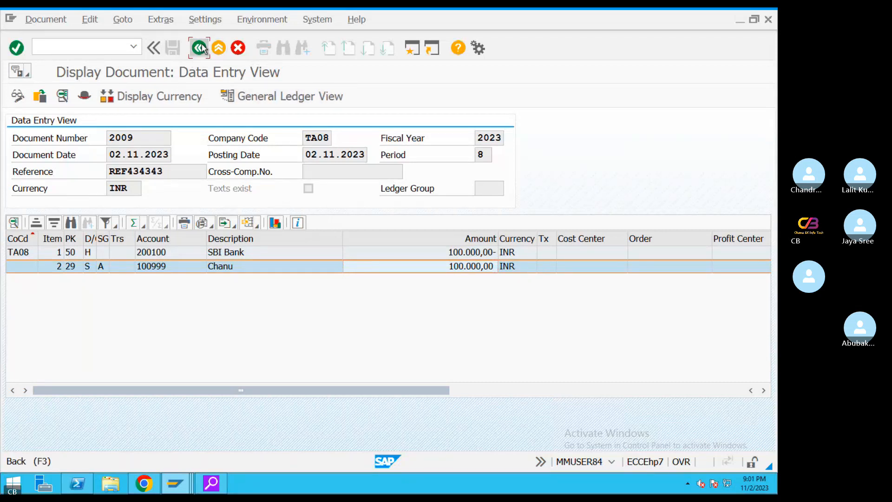
left_click(171, 49)
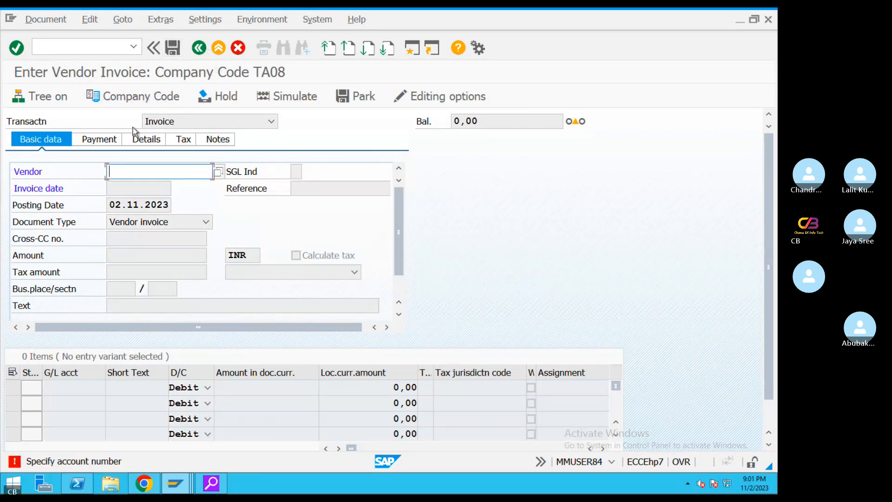
left_click(45, 19)
left_click(62, 54)
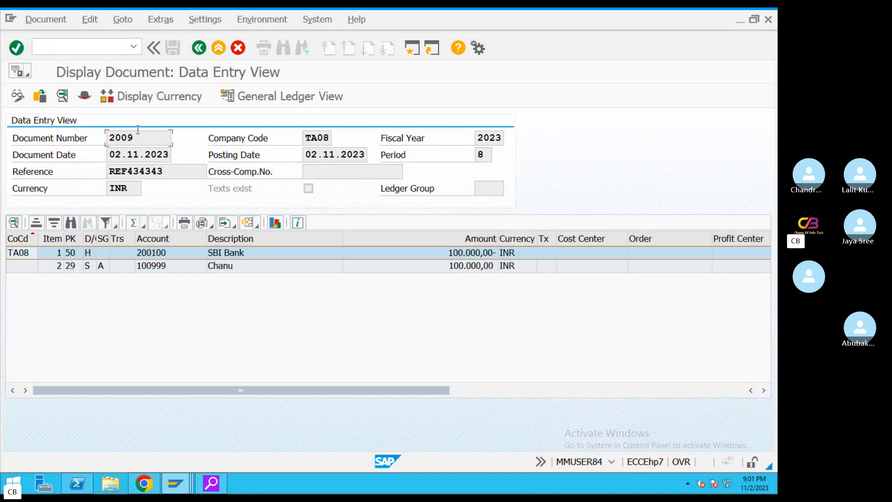
left_click(84, 95)
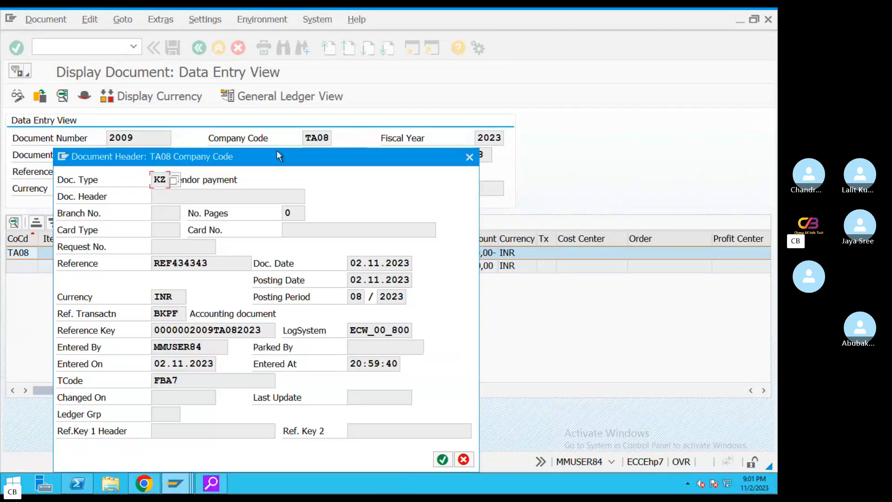
left_click(469, 156)
left_click(217, 48)
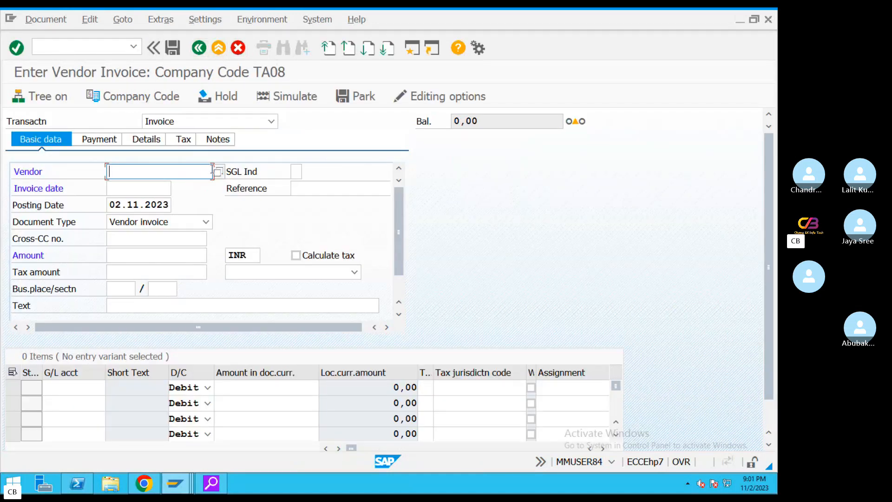
Re-enter vendor 100999, the invoice date, reference REF#2345, amount 100000 and text 'Vendor invoice'
left_click(219, 171)
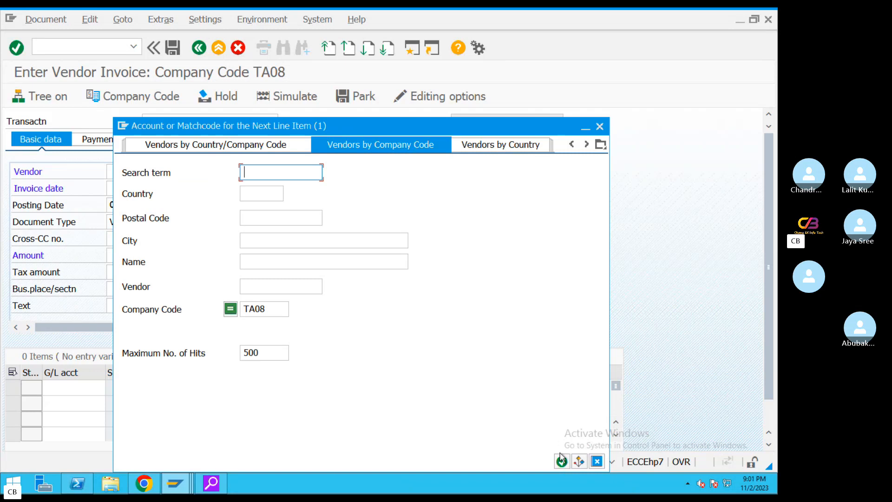
left_click(562, 462)
double_click(191, 112)
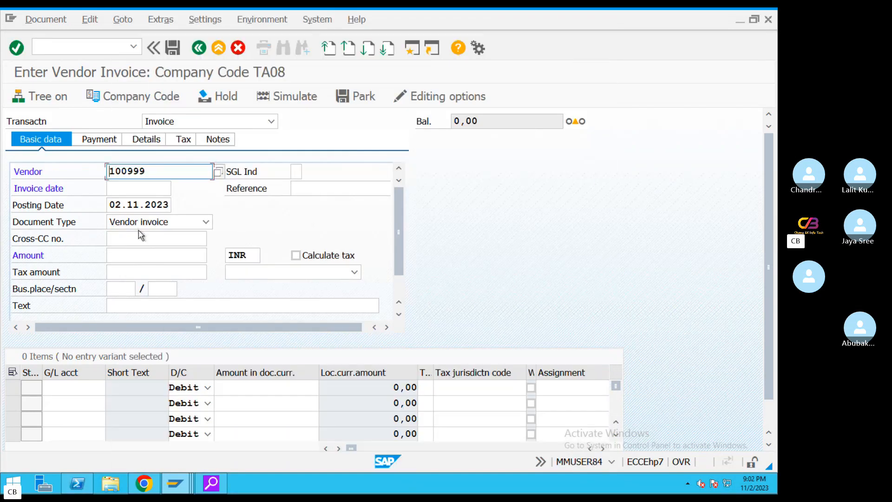
left_click(112, 205)
key("ctrl+c")
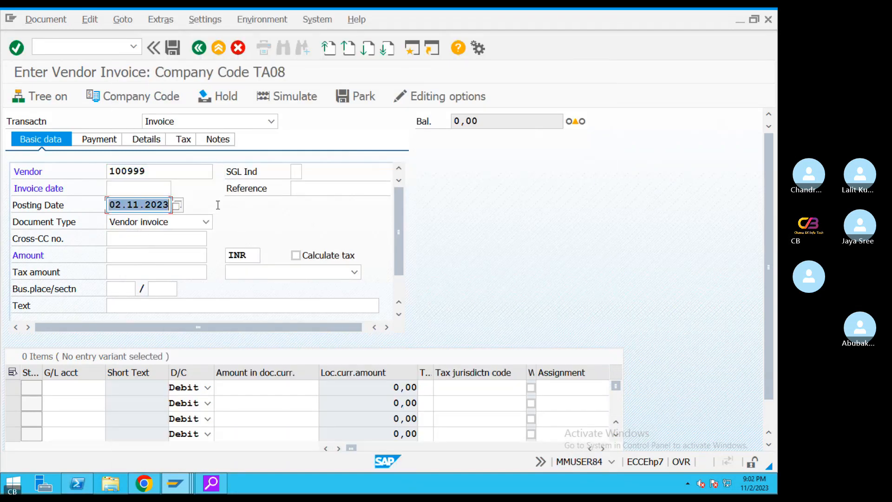
left_click(142, 192)
key("ctrl+v")
left_click(335, 191)
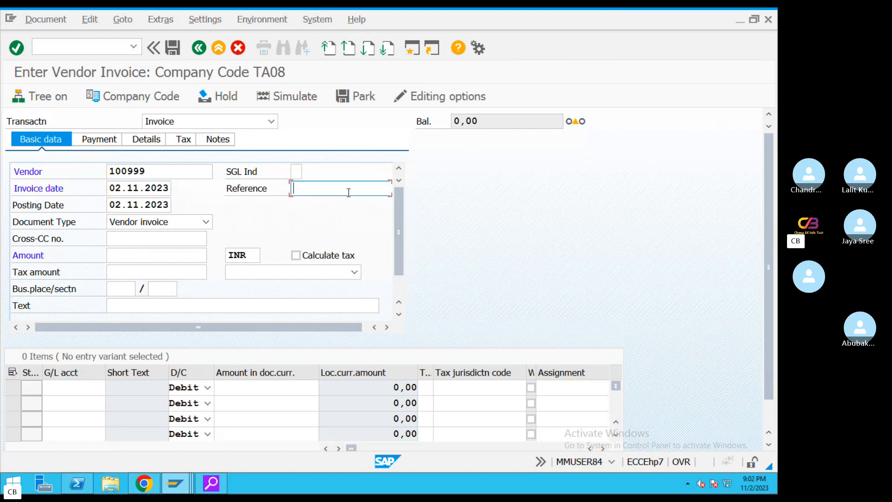
left_click(322, 200)
left_click(136, 255)
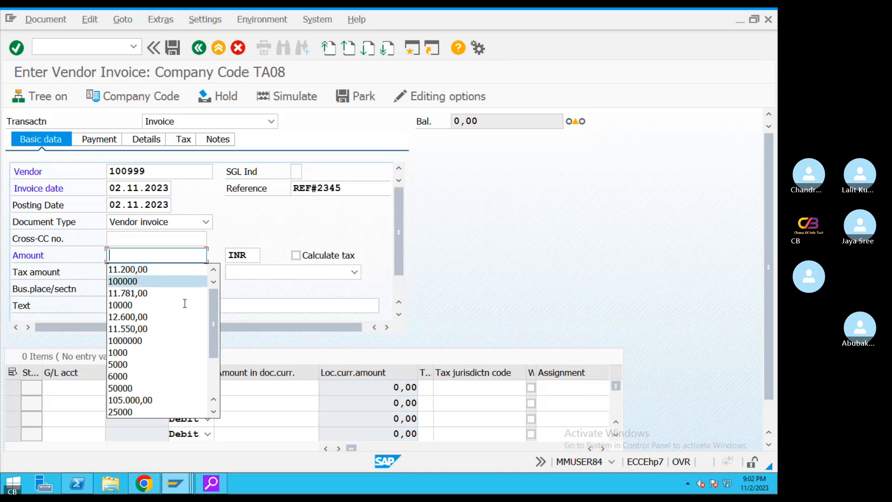
left_click(142, 281)
left_click(204, 308)
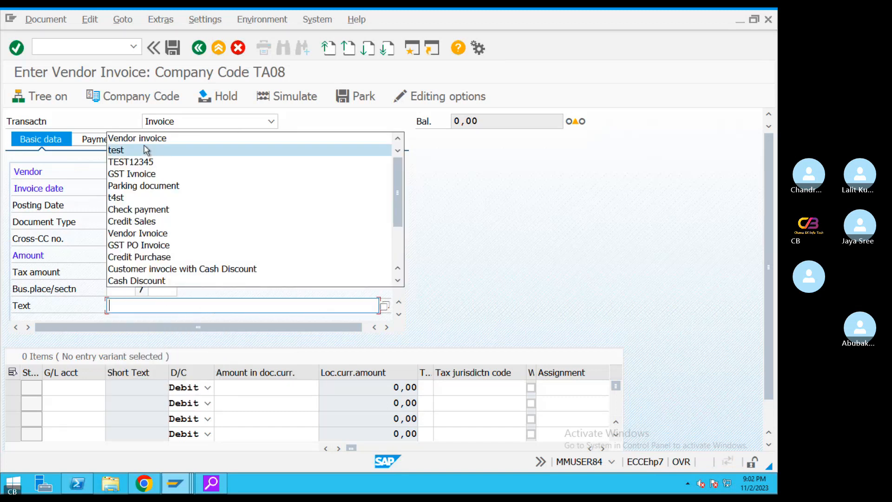
left_click(146, 140)
Add the G/L 400303 line with amount * and line text 'Vendor invoice'
left_click(87, 388)
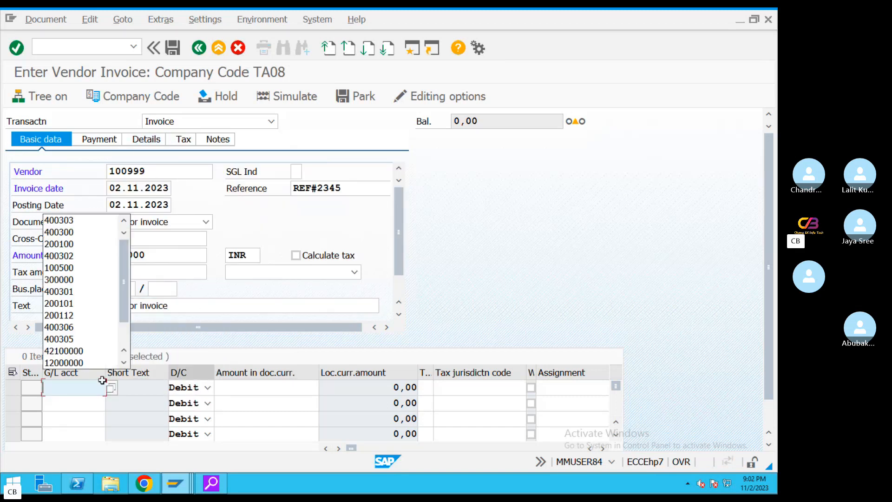
left_click(69, 223)
left_click(251, 386)
type("*")
key("Tab")
key("Tab")
key("Tab")
key("Tab")
key("Tab")
key("Tab")
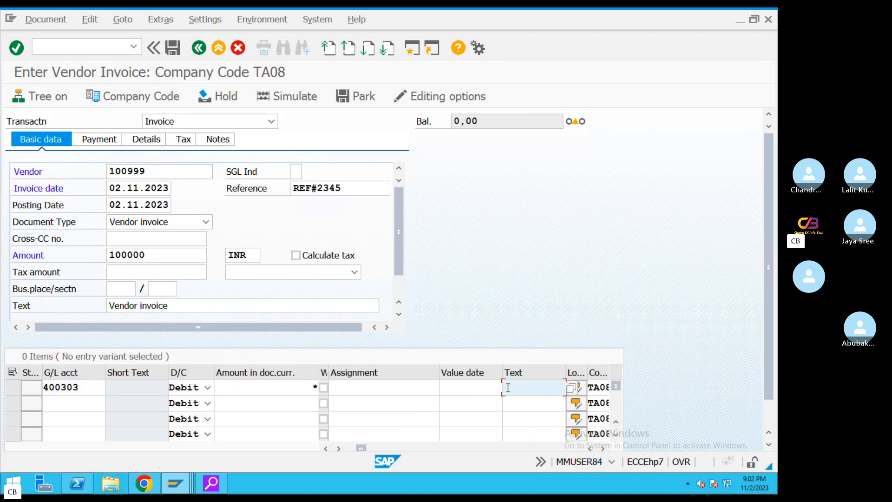
left_click(508, 387)
left_click(524, 279)
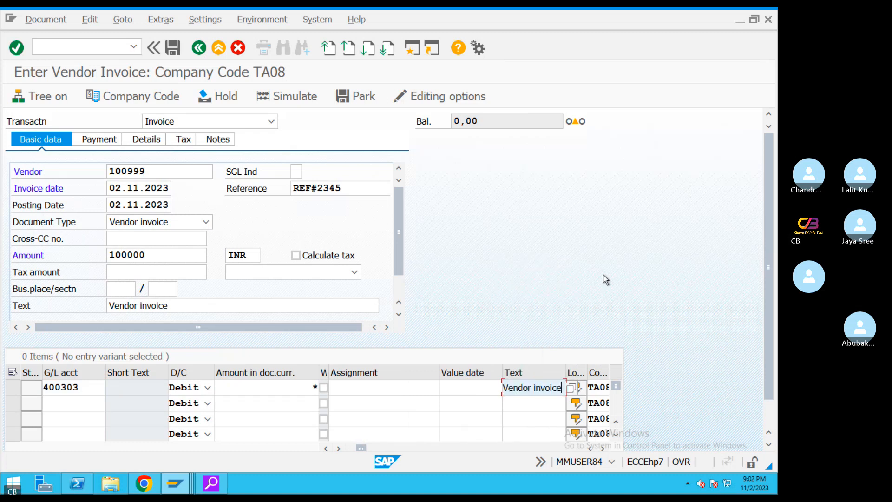
Acknowledge the down payment notice and change the payment terms to 0001
left_click(113, 140)
left_click(394, 441)
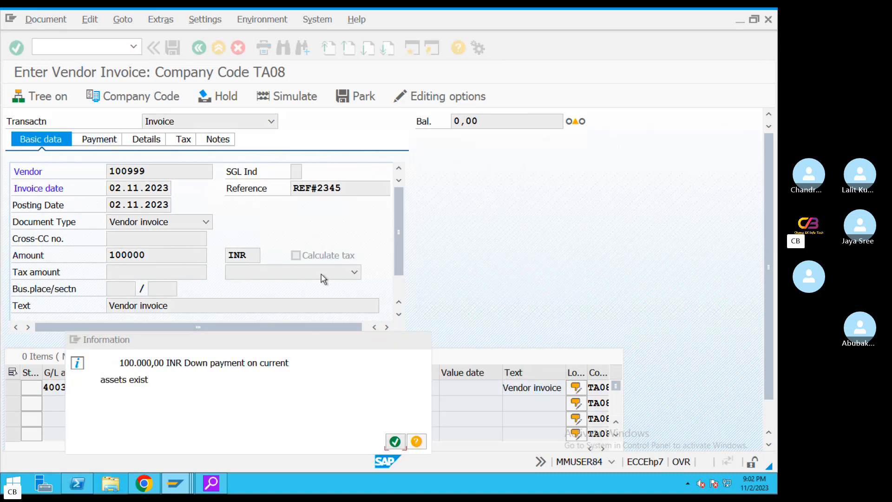
double_click(279, 171)
key("BackSpace")
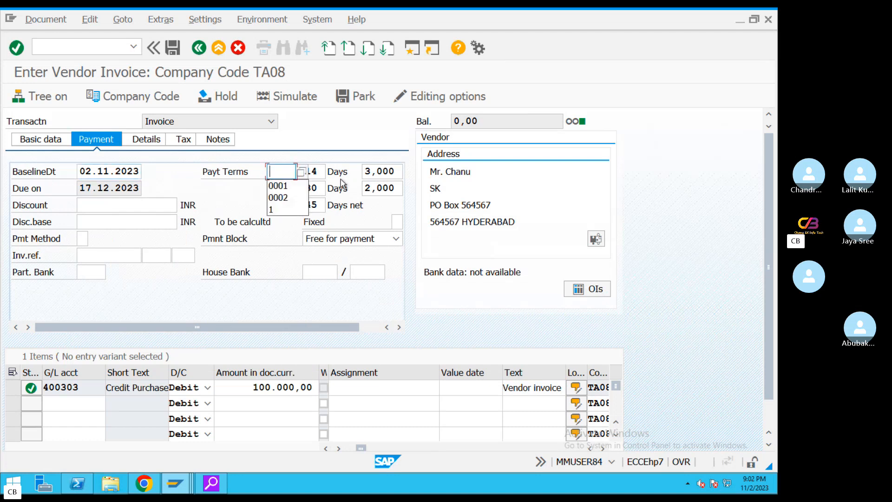
left_click(281, 185)
key("Return")
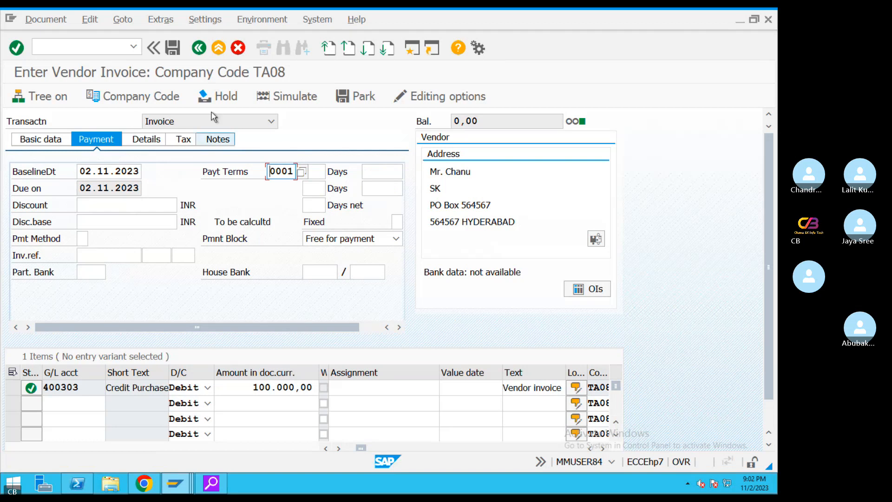
left_click(46, 20)
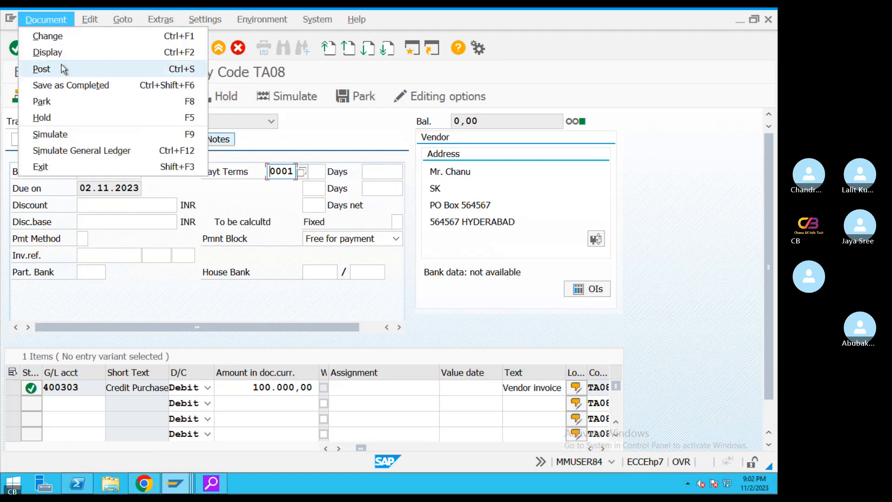
Simulate the invoice, balancing 100,000 INR between vendor 100999 and G/L 400303, then post it
left_click(64, 139)
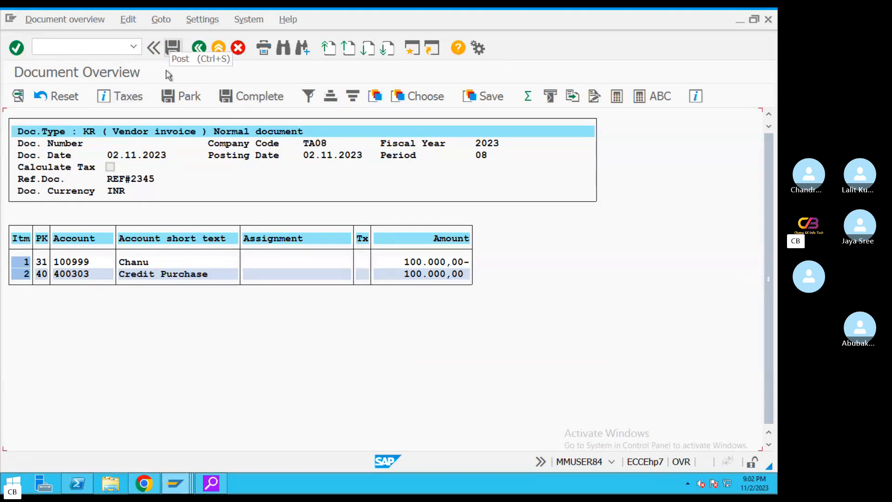
left_click(158, 274)
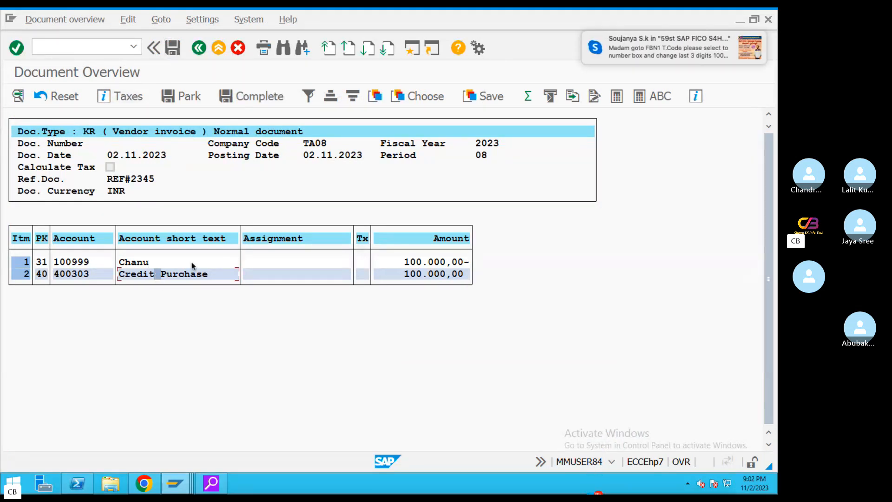
left_click(175, 49)
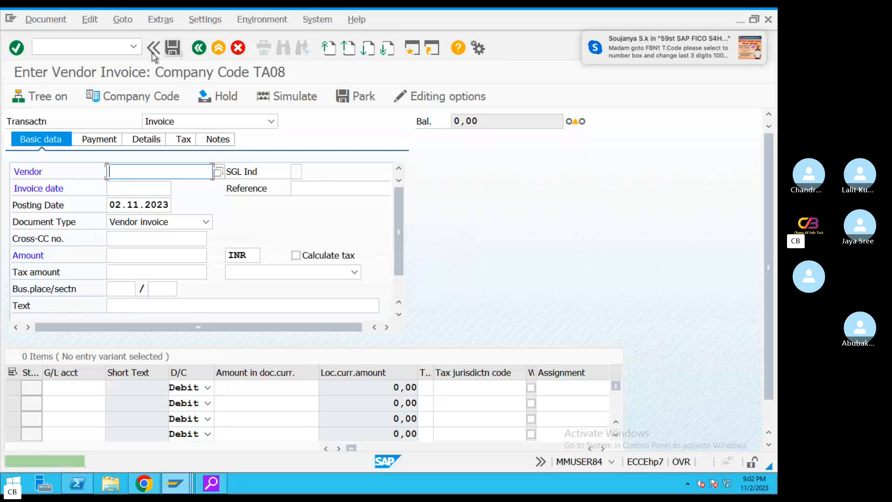
Refresh the line item report and rerun it for vendor 100999 with normal items included
mouse_move(171, 491)
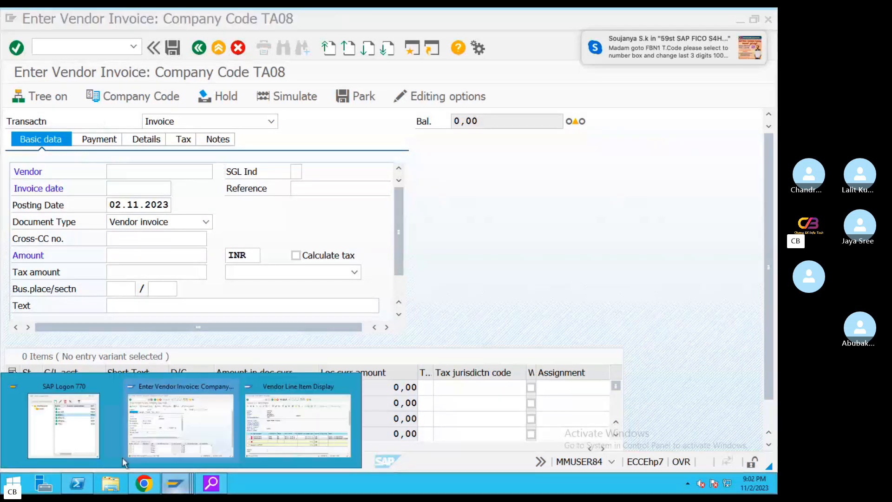
left_click(343, 403)
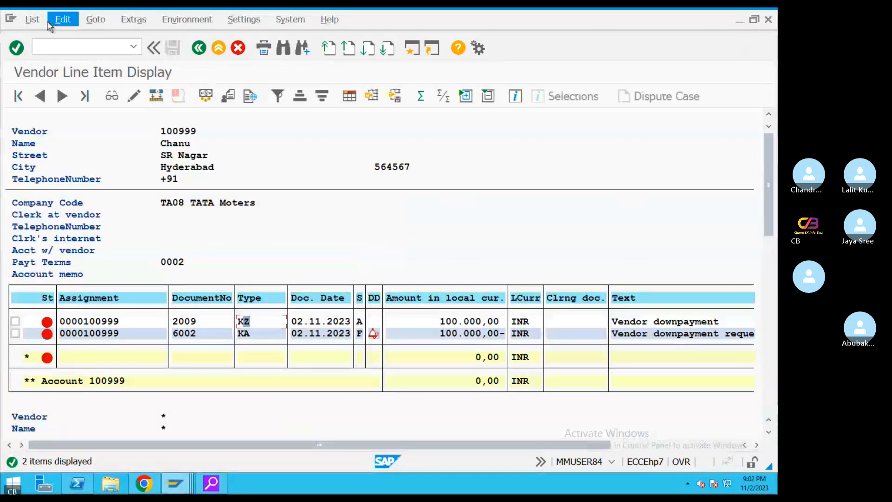
left_click(32, 19)
left_click(48, 52)
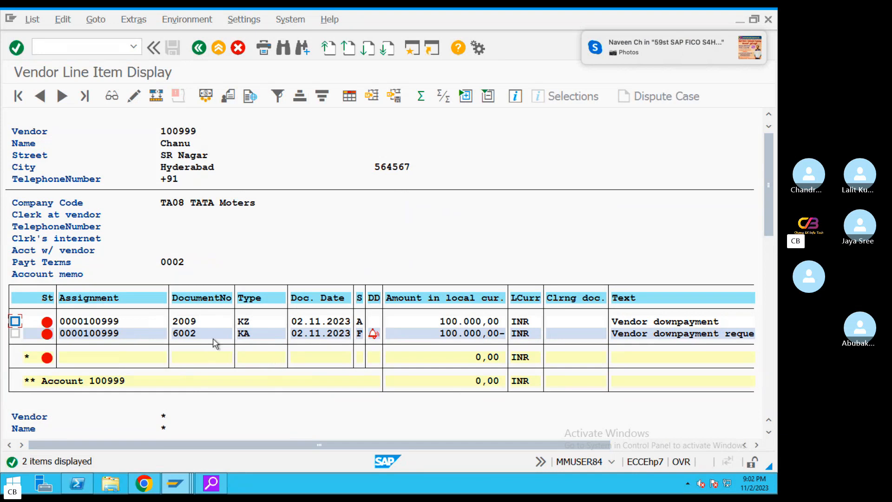
left_click(200, 48)
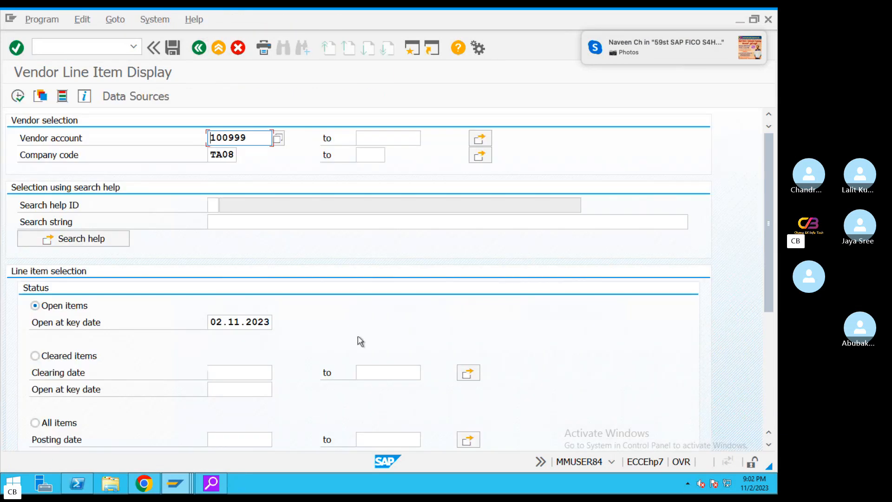
scroll(764, 230, "down", 5)
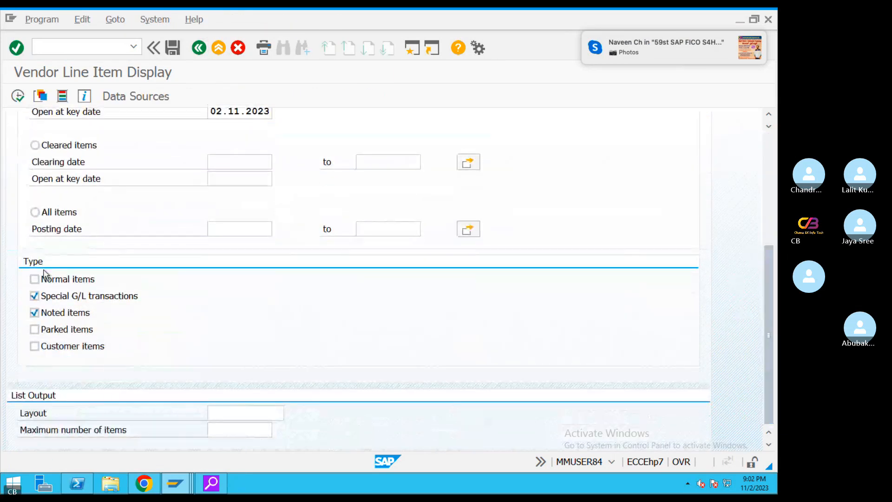
left_click(35, 279)
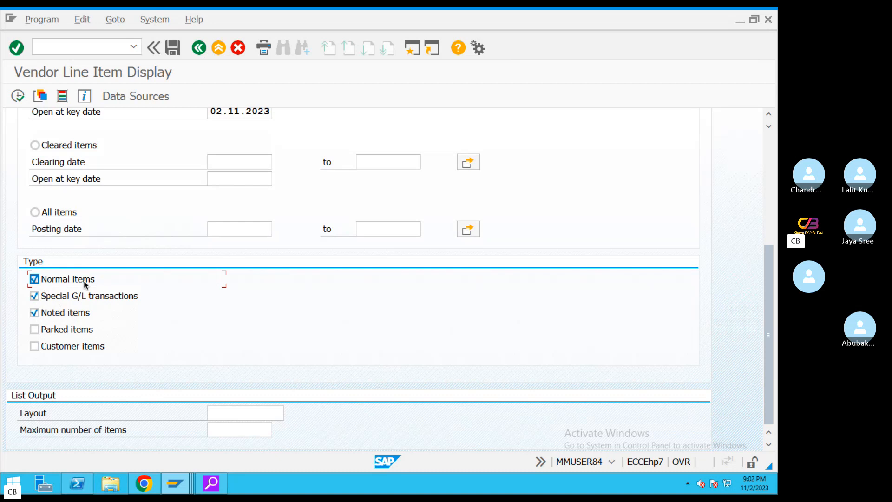
left_click(18, 95)
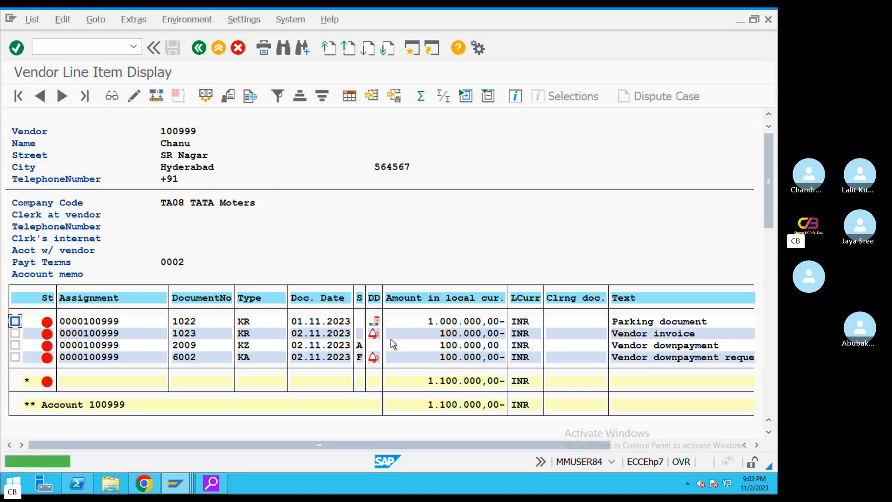
Review the listed items: invoice 1023, request 6002, down payment 2009 and the parking document
left_click(633, 324)
left_click(15, 321)
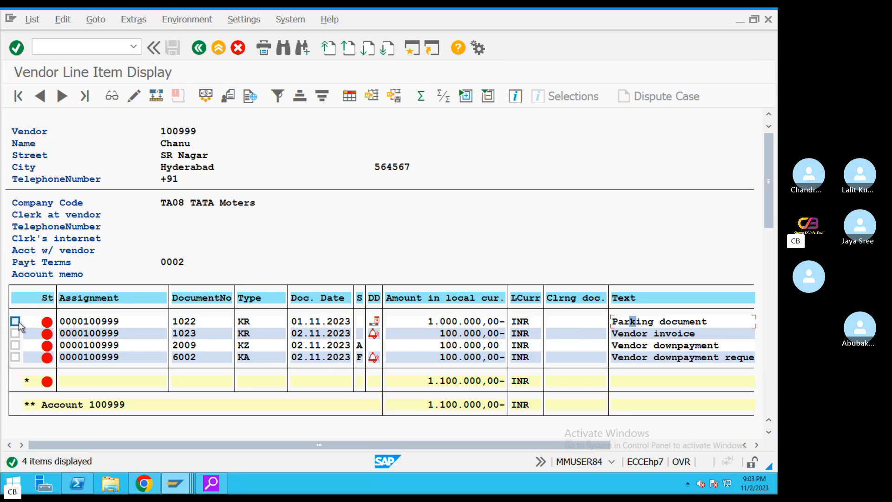
left_click(252, 333)
left_click(245, 356)
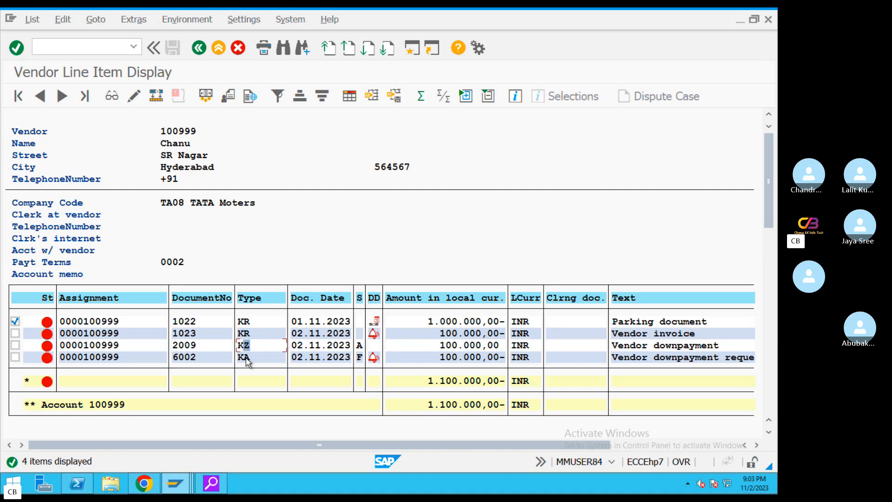
left_click(449, 344)
left_click(430, 322)
In the Word notes, highlight the Step 1, OBYR, F-47 and F-48 step lines
key("ctrl+Left")
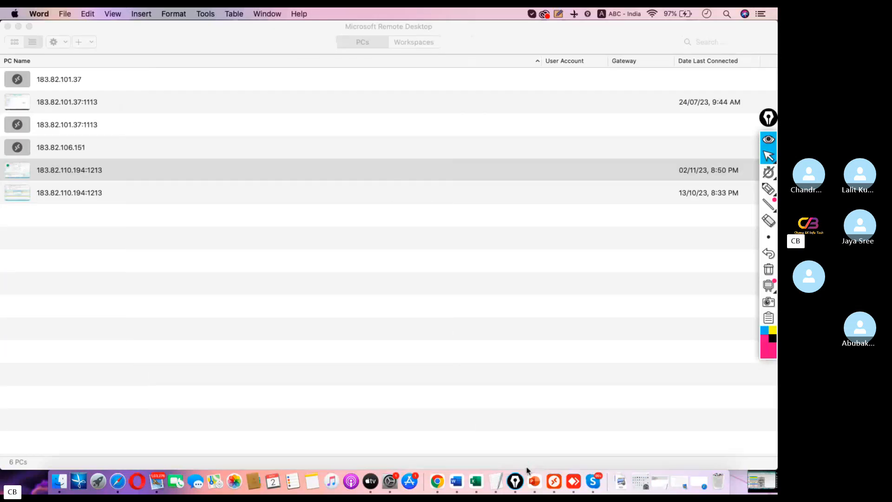
left_click(501, 482)
scroll(236, 237, "up", 10)
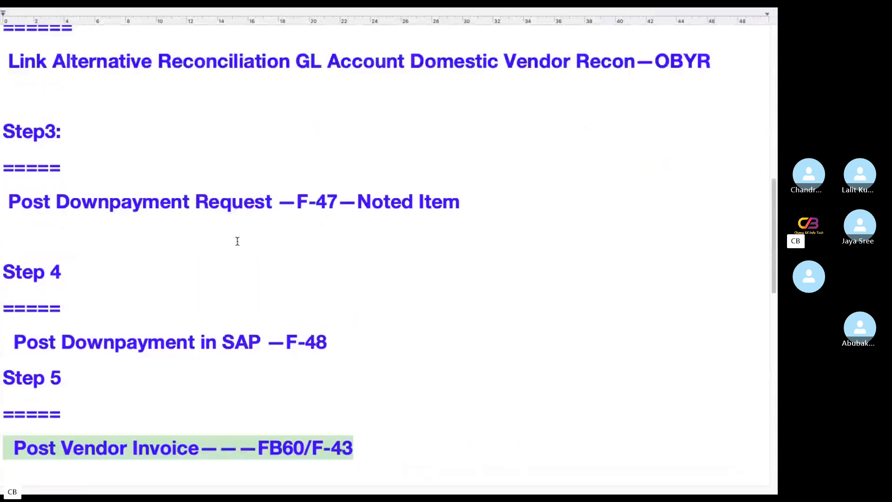
scroll(234, 236, "up", 3)
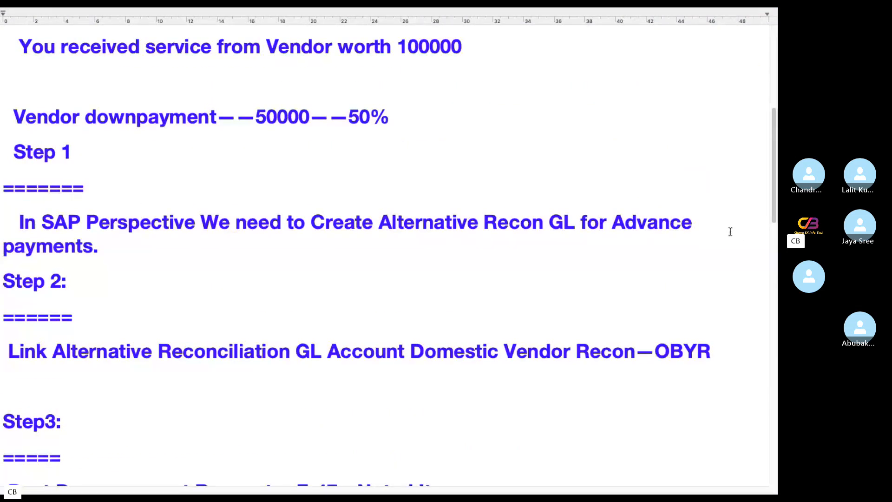
scroll(256, 220, "up", 2)
left_click_drag(2, 308, 110, 341)
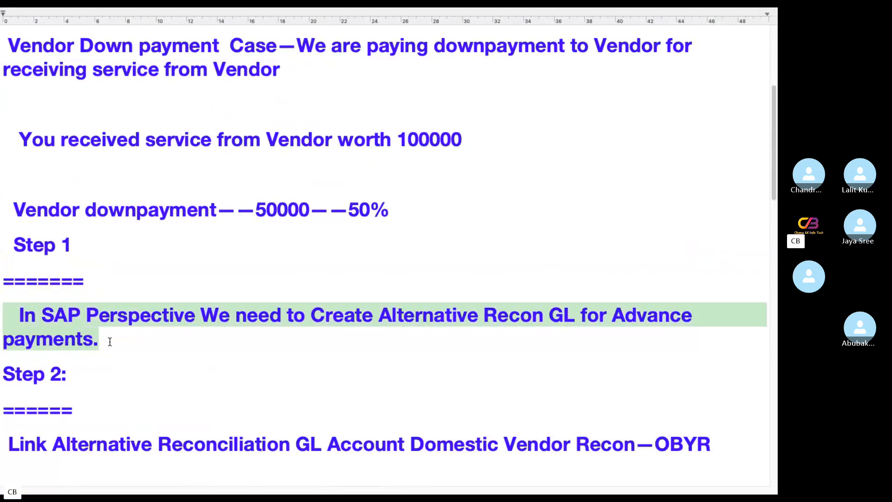
scroll(287, 319, "down", 5)
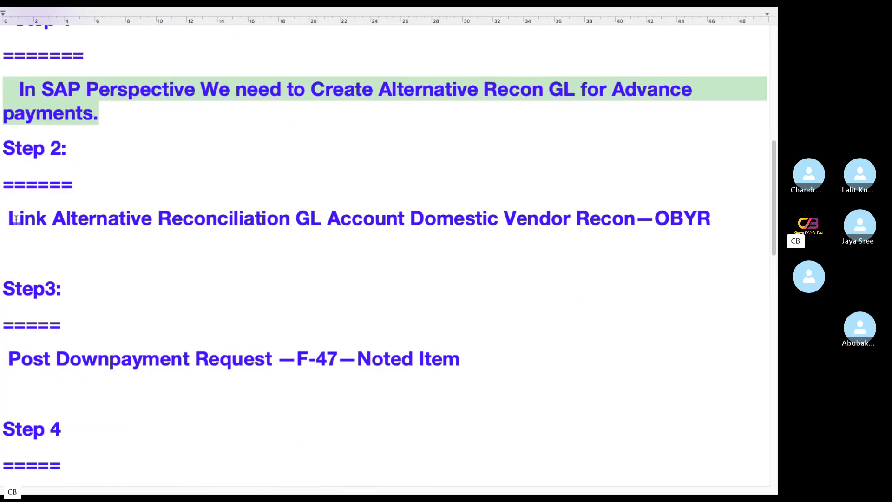
left_click_drag(717, 215, 1, 234)
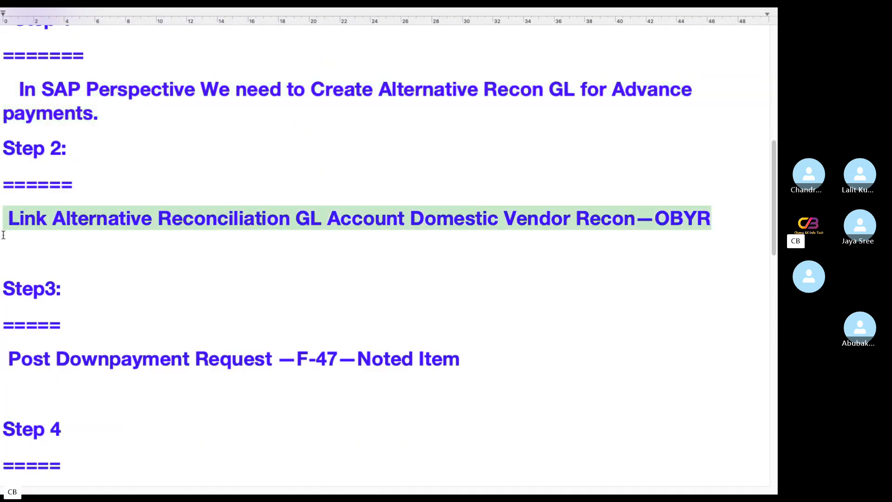
scroll(517, 305, "down", 2)
left_click_drag(477, 275, 1, 269)
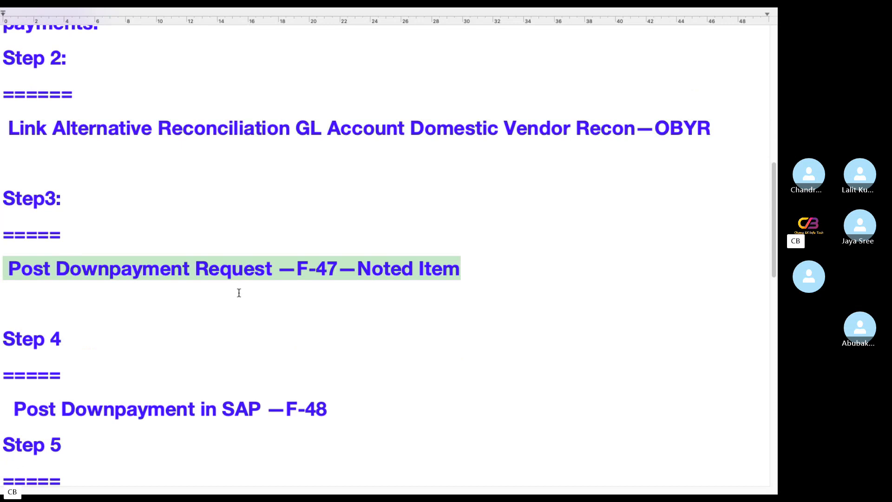
scroll(238, 292, "down", 3)
left_click_drag(359, 265, 1, 258)
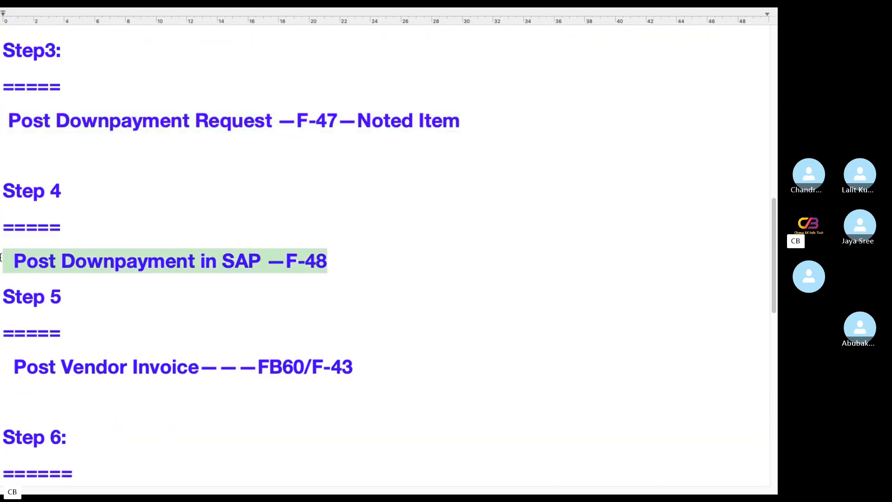
left_click_drag(363, 367, 1, 361)
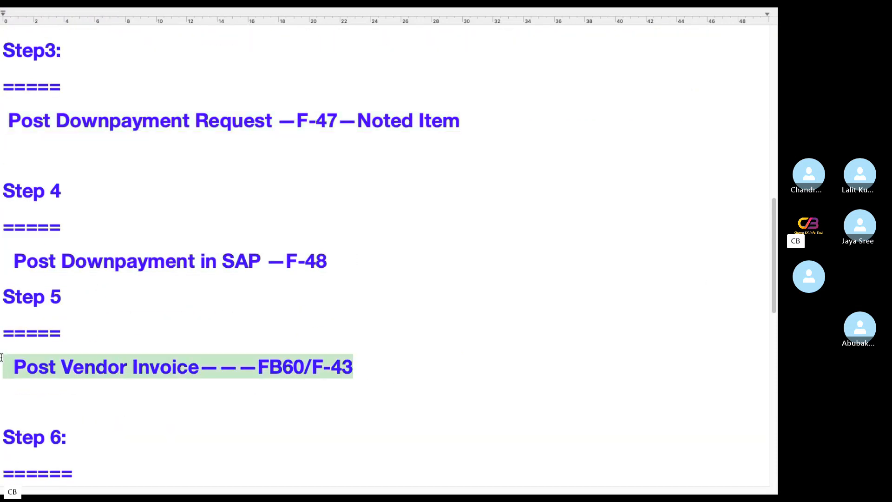
scroll(377, 381, "down", 5)
Append '/F110' to the Step 6 F-44 line and return to Remote Desktop
left_click_drag(417, 241, 1, 241)
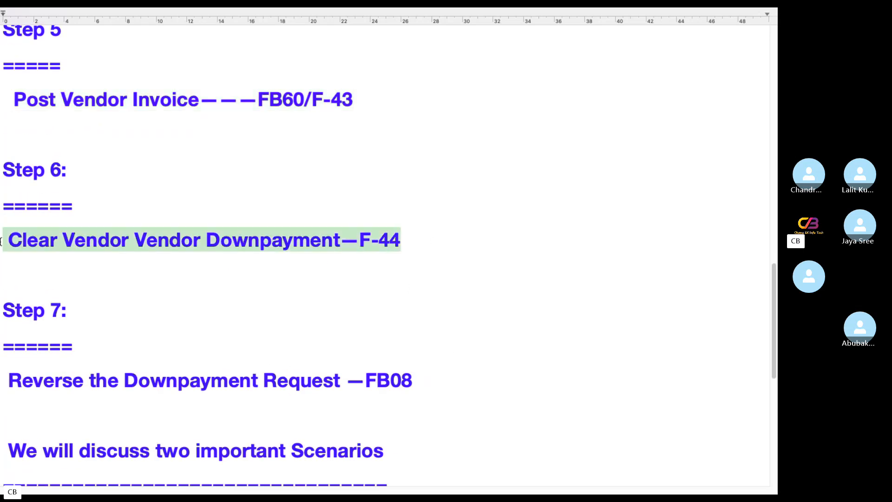
left_click(430, 236)
type("/F110")
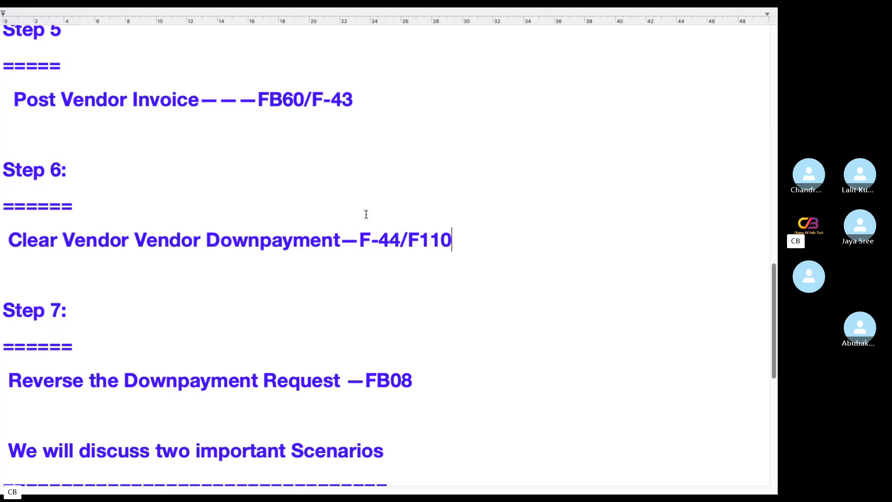
left_click_drag(358, 239, 482, 242)
left_click(362, 240)
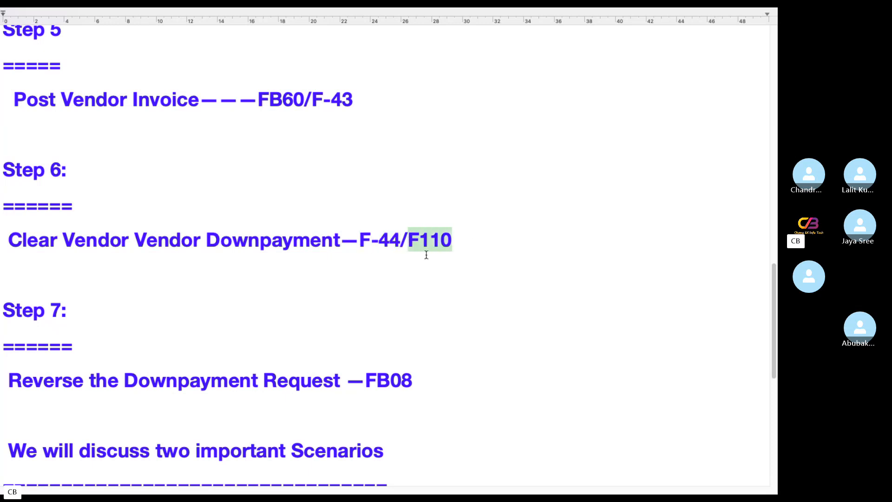
key("ctrl+Left")
Display document 1022 and confirm it belongs to vendor 100999
left_click(551, 459)
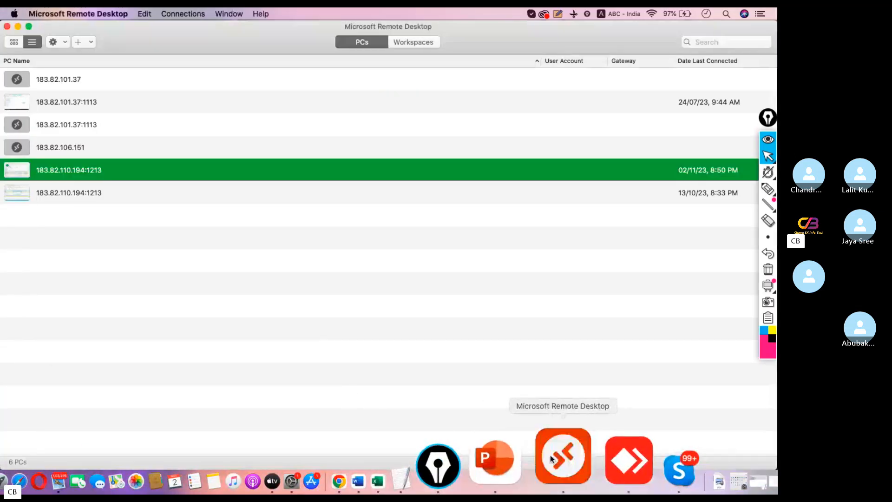
left_click(270, 337)
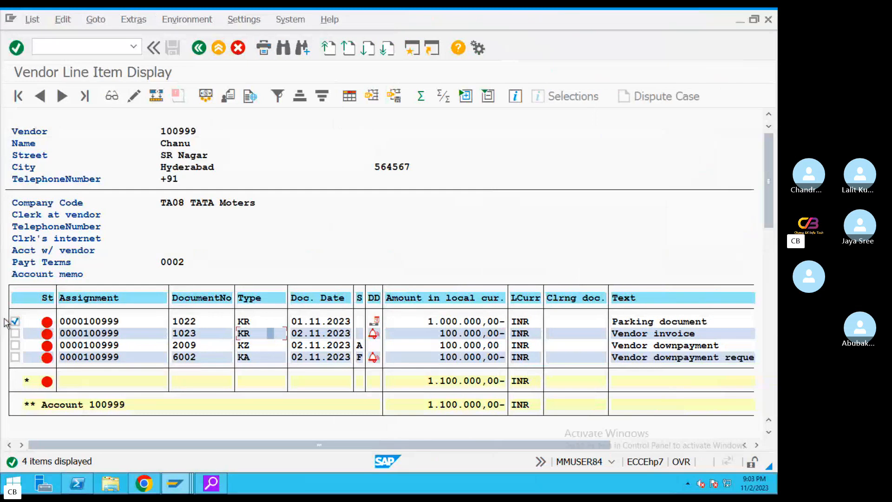
left_click(15, 333)
left_click(15, 321)
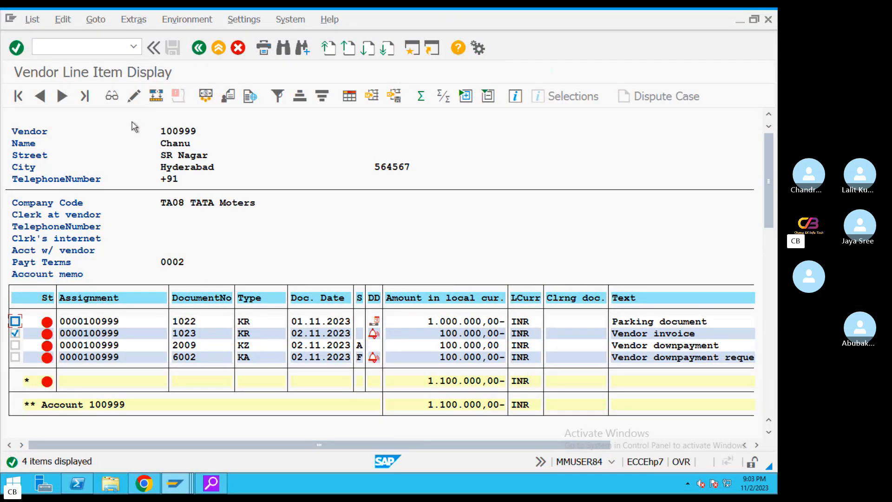
left_click(114, 97)
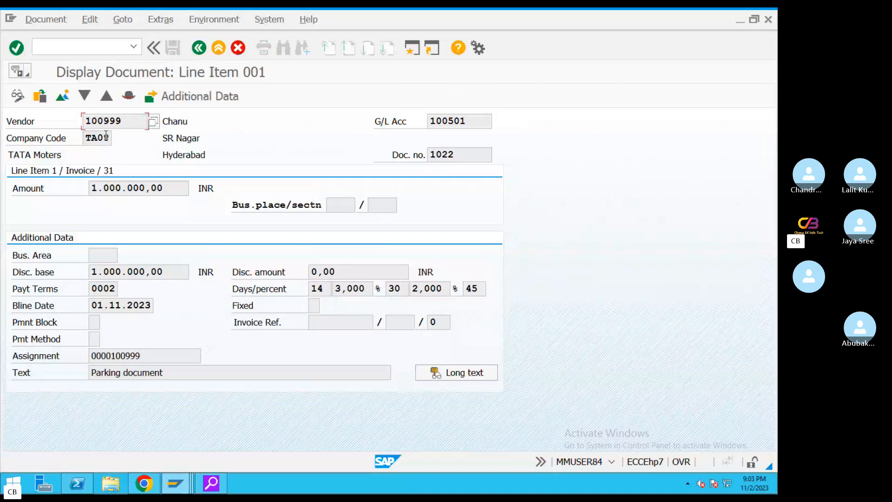
left_click_drag(123, 120, 51, 120)
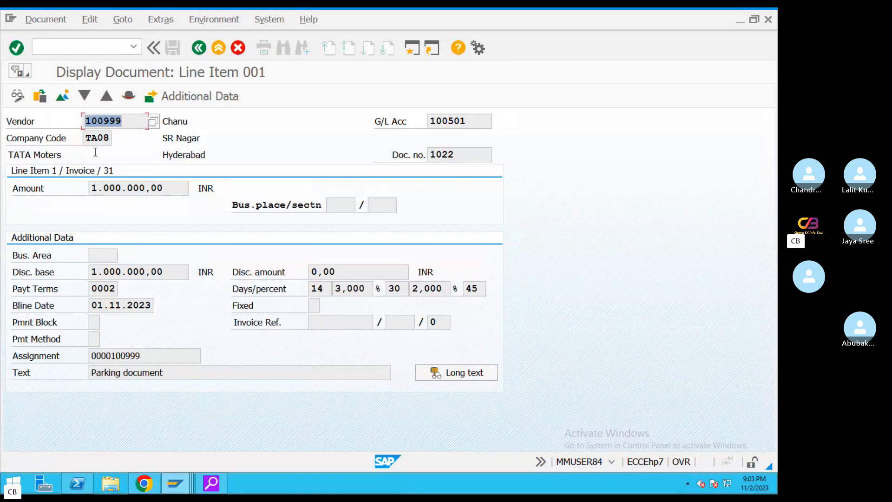
left_click(199, 47)
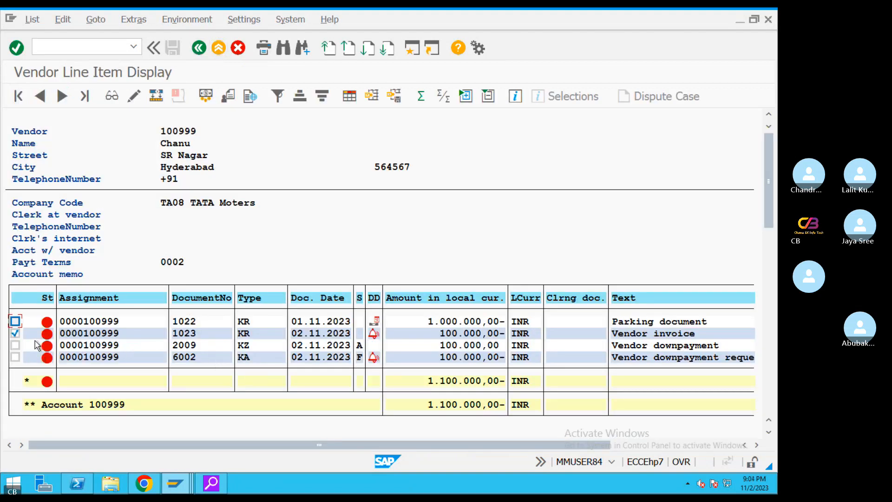
Review down payment 2009's line items, noting G/L account 200110 and vendor 100999
left_click(17, 345)
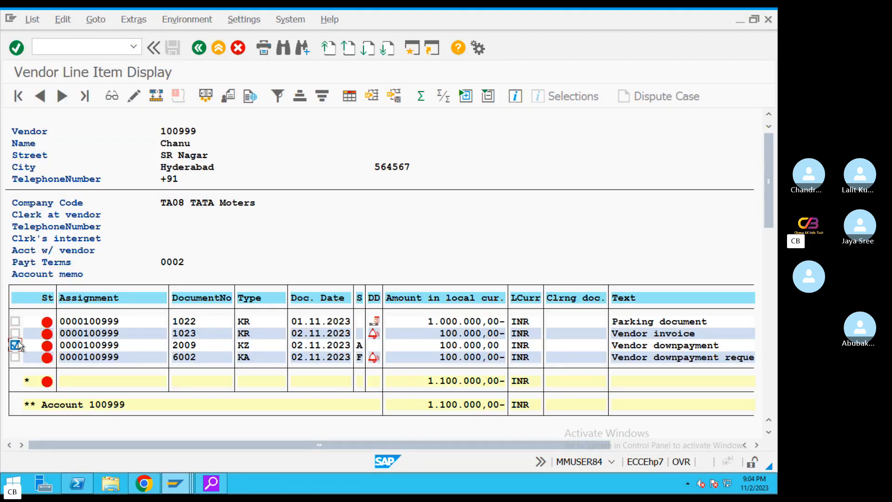
left_click(111, 96)
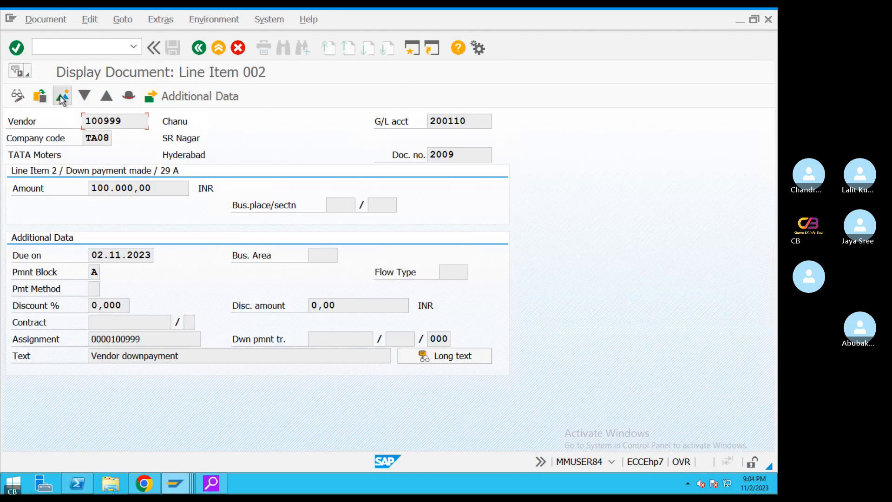
left_click(62, 99)
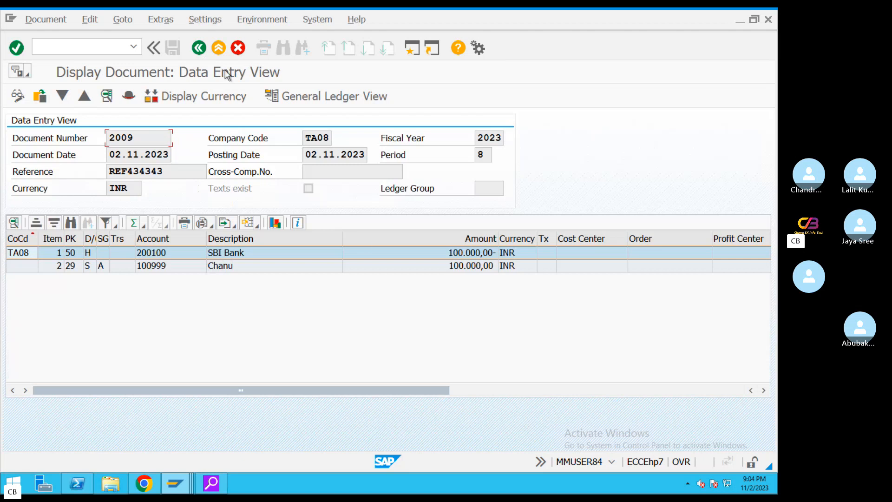
left_click(199, 47)
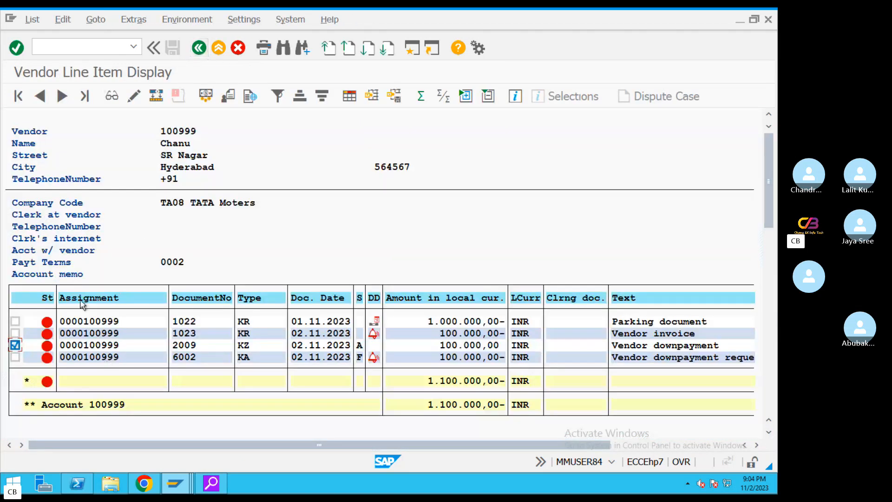
left_click(111, 97)
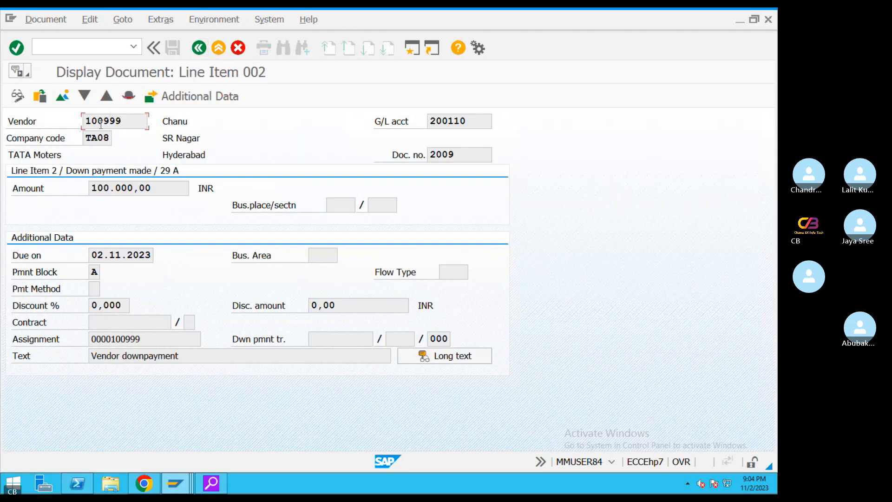
left_click(478, 122)
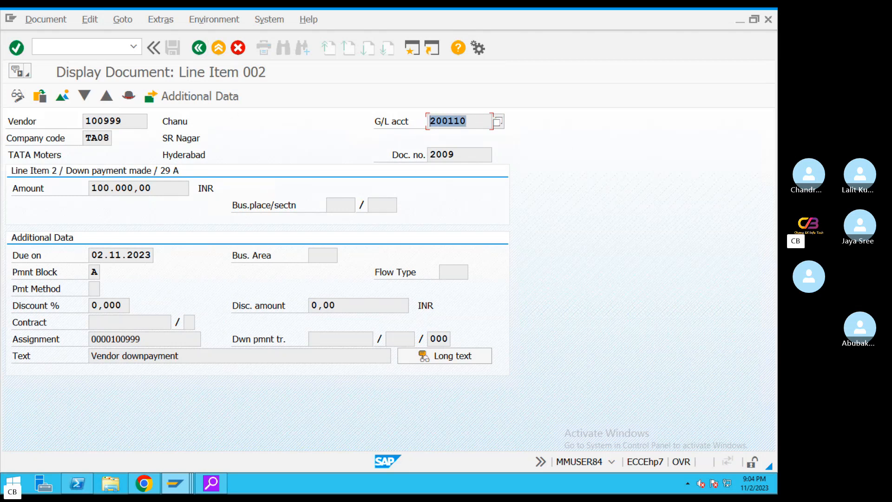
left_click(112, 119)
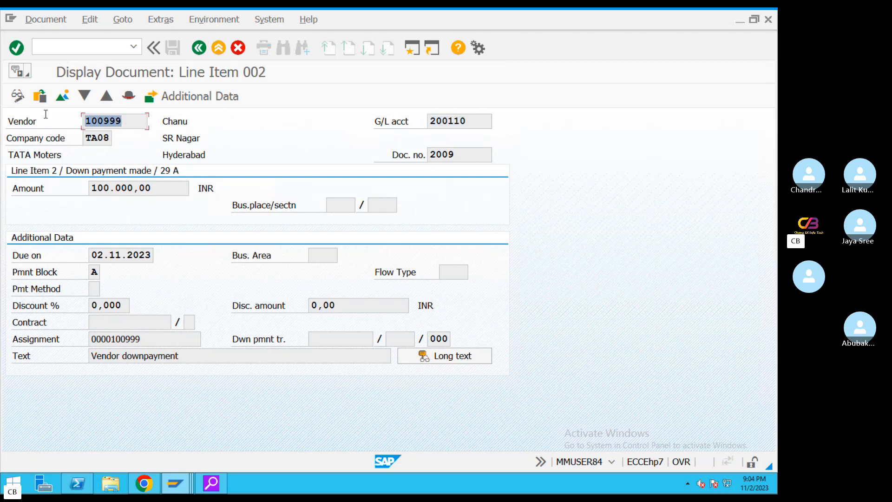
left_click(479, 121)
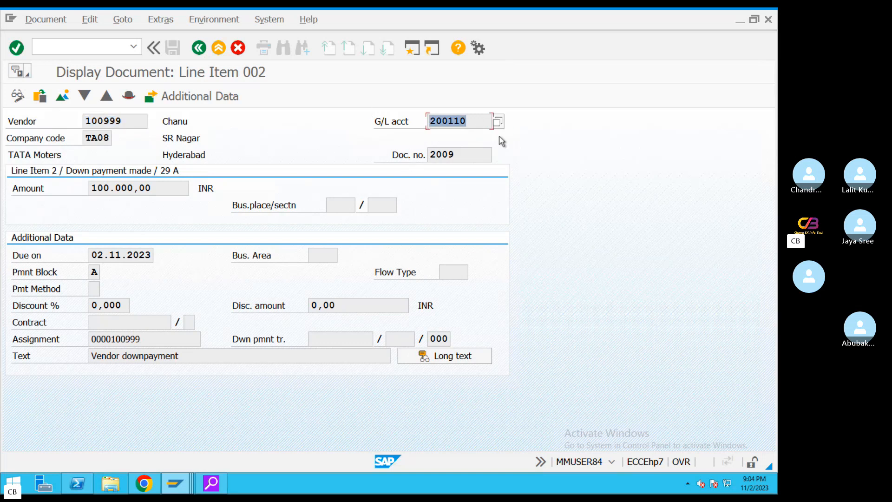
left_click(200, 48)
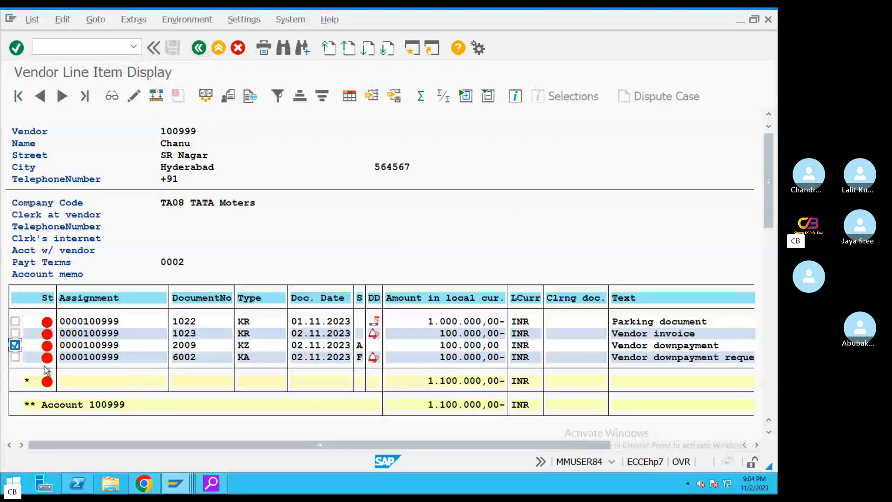
Review invoice 1023's line item with G/L account 100501, then start a second SAP session
left_click(15, 333)
left_click(112, 96)
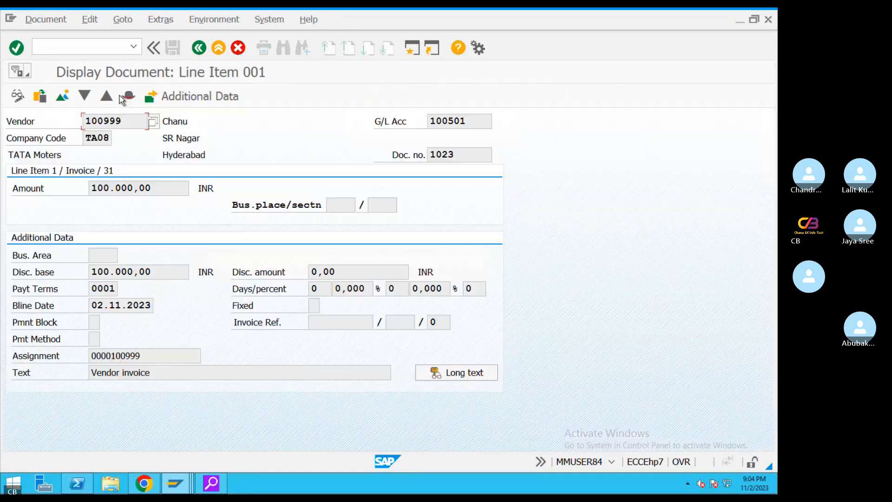
left_click(139, 122)
left_click(470, 121)
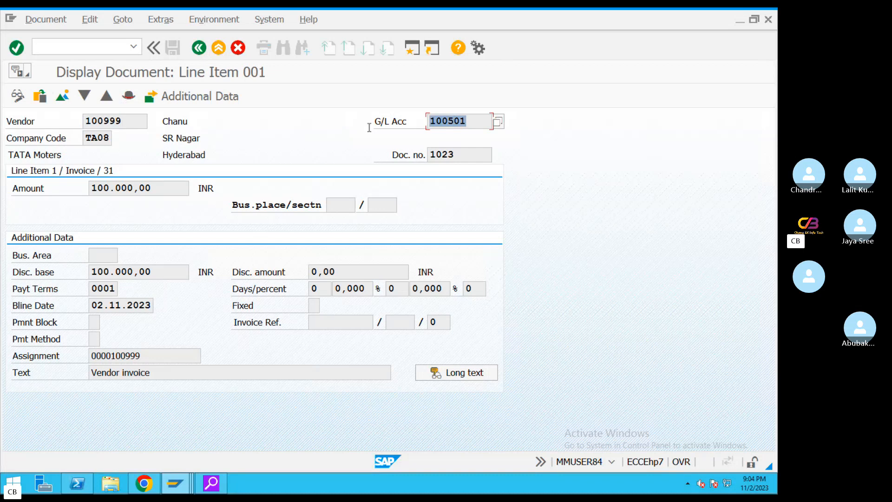
left_click(199, 48)
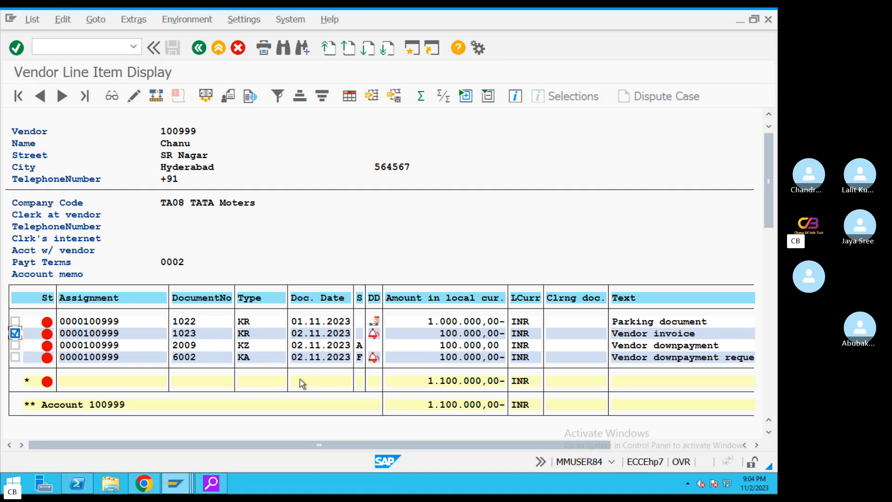
left_click(415, 49)
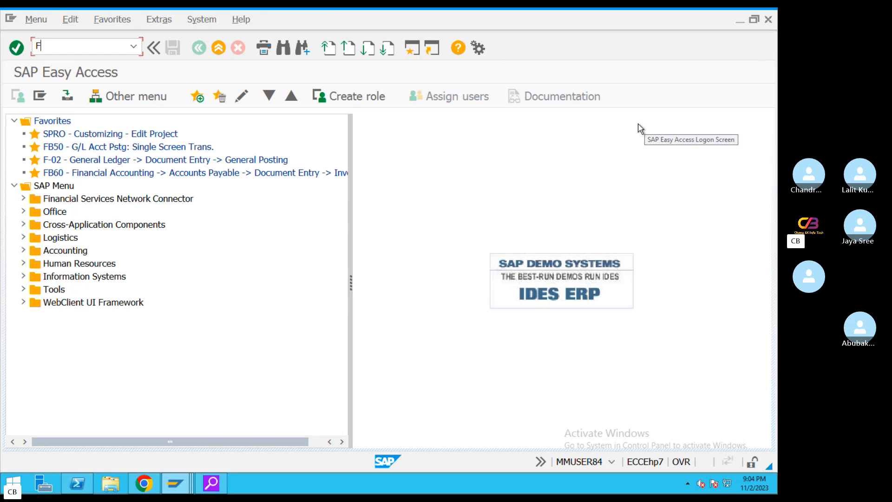
In F-44, pick vendor 100999 in TA08 via F4 and list its open items
key("Return")
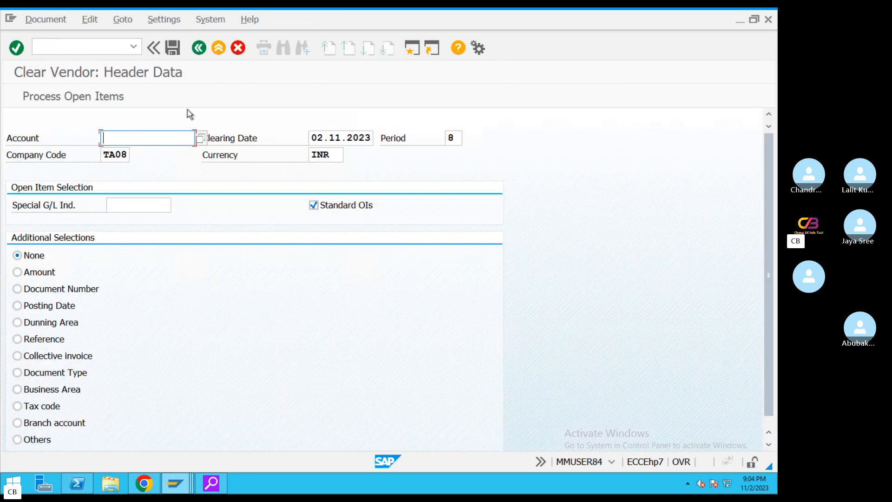
left_click(200, 138)
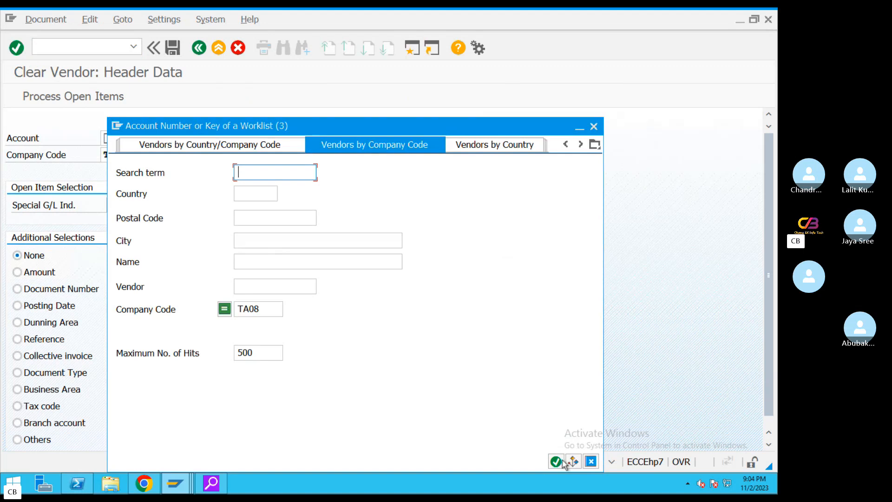
left_click(556, 461)
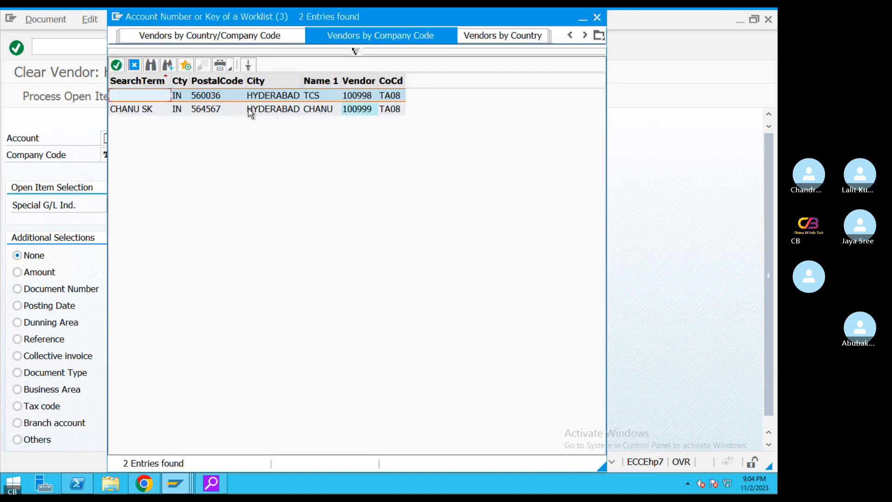
left_click(251, 110)
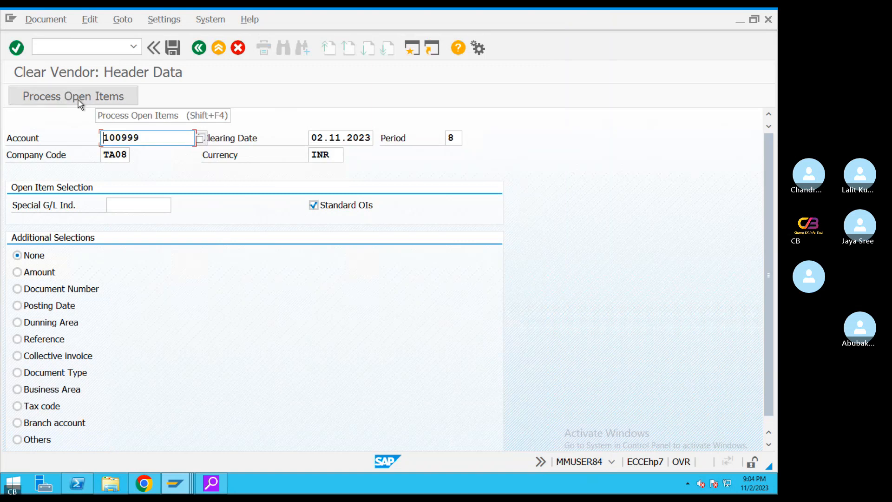
left_click(78, 99)
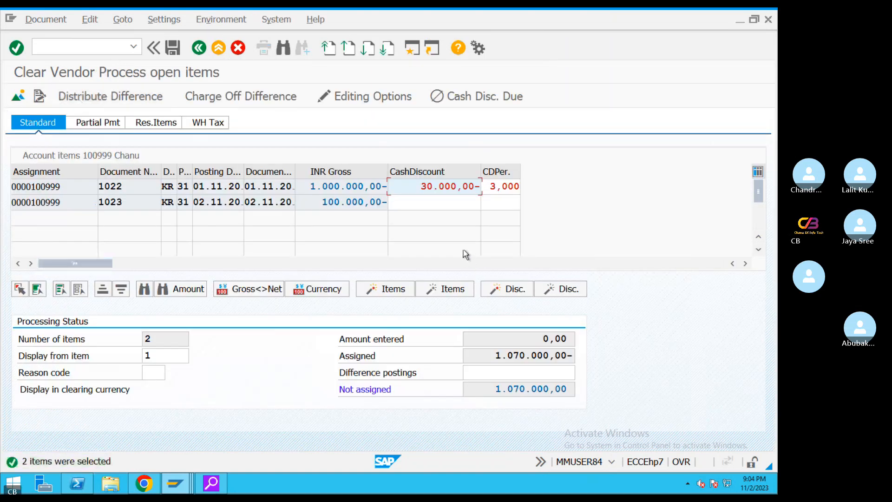
Check the 30.000,00 cash discount on item 1022, then return to the vendor line item list
left_click(164, 188)
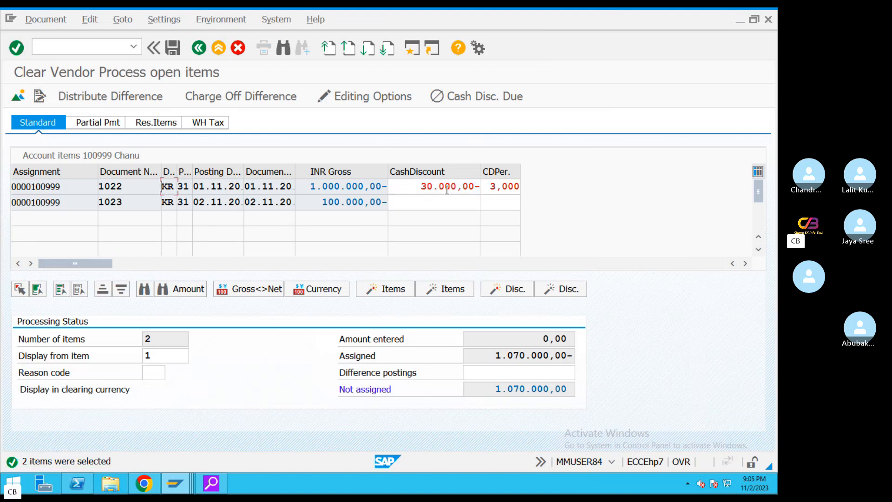
double_click(479, 190)
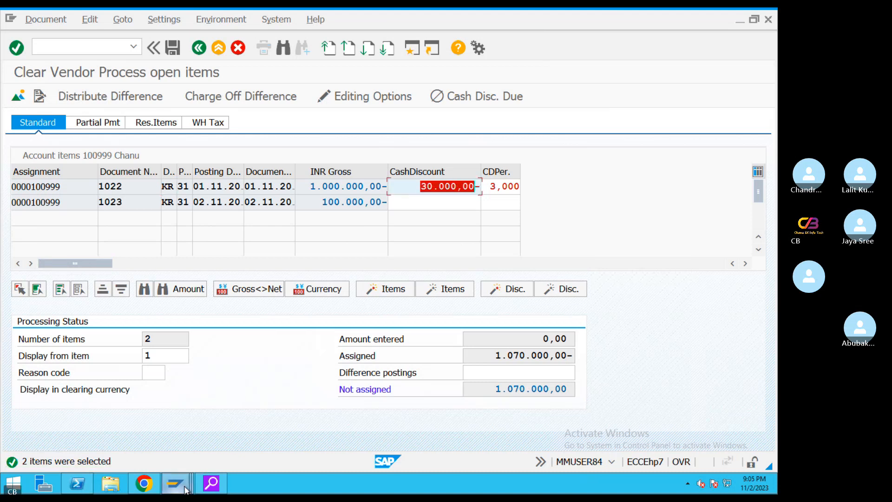
mouse_move(176, 483)
left_click(278, 435)
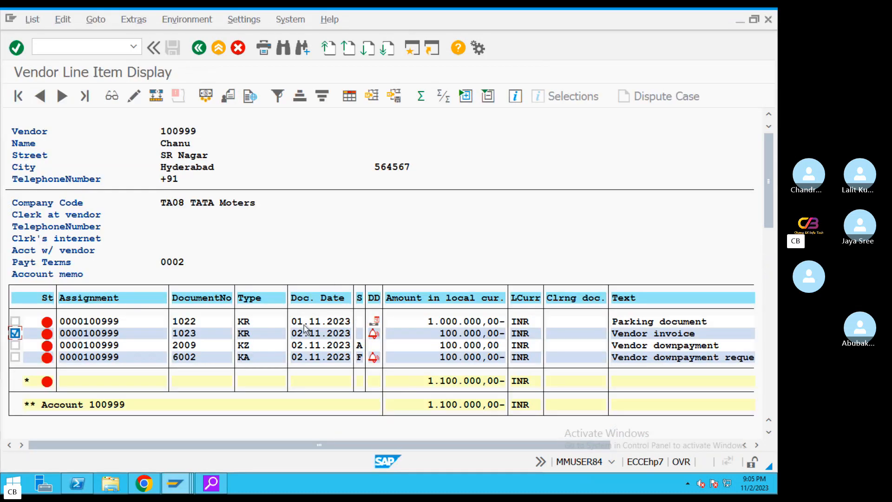
Check invoice 1023's payment terms 0001 and compare with 1022's 1.000.000,00 gross amount
double_click(255, 336)
double_click(112, 289)
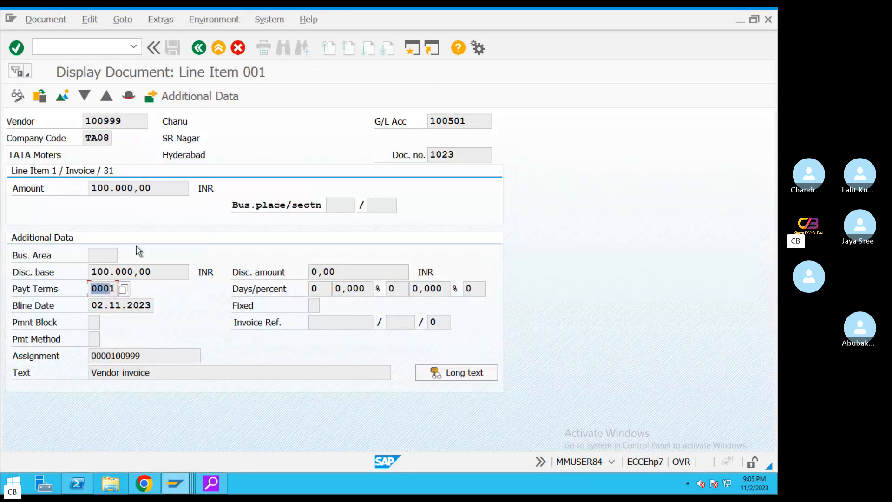
mouse_move(175, 484)
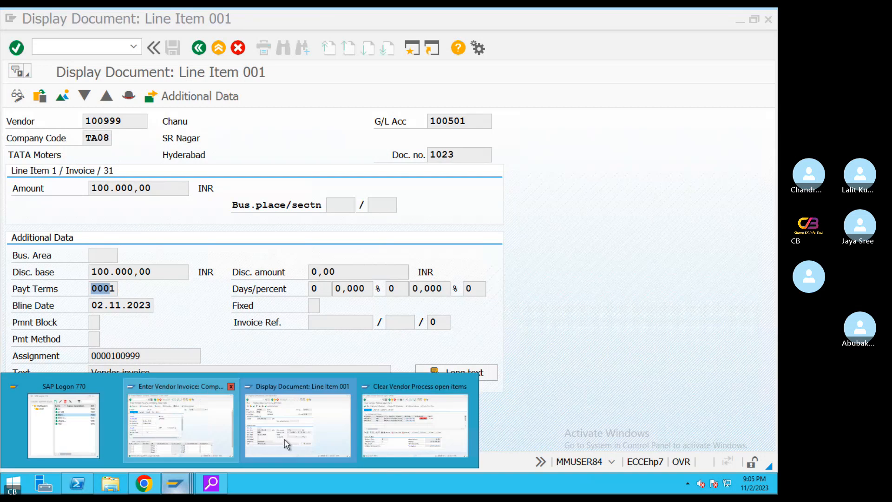
left_click(408, 441)
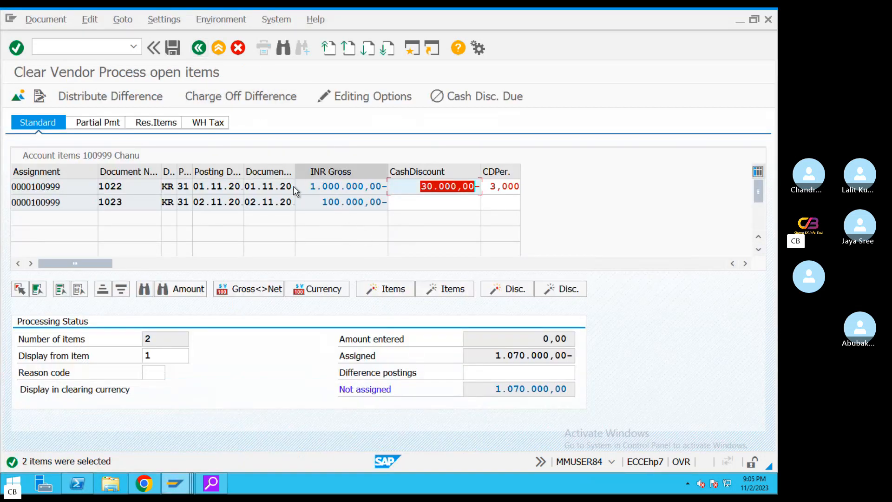
left_click(384, 189)
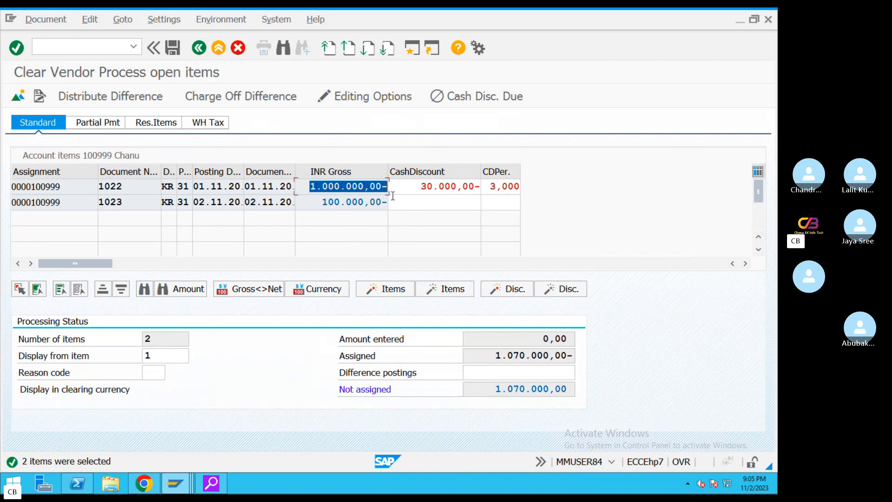
Exit the open-item clearing, discarding the unposted entry
left_click(203, 52)
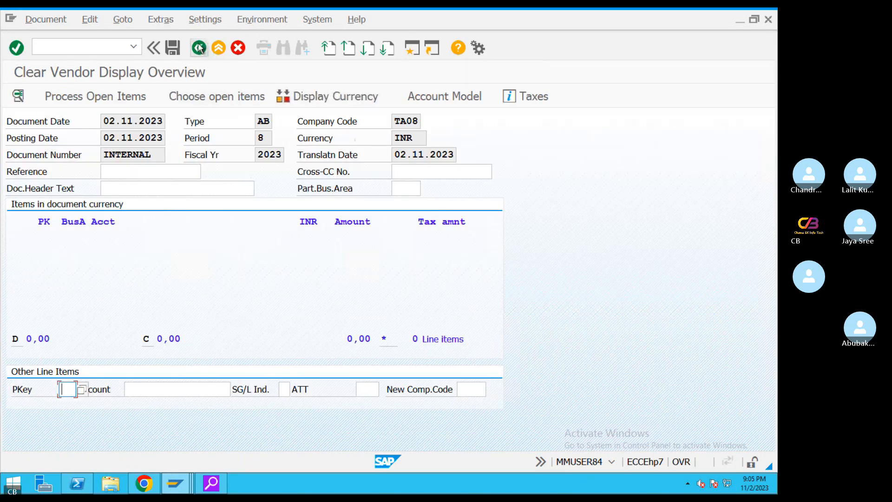
left_click(200, 48)
left_click(234, 313)
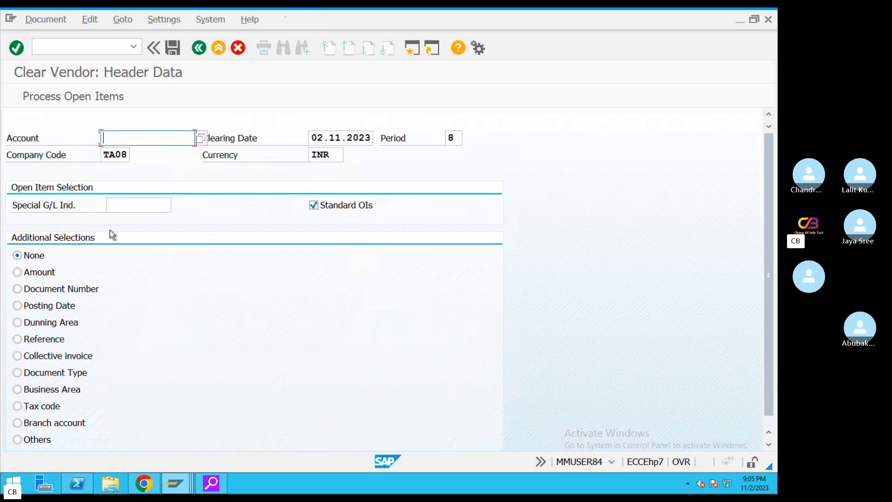
Enter vendor 100999 with special G/L indicator A and list its open items
left_click(120, 204)
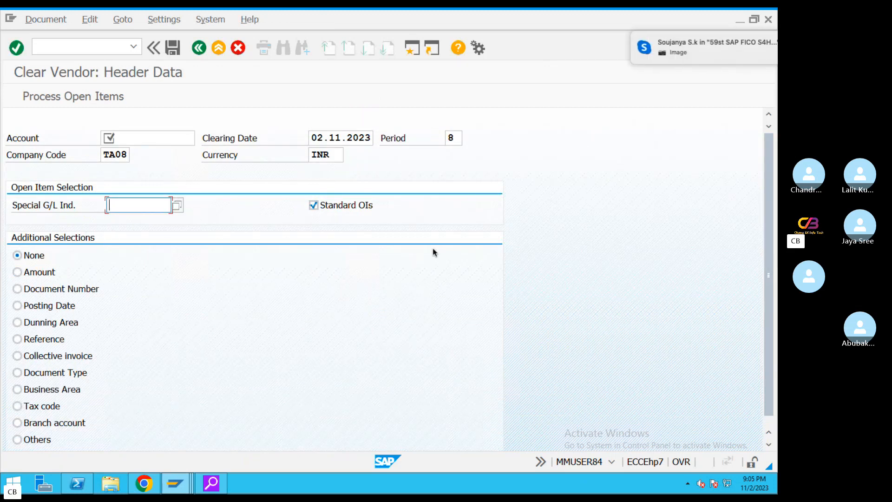
type("A")
left_click(156, 138)
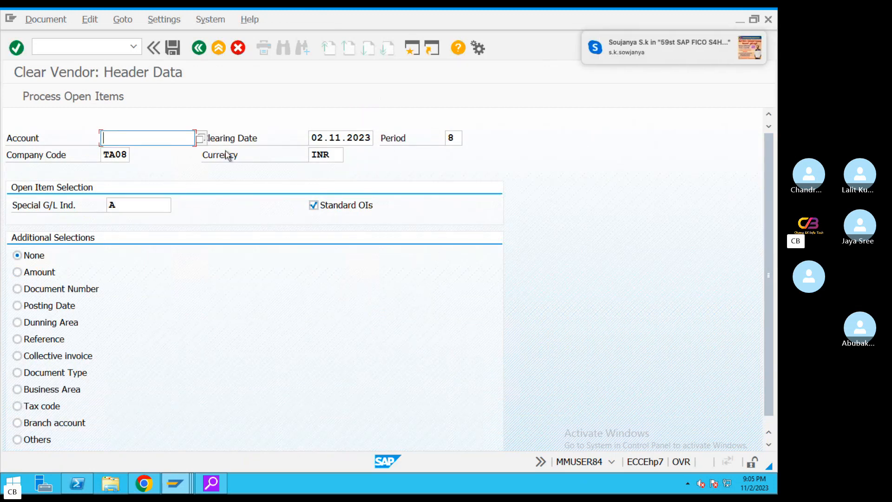
left_click(155, 152)
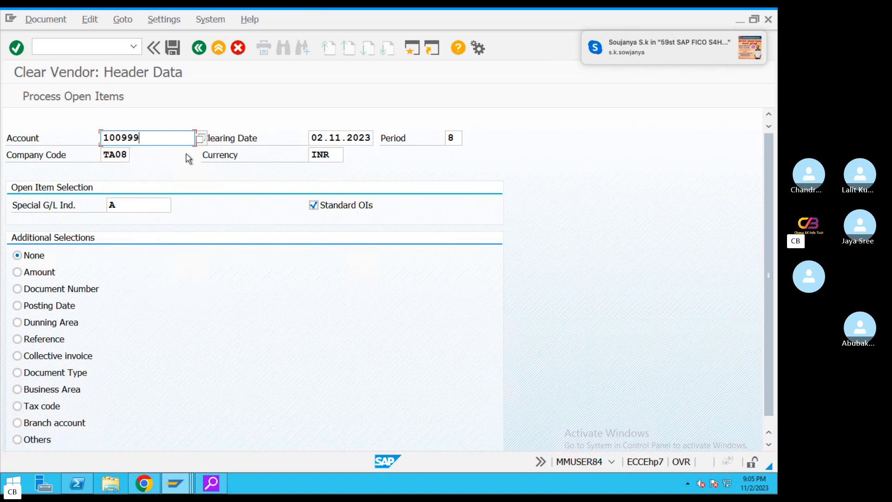
double_click(133, 205)
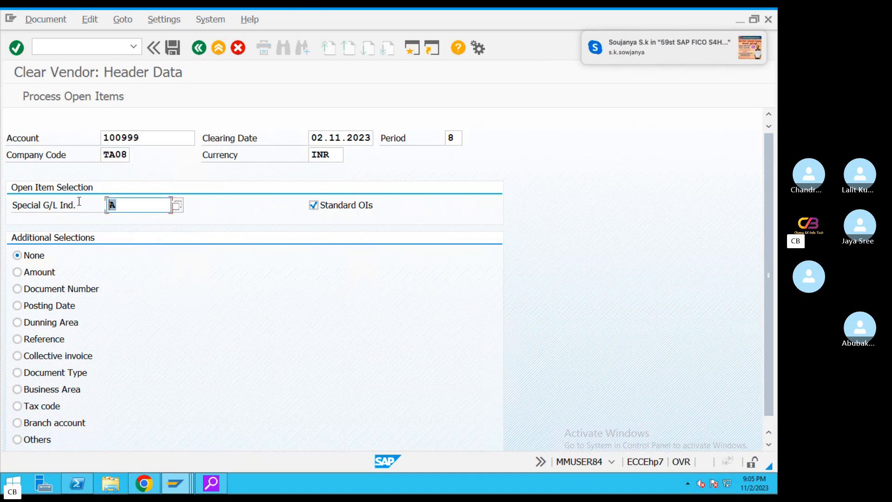
left_click(118, 206)
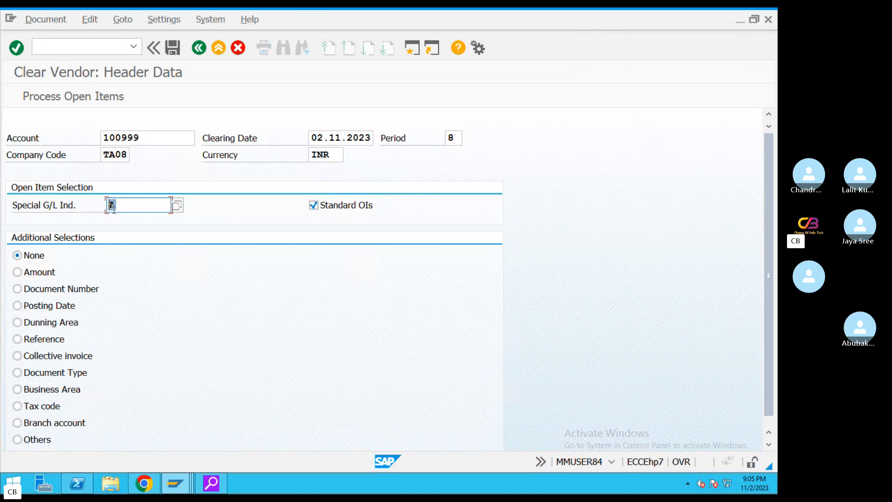
left_click(74, 96)
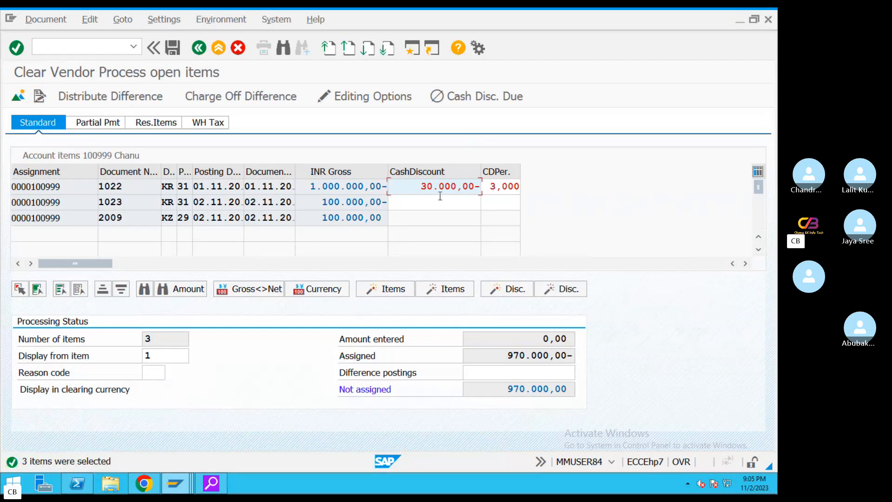
Deactivate invoice 1022, leaving 1023 and the down payment at 100.000,00, and simulate the clearing
double_click(344, 185)
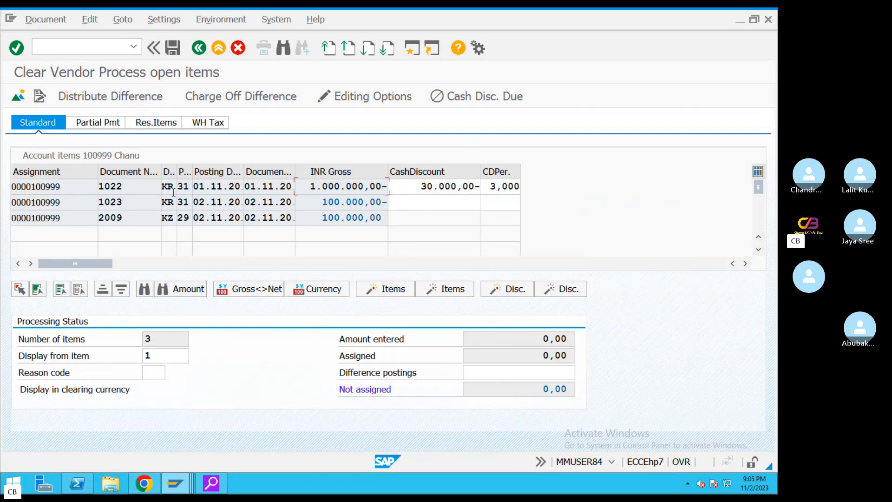
double_click(318, 208)
double_click(310, 221)
left_click_drag(309, 185, 392, 188)
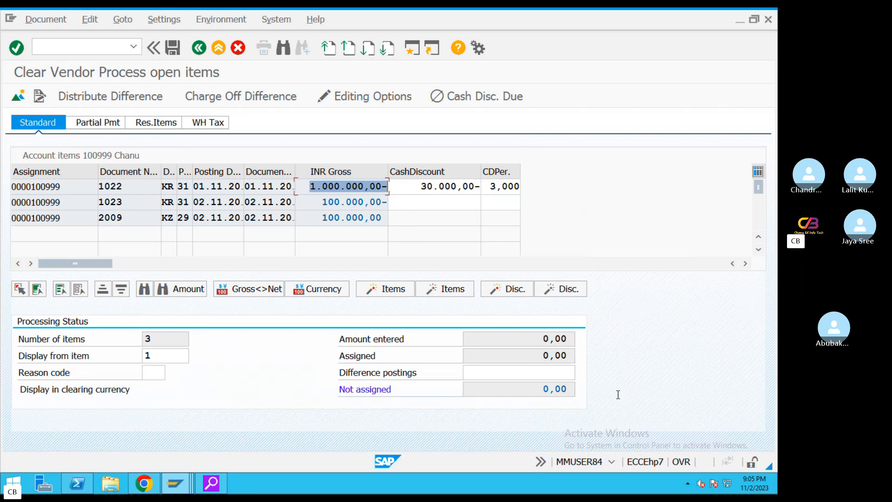
left_click(46, 20)
left_click(53, 52)
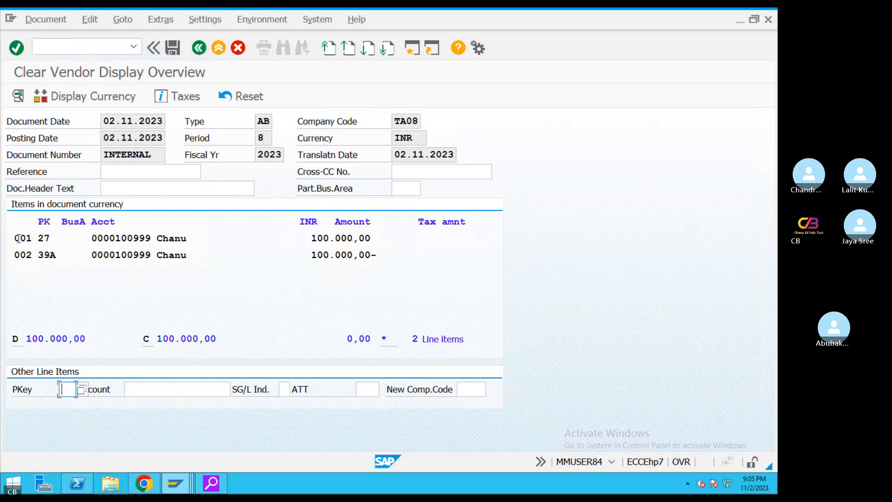
Verify the balanced 100.000,00 debit and credit lines and post the clearing document
left_click_drag(14, 238, 390, 243)
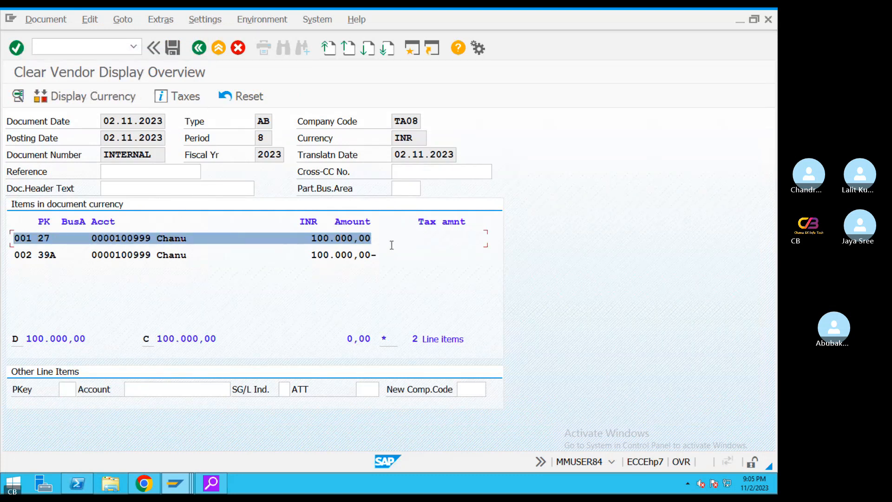
left_click_drag(14, 255, 351, 261)
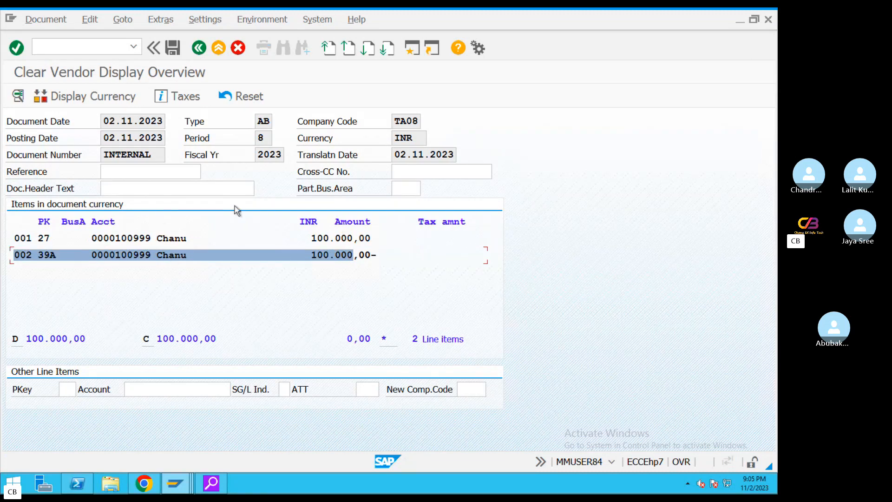
left_click(172, 47)
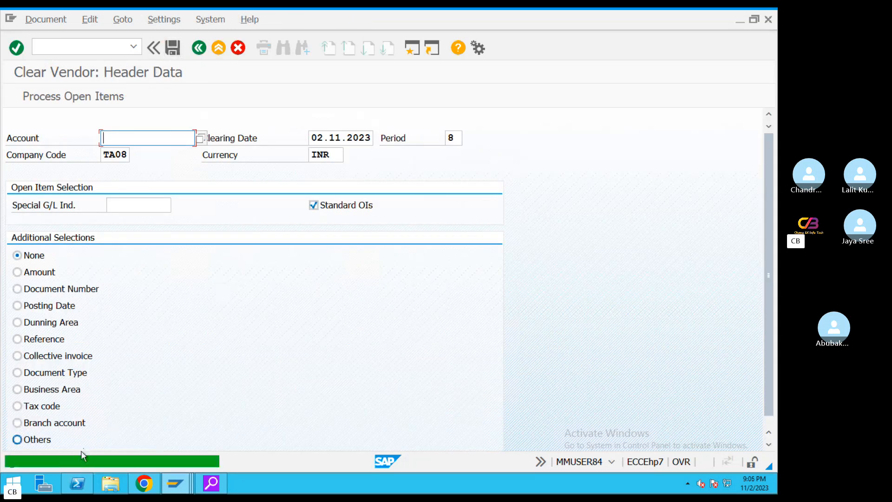
left_click(175, 483)
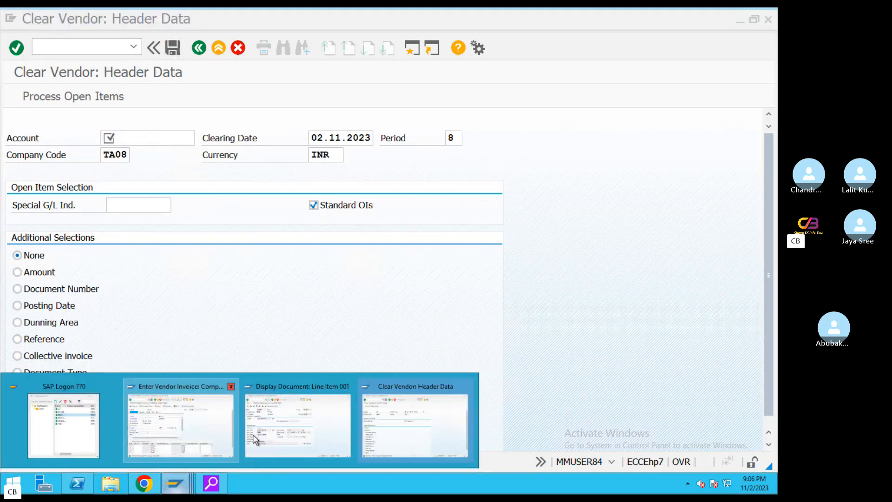
Run /nFBL1N for vendor 100999's open items and inspect the KA down payment request
left_click(399, 426)
key("ctrl+slash")
type("/")
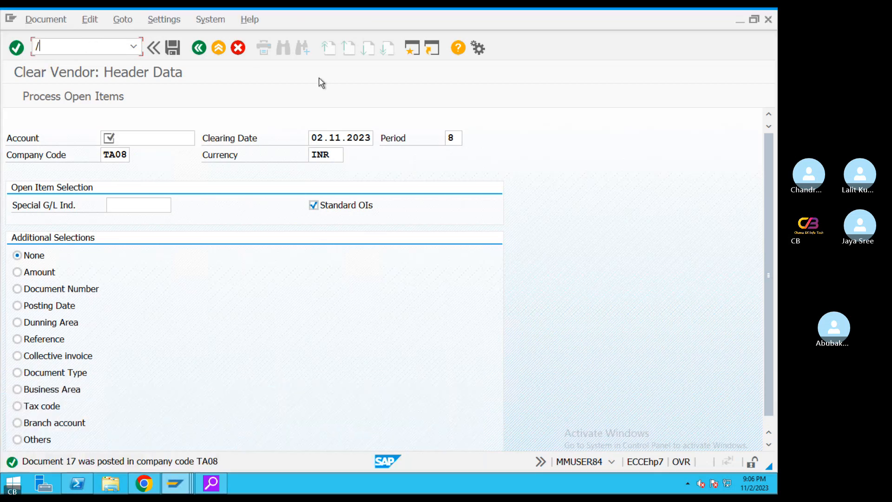
type("nfbl")
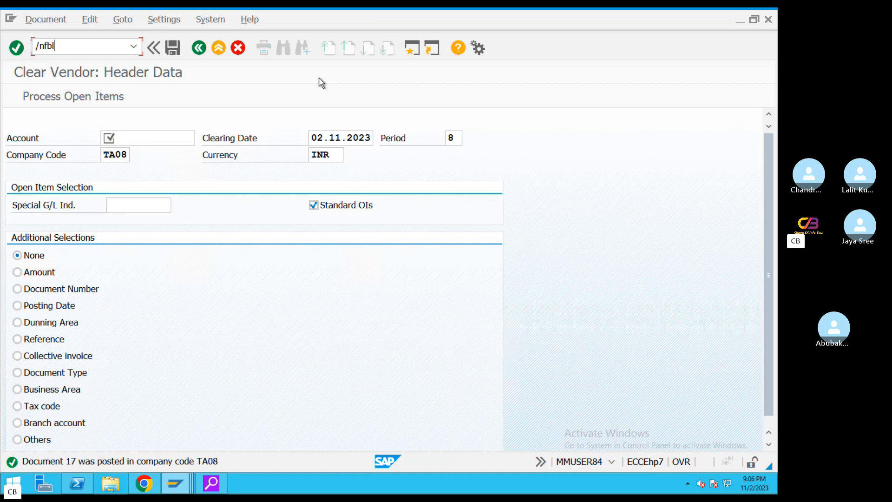
type("1")
key("Return")
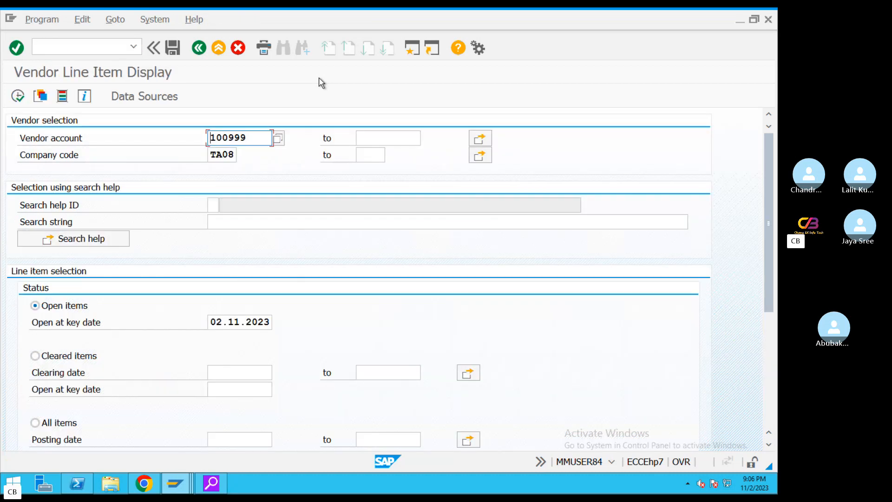
left_click(19, 96)
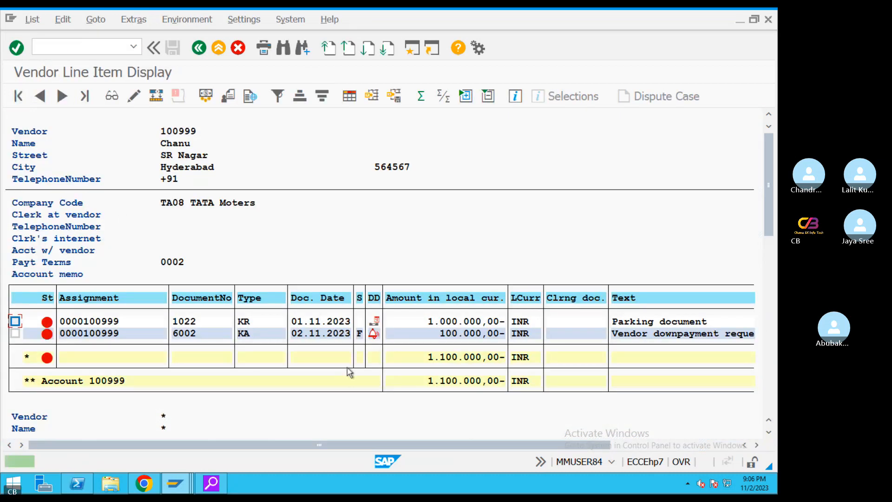
left_click(244, 333)
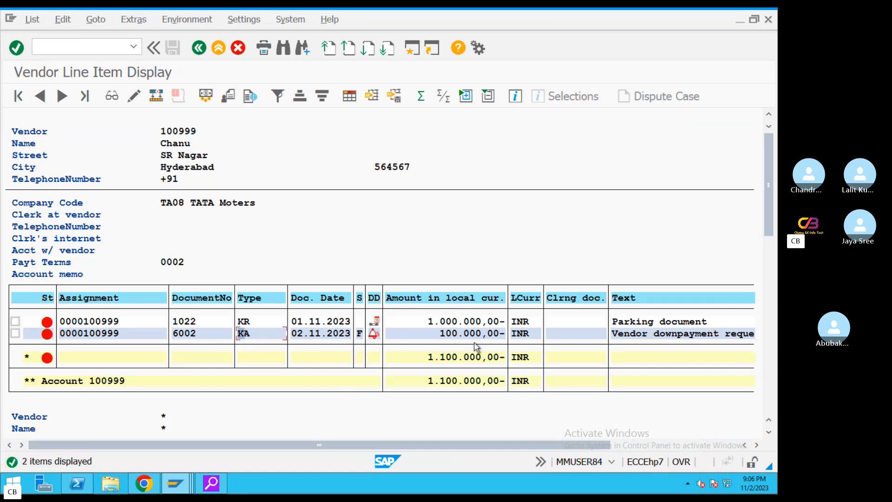
left_click(467, 334)
left_click(199, 48)
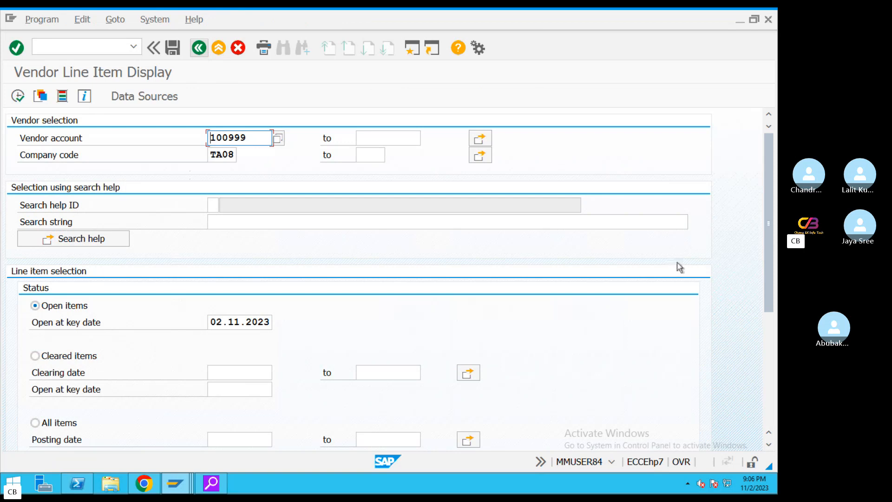
List vendor 100999's cleared items with clearing date 02.11.2023 and inspect cleared invoice 1023
left_click(38, 357)
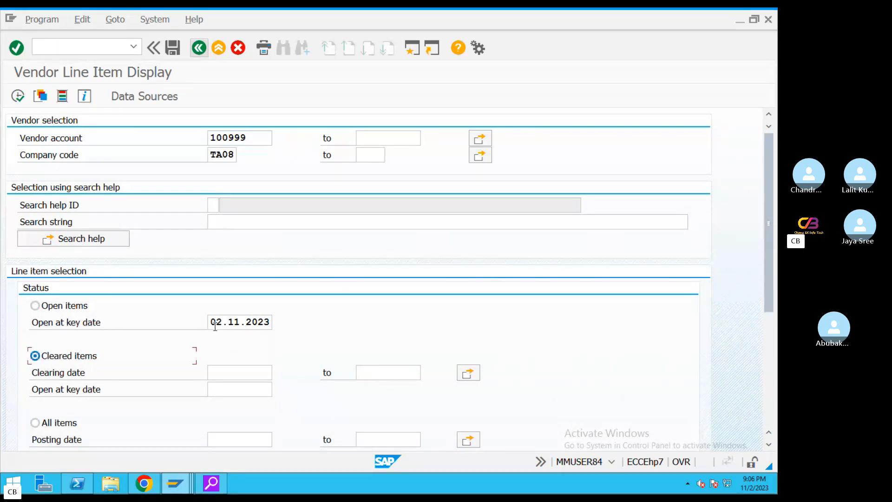
left_click_drag(212, 322, 310, 329)
key("ctrl+c")
left_click(235, 372)
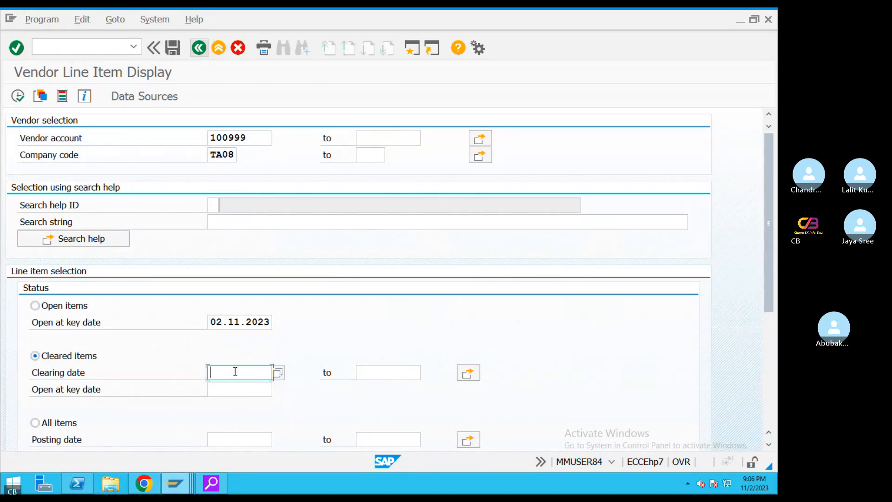
key("ctrl+v")
left_click(17, 96)
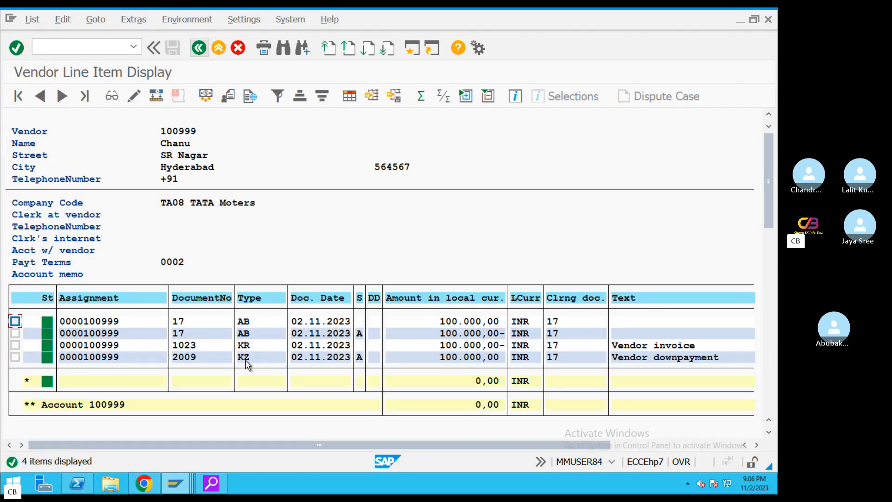
left_click(245, 346)
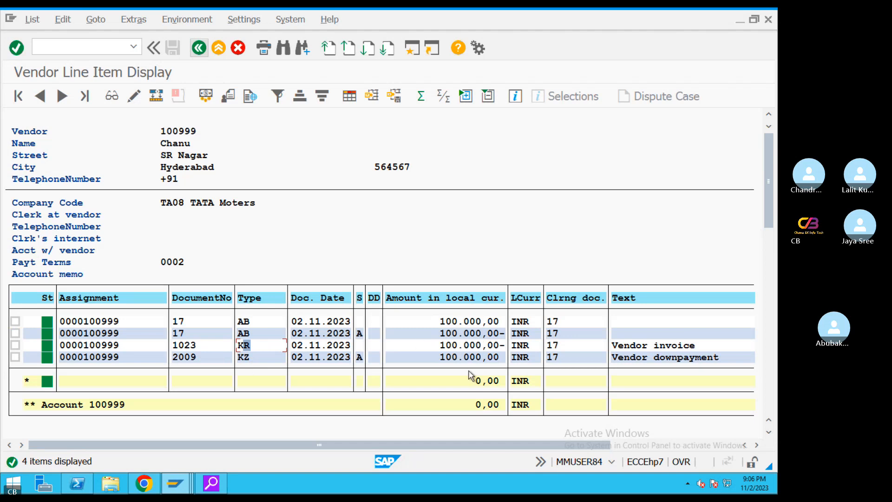
left_click(201, 50)
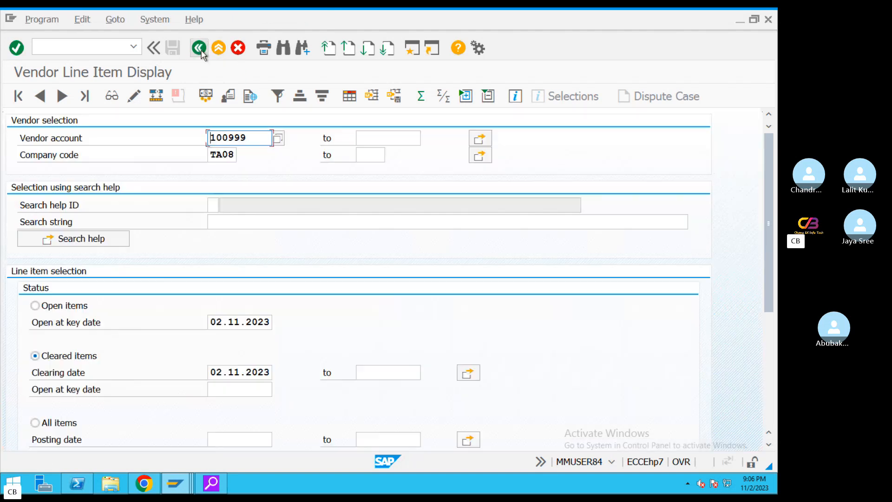
Rerun the report for open noted items only, excluding normal items and special G/L transactions
left_click(35, 306)
scroll(764, 321, "down", 4)
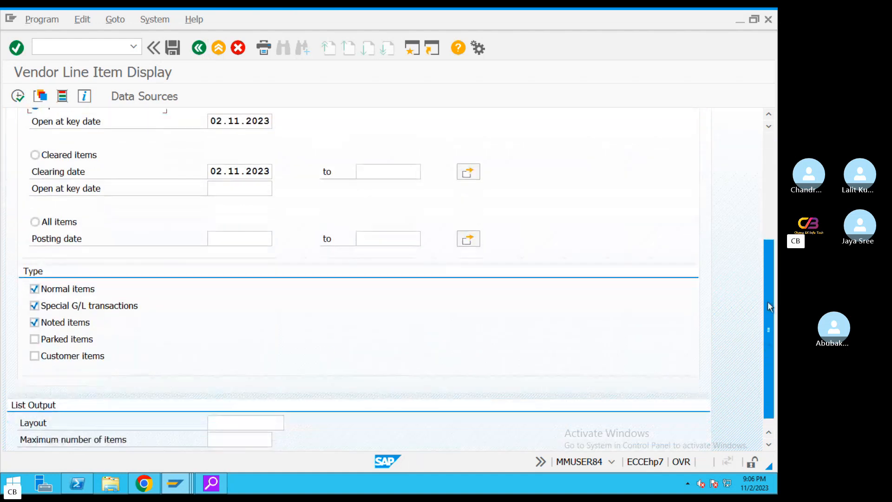
left_click(58, 289)
left_click(64, 306)
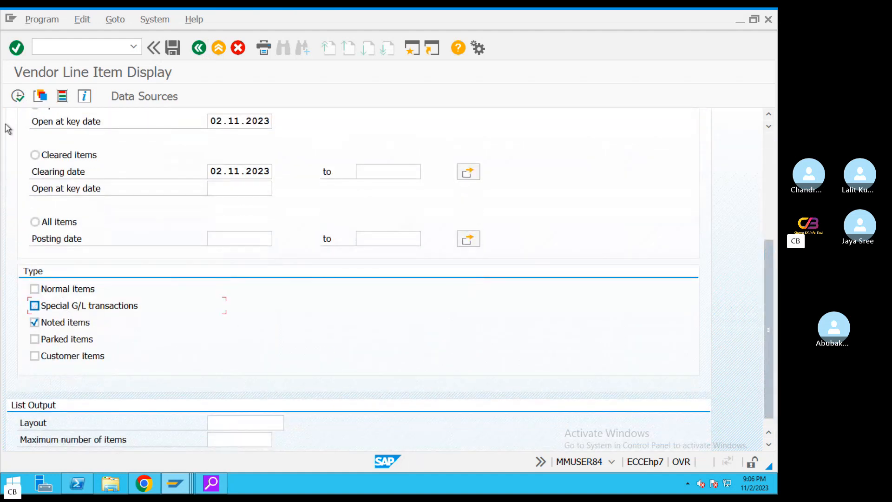
left_click(18, 97)
left_click(447, 321)
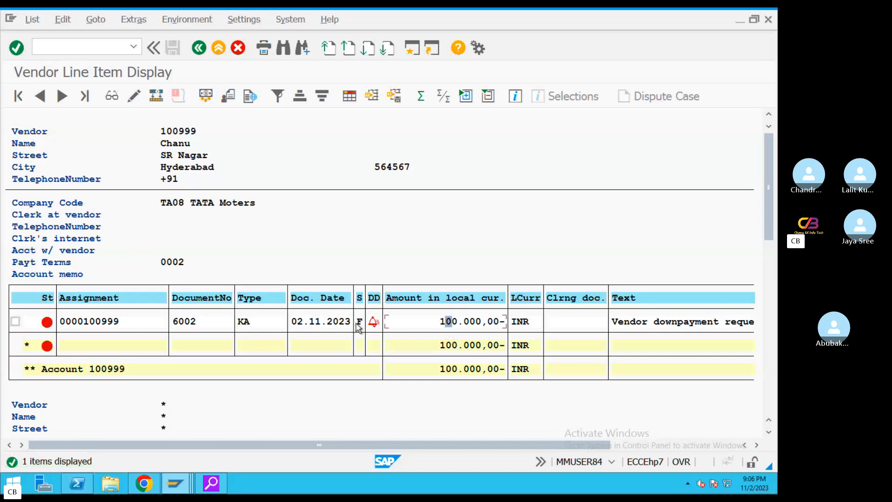
Display down payment request 6002 in its data entry view
left_click(15, 321)
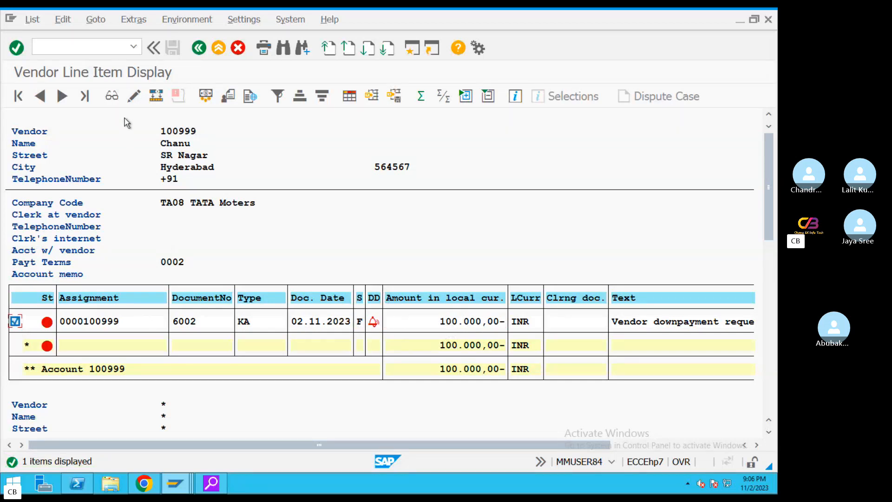
left_click(111, 96)
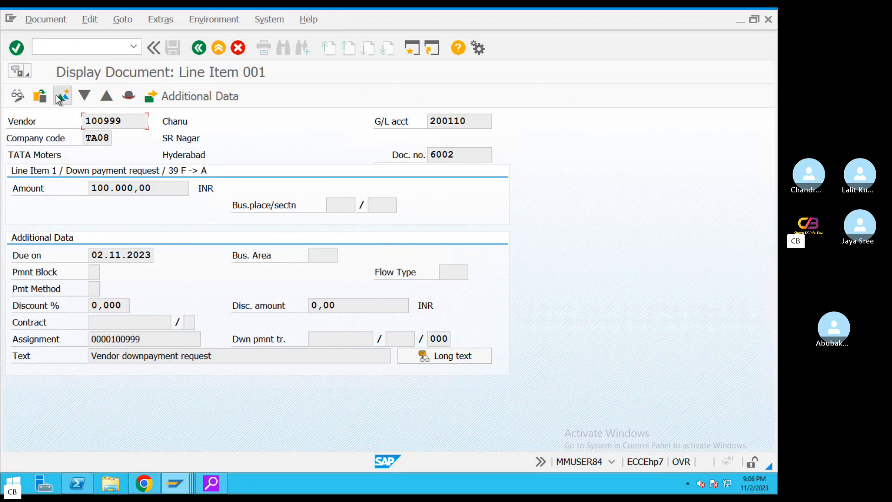
key("F3")
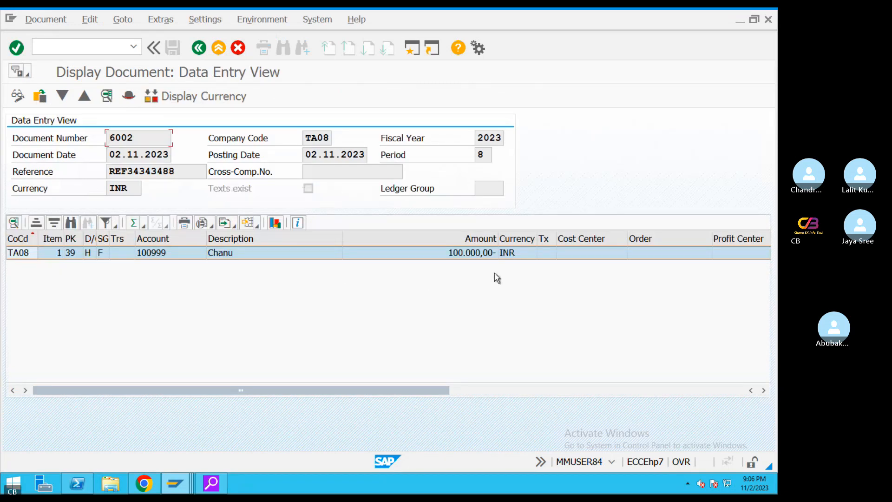
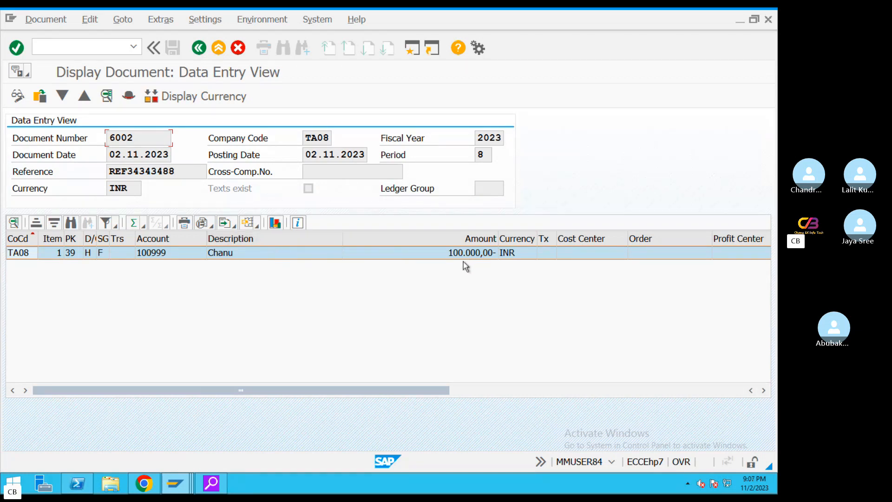
Open a second SAP GUI session beside the displayed document 6002
left_click(411, 52)
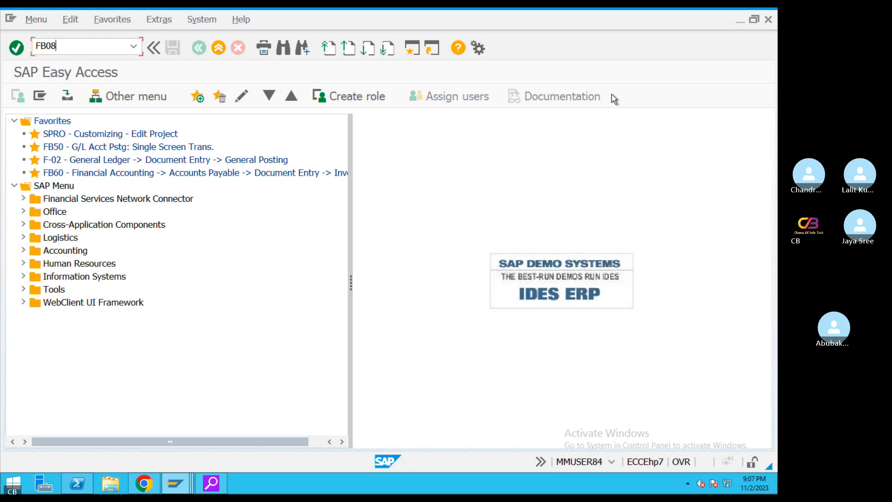
Launch FB08 in the new session, checking back on document 6002's display
key("Return")
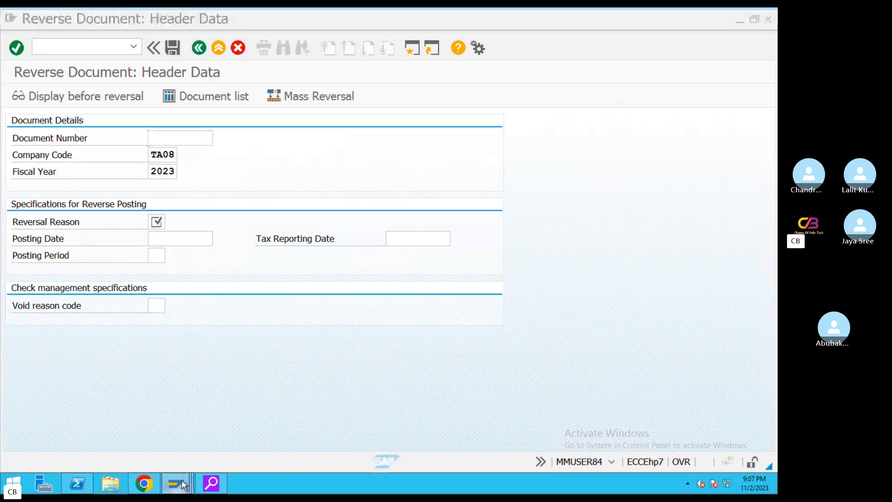
mouse_move(182, 479)
left_click(409, 434)
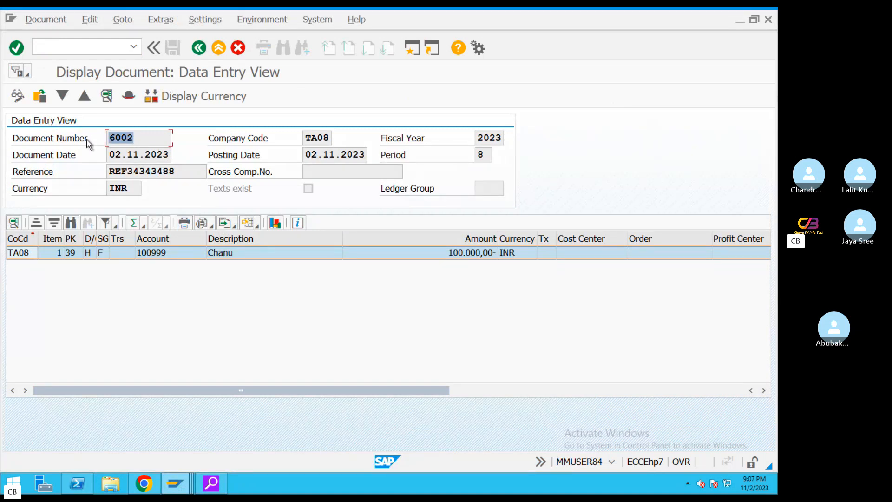
mouse_move(176, 482)
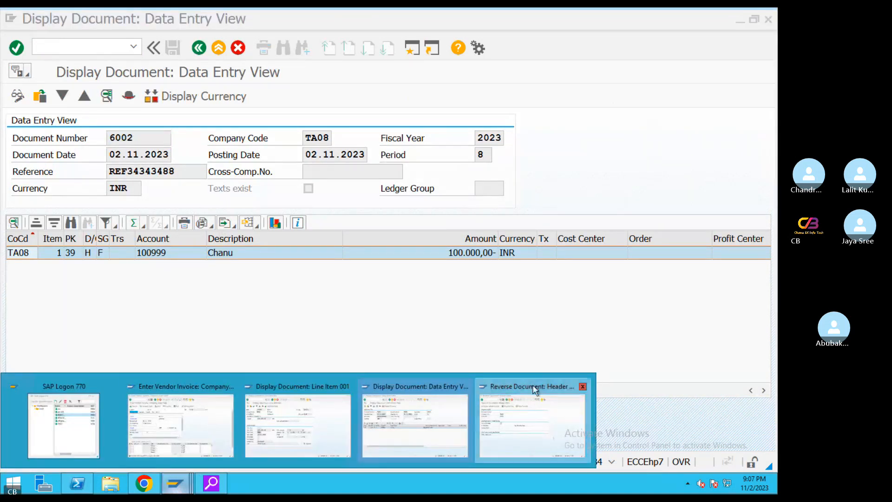
left_click(555, 434)
Enter document 6002 for reversal with reason 01 and posting date 02.11.2023
type("6002")
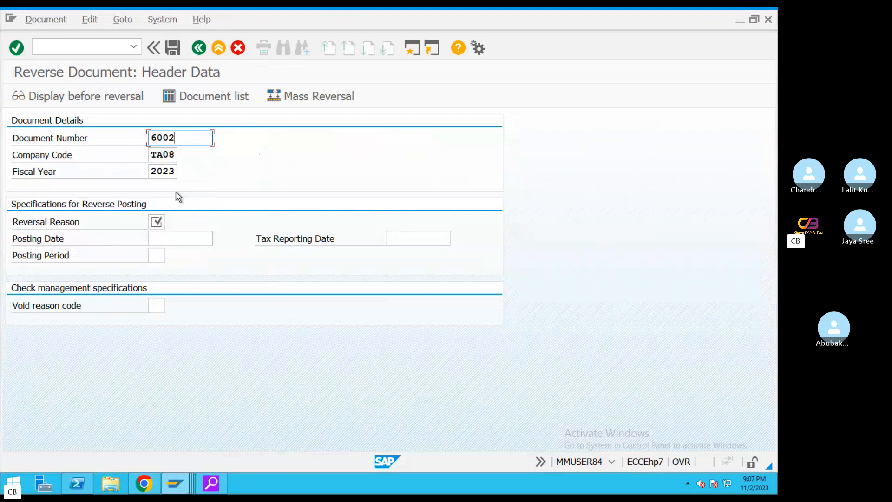
left_click(157, 221)
left_click(175, 223)
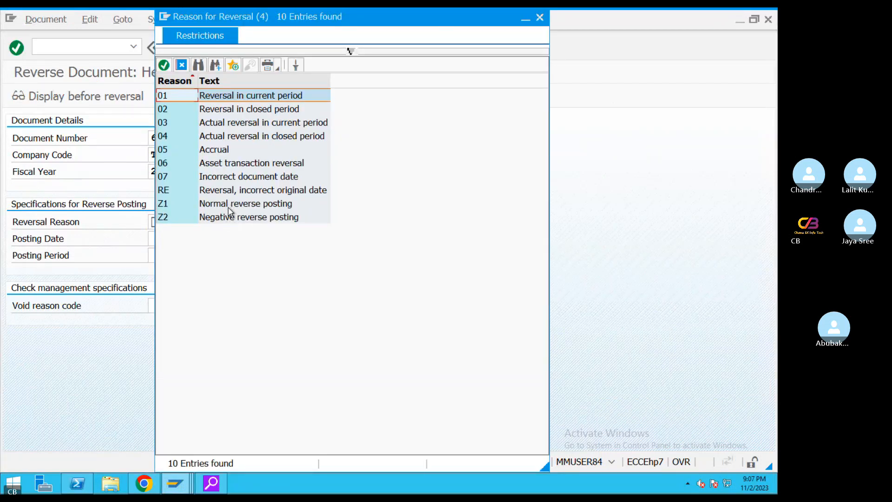
double_click(272, 96)
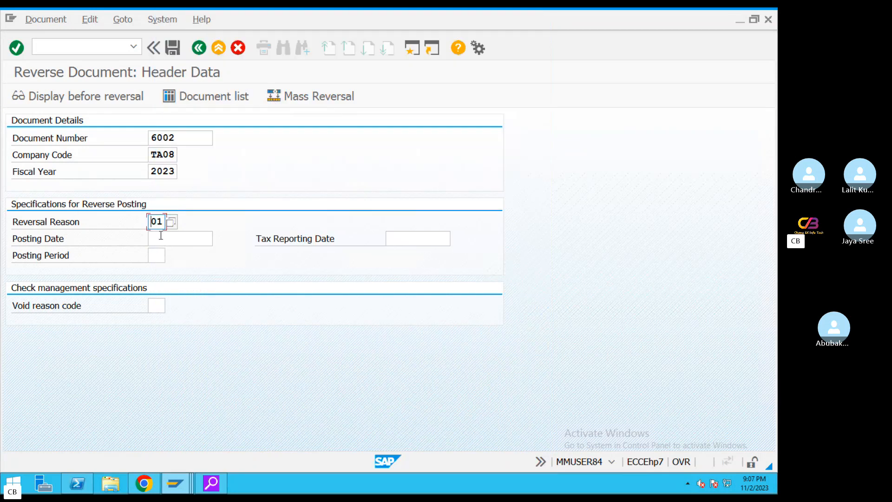
left_click(207, 240)
left_click(219, 239)
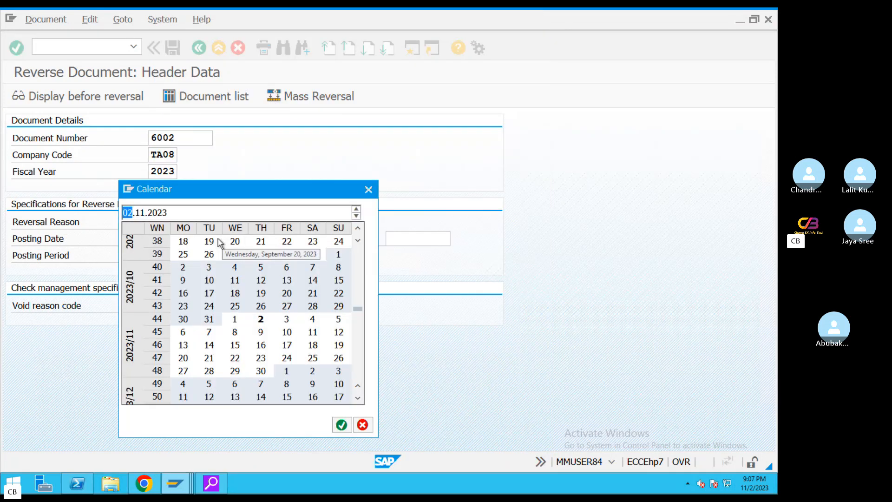
double_click(261, 318)
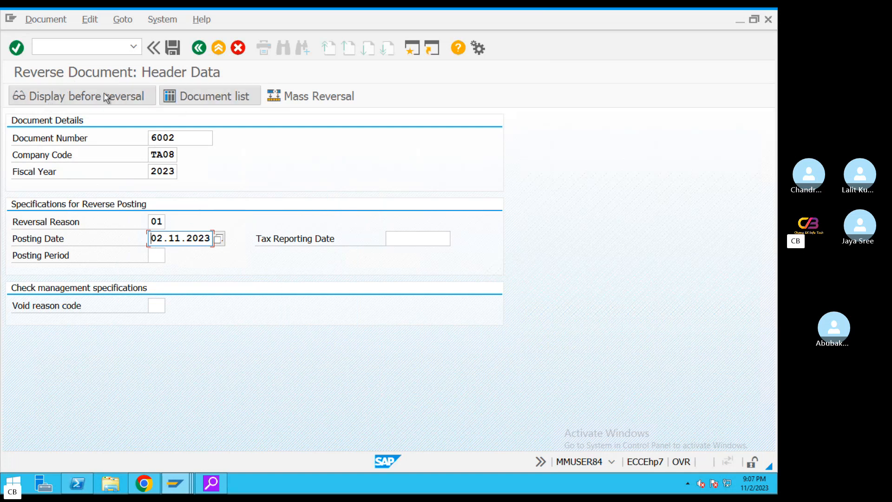
Preview document 6002's 100.000,00 line, then post the reversal as document 6003
left_click(72, 97)
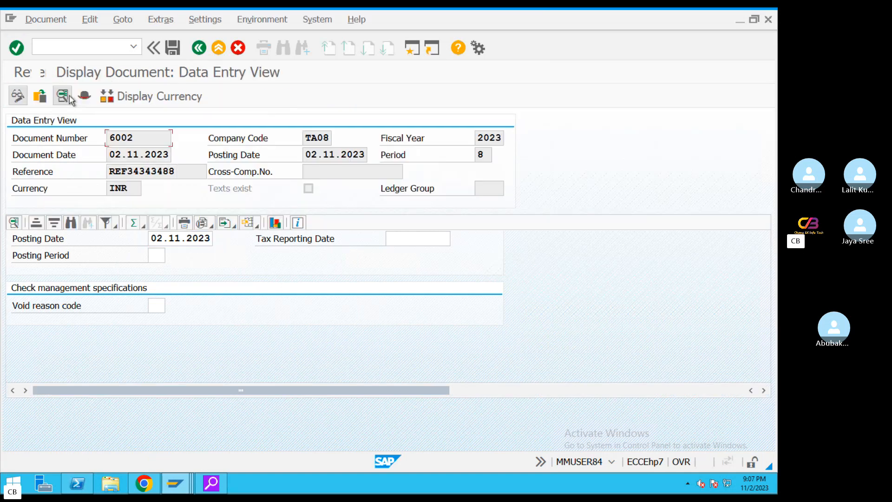
left_click(485, 256)
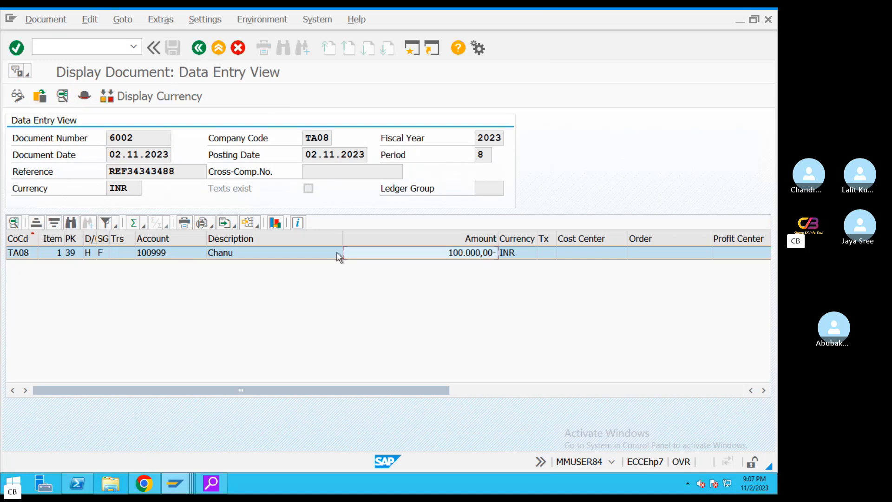
left_click(199, 47)
left_click(171, 47)
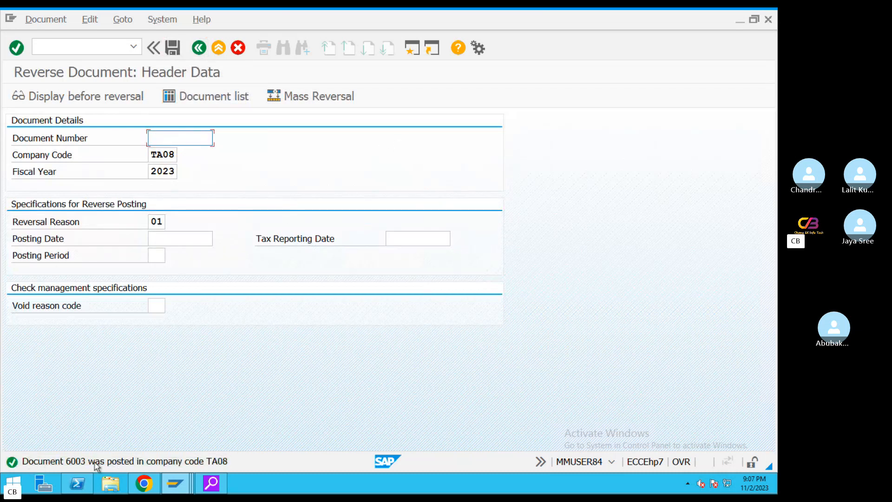
left_click(175, 483)
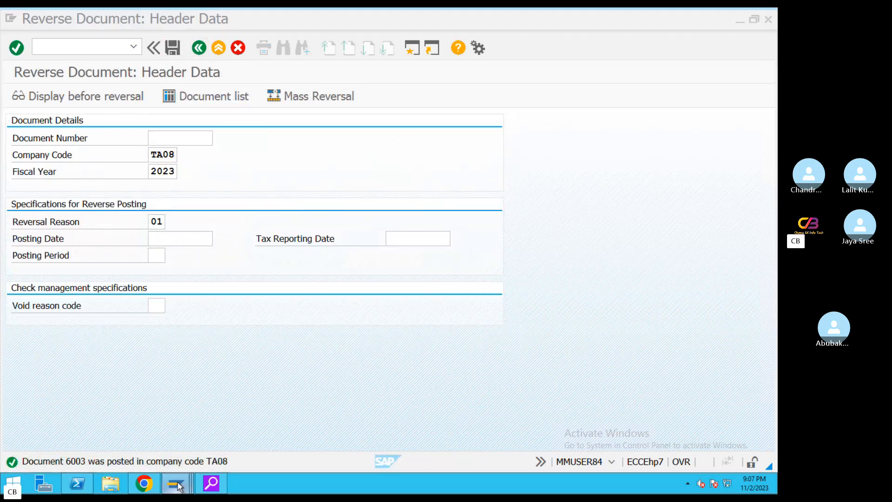
Return to vendor 100999's line item list and refresh it
left_click(409, 449)
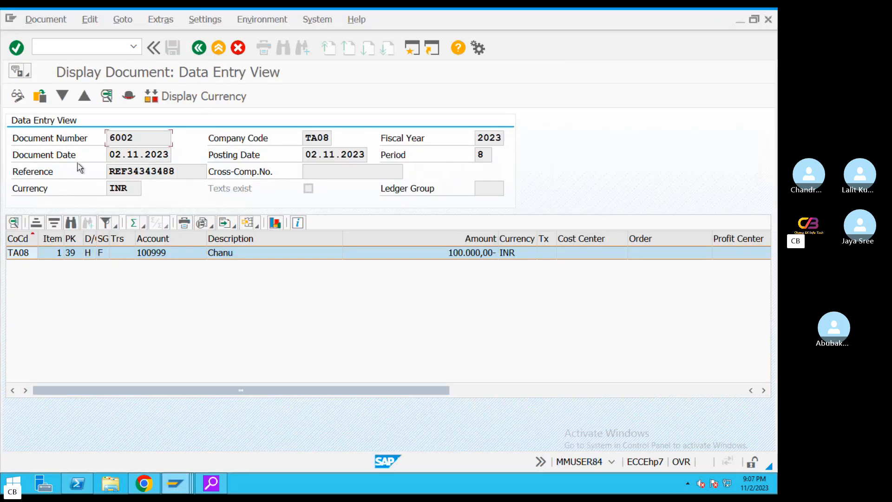
left_click(199, 48)
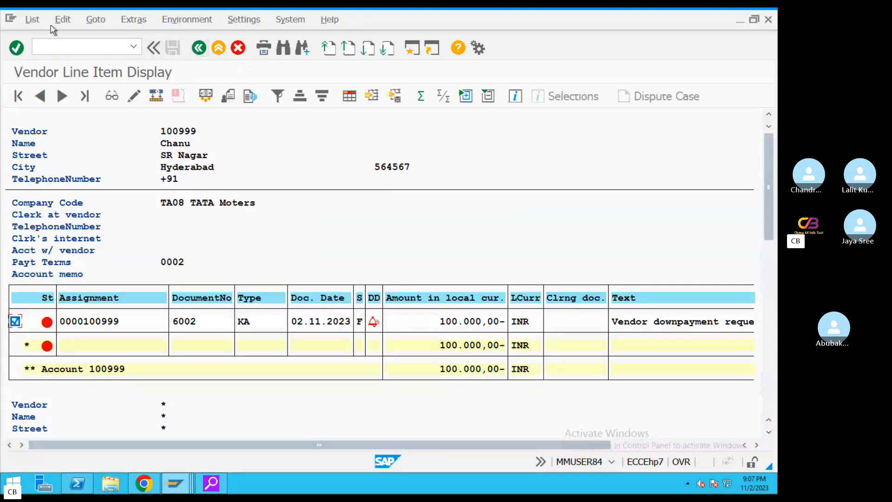
left_click(33, 20)
left_click(57, 53)
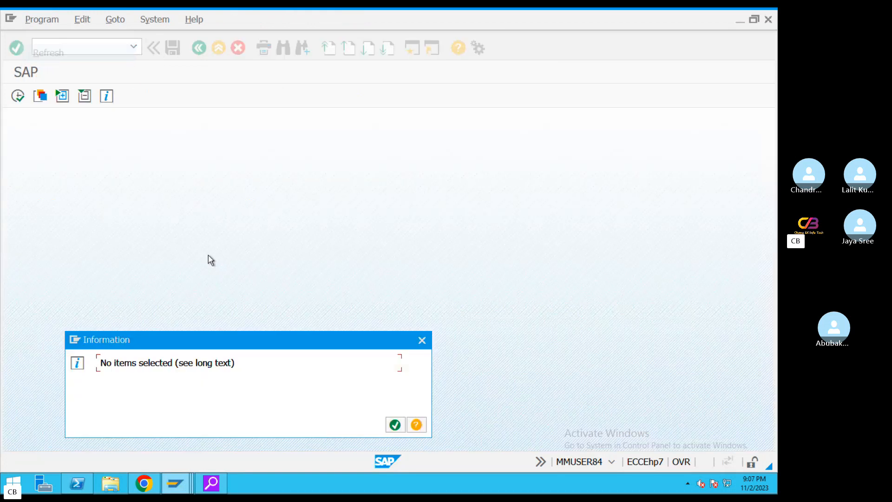
left_click(394, 425)
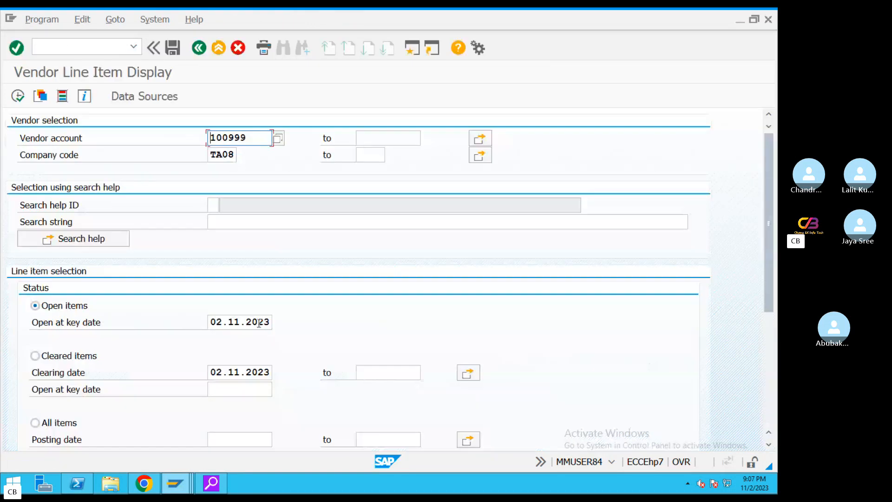
Run the cleared items report for vendor 100999 and locate item 6002
left_click(36, 356)
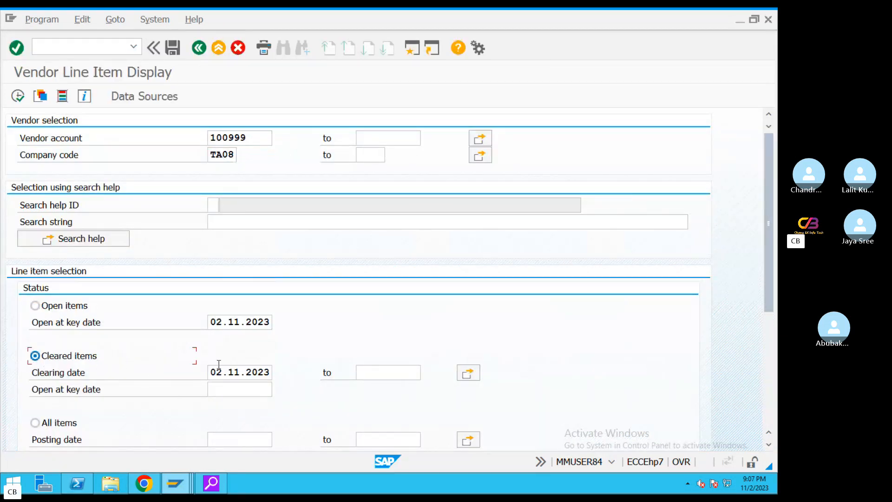
left_click(19, 96)
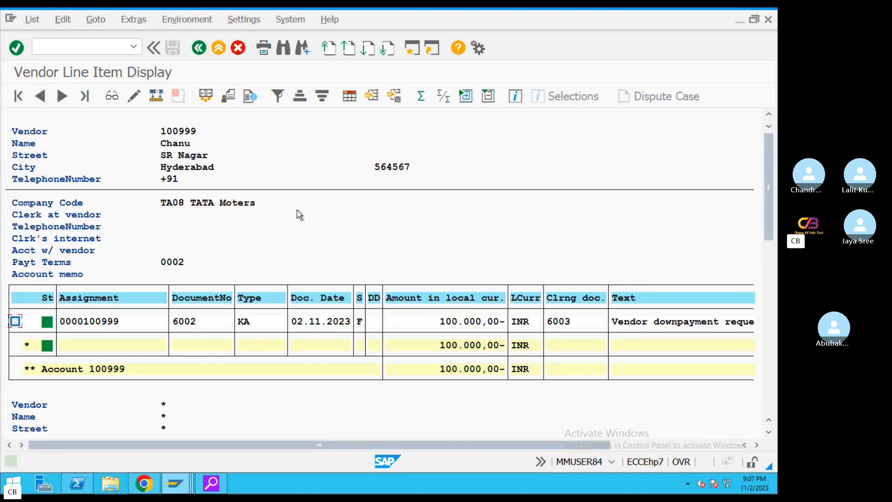
left_click(108, 324)
left_click(211, 323)
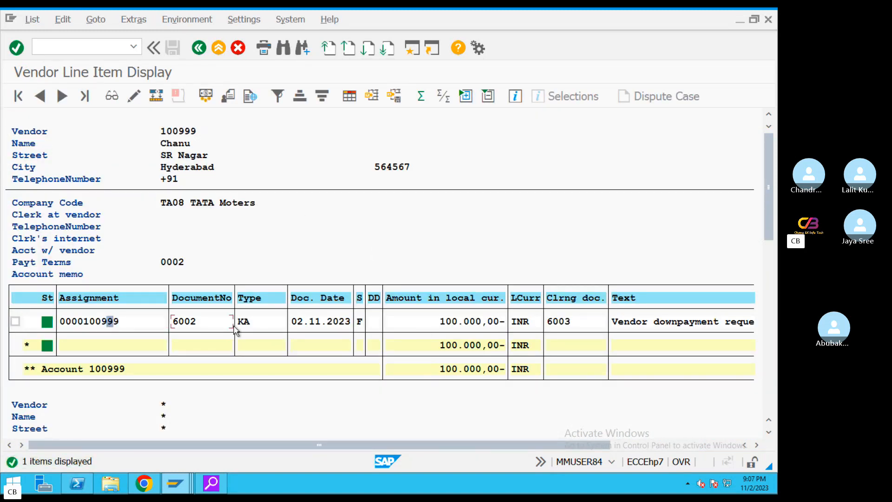
left_click(200, 48)
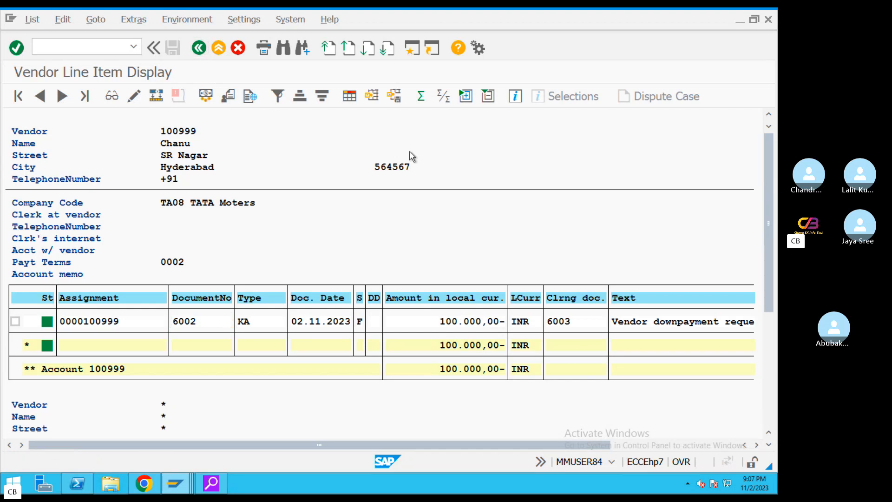
Rerun including normal items and special G/L transactions, showing 6002 cleared by 6003
scroll(768, 186, "down", 5)
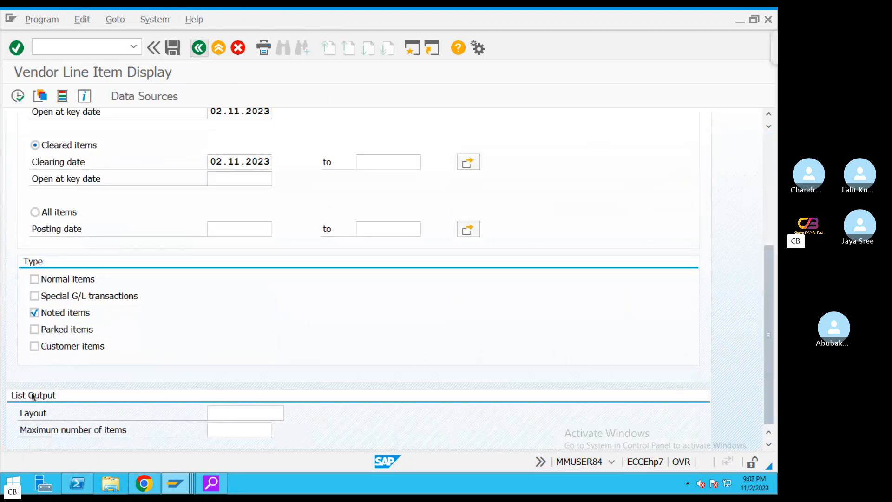
left_click(34, 279)
left_click(35, 296)
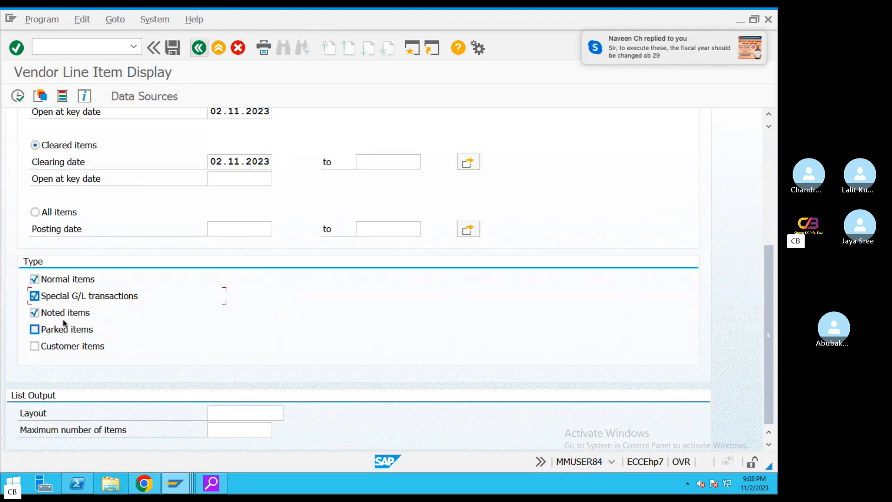
left_click(18, 96)
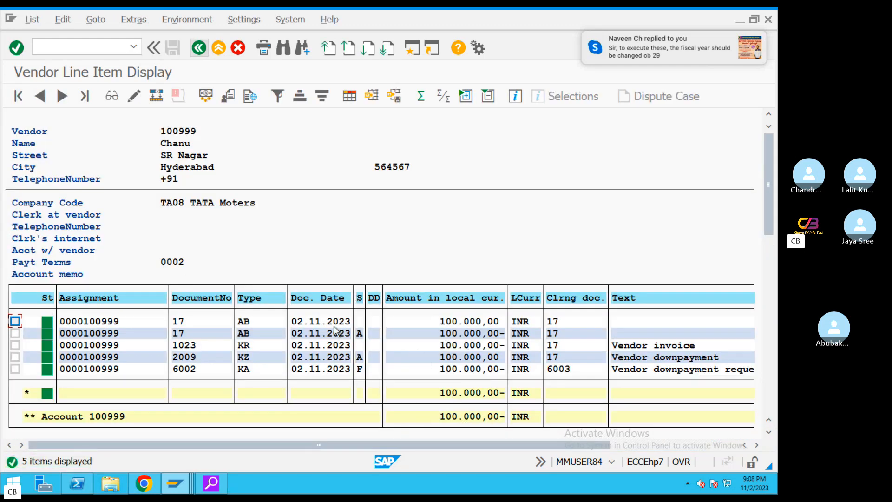
left_click(449, 369)
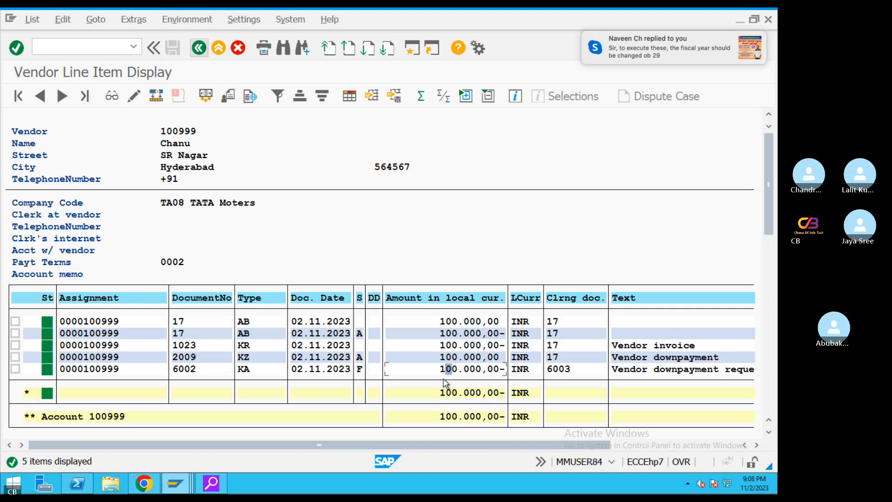
left_click(241, 323)
key("ctrl+Left")
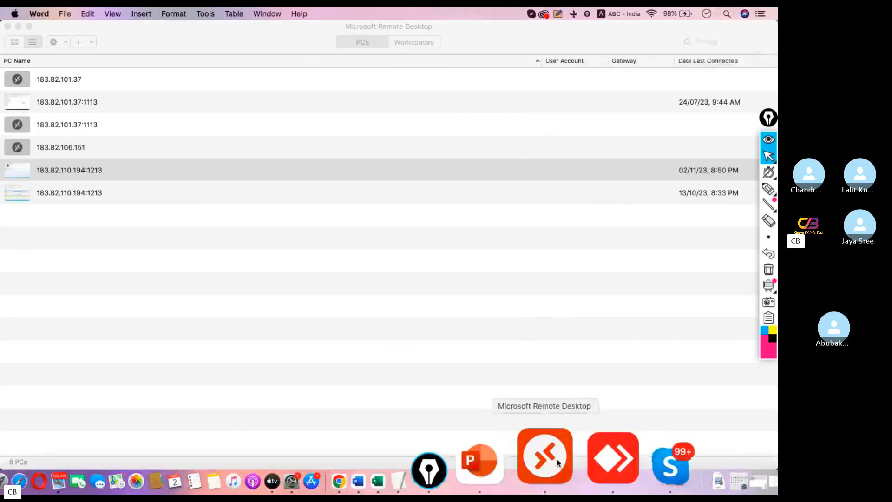
Check the Skype call, then bring up the TextEdit notes at Scenario2
left_click(593, 455)
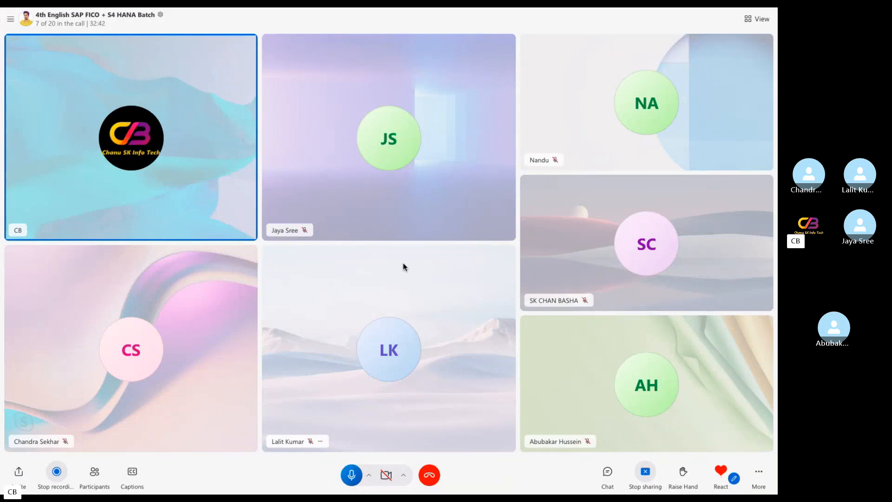
key("ctrl+Left")
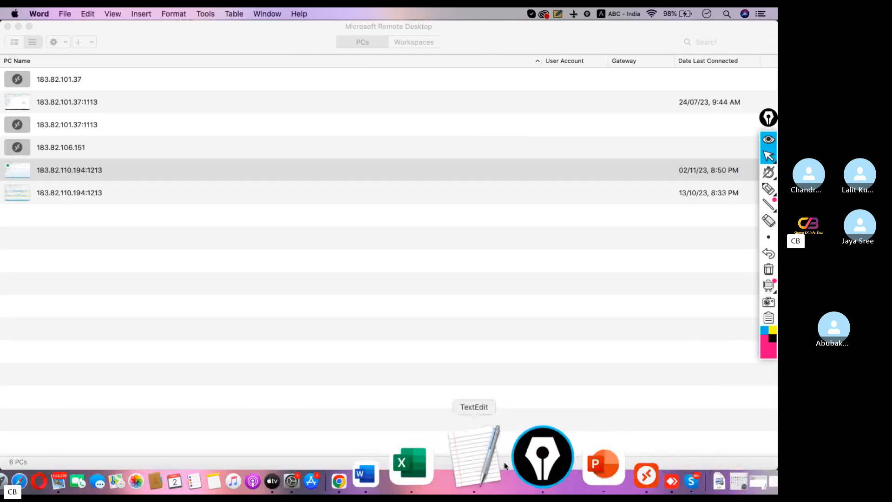
left_click(498, 461)
scroll(325, 338, "down", 10)
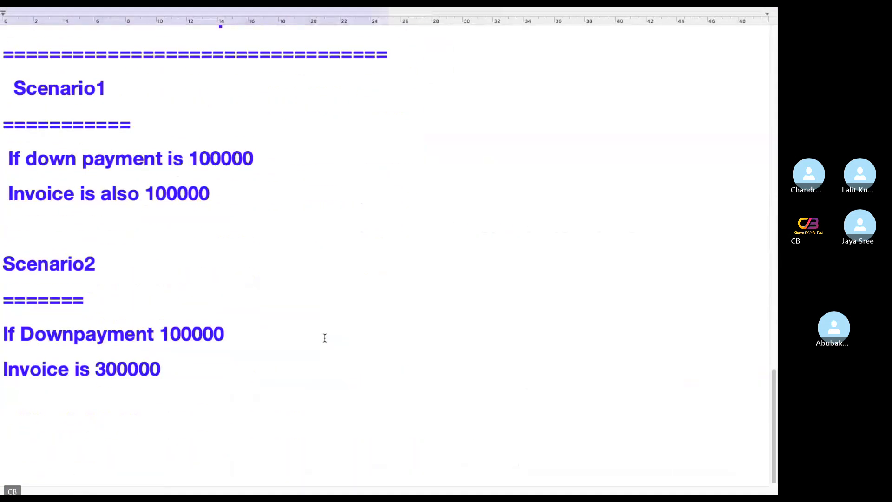
Highlight the Scenario2 lines: down payment 100000 against a 300000 invoice, then return to SAP
left_click_drag(239, 332, 1, 320)
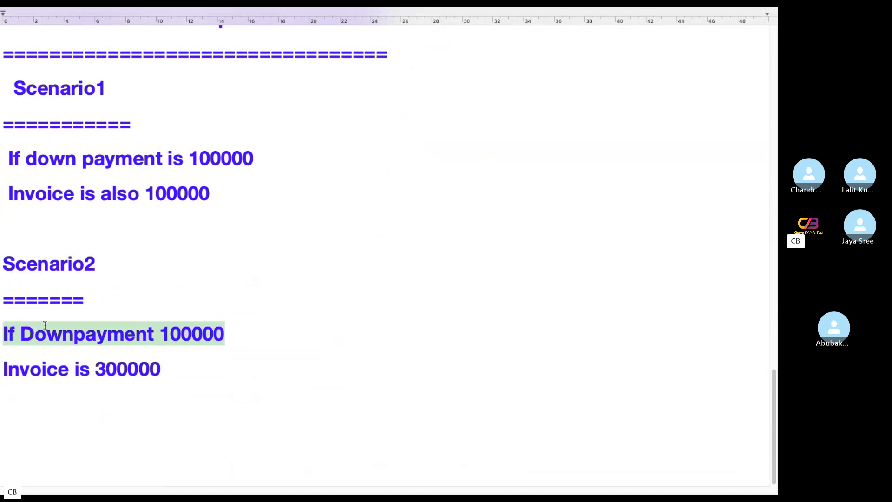
left_click(229, 332)
left_click_drag(249, 334, 1, 323)
left_click_drag(204, 359, 1, 363)
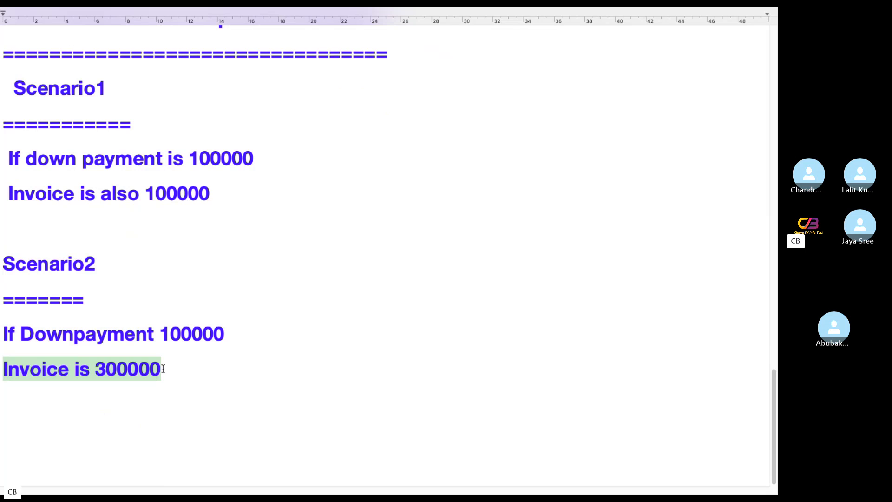
left_click_drag(199, 370, 1, 321)
key("ctrl+Left")
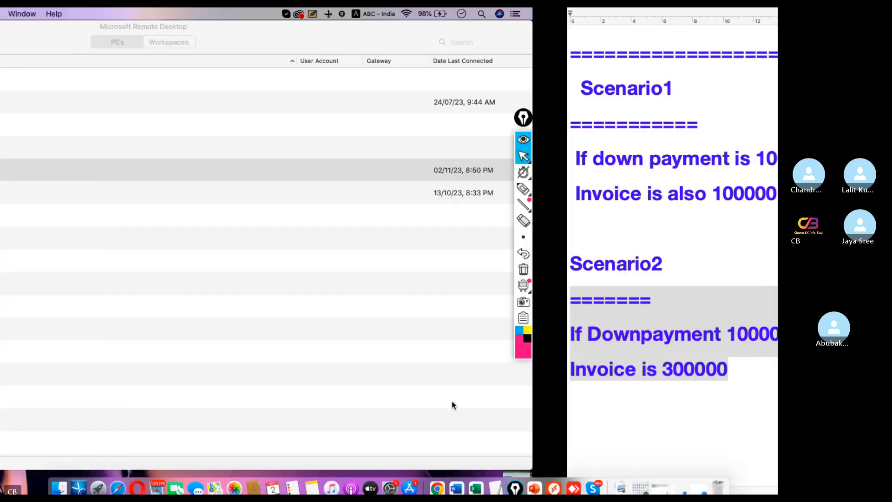
left_click(557, 465)
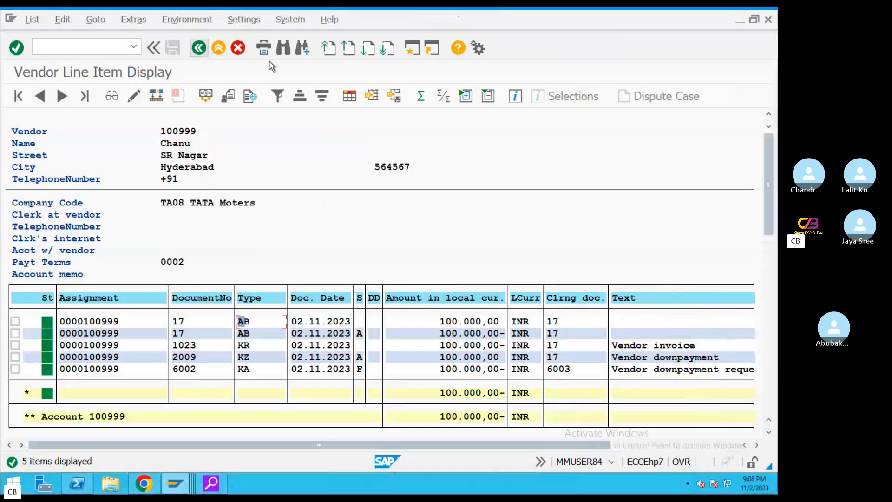
Start F-47 with document date 02.11.2023 and reference REF434343
left_click(219, 48)
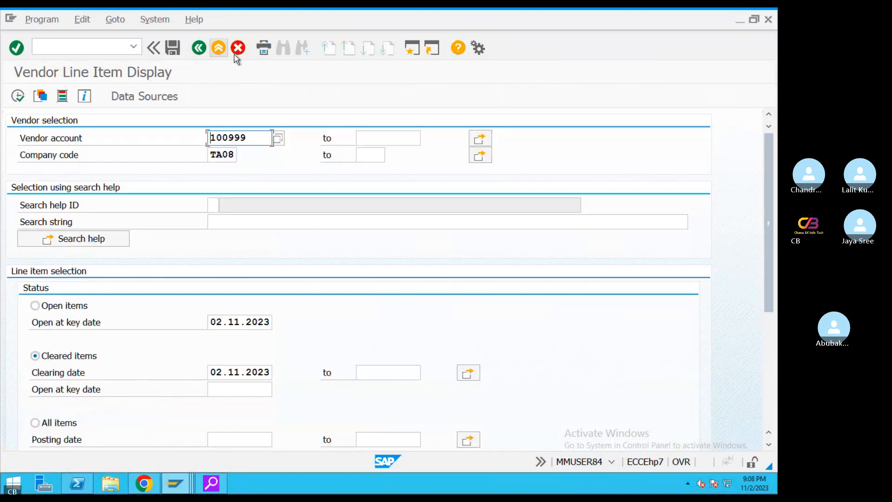
left_click(218, 48)
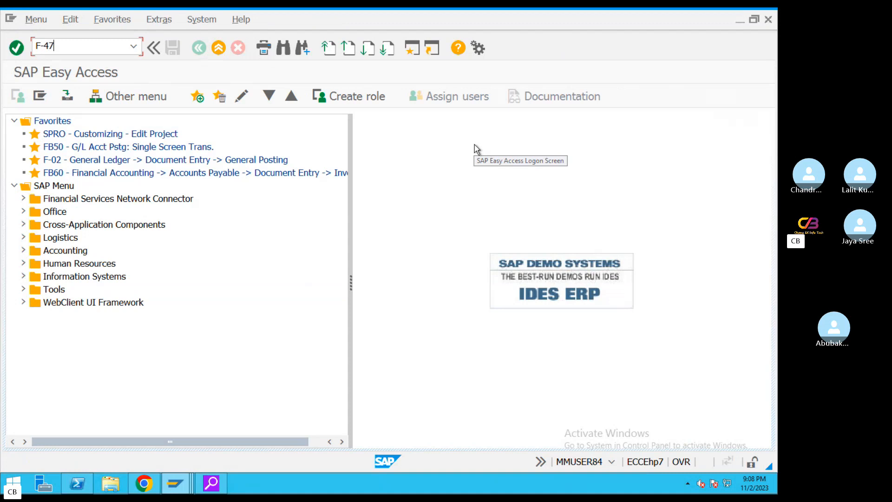
key("Return")
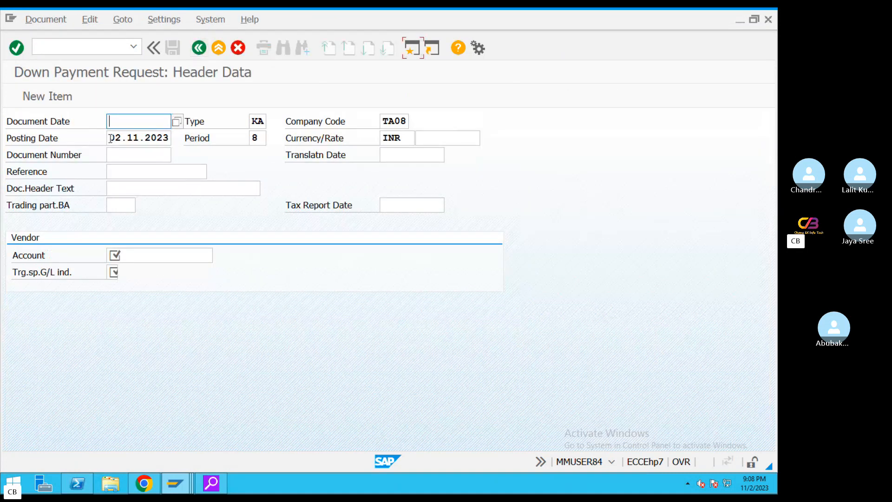
left_click_drag(111, 138, 215, 145)
key("ctrl+c")
left_click(140, 123)
key("ctrl+v")
left_click(112, 172)
type("REF")
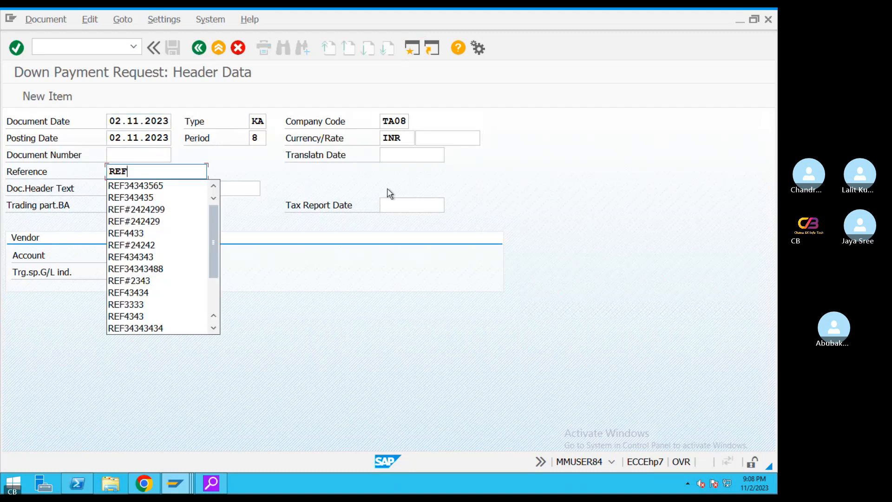
type("434343")
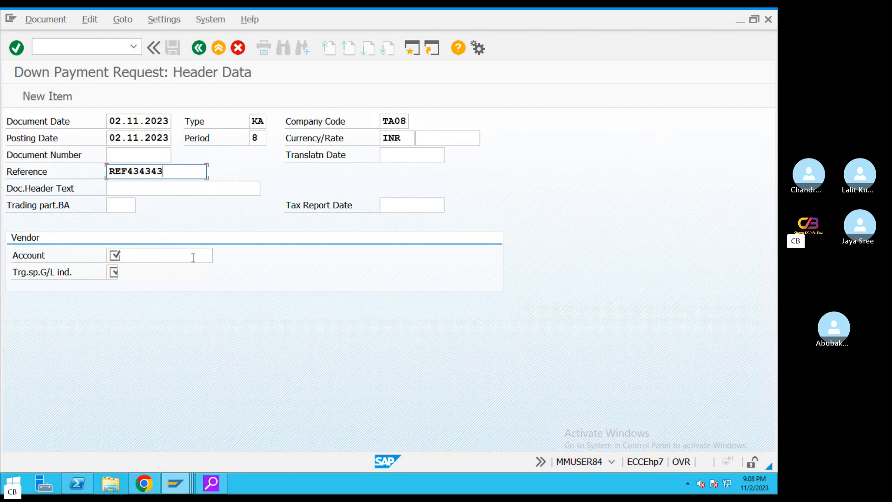
Select vendor 100999 through the search and set special G/L indicator A
left_click(193, 258)
left_click(220, 256)
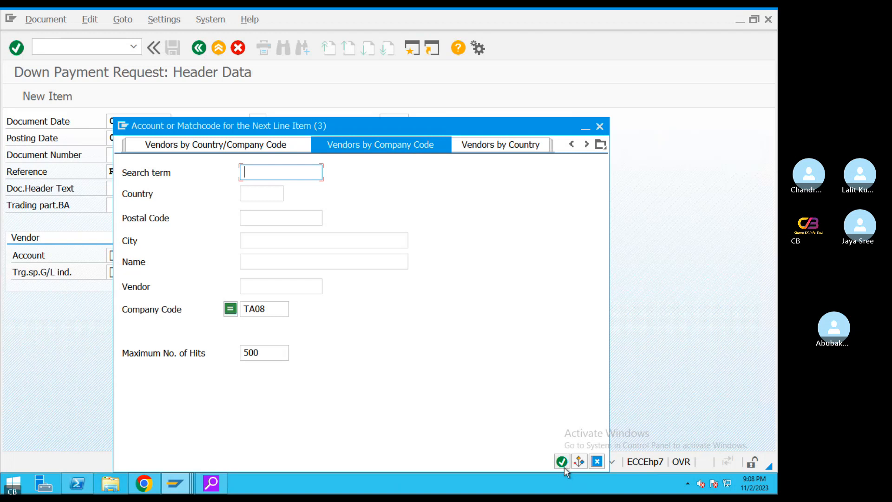
left_click(561, 462)
double_click(290, 112)
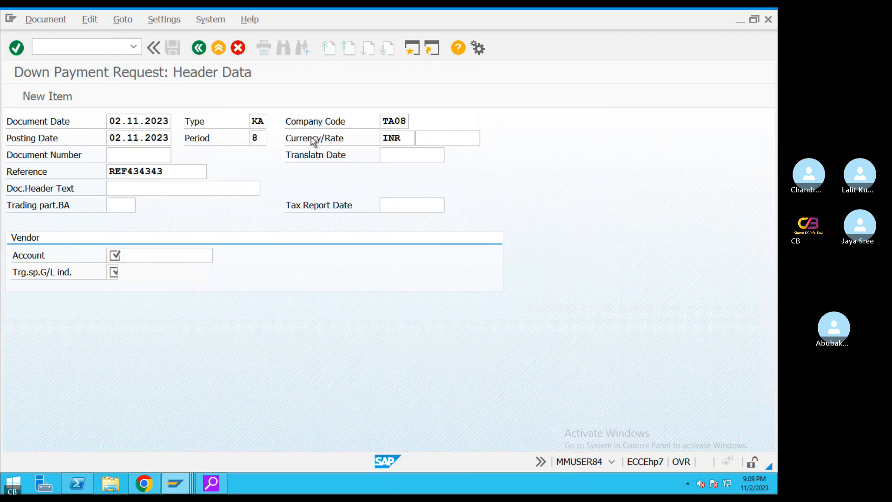
left_click(113, 271)
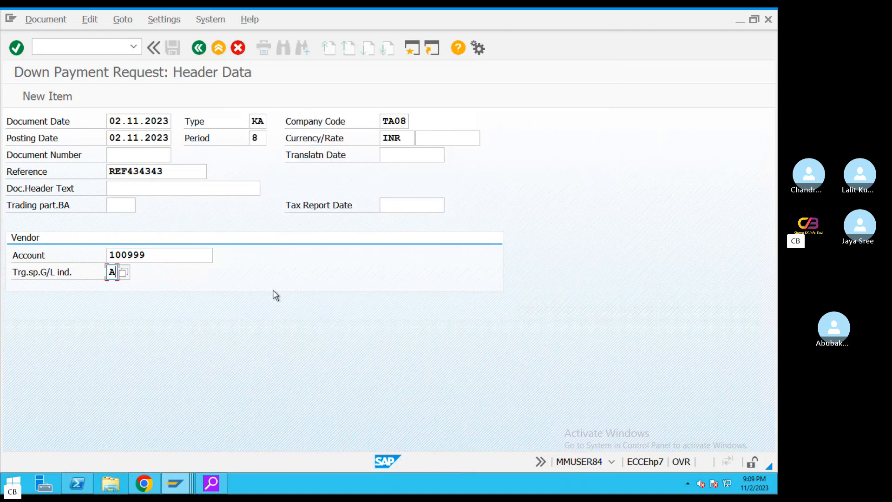
key("Return")
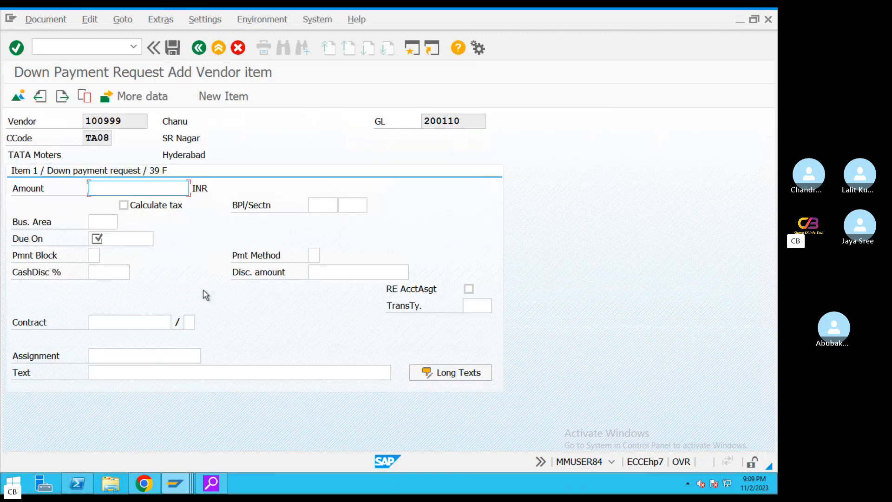
Enter amount 100000, due date 02.11.2023, text 'Vendor downpayment request', and post as 6004
type("100000")
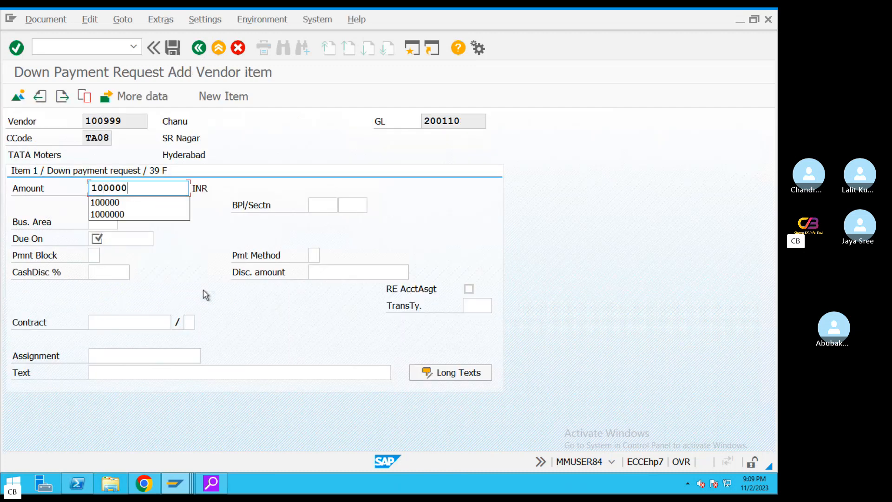
left_click(153, 239)
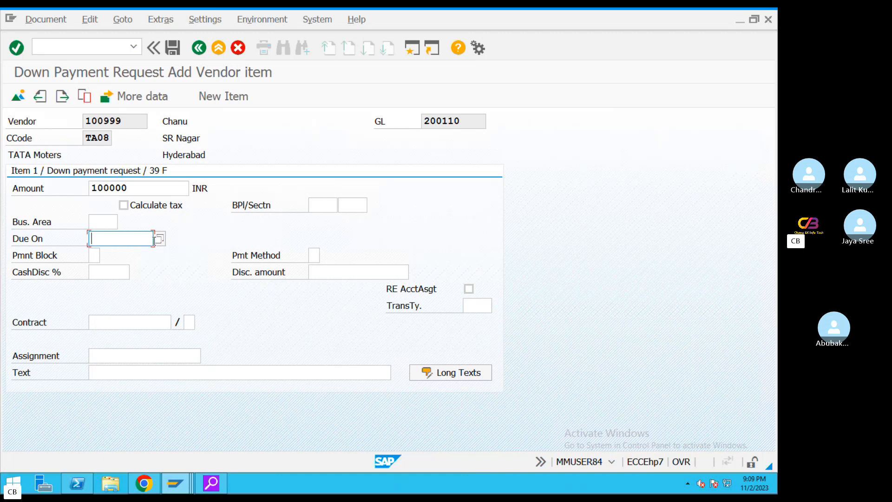
left_click(160, 239)
double_click(260, 317)
left_click(136, 372)
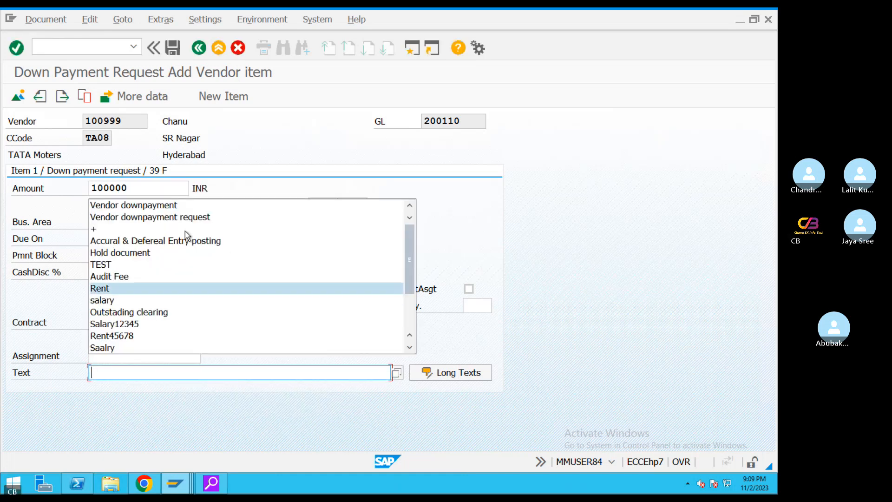
left_click(177, 218)
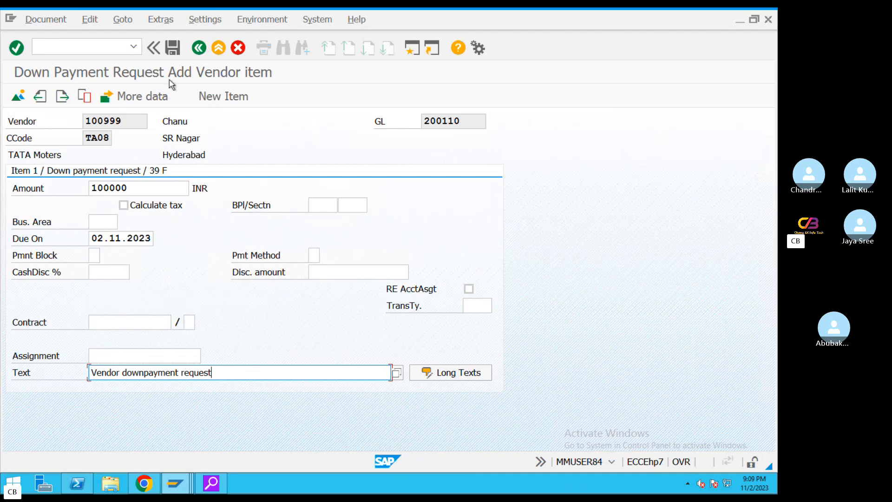
left_click(173, 47)
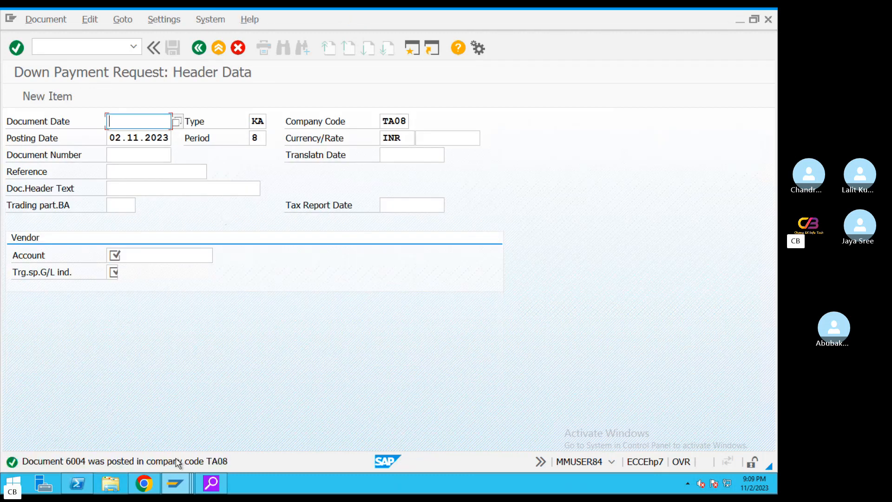
left_click(219, 48)
Open F-48 and copy the posting date into the document date
left_click(254, 319)
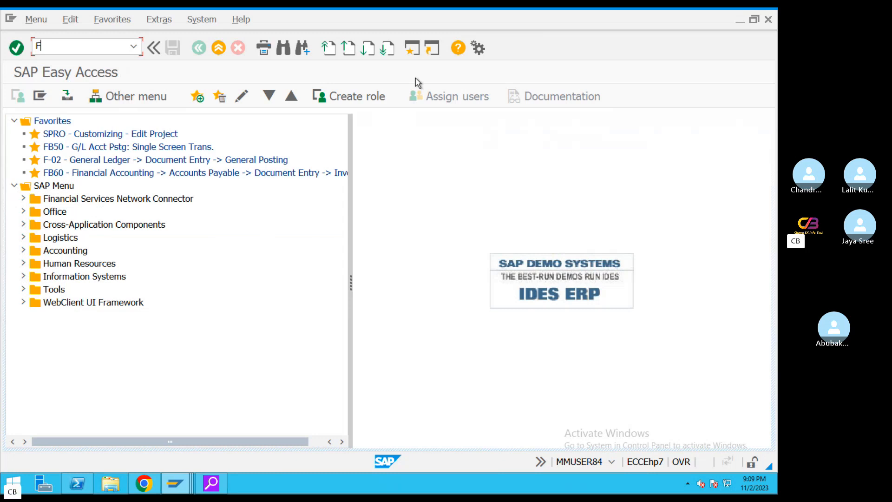
type("F-48")
key("Return")
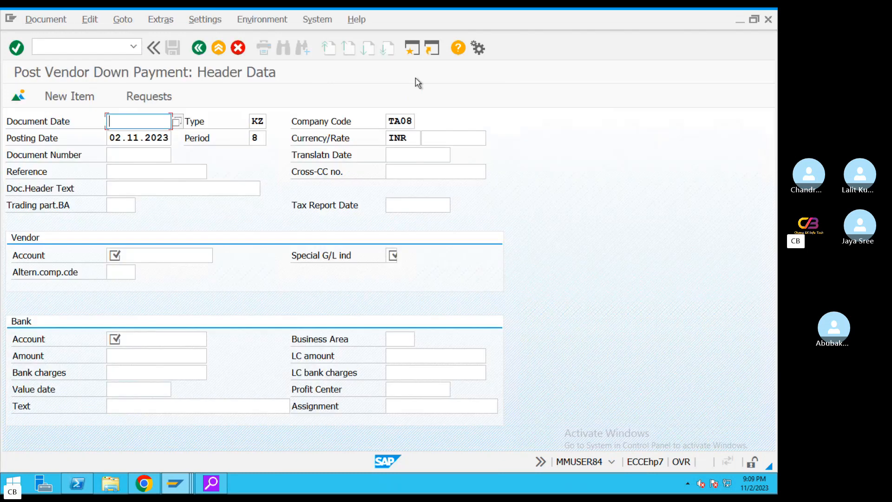
key("Tab")
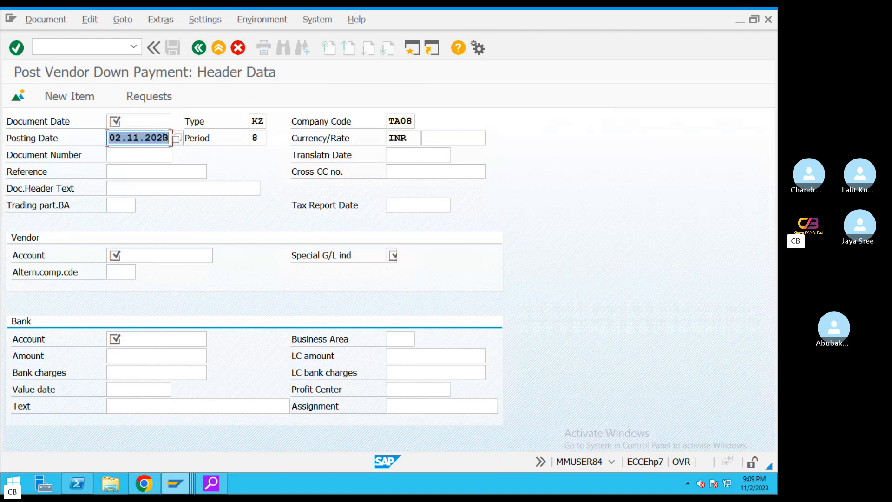
key("ctrl+c")
left_click(139, 124)
key("ctrl+v")
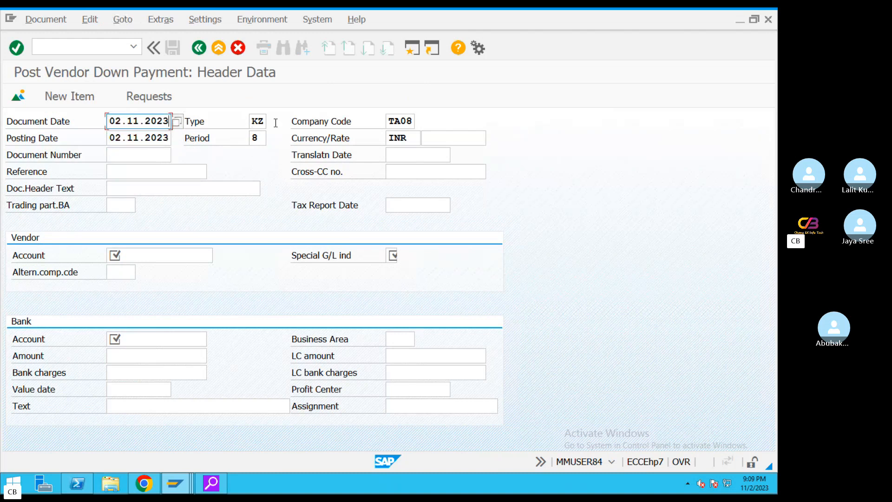
key("Tab")
Enter reference REF#2345677 in the down payment header
left_click(160, 170)
key("Return")
type("R")
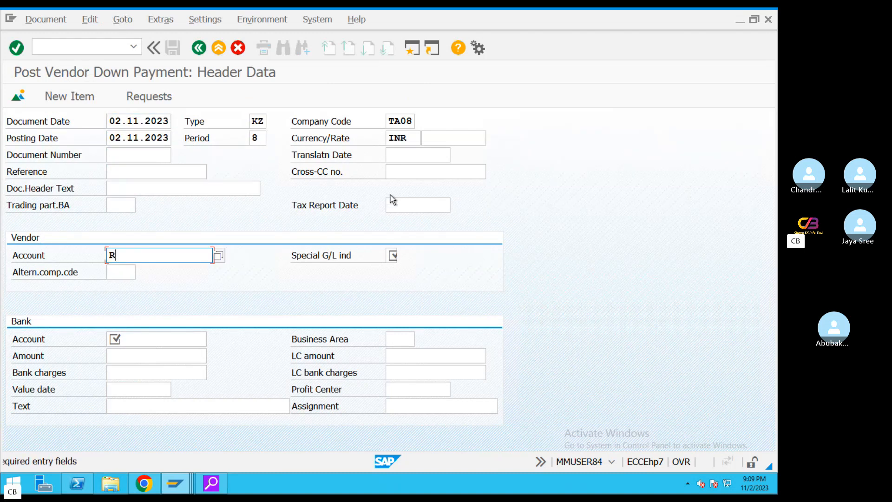
left_click(150, 172)
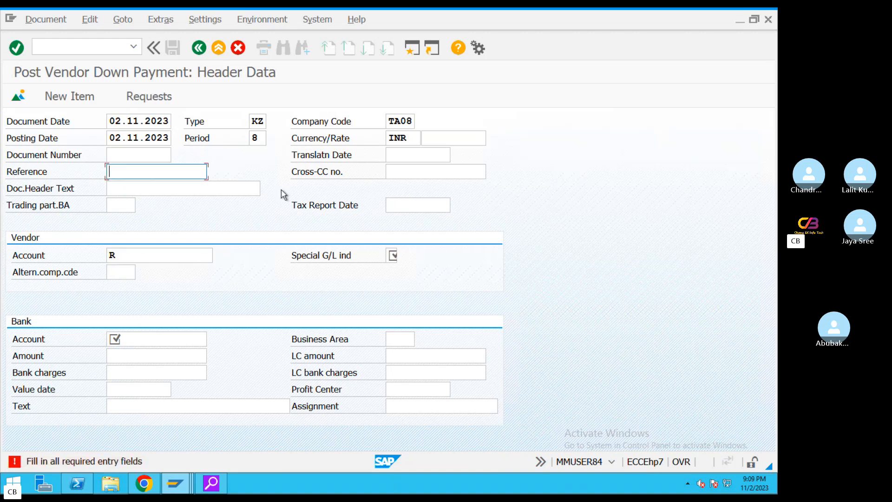
type("REF")
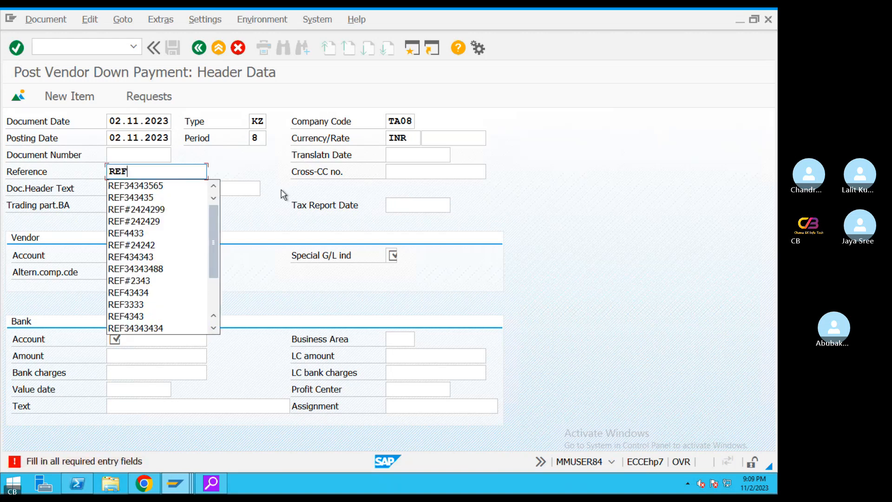
type("#2")
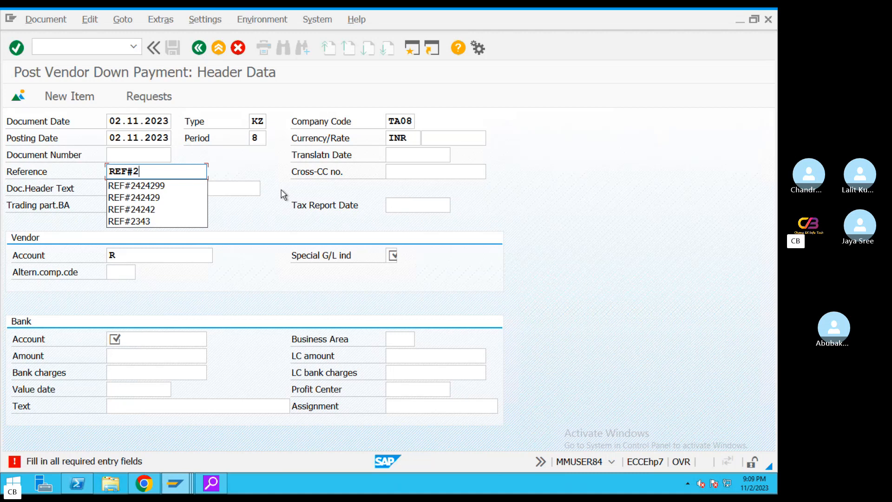
type("345677")
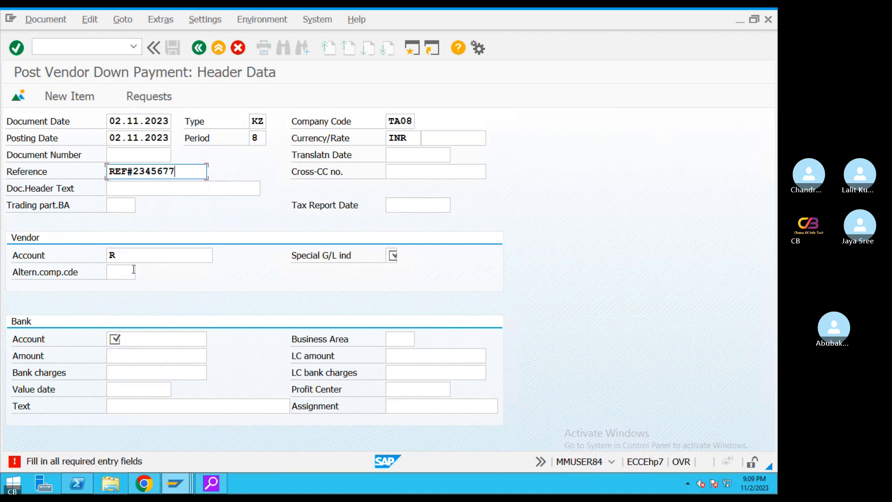
Fill in vendor 100999, special G/L indicator A and bank account 200100
left_click(207, 259)
key("BackSpace")
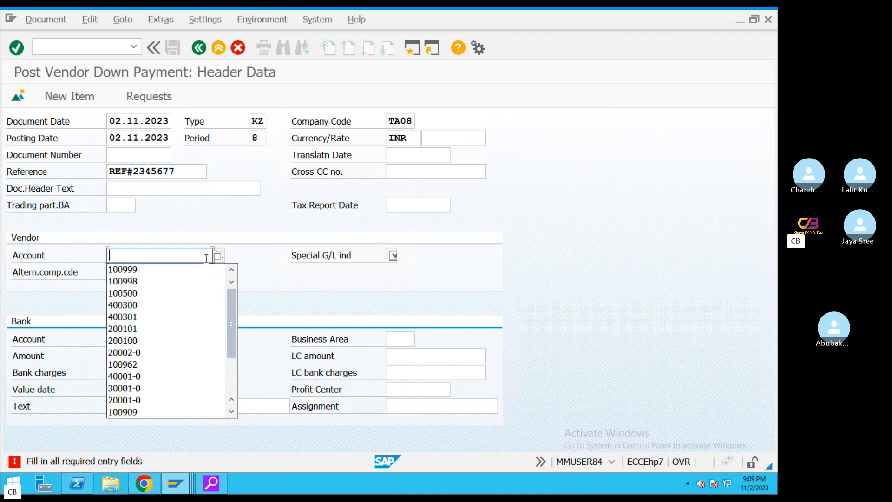
left_click(177, 274)
key("Tab")
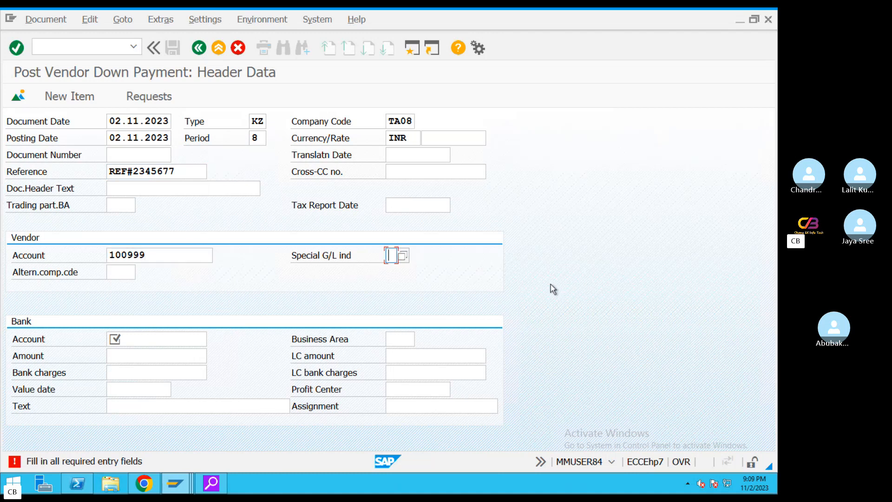
type("A")
left_click(190, 340)
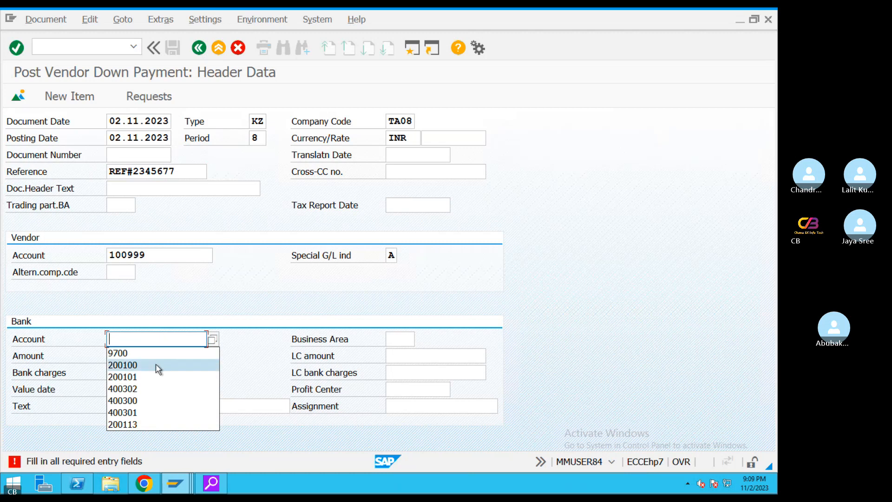
left_click(155, 363)
Enter bank amount 100000 and text 'Vendor downpayment', then continue
left_click(144, 356)
type("100000")
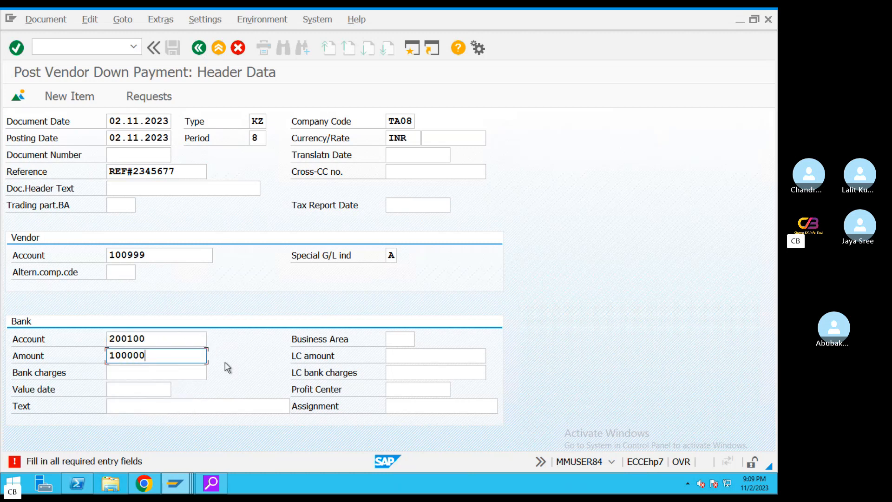
left_click(159, 406)
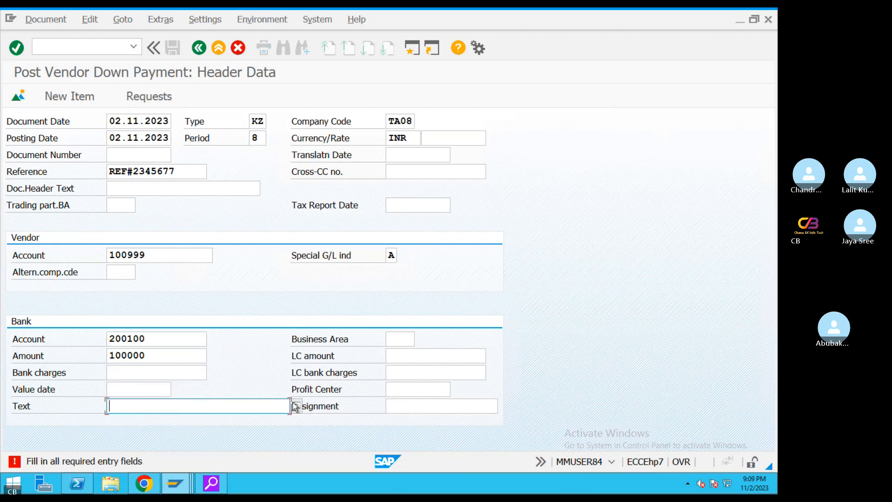
type("Ven")
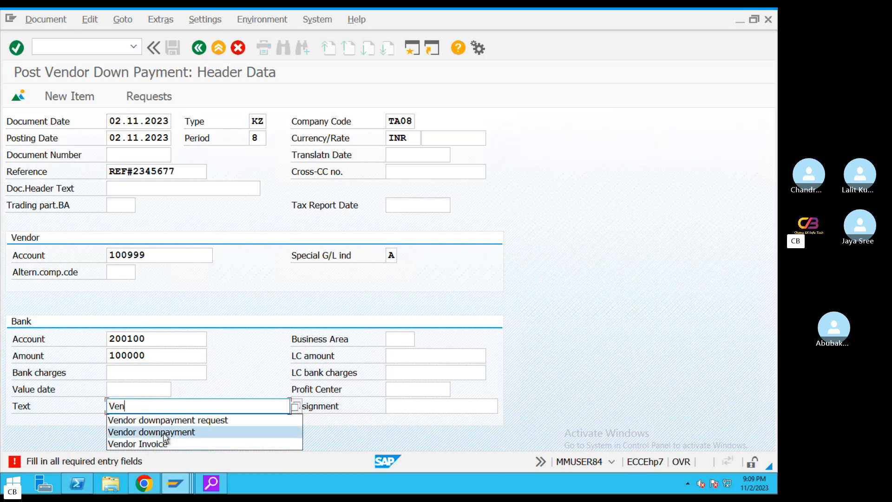
left_click(139, 431)
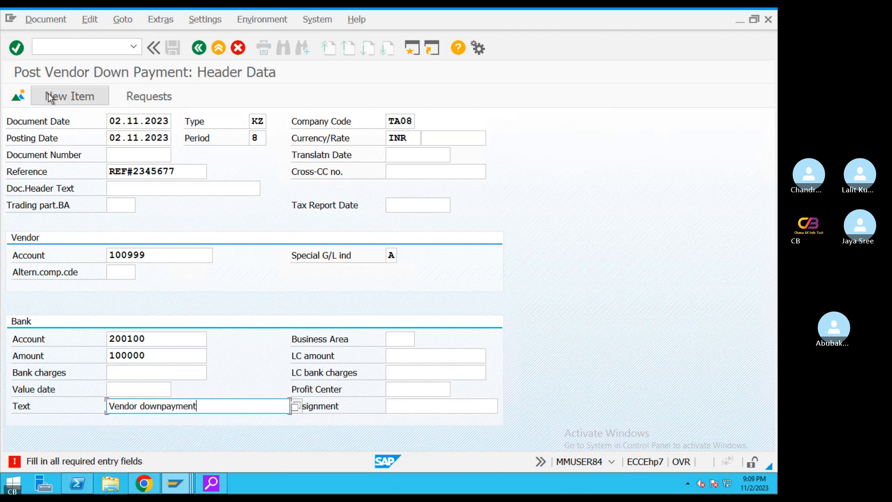
key("Return")
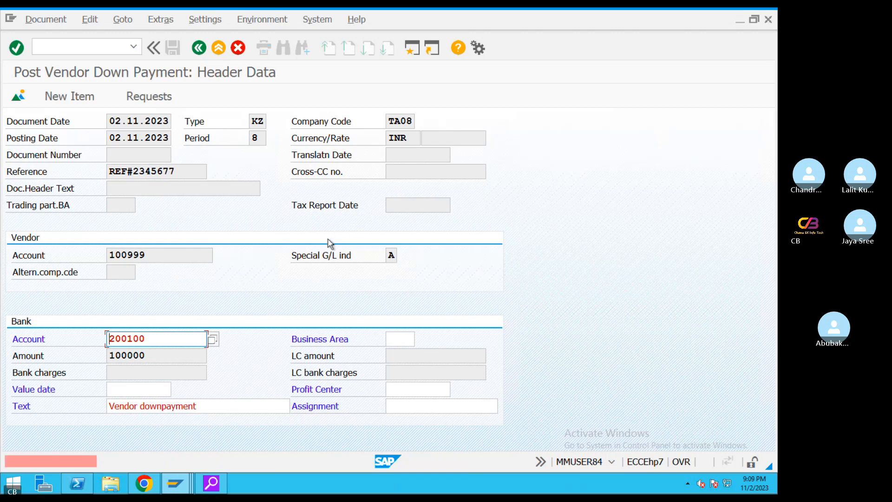
Set the bank item value date to 02.11.2023
left_click(140, 388)
left_click(177, 390)
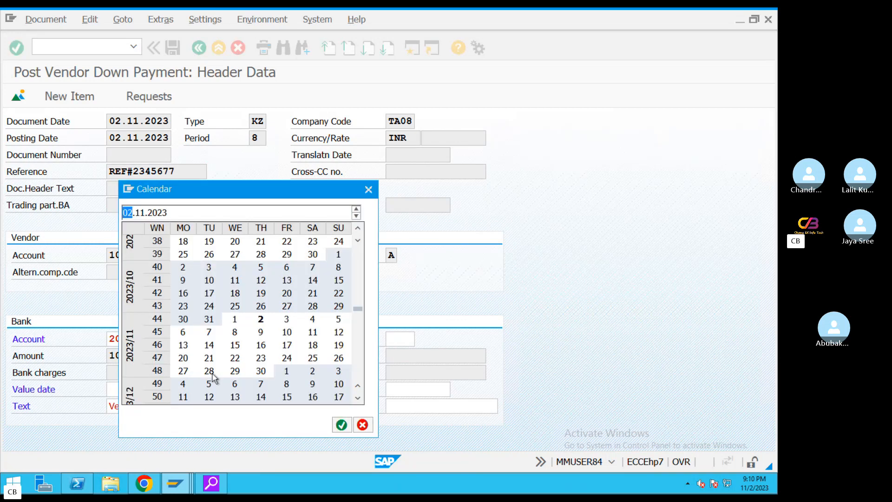
double_click(262, 325)
key("Return")
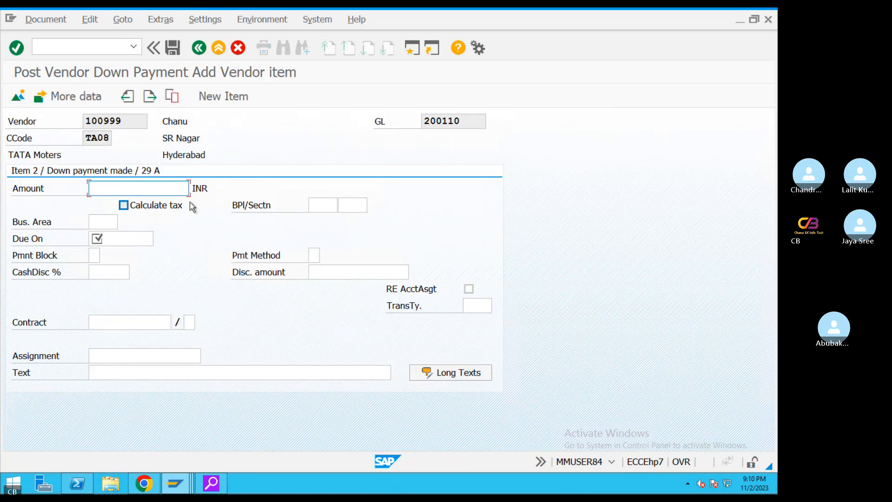
Add the vendor item: amount 10000, due date 02.11.2023, text 'Vendor downpayment'
type("10000")
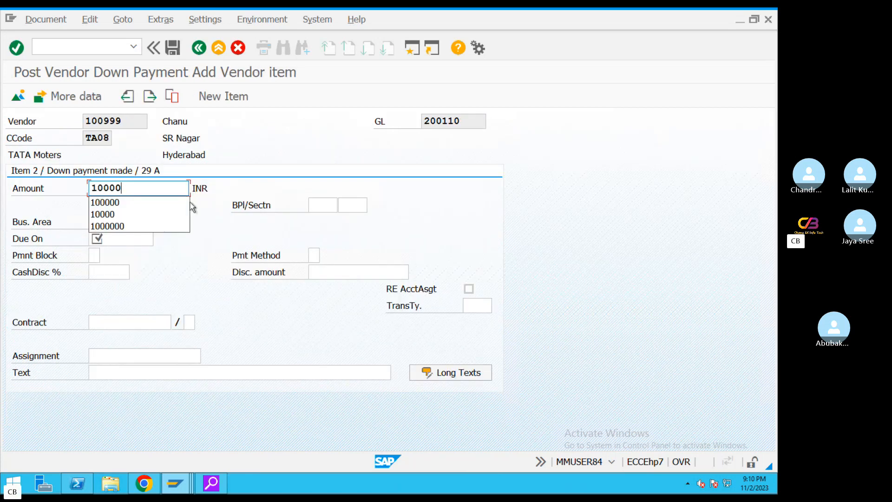
left_click(157, 372)
left_click(117, 238)
left_click(159, 239)
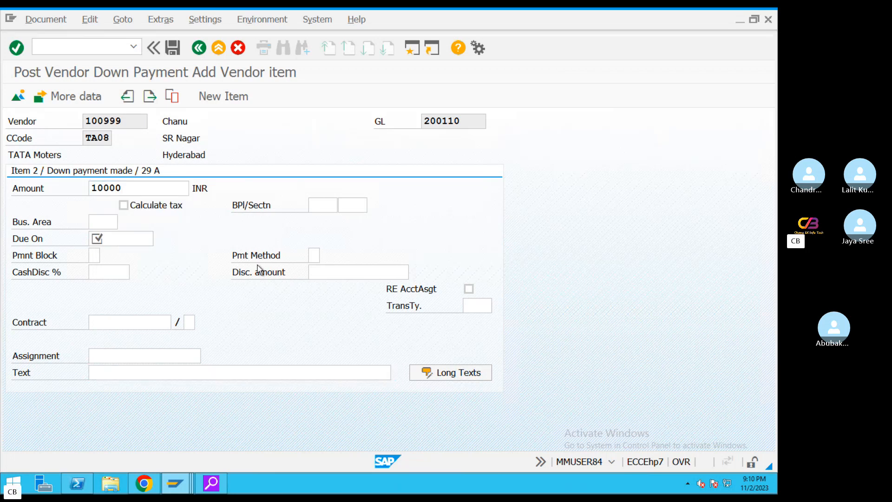
double_click(262, 322)
left_click(157, 372)
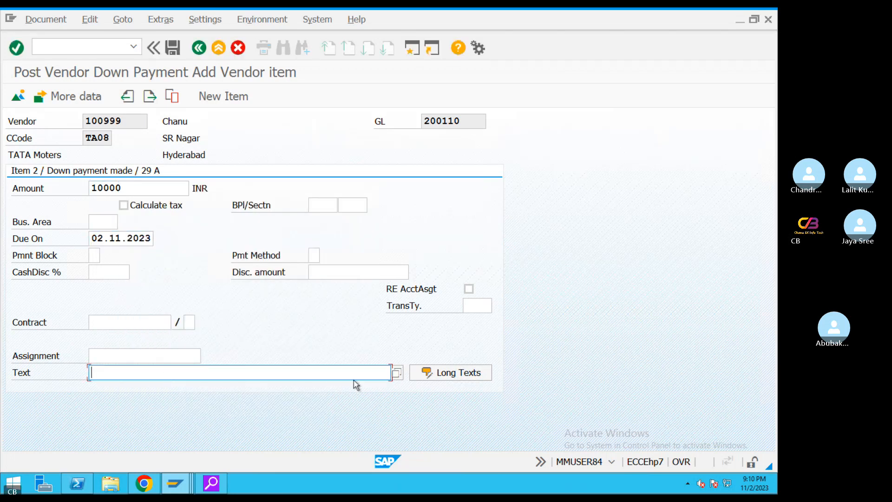
type("V")
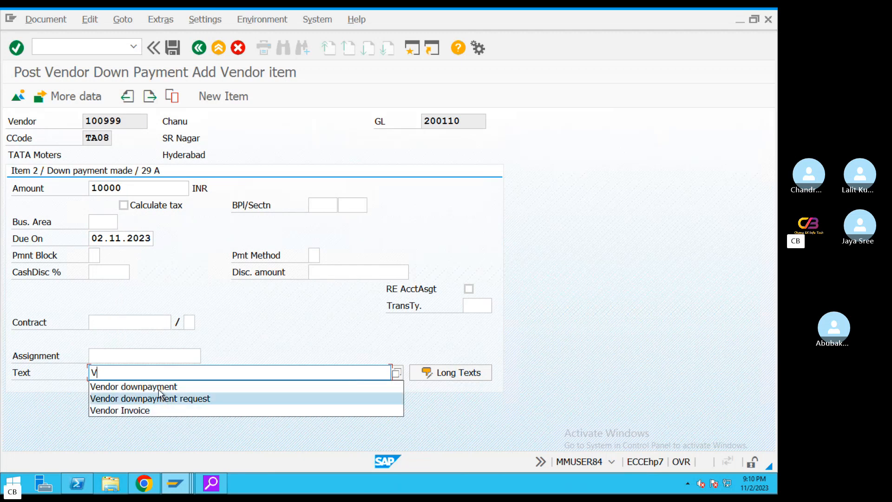
left_click(139, 386)
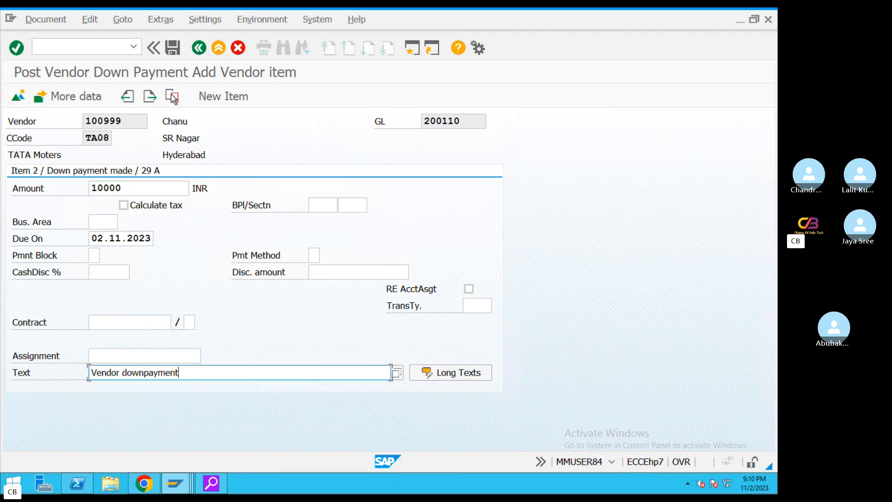
Simulate, correct vendor line 002 to 100000, and post document 2010
left_click(52, 20)
left_click(52, 86)
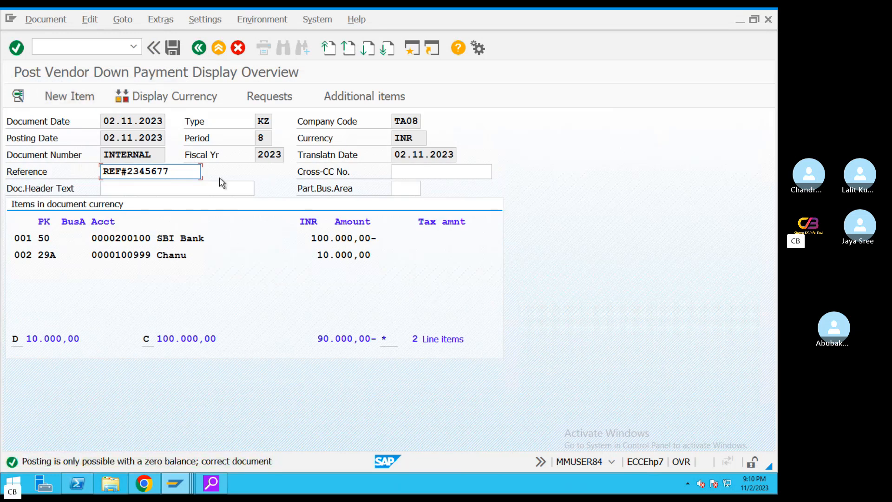
left_click(172, 48)
left_click_drag(312, 240, 382, 239)
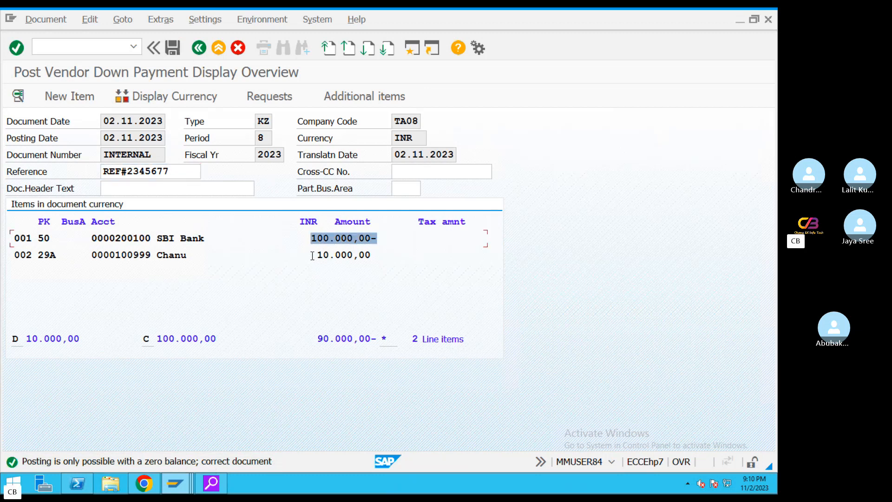
left_click_drag(313, 255, 401, 255)
double_click(160, 257)
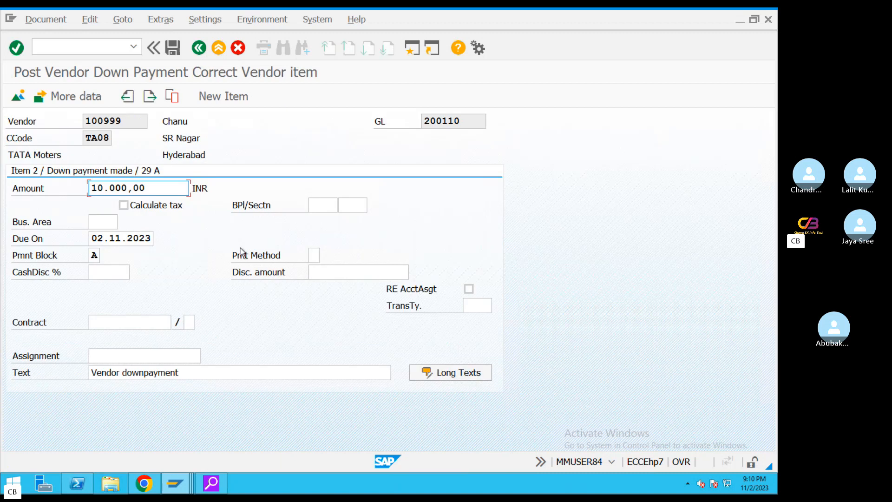
key("shift+Home")
type("100000")
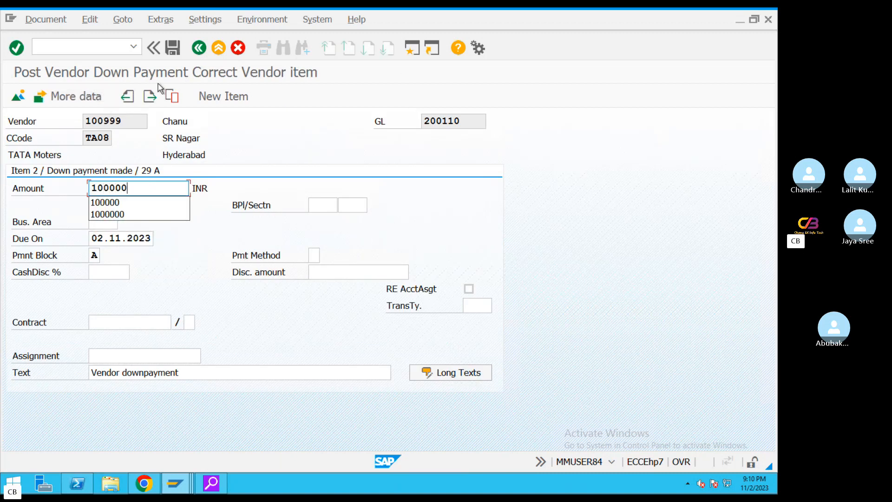
left_click(172, 47)
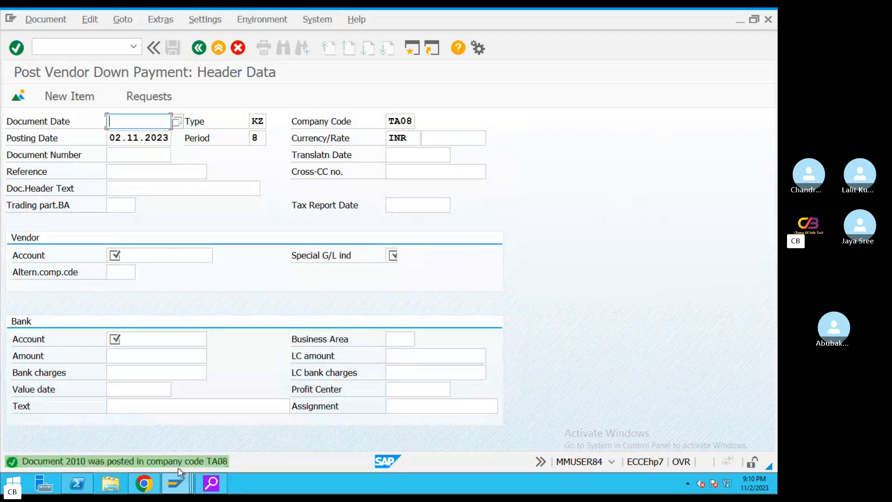
Display document 2010 to verify its 100.000,00 INR bank and vendor lines
left_click(45, 19)
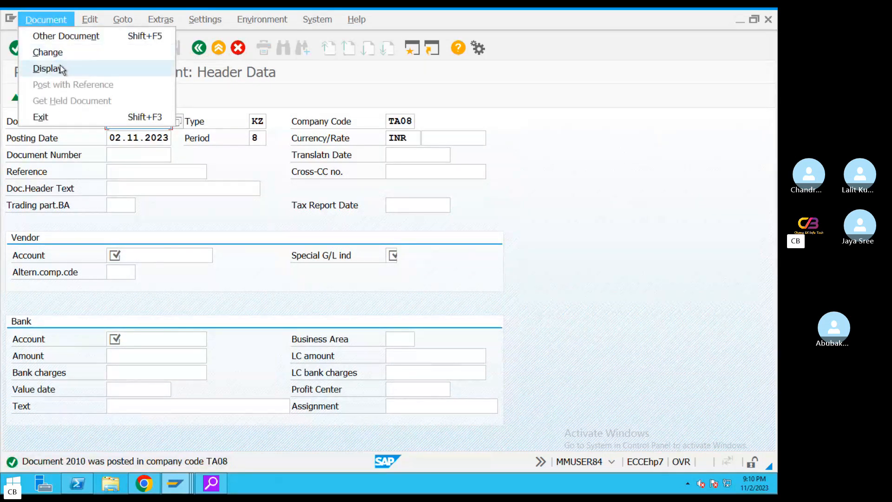
left_click(61, 68)
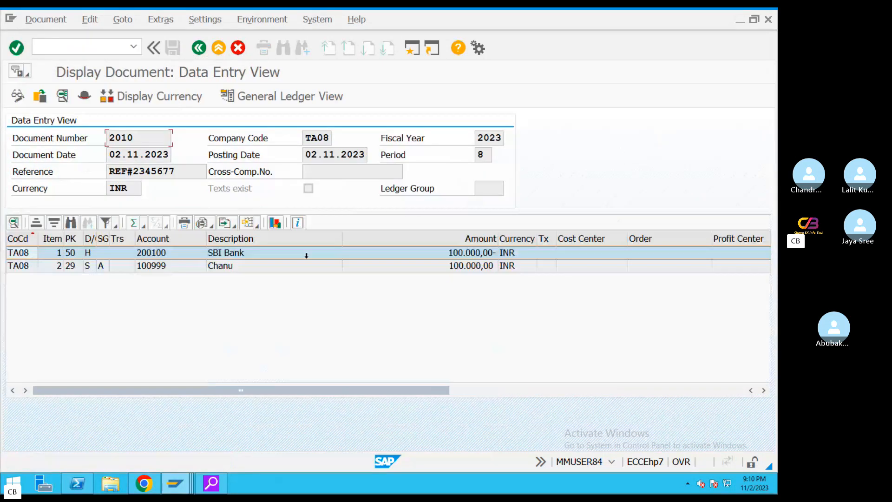
left_click(465, 265)
key("Up")
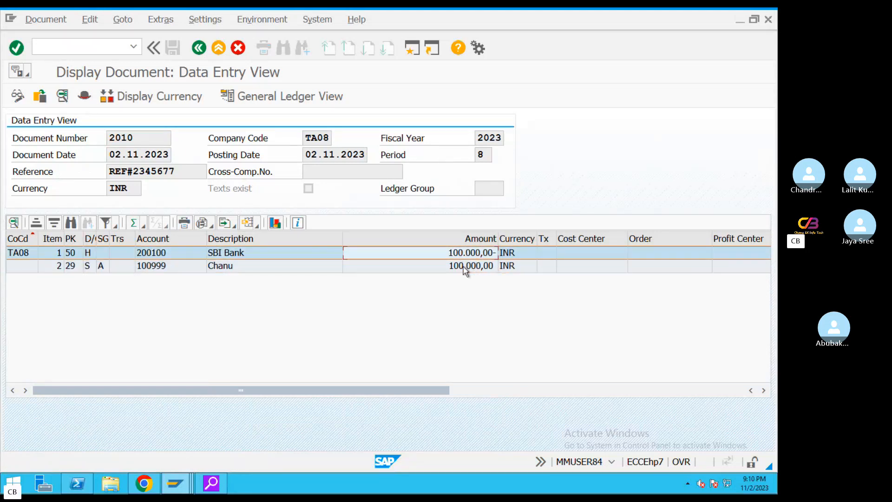
left_click(458, 265)
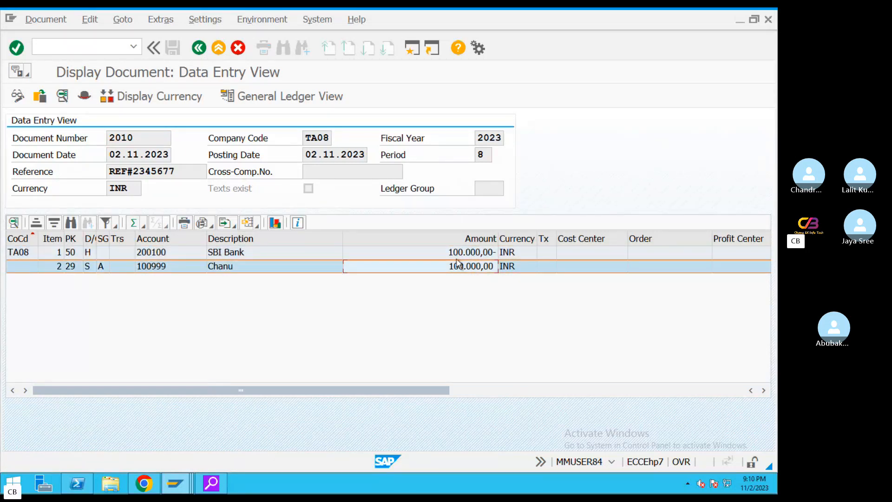
key("Up")
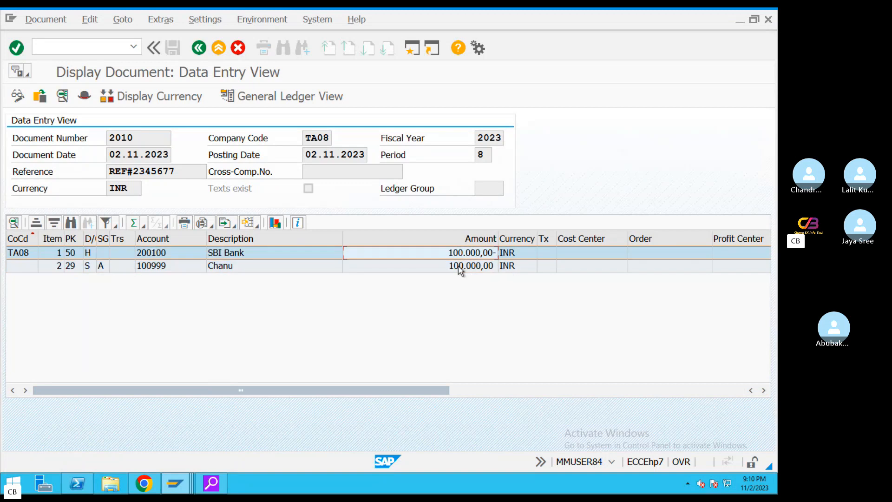
left_click(233, 51)
left_click(219, 47)
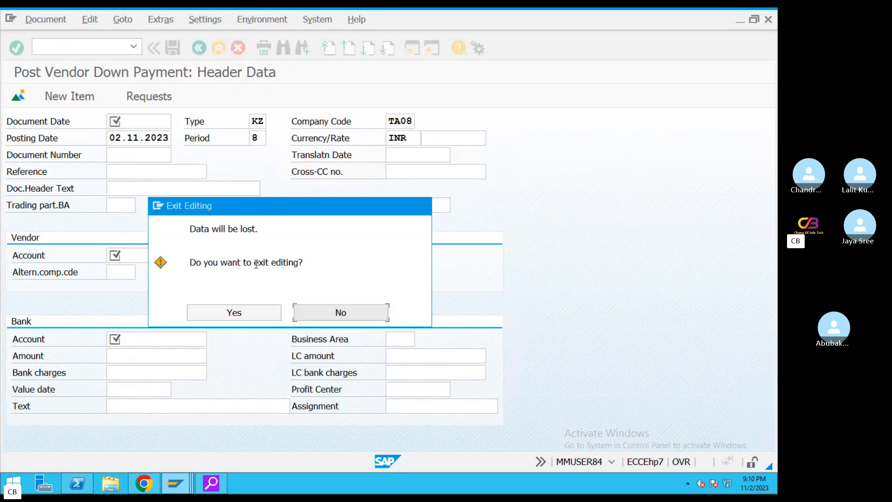
left_click(253, 313)
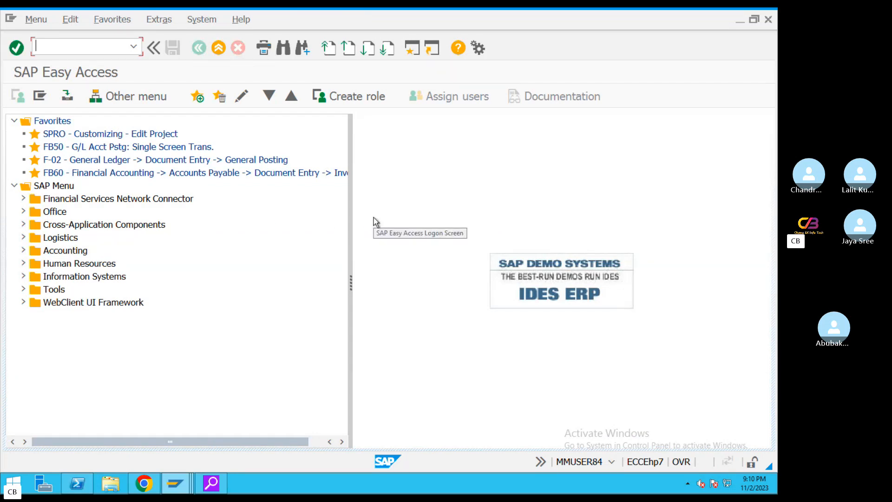
Start FB60 vendor invoice entry and select vendor 100999 via search
type("FB60")
key("Return")
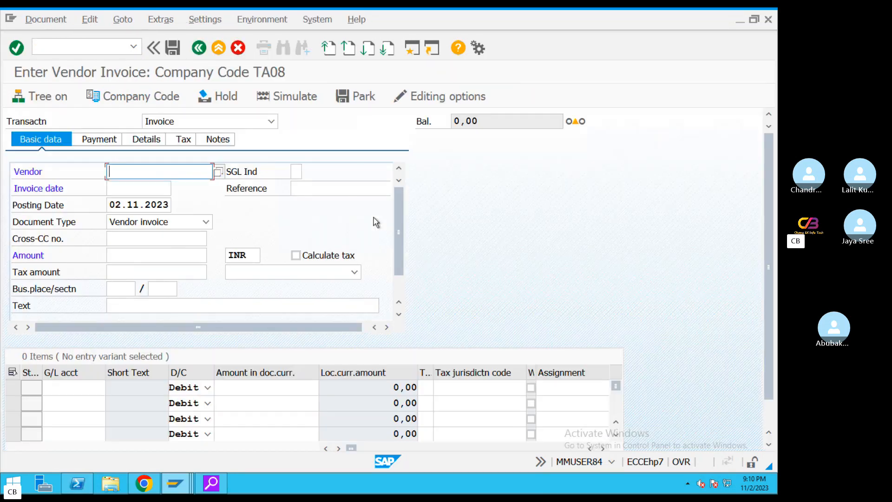
left_click(218, 175)
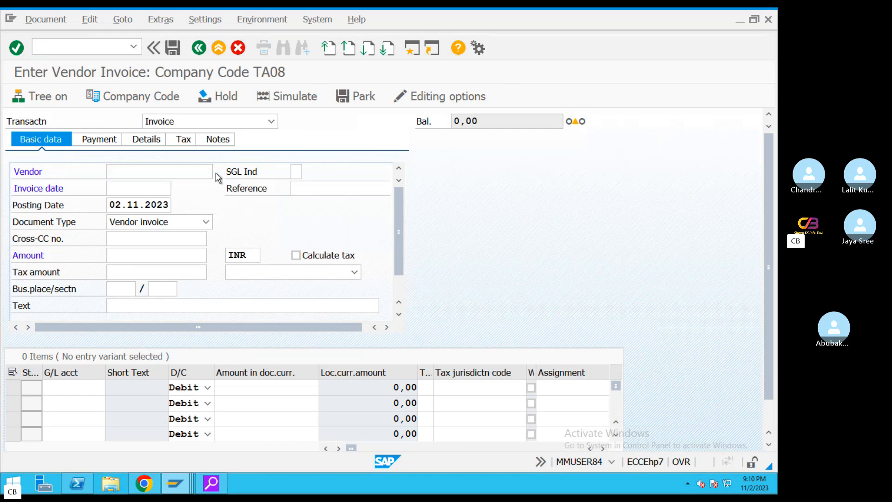
left_click(562, 461)
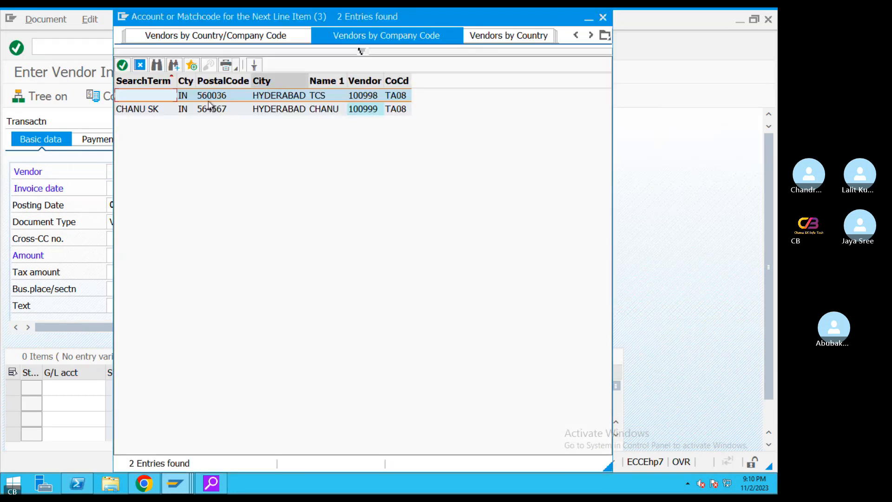
double_click(197, 110)
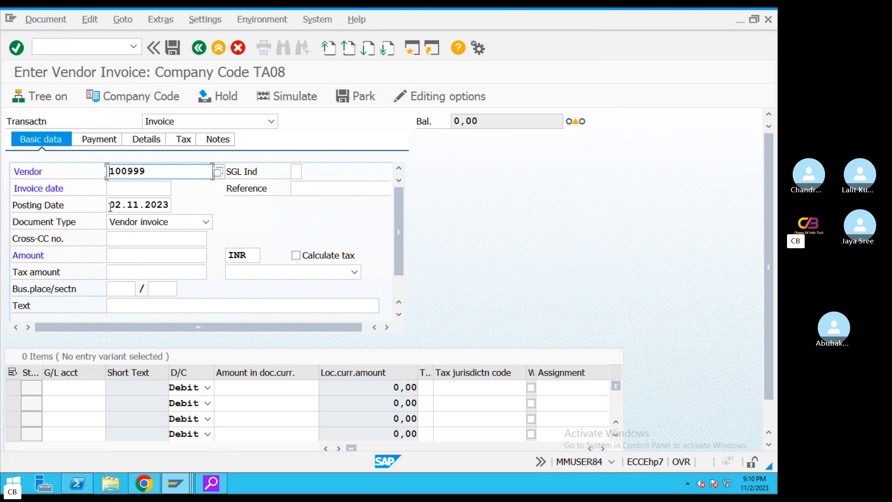
Fill the header: invoice date 02.11.2023, reference REF#2345, amount 300000, text Vendor invoice
left_click_drag(110, 206, 192, 209)
key("ctrl+c")
left_click(140, 188)
key("ctrl+v")
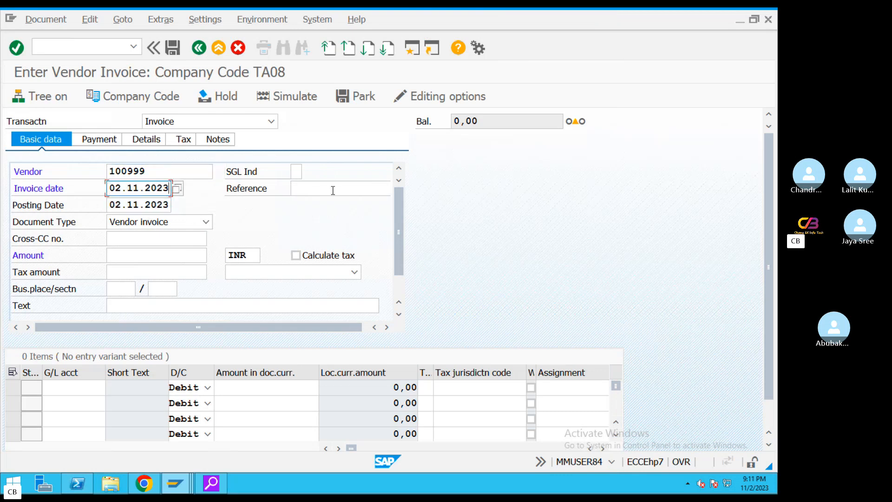
left_click(333, 188)
type("REF")
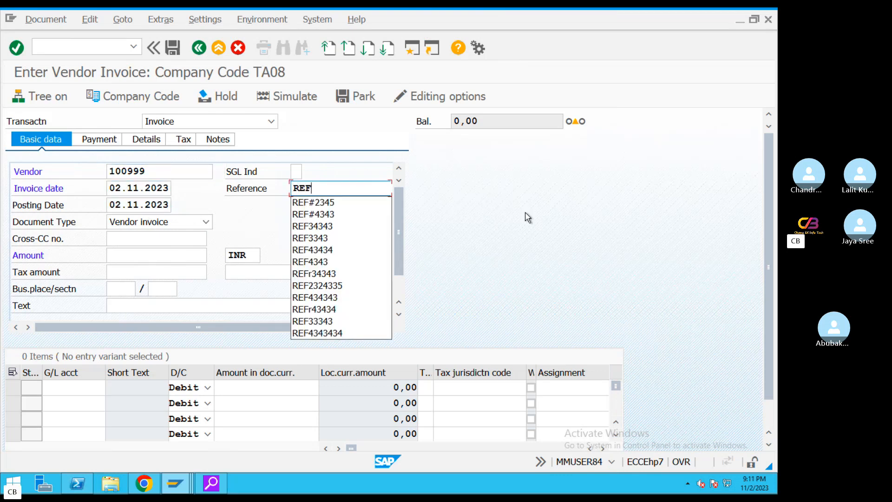
type("#234567")
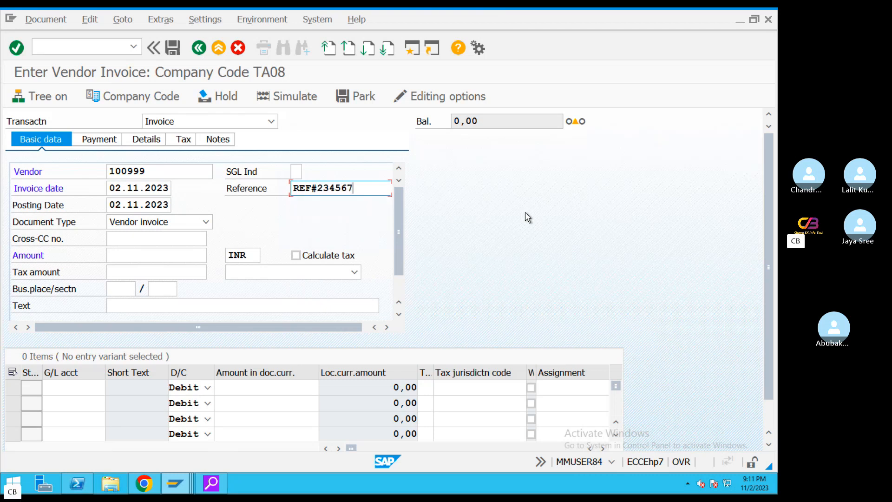
left_click(110, 255)
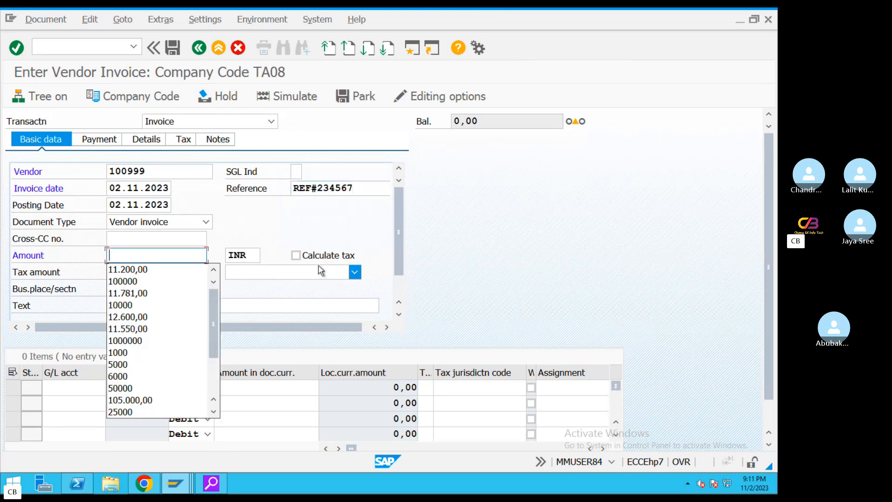
left_click(163, 281)
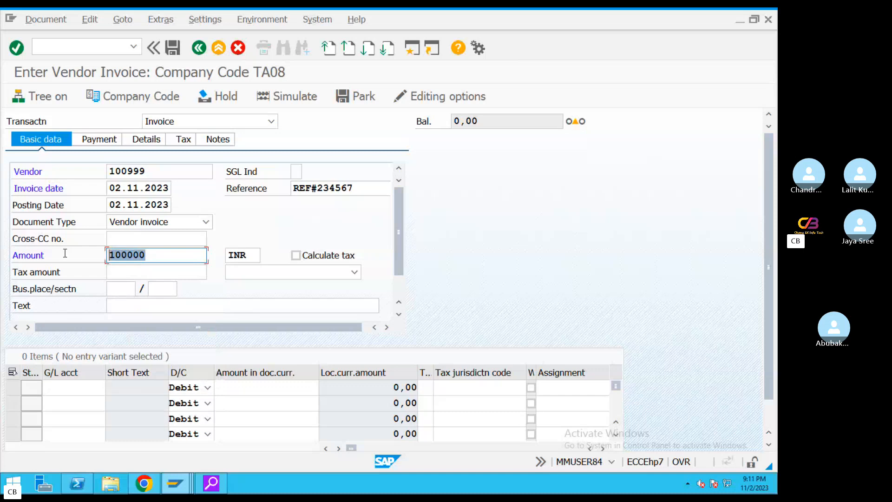
type("3")
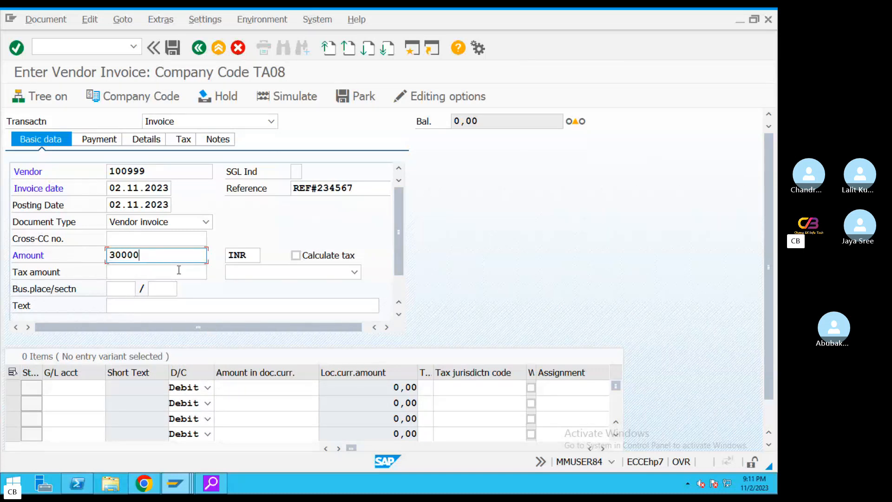
left_click(155, 310)
type("V")
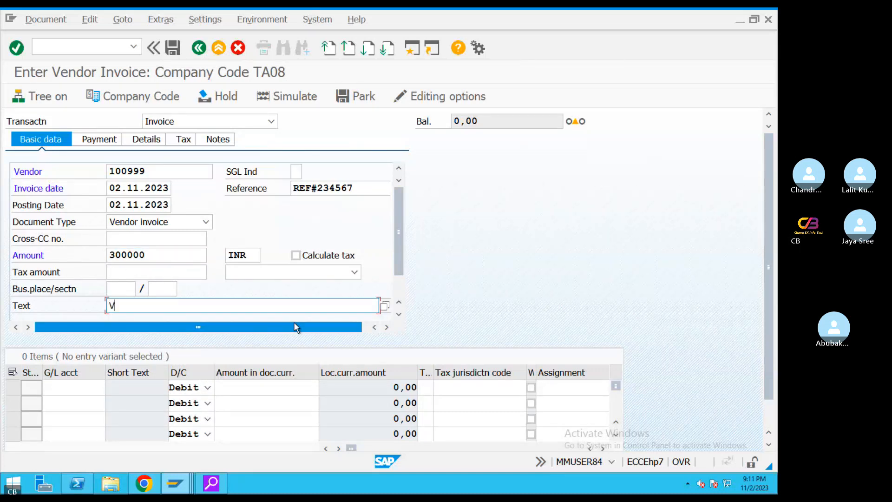
left_click(184, 321)
Add line 1 on G/L 400303 with amount * and text Vendor invoice, then view payment details
key("Tab")
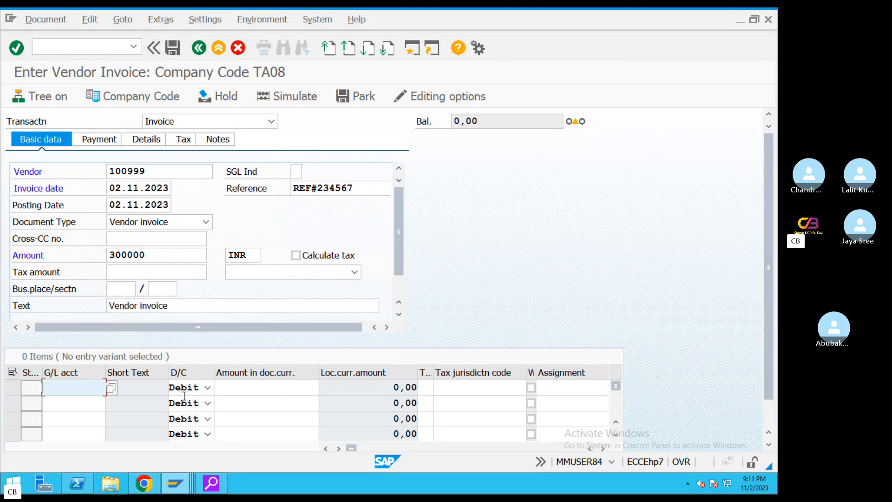
key("BackSpace")
left_click(76, 222)
left_click(279, 403)
left_click(296, 387)
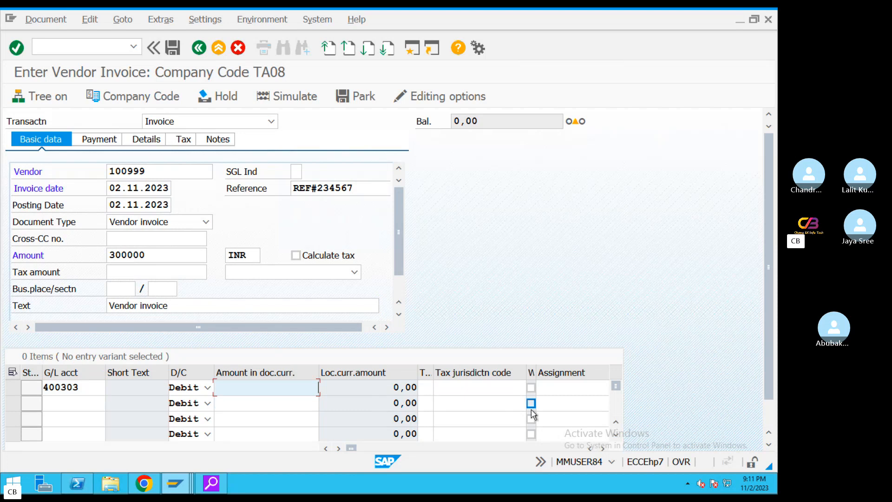
type("*")
key("Tab")
key("Tab")
key("Tab")
key("Tab")
key("Tab")
key("Tab")
key("Tab")
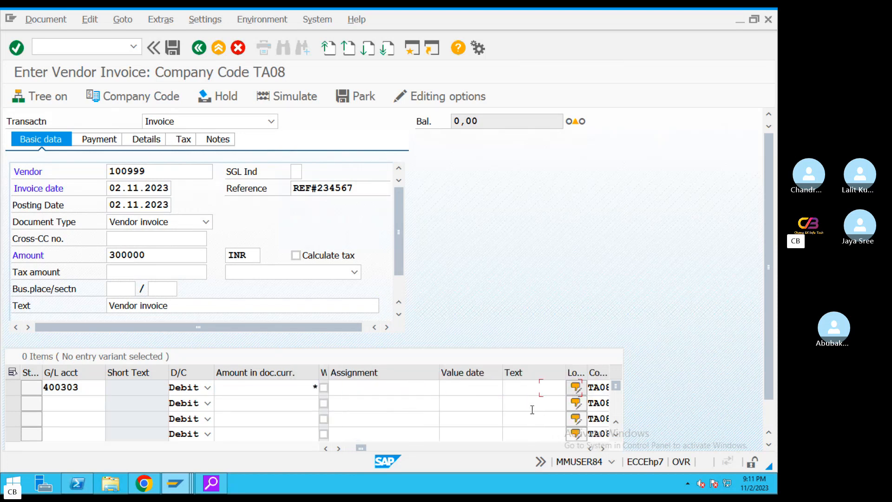
left_click(530, 388)
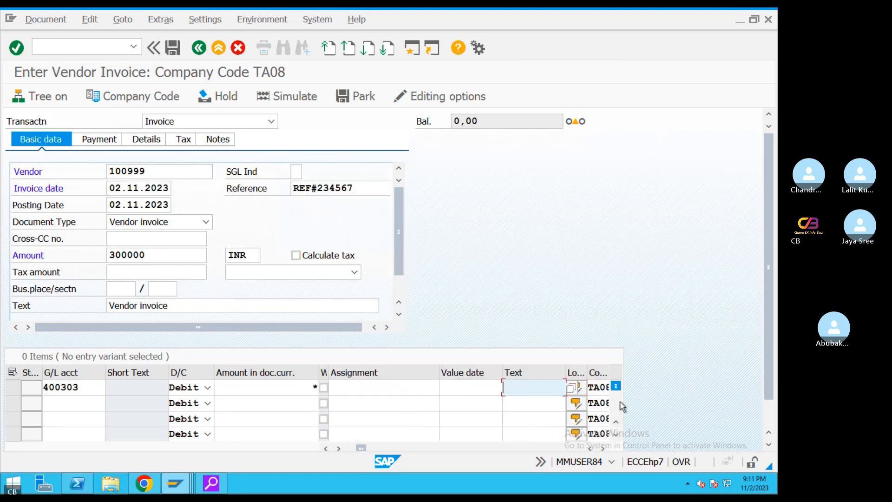
type("Vendo")
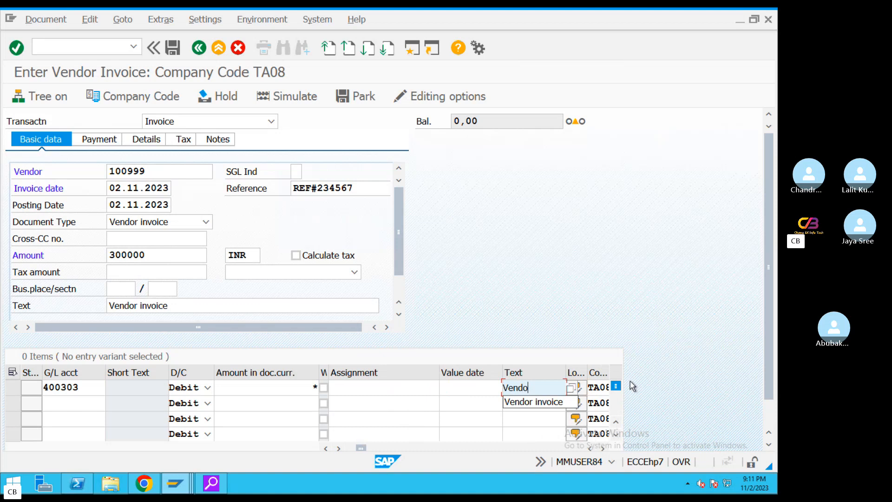
left_click(533, 401)
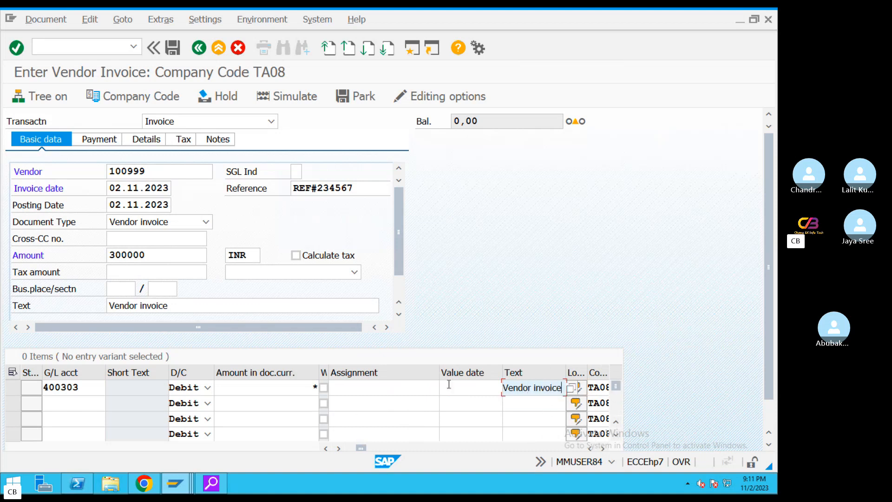
left_click(99, 141)
Acknowledge the down payment notice and change payment terms to 0001
left_click(395, 441)
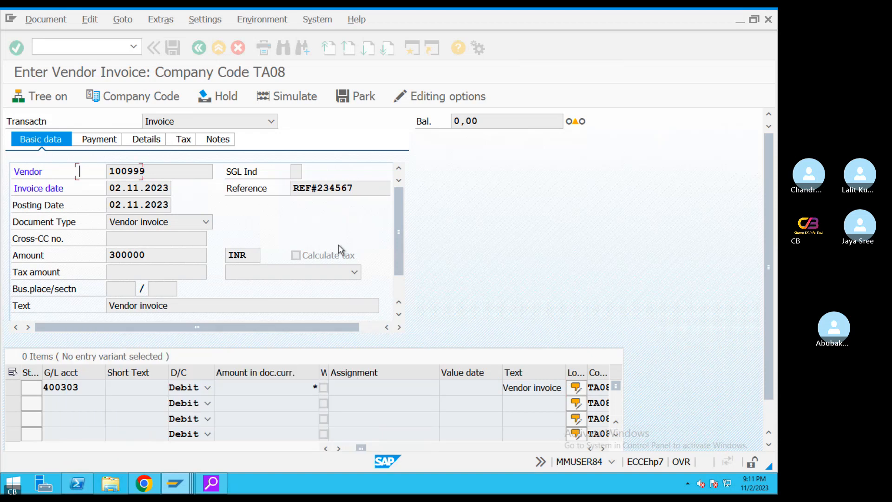
key("BackSpace")
type("1")
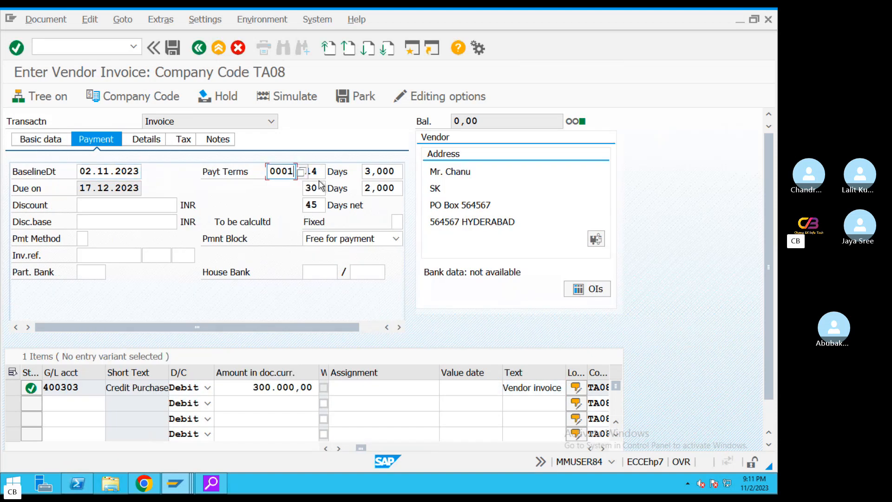
key("Return")
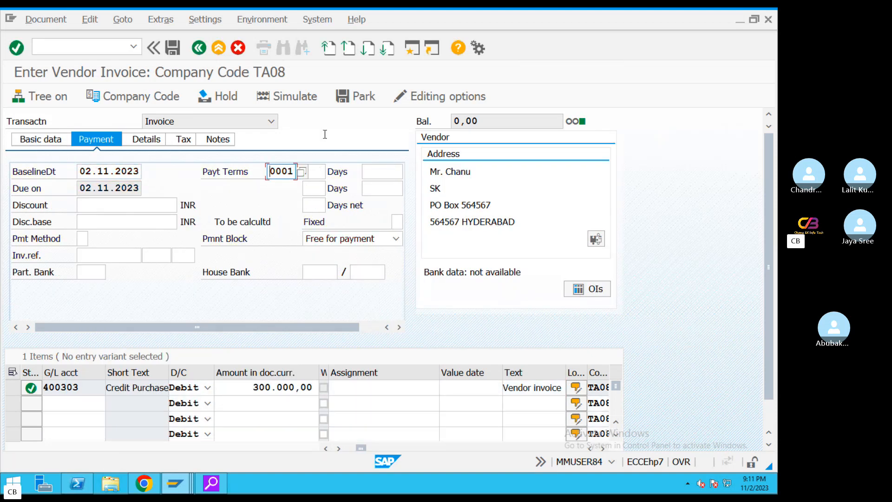
left_click(37, 140)
Display last posted document 2010, inspect its vendor line, and go back to invoice entry
left_click(46, 19)
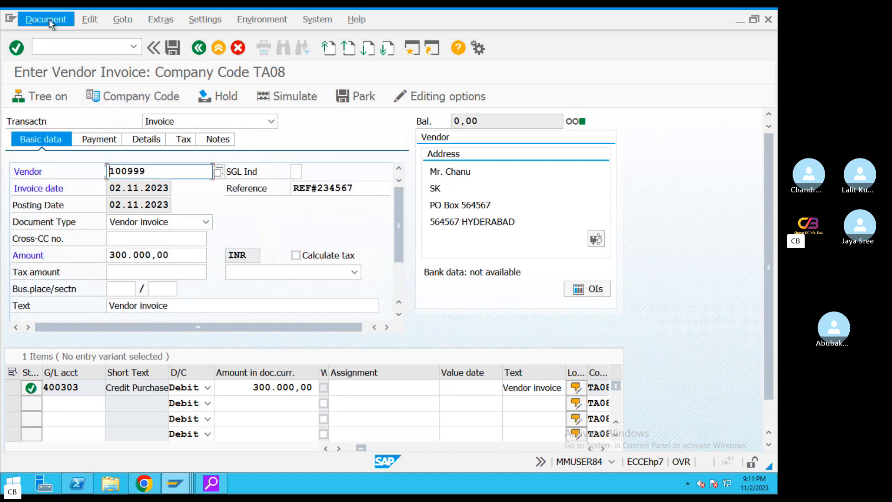
left_click(206, 164)
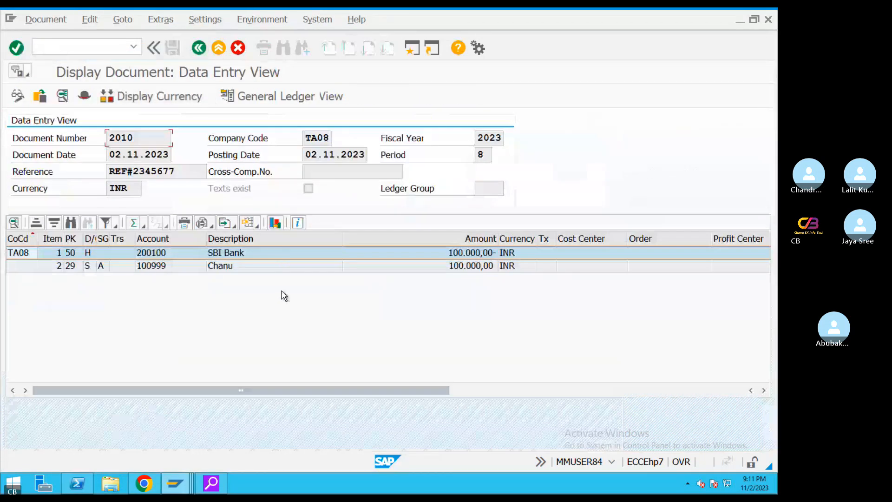
left_click(236, 266)
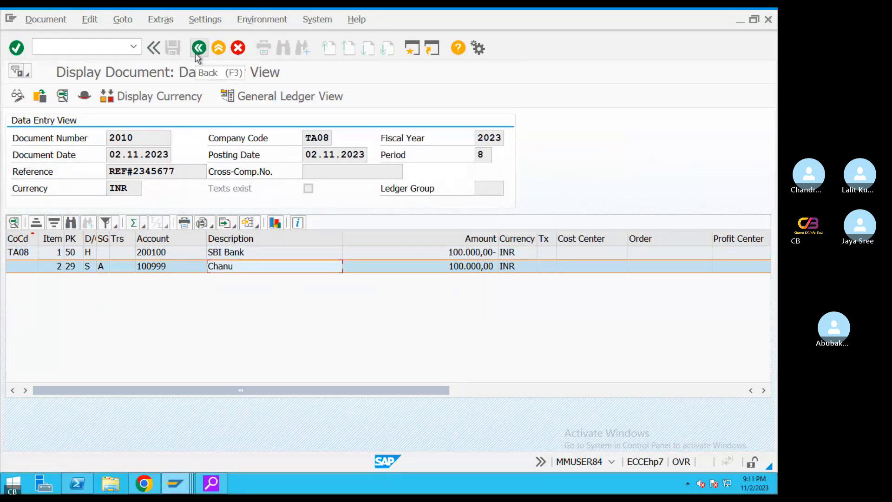
left_click(41, 20)
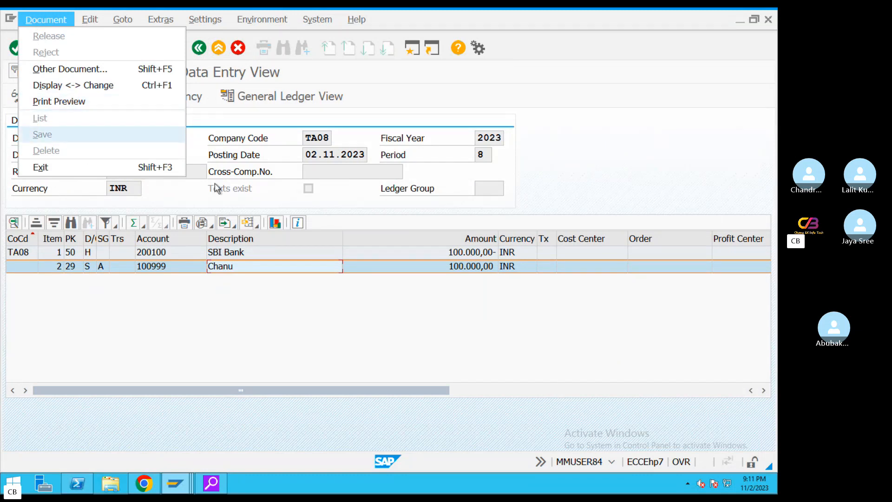
left_click(269, 199)
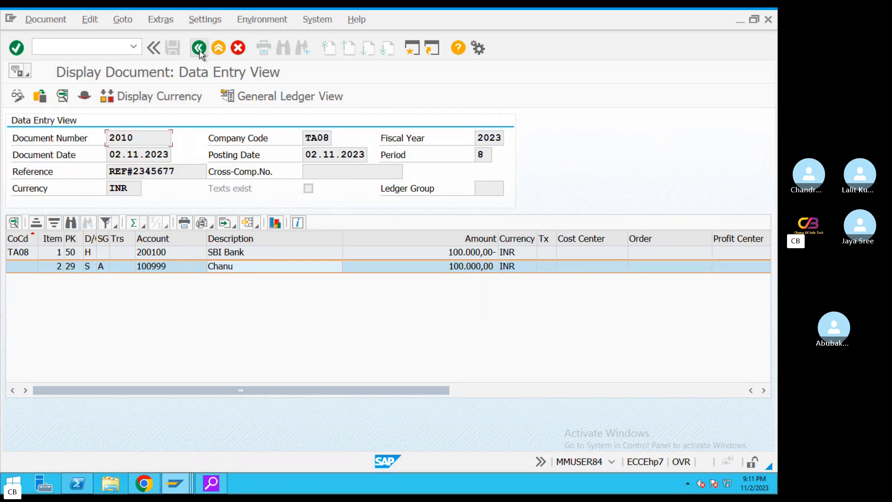
left_click(44, 18)
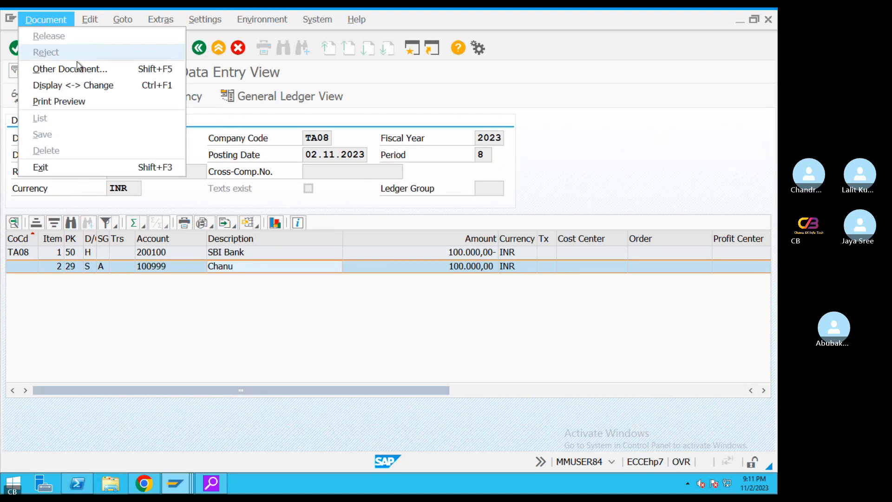
left_click(199, 48)
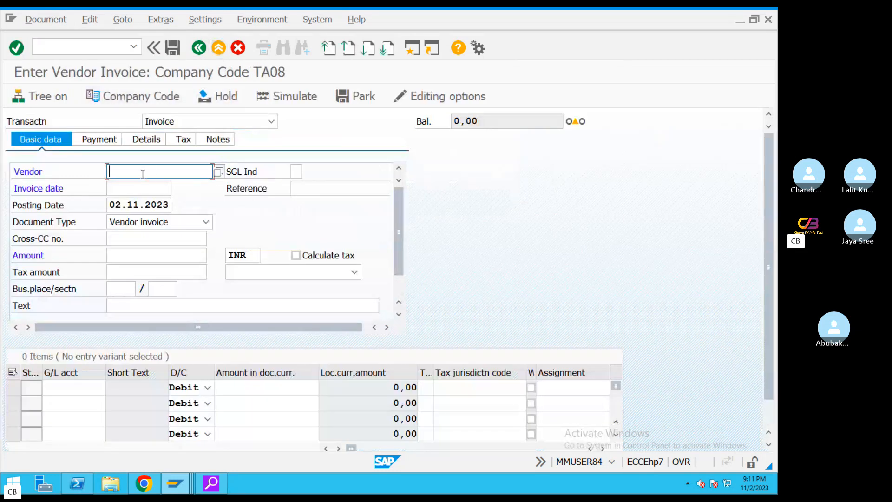
Refill the header: vendor 100999, date 02.11.2023, reference REF#234567, amount 300000, text Vendor invoice
key("space")
left_click(147, 197)
left_click(143, 190)
key("space")
left_click(141, 204)
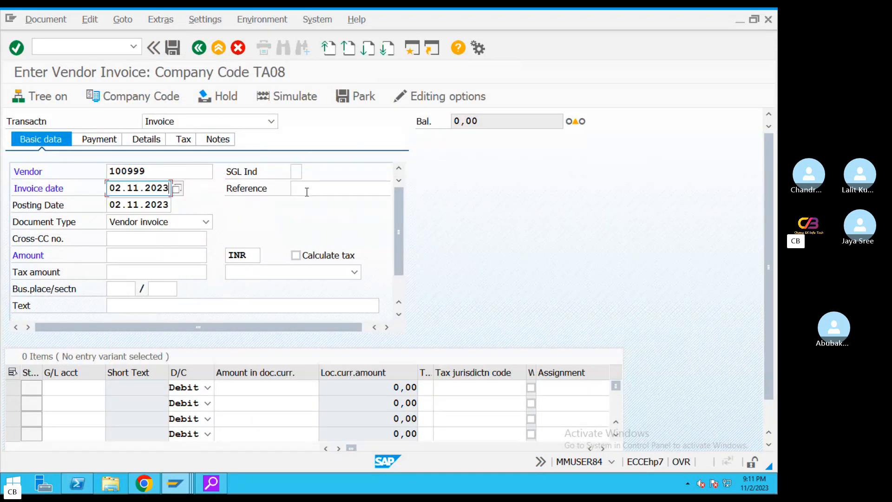
left_click(305, 191)
key("space")
left_click(325, 202)
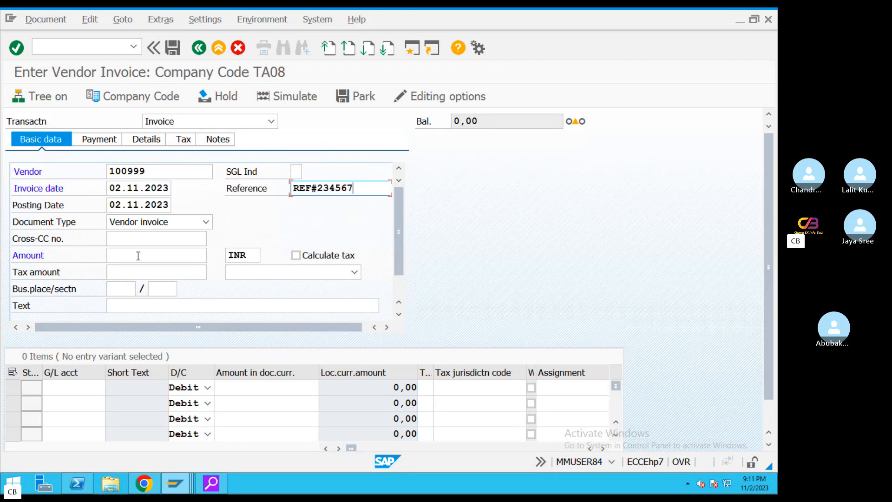
left_click(179, 249)
key("space")
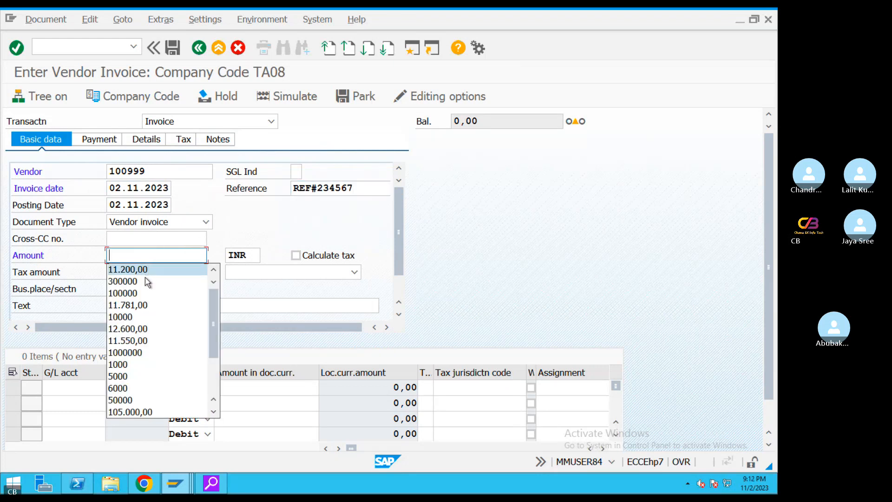
left_click(149, 280)
left_click(207, 308)
key("space")
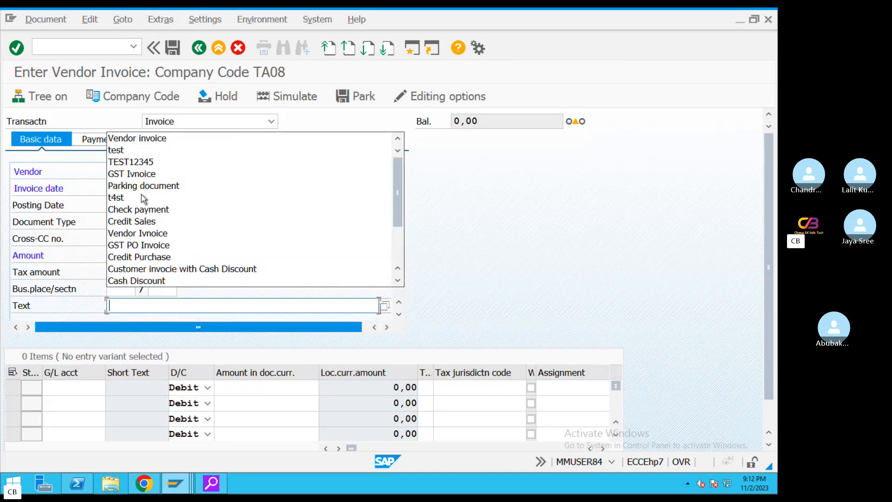
key("Return")
Fill line 1 with G/L 400303, amount * and text Vendor invoice, then view payment details
left_click(89, 386)
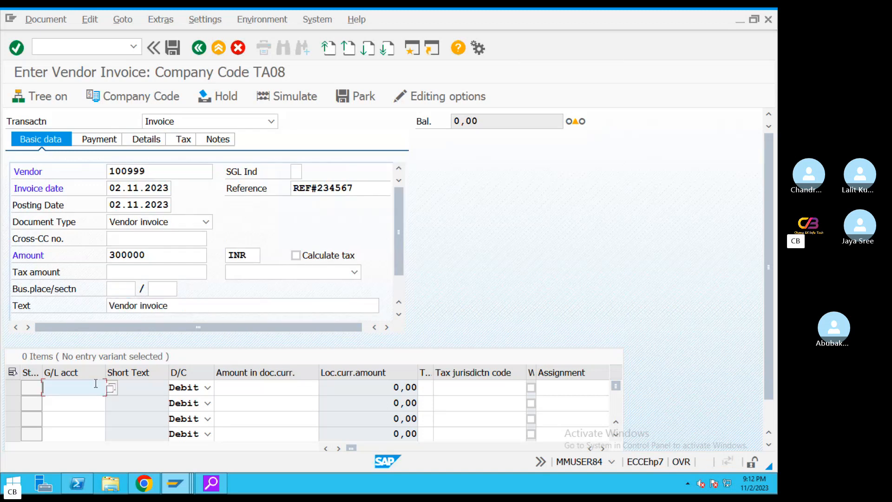
key("space")
left_click(70, 220)
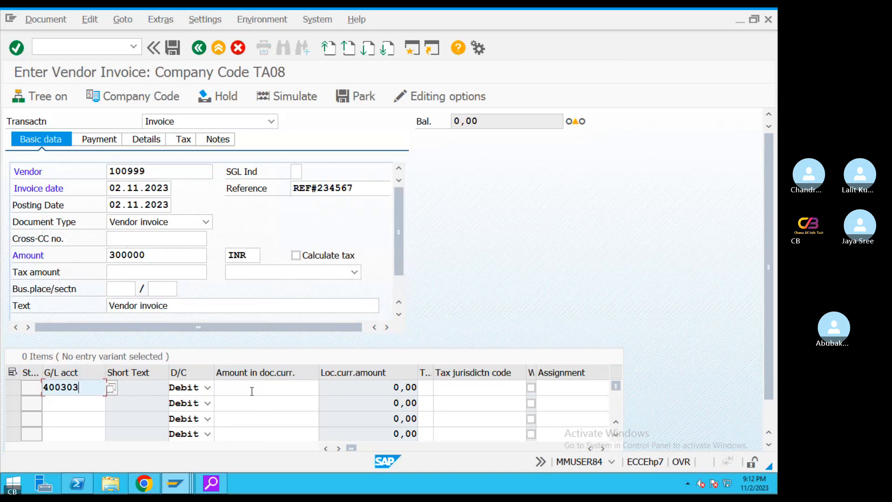
left_click(253, 389)
key("space")
left_click(275, 219)
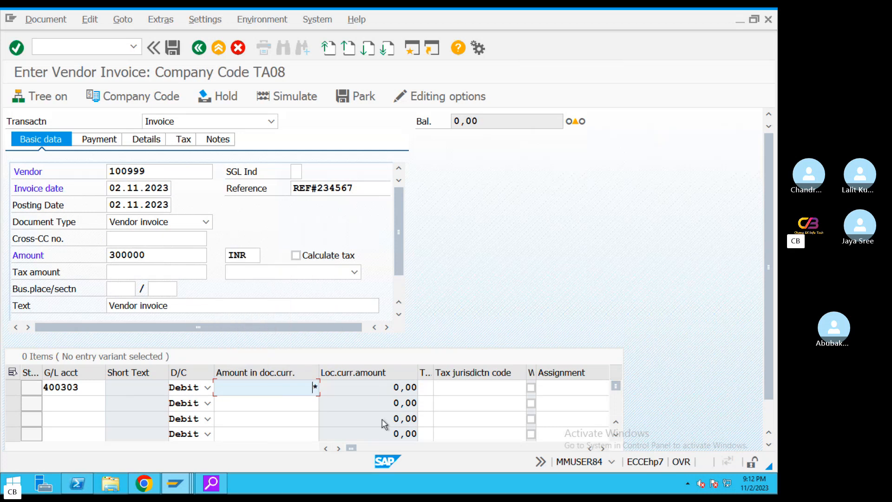
key("Tab")
key("Tab")
key("Tab")
key("Tab")
key("Tab")
key("Tab")
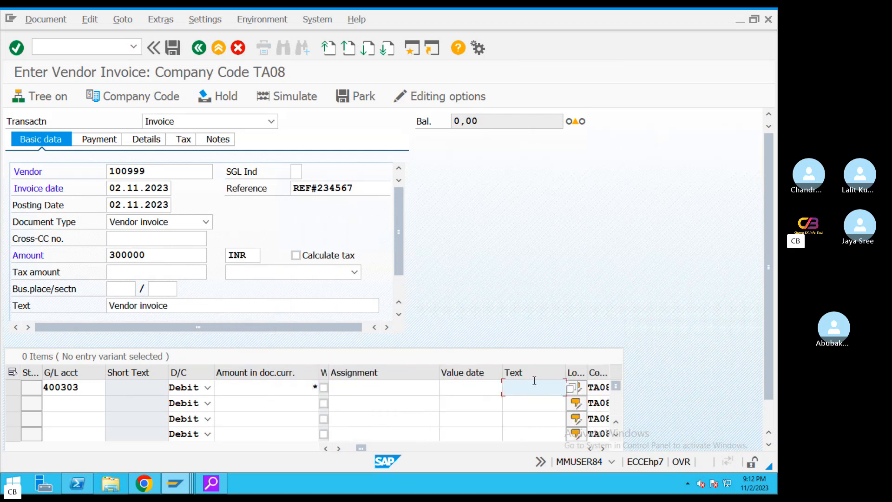
left_click(554, 392)
left_click(521, 264)
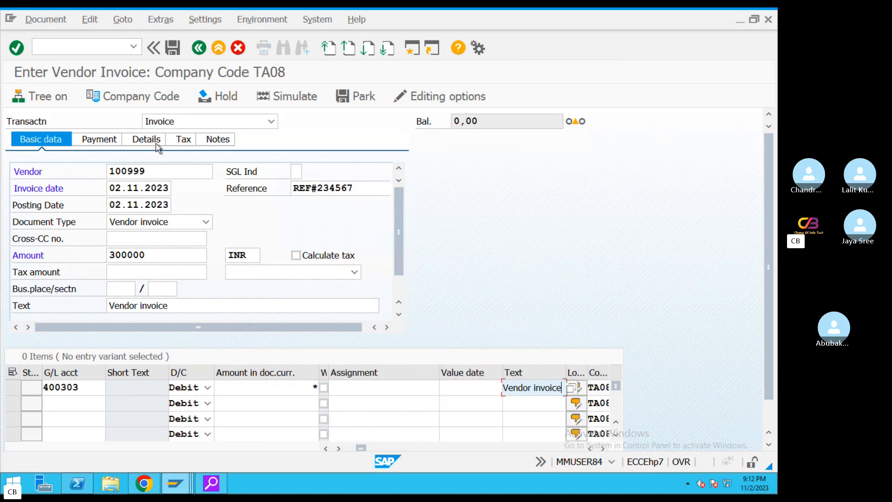
left_click(109, 141)
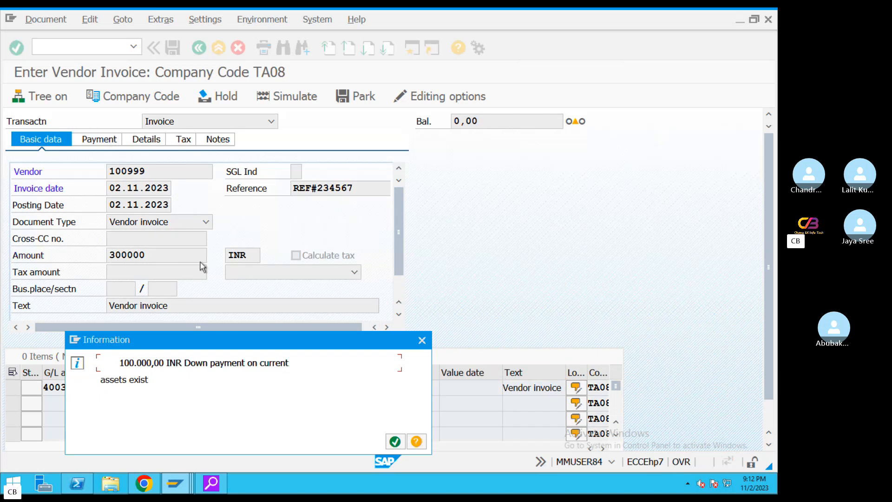
Acknowledge the down payment notice and set payment terms to 0001
left_click(394, 442)
left_click(291, 172)
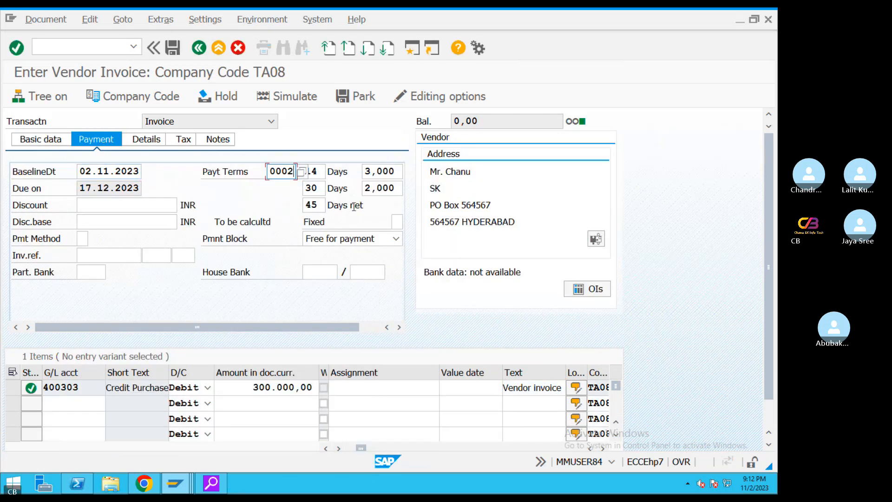
key("BackSpace")
left_click(290, 187)
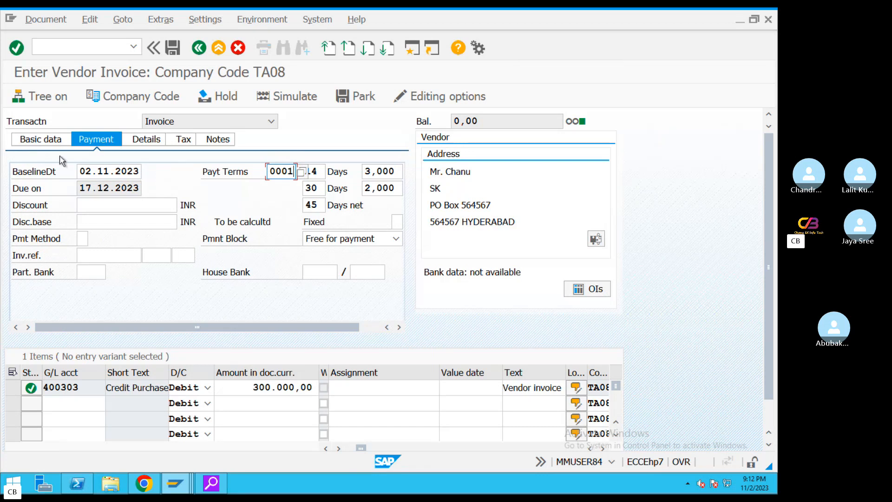
key("Return")
left_click(19, 141)
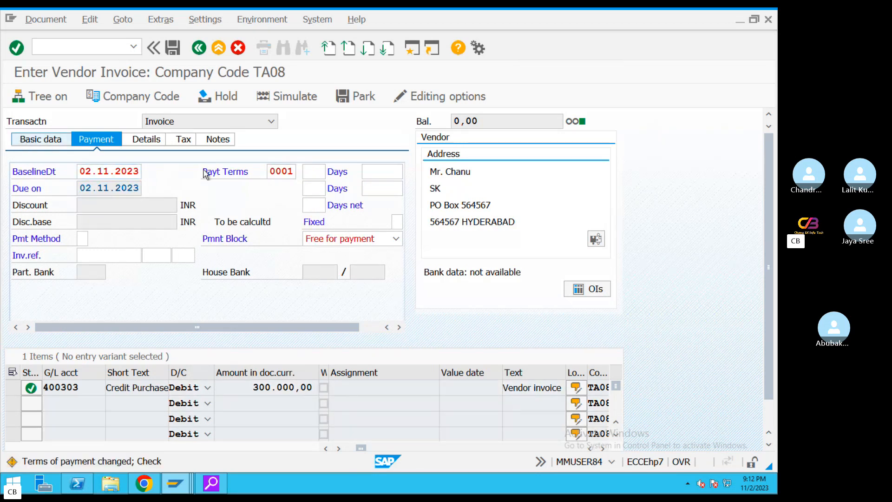
Simulate the invoice, check the vendor and expense line amounts, and post it as document 1024
left_click(47, 21)
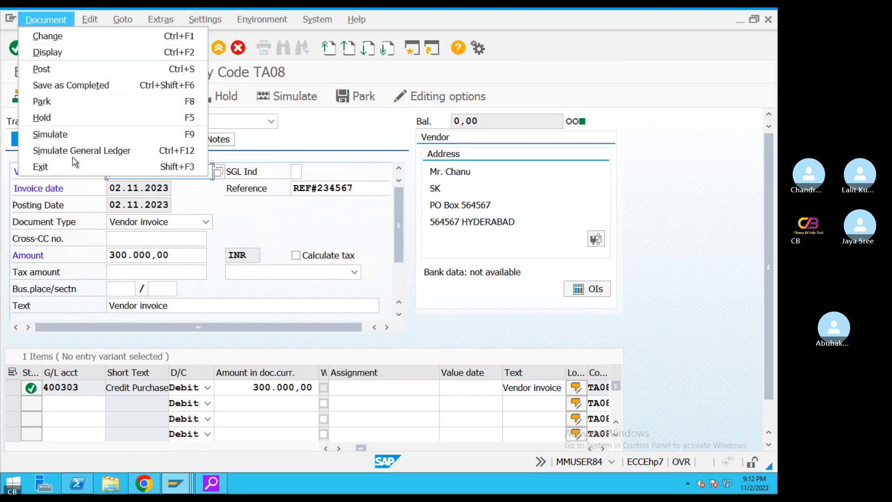
left_click(56, 133)
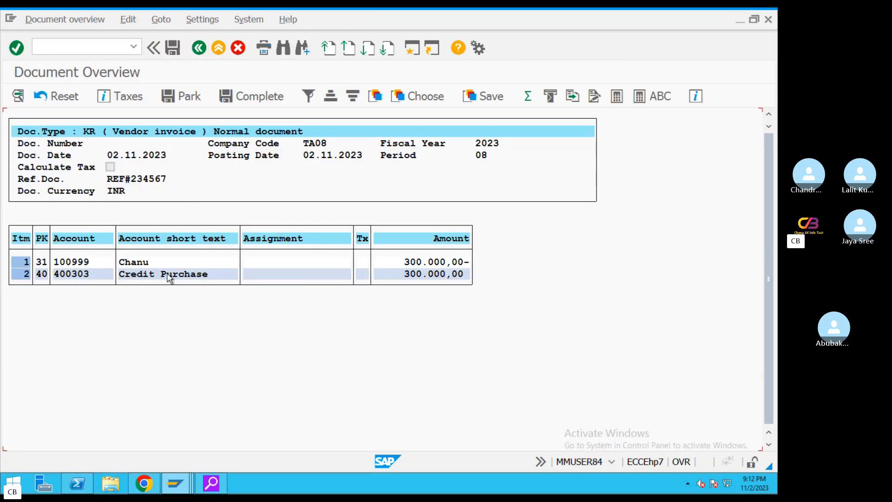
left_click(425, 262)
left_click(437, 275)
left_click(173, 47)
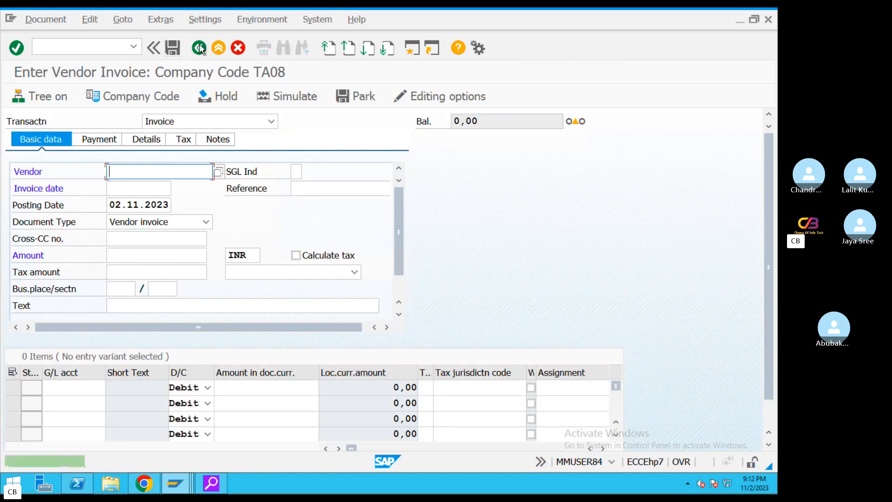
Launch FBL1N vendor line item display for vendor 100999 in TA08
left_click(91, 49)
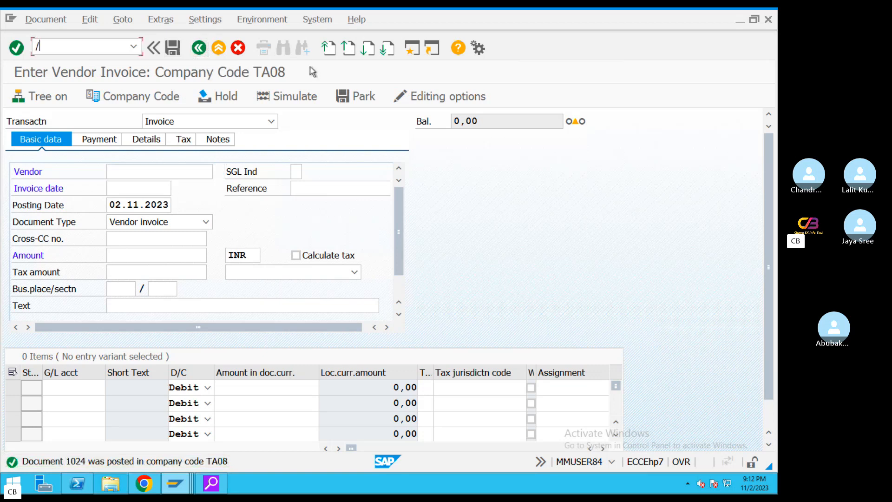
type("/nfbl1n")
key("Return")
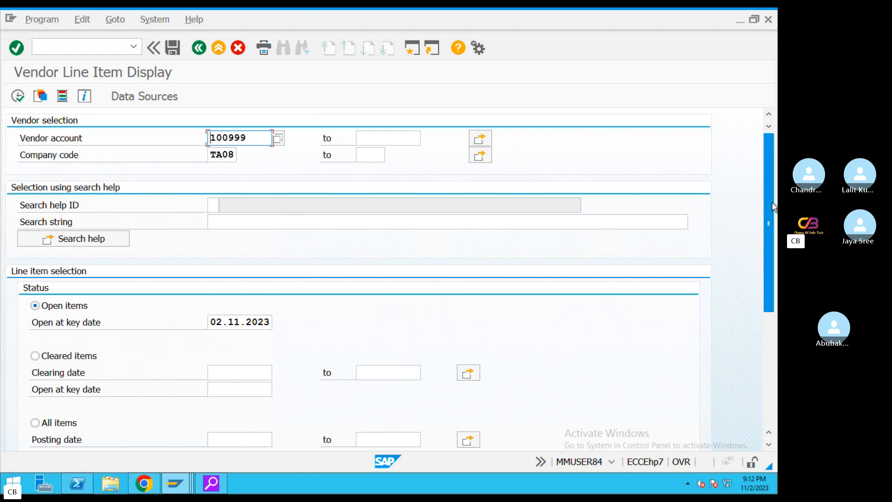
scroll(752, 325, "down", 5)
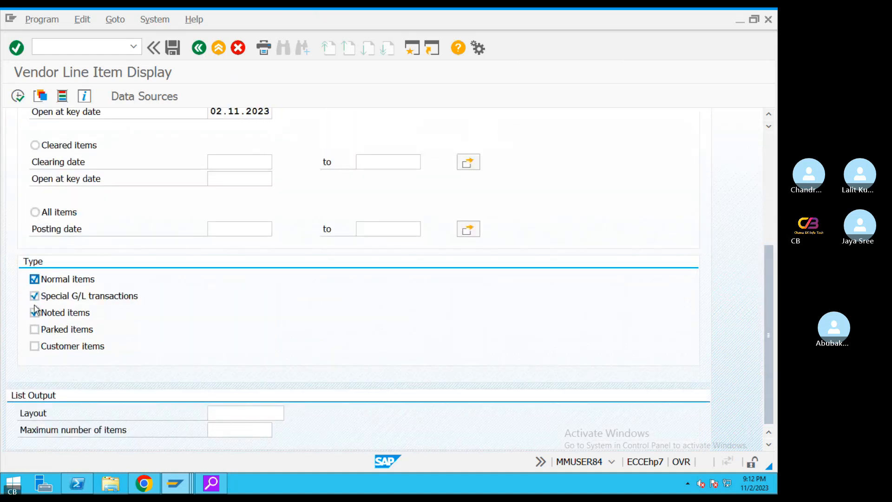
scroll(768, 212, "up", 5)
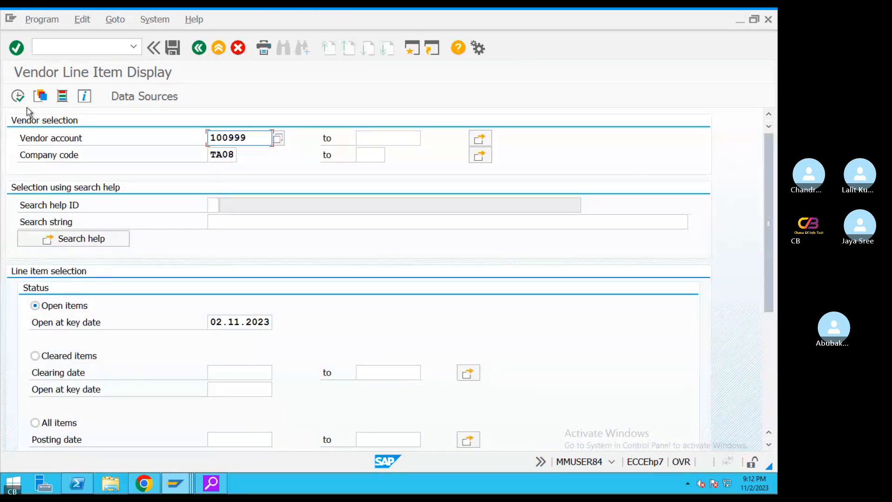
Run the line item report and review 1024 (300.000,00-), 2010 (100.000,00) and 6004 (100.000,00-)
left_click(17, 96)
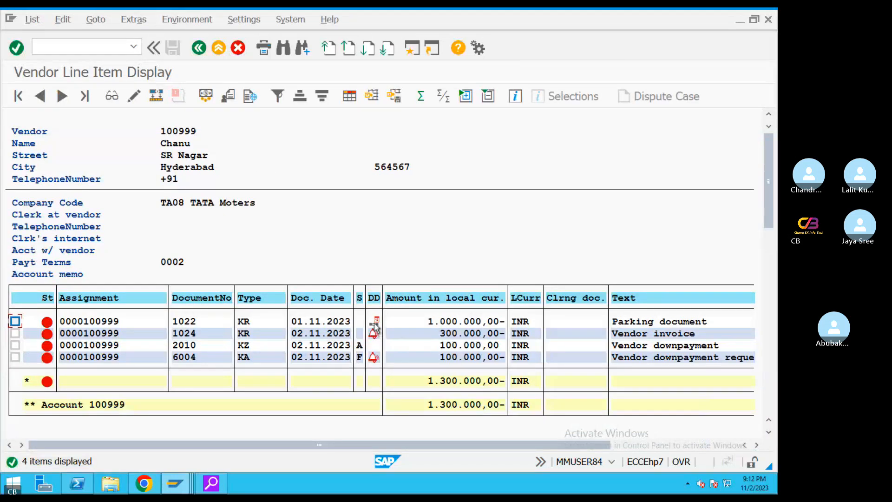
left_click(15, 321)
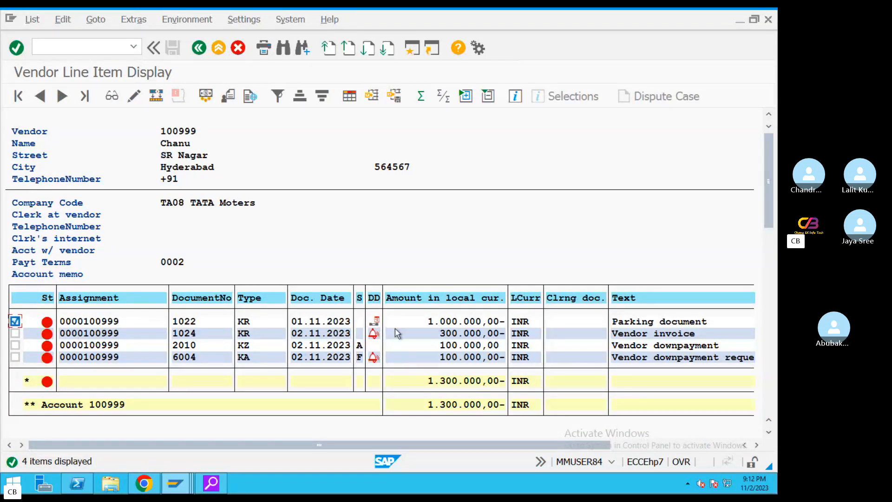
left_click(651, 321)
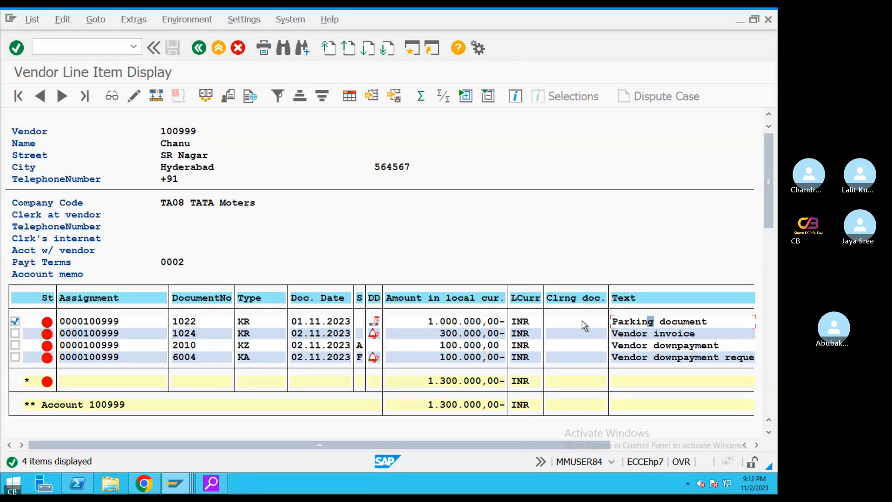
left_click(312, 356)
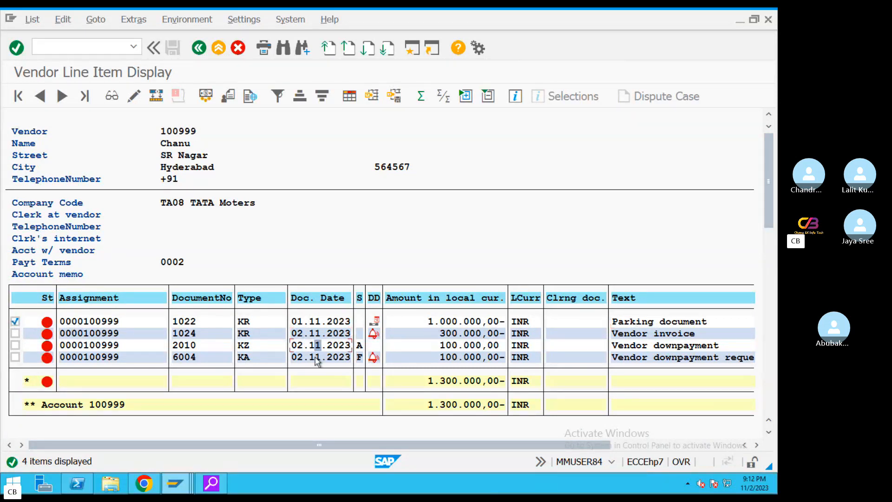
left_click(453, 335)
left_click(450, 347)
left_click(438, 347)
left_click(450, 336)
left_click(457, 359)
left_click(473, 358)
Review parked item 1022's 1.000.000,00- amount, then open a second session
left_click(432, 322)
left_click(631, 322)
left_click(375, 322)
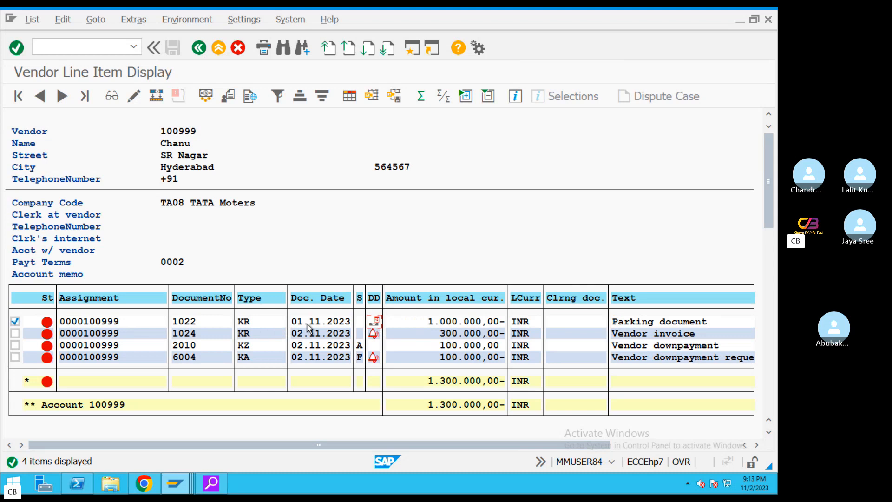
left_click(454, 357)
left_click(448, 333)
left_click(412, 48)
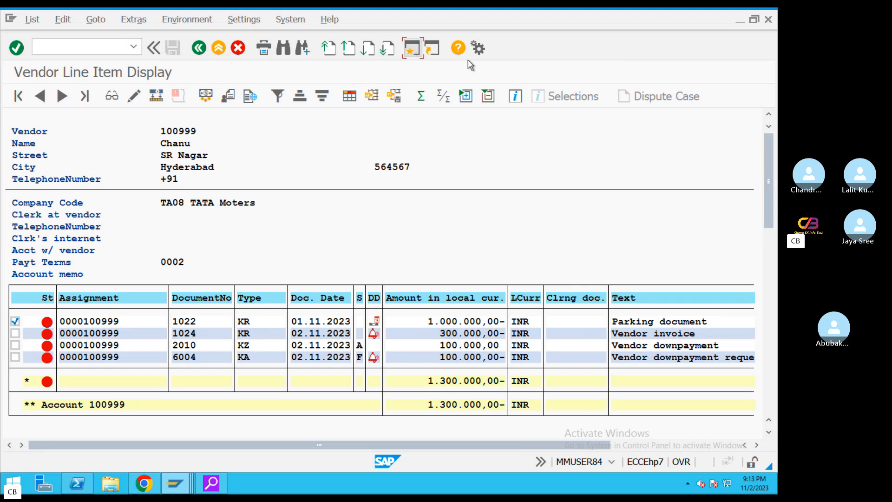
Start F-44 for vendor 100999 with special G/L indicator A and show items for partial payment
type("F-44")
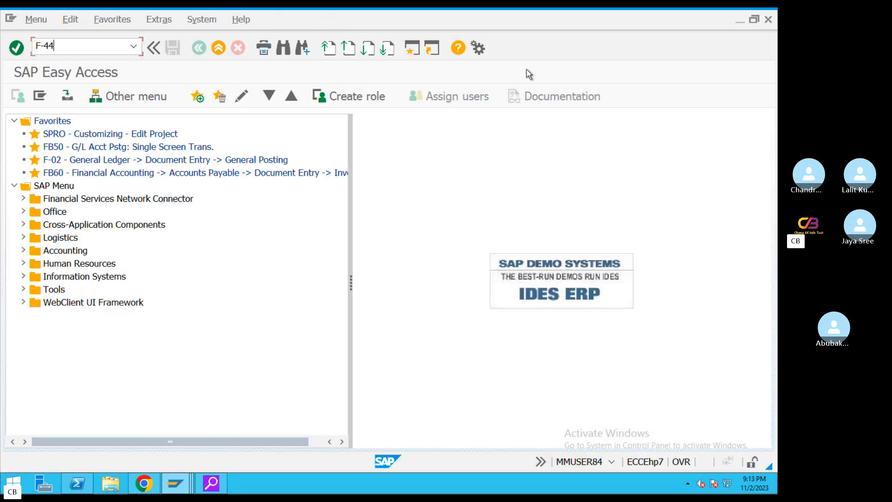
key("Return")
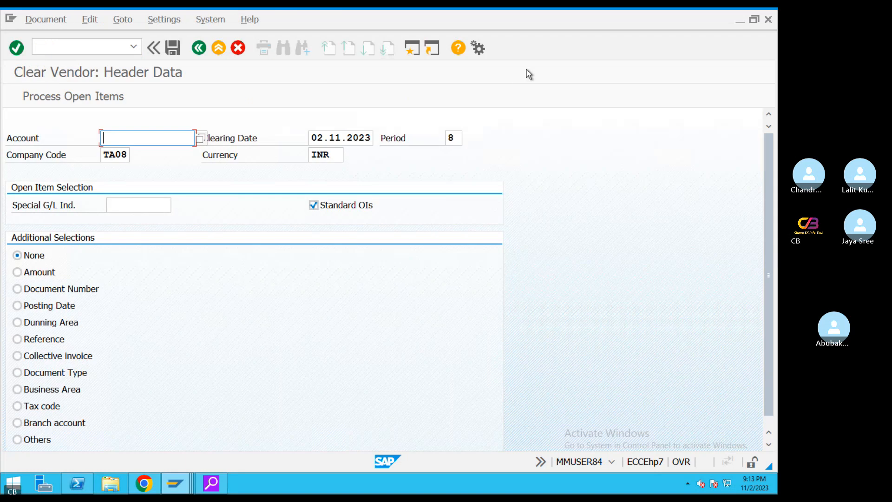
left_click(199, 138)
left_click(556, 462)
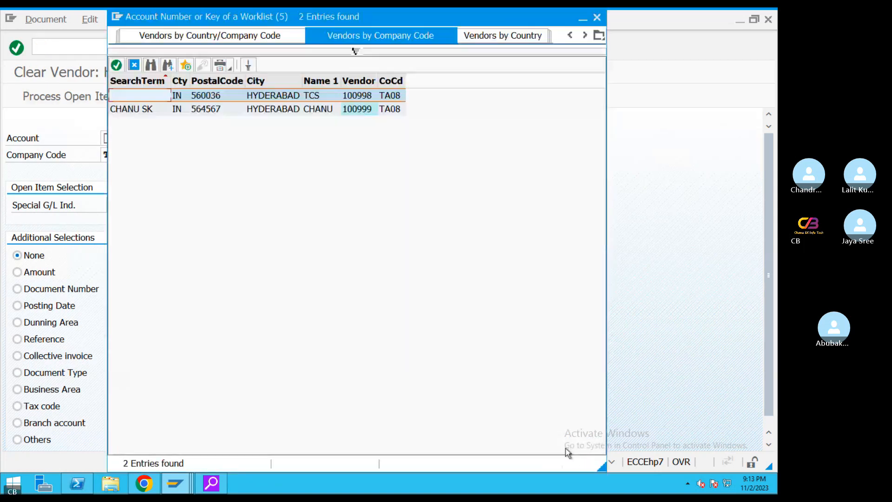
double_click(230, 110)
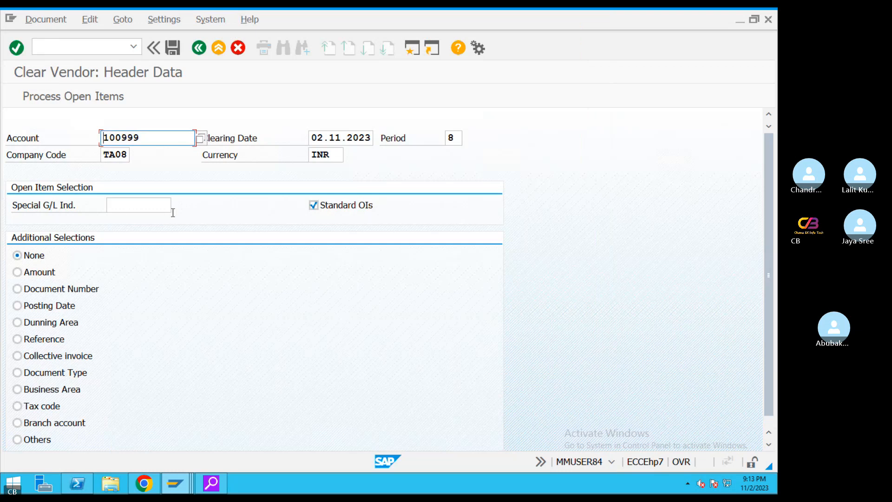
left_click(171, 210)
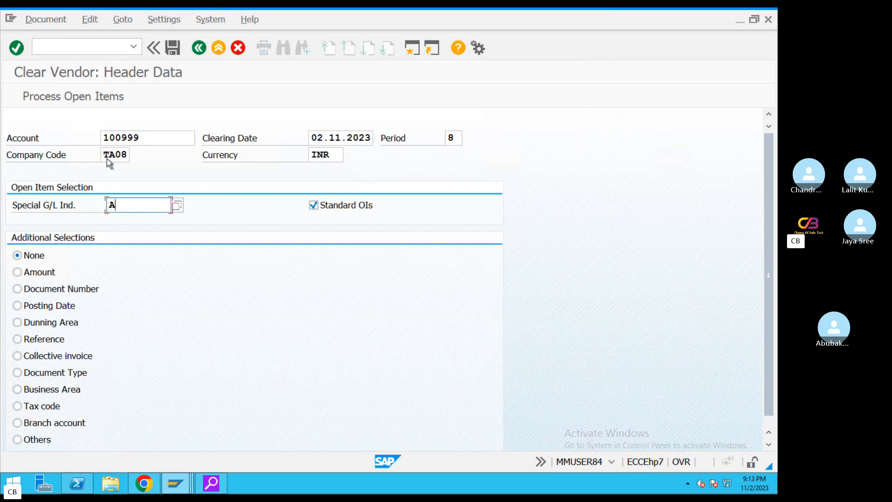
left_click(74, 102)
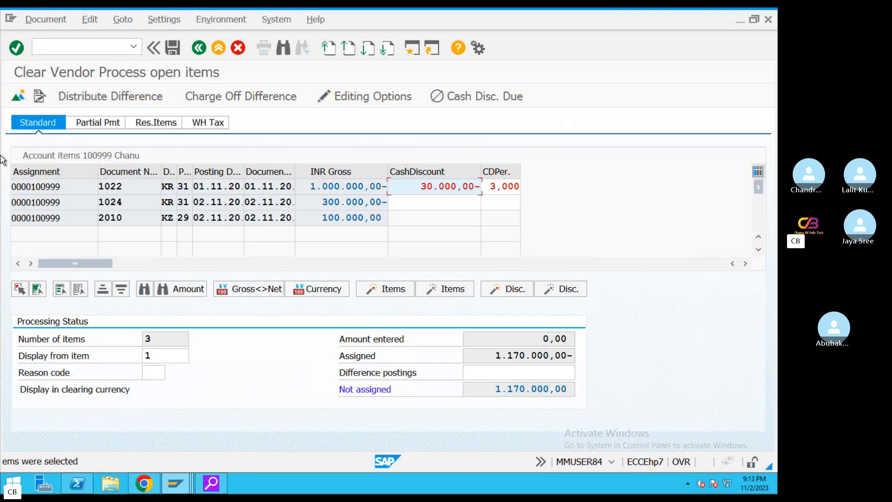
left_click(87, 122)
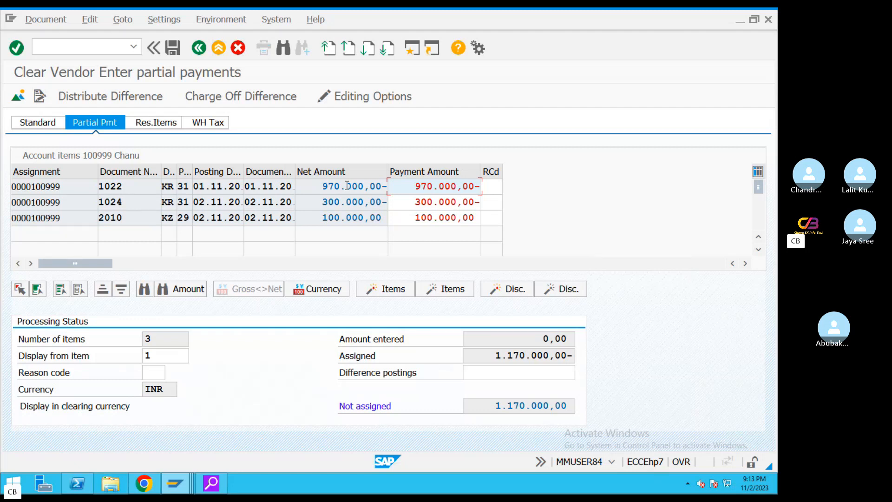
Exclude item 1022 and enter 100.000 as invoice 1024's payment, leaving 0,00 not assigned
double_click(347, 186)
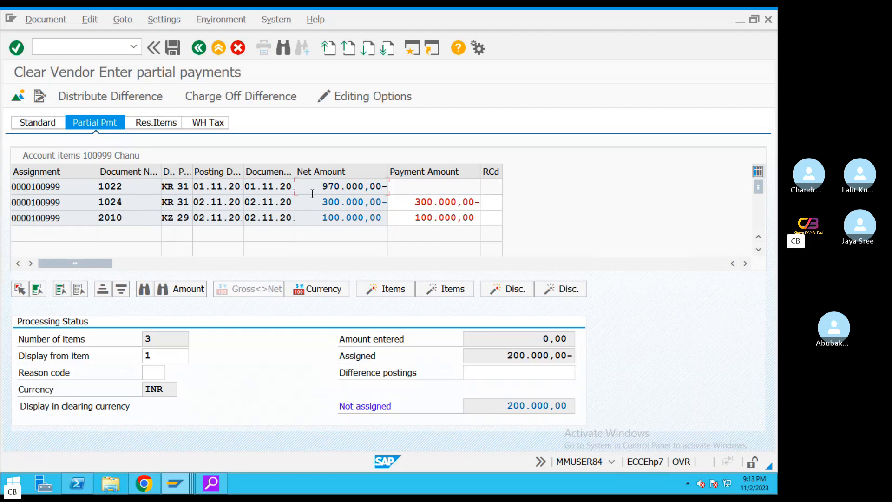
left_click_drag(310, 186, 423, 186)
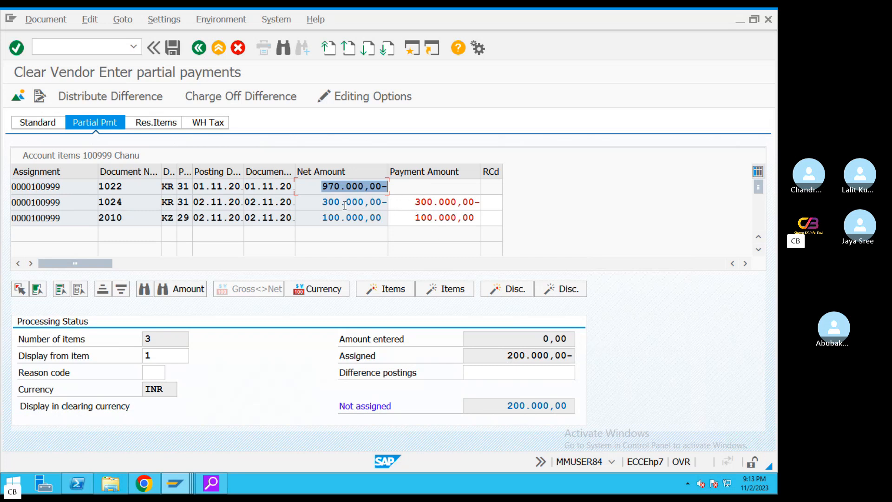
left_click(310, 201)
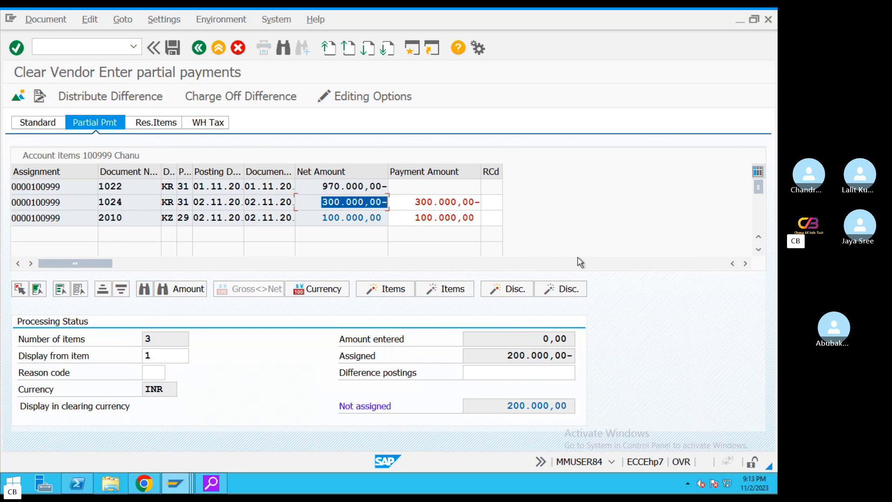
left_click(413, 203)
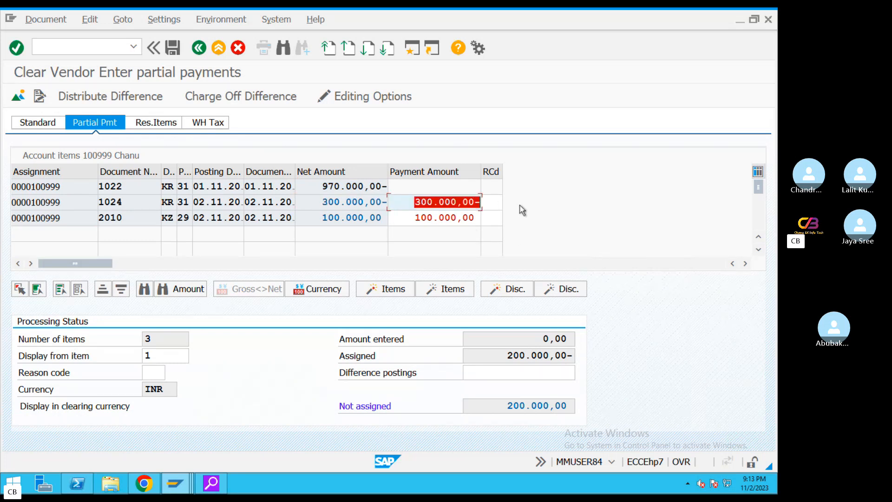
type("100.000")
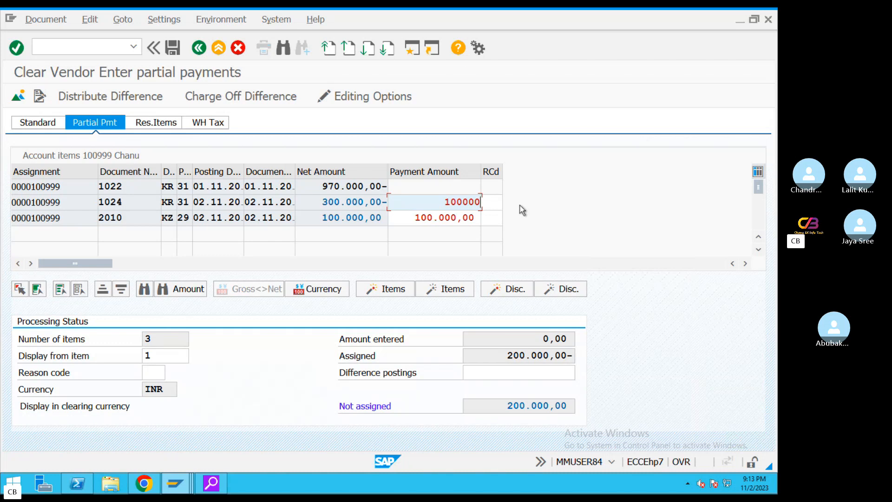
key("Return")
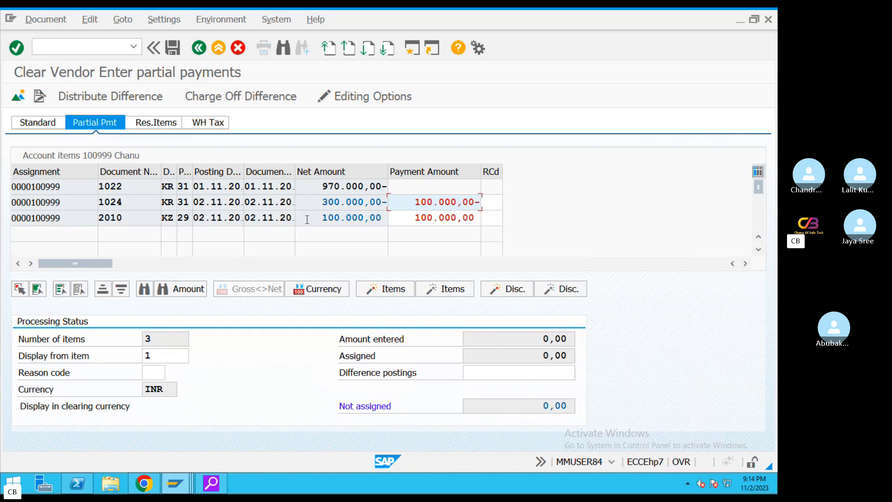
left_click_drag(323, 202, 493, 212)
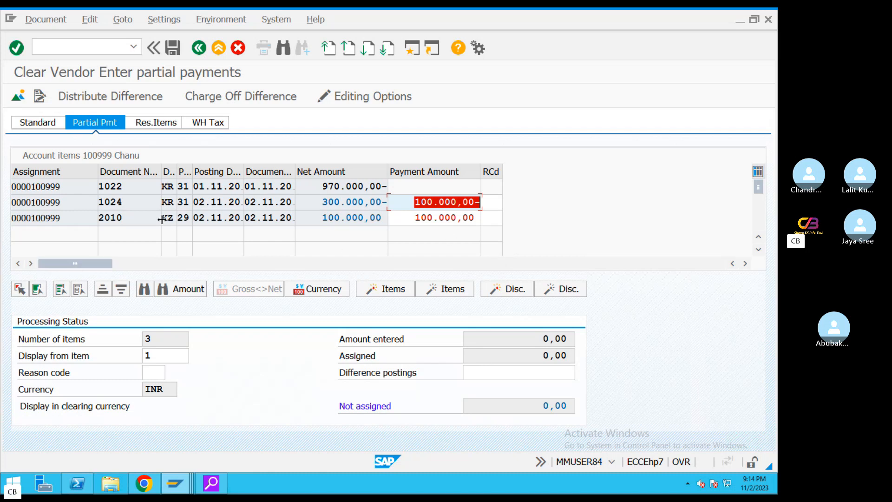
left_click_drag(320, 219, 374, 206)
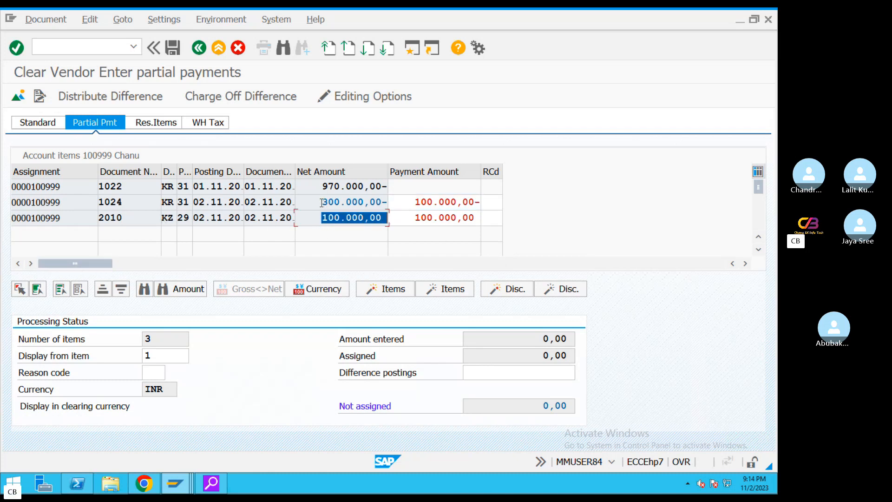
left_click_drag(321, 203, 483, 206)
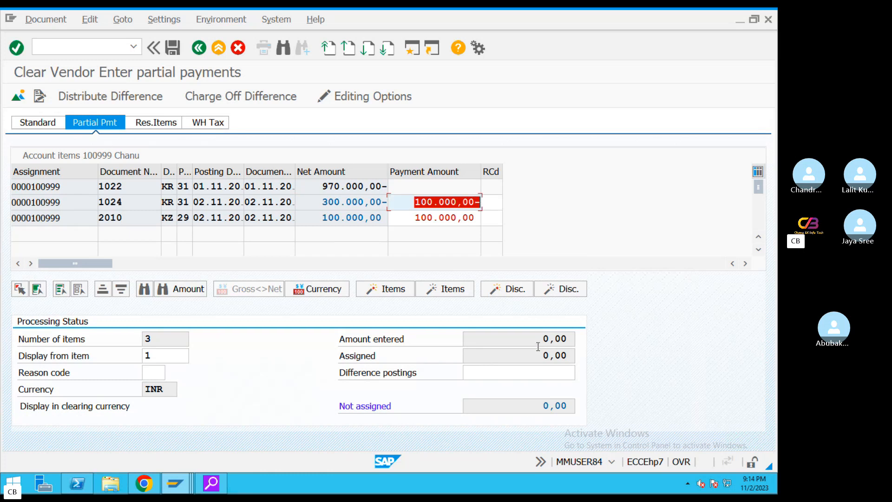
double_click(571, 406)
Simulate and post the clearing as document 18
left_click(46, 19)
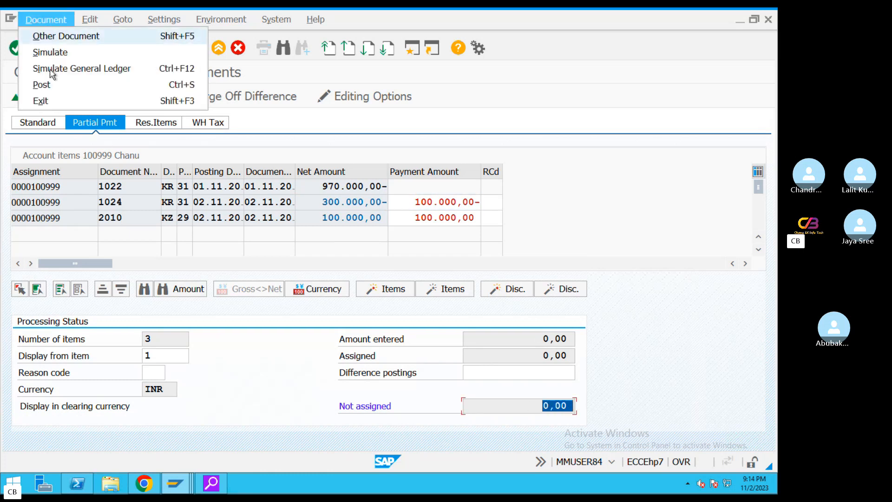
left_click(49, 53)
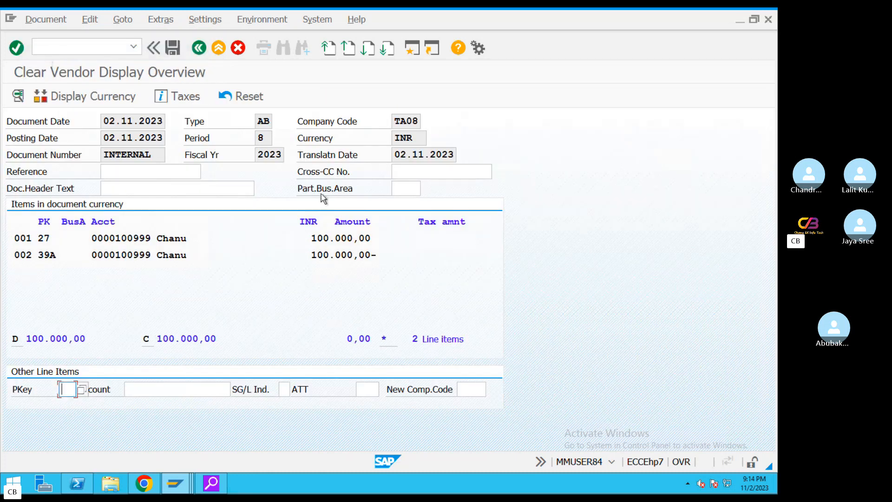
left_click(173, 48)
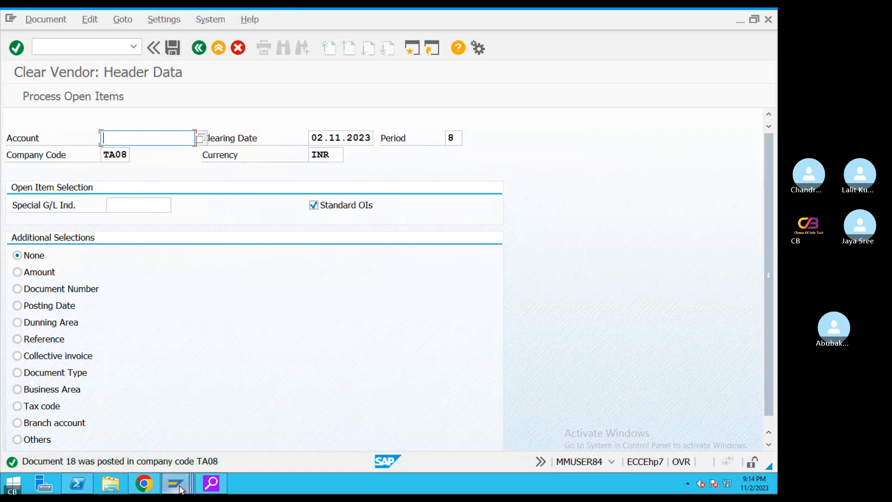
Switch back to the line item list and refresh it to include document 18
mouse_move(186, 490)
left_click(398, 455)
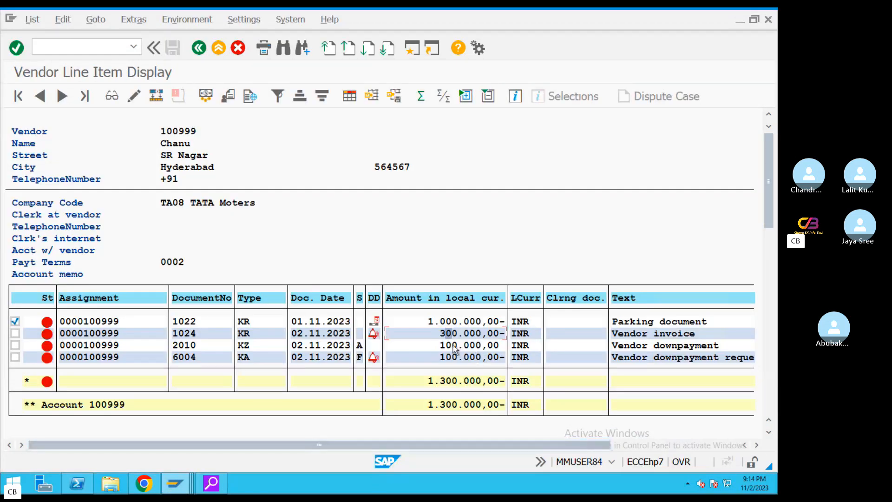
left_click(446, 322)
left_click(456, 334)
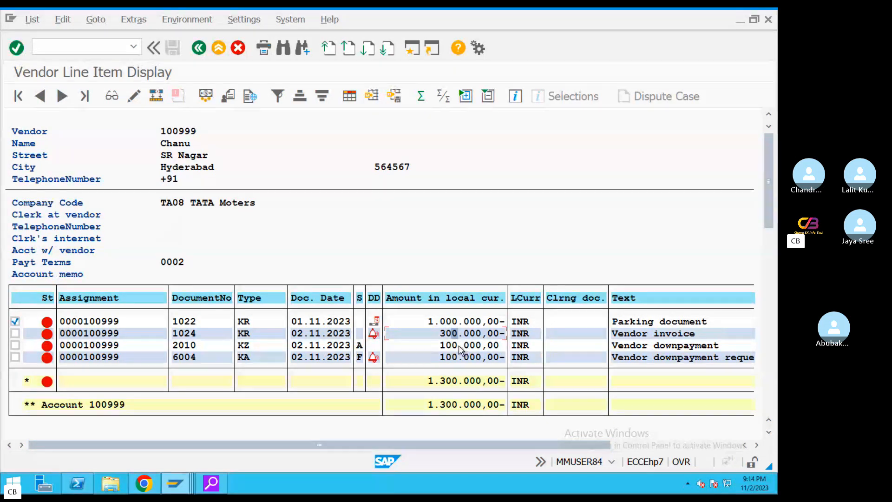
left_click(458, 346)
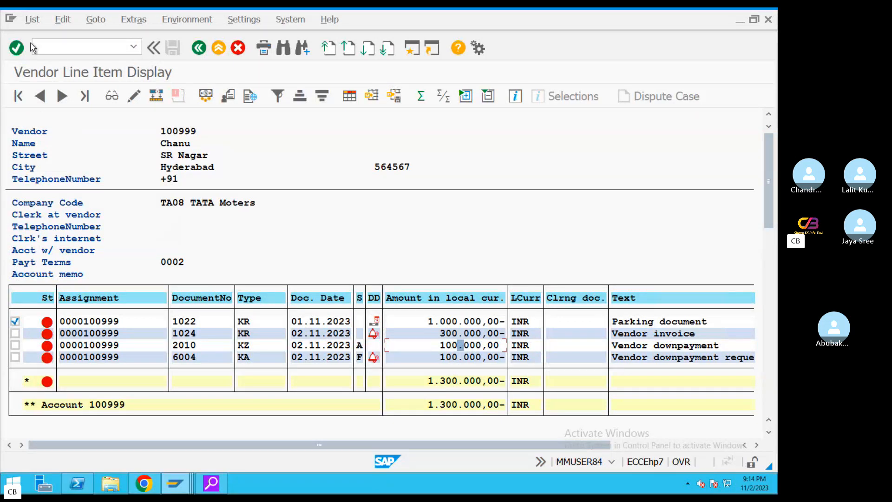
left_click(31, 20)
left_click(49, 52)
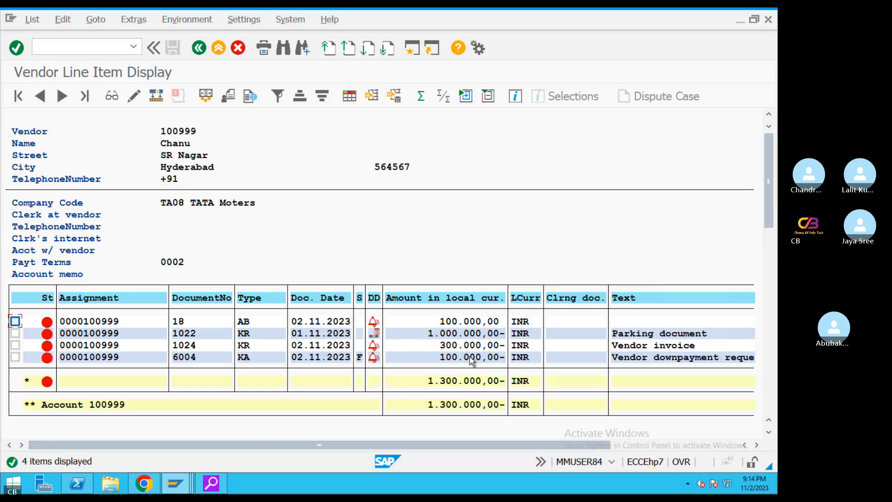
Review the item amounts and 1.300.000,00- total, then go back to the selection screen
left_click(455, 346)
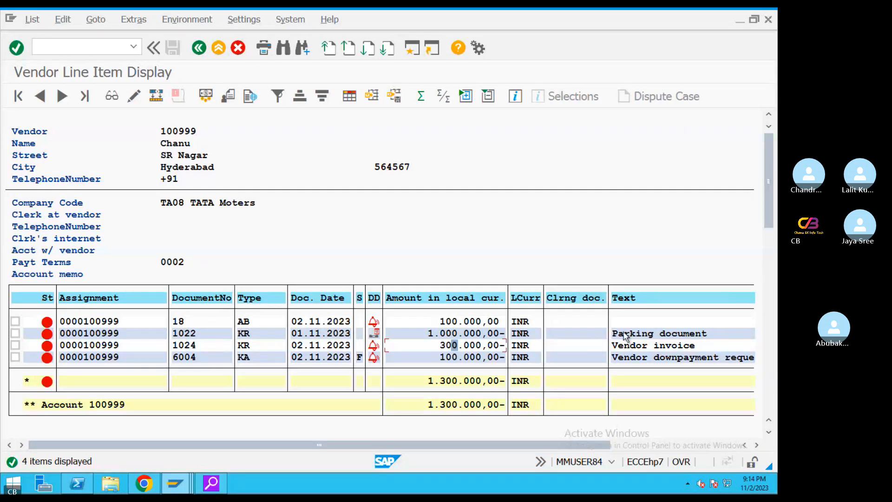
left_click(442, 334)
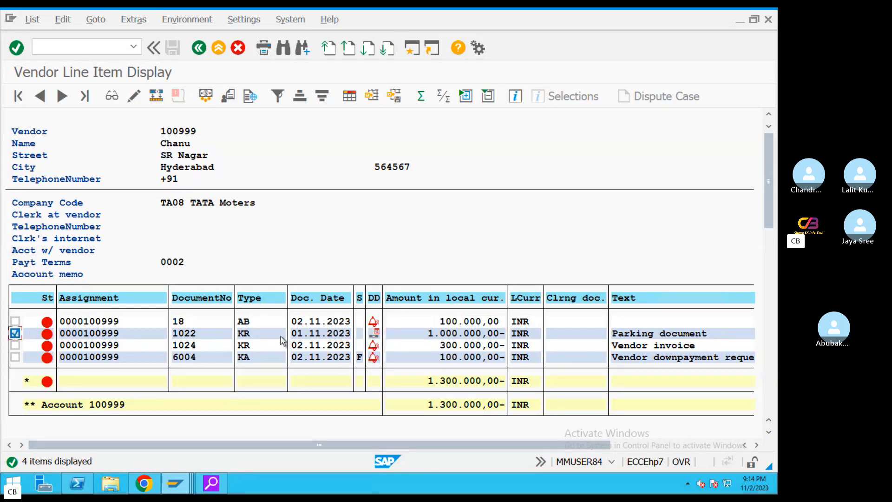
left_click(652, 336)
left_click(455, 325)
left_click(437, 384)
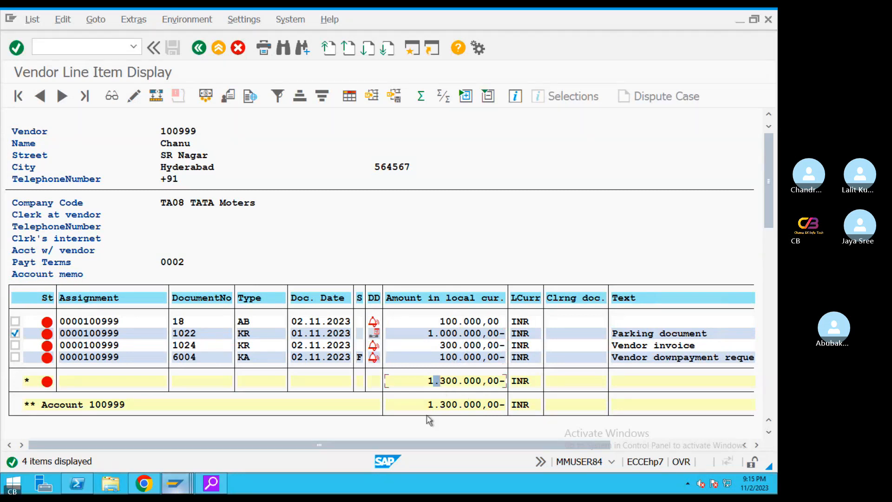
left_click(425, 384)
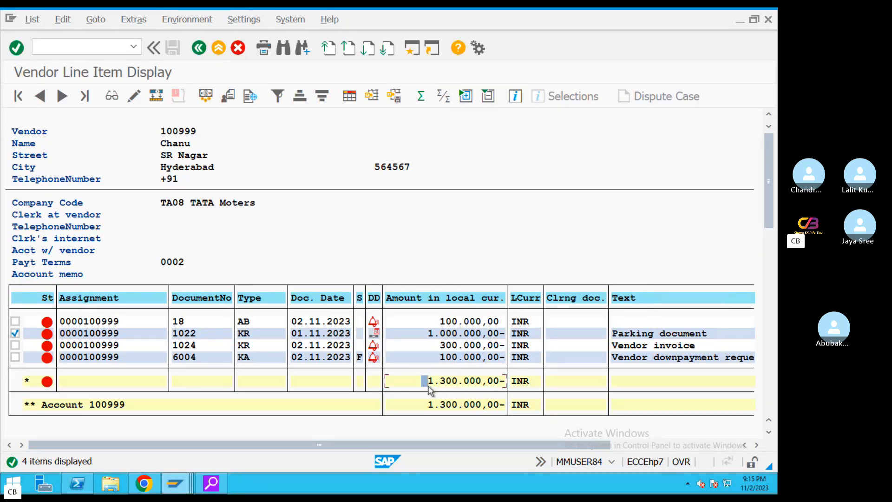
left_click(208, 50)
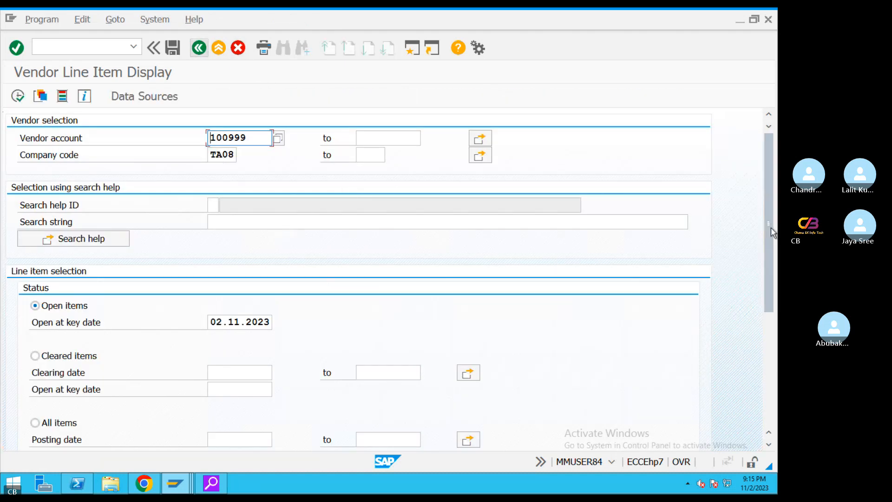
Run vendor 100999's line items for all items with posting date 02.11.2023
left_click_drag(771, 228, 773, 381)
scroll(772, 341, "up", 5)
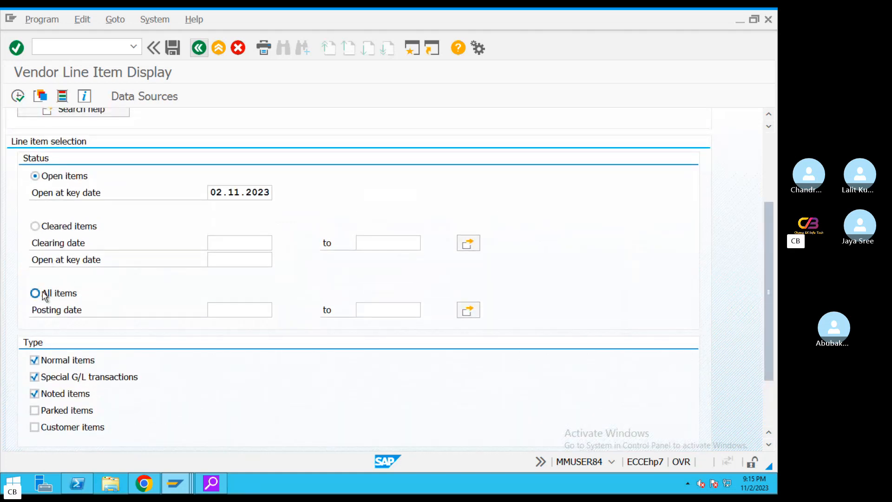
left_click(46, 294)
double_click(220, 193)
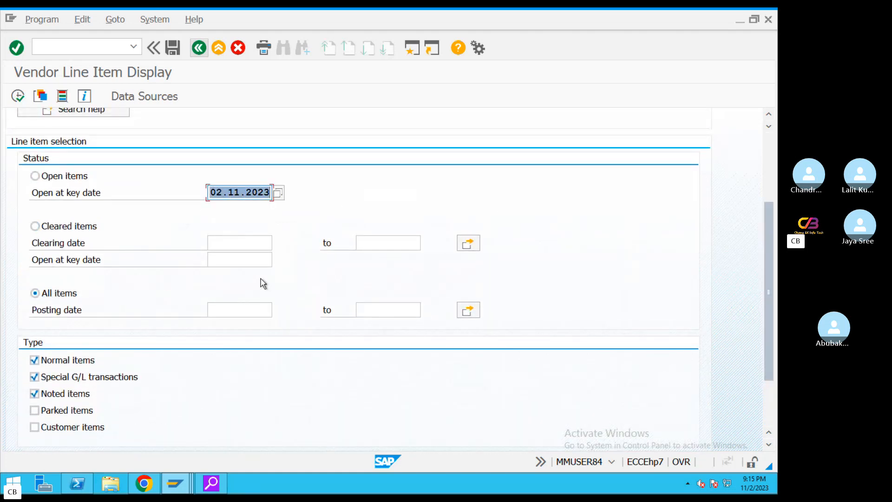
key("ctrl+c")
left_click(234, 308)
key("ctrl+v")
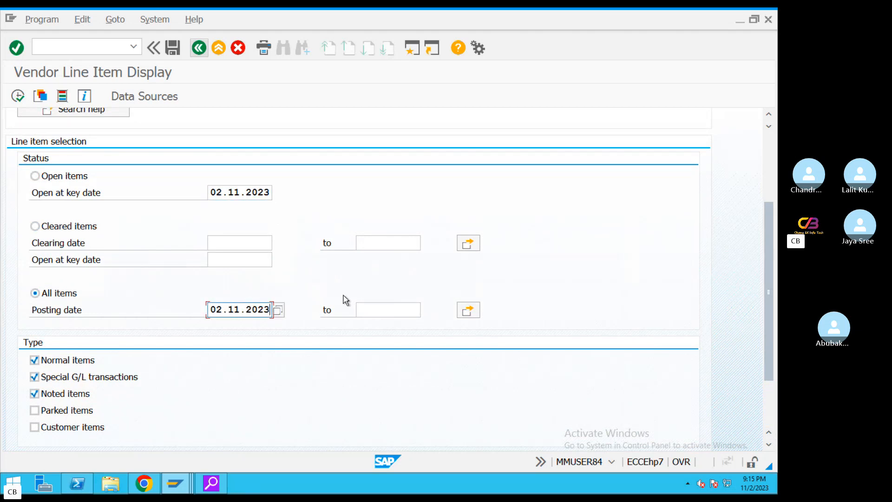
left_click(17, 96)
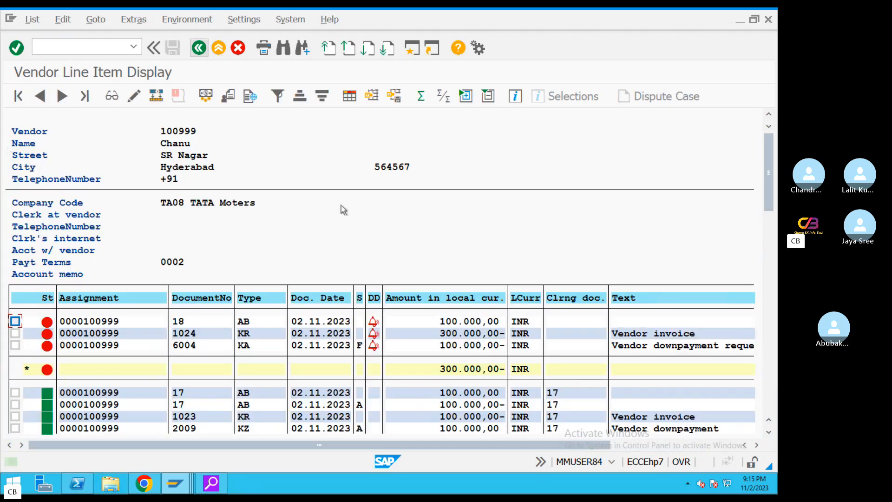
Review the 300.000,00- subtotal, KR invoice 1024, item 18 and request 6004, then go back
mouse_move(768, 168)
left_mouse_down()
mouse_move(770, 190)
mouse_move(770, 164)
left_mouse_up()
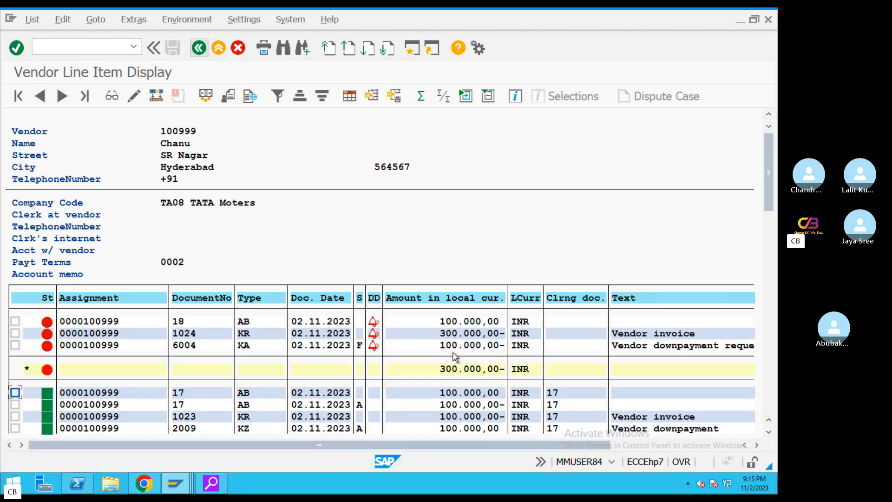
left_click(461, 370)
left_click(246, 333)
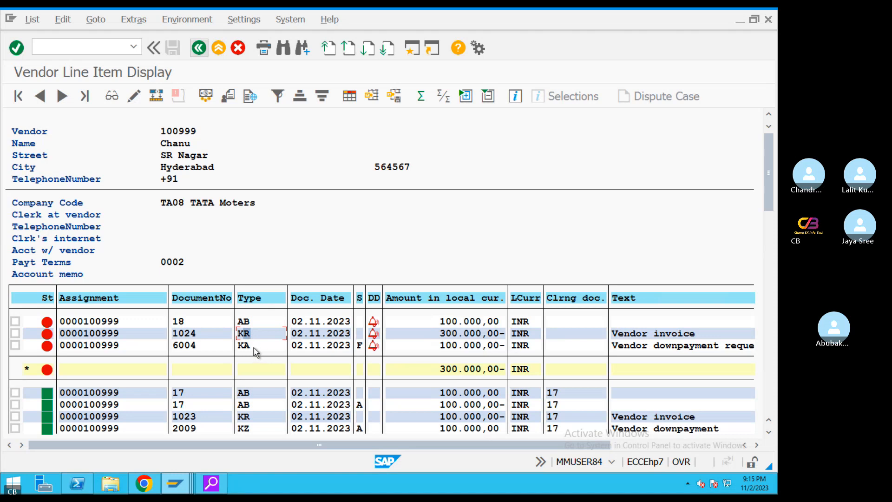
left_click(478, 324)
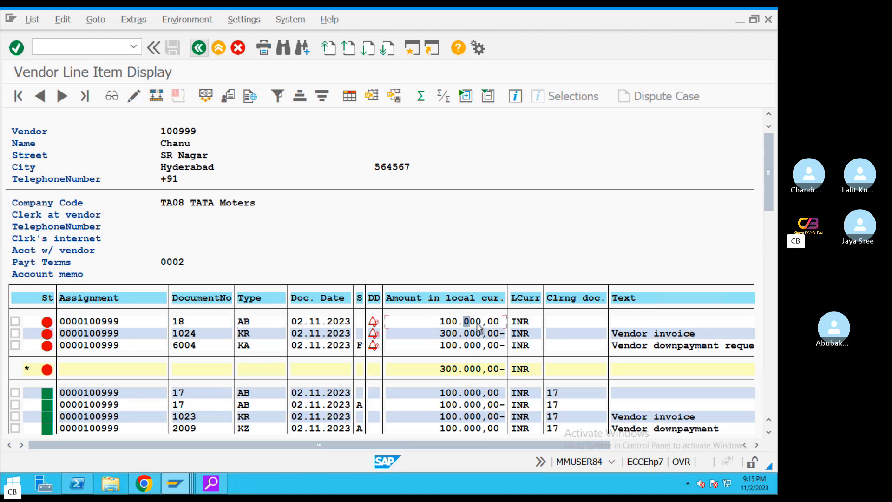
left_click(448, 345)
left_click(199, 47)
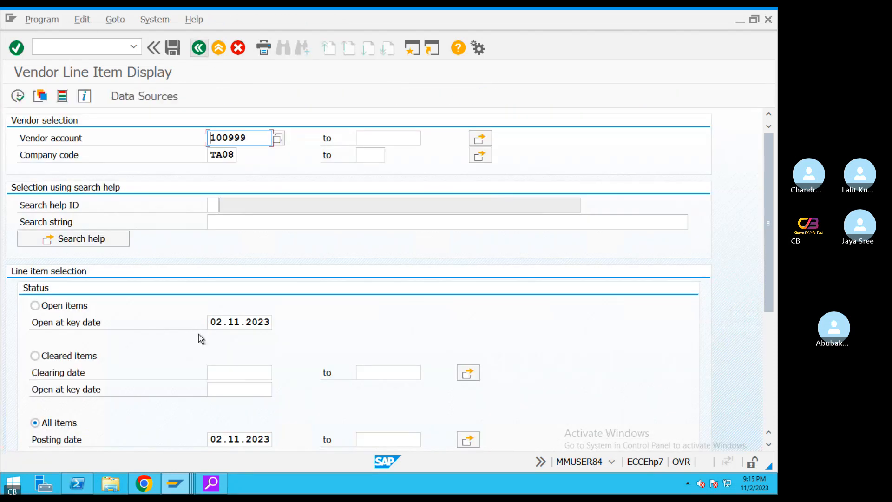
Exclude noted items from the selection and rerun the report
left_click_drag(773, 263, 773, 374)
left_click(34, 279)
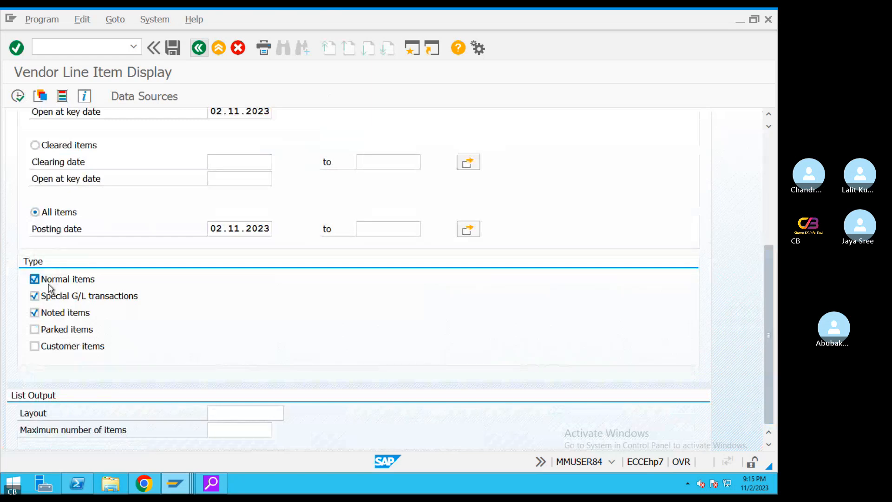
left_click(35, 278)
left_click(35, 312)
left_click(18, 96)
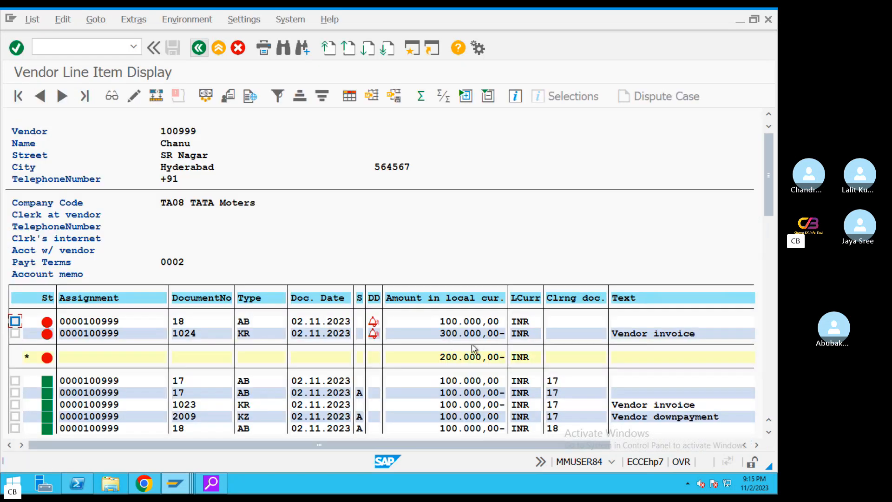
Review invoice 1024's 300.000,00-, item 18's 100.000,00 and the 200.000,00- open balance, then go back
left_click(454, 322)
left_click(449, 333)
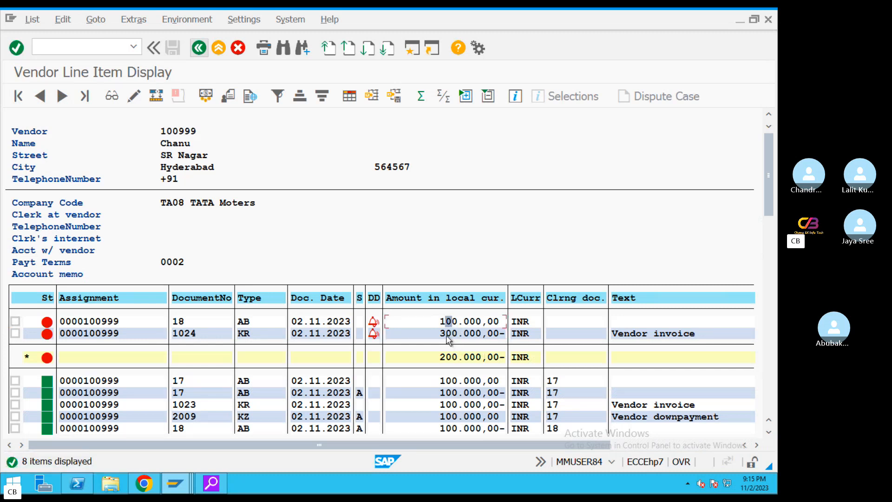
left_click(454, 358)
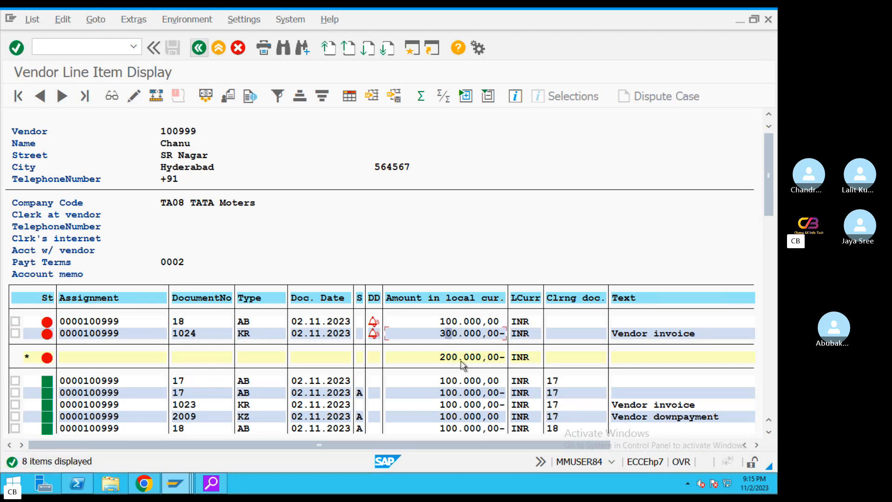
left_click(253, 334)
left_click(456, 335)
left_click(448, 322)
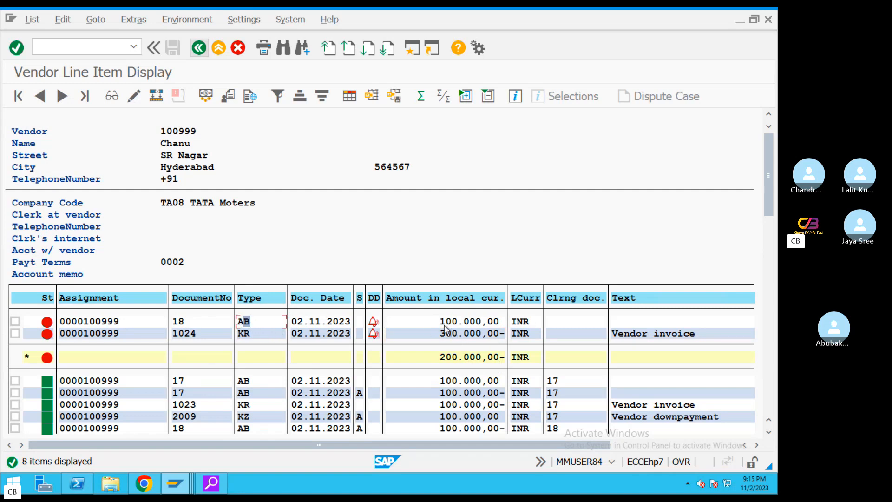
left_click(456, 358)
left_click(218, 48)
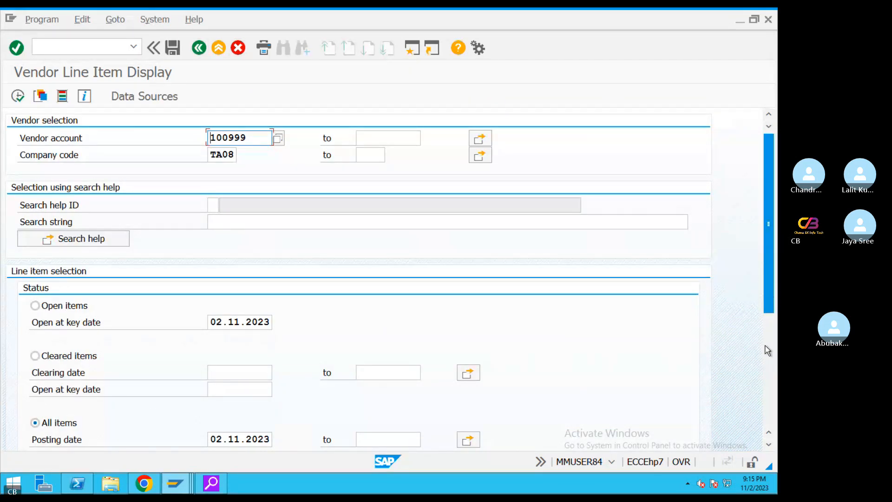
Rerun the report with noted items to show request 6004 of type KA with F indicator
scroll(772, 309, "down", 3)
left_click(35, 377)
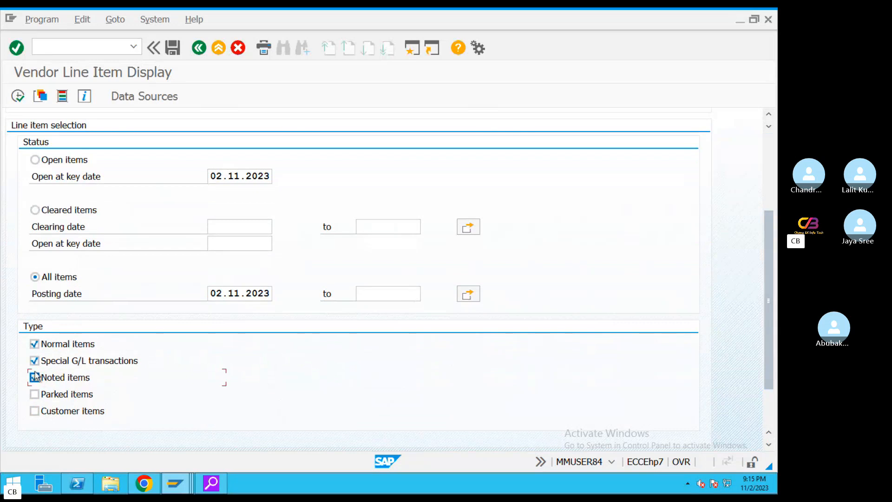
left_click(18, 96)
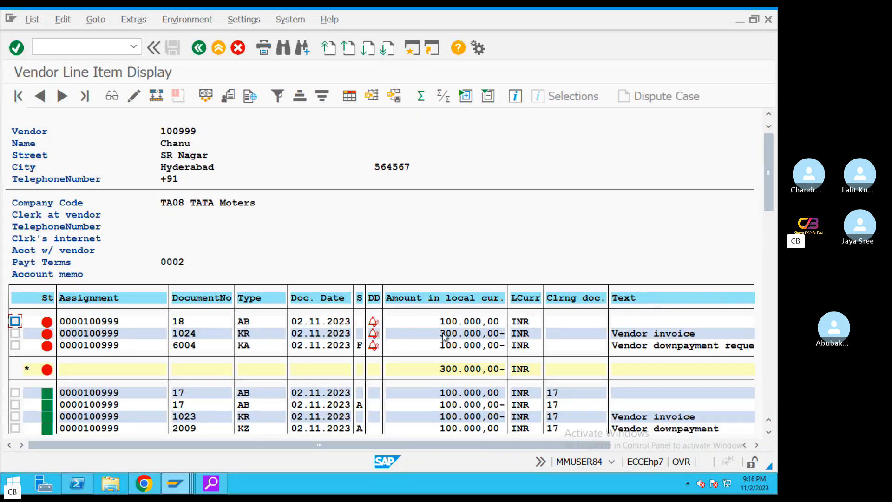
left_click(360, 346)
left_click(227, 346)
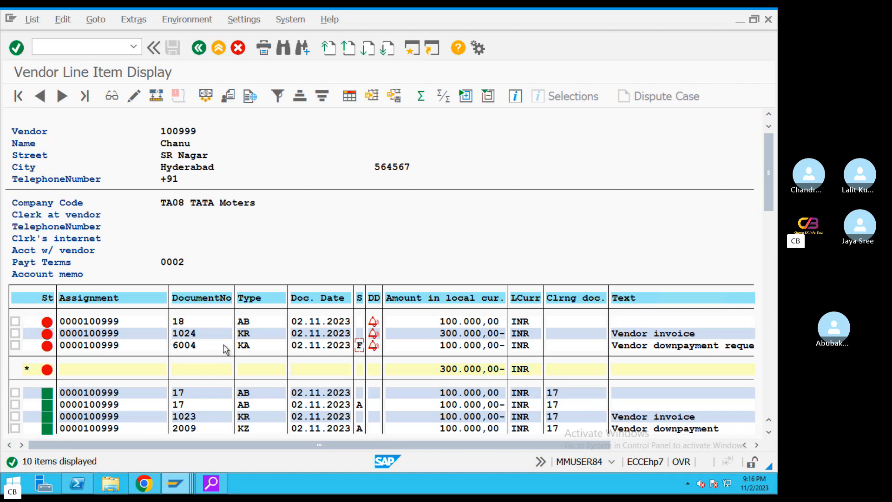
left_click(264, 346)
left_click(199, 48)
Rerun without noted items, confirming the 200.000,00- open balance, and return to selection
left_click_drag(767, 174, 767, 341)
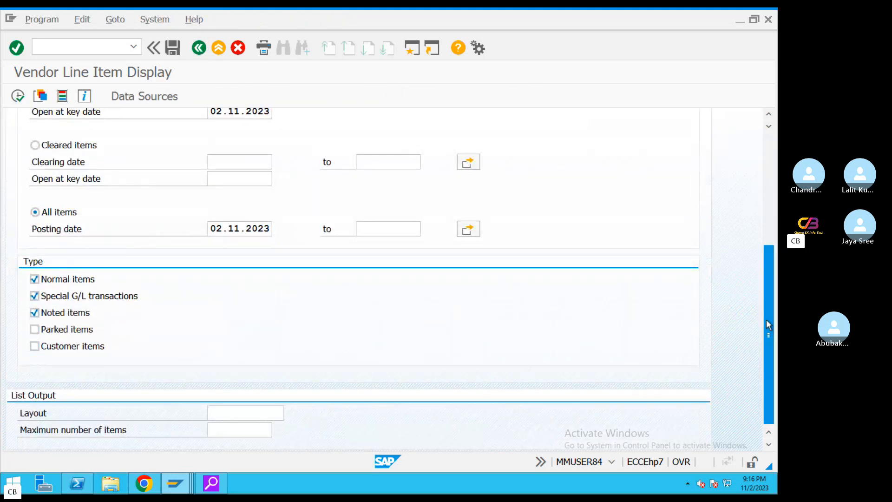
left_click(21, 93)
left_click(477, 357)
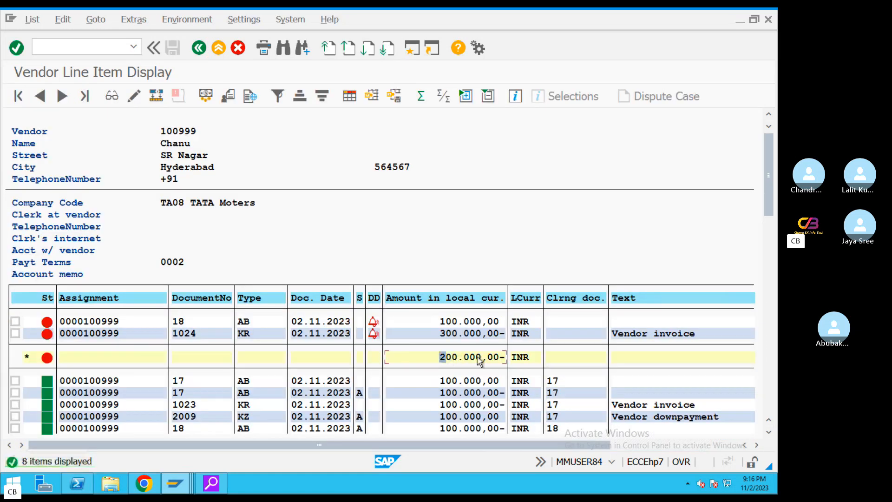
left_click(199, 48)
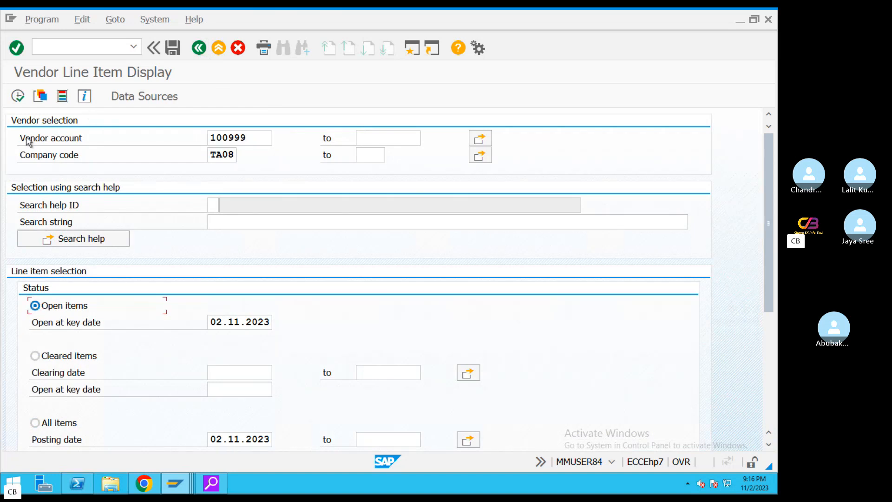
List vendor 100999's open items, mark parked document 1022, and open a new SAP session
left_click(18, 96)
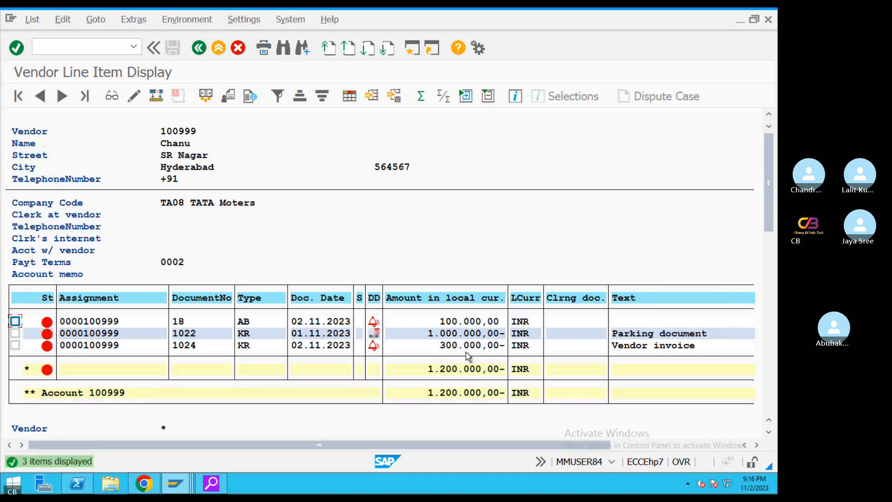
left_click(243, 333)
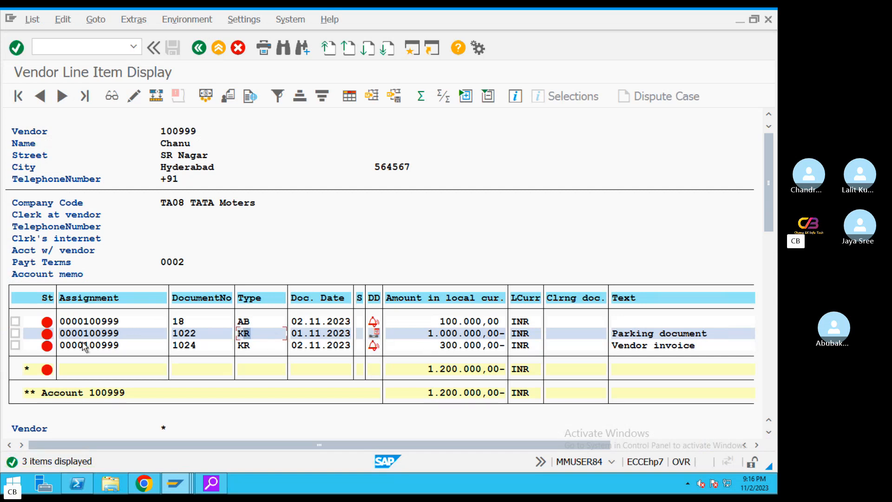
left_click(15, 333)
left_click(442, 347)
left_click(459, 322)
left_click(242, 321)
left_click(478, 322)
left_click(412, 48)
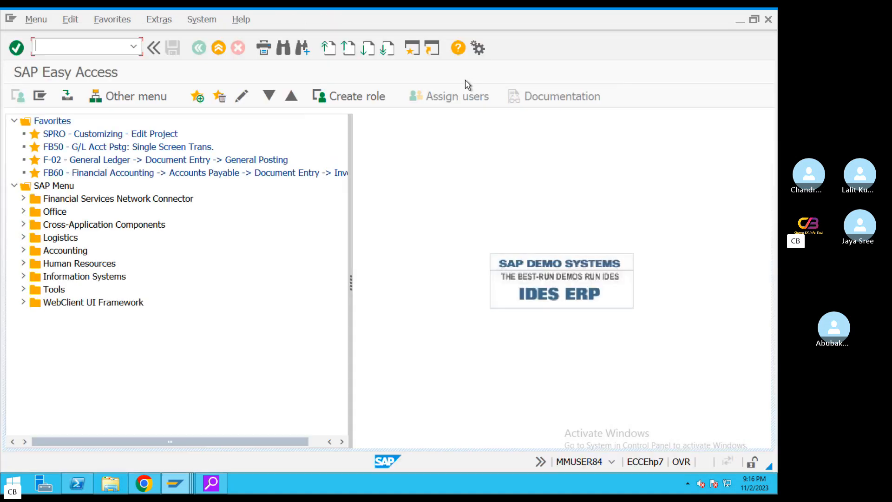
In the Word notes, append '--------------200000-------F-53' after the 'Invoice is 300000' line
key("ctrl+Left")
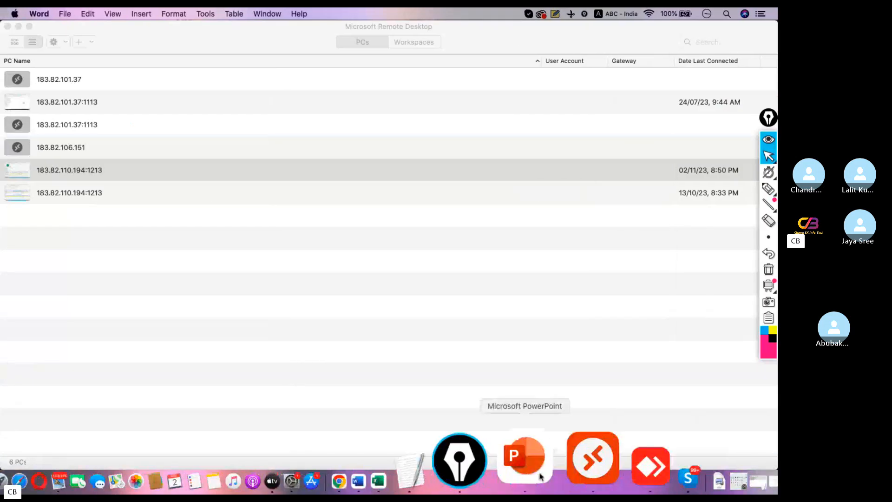
left_click(490, 460)
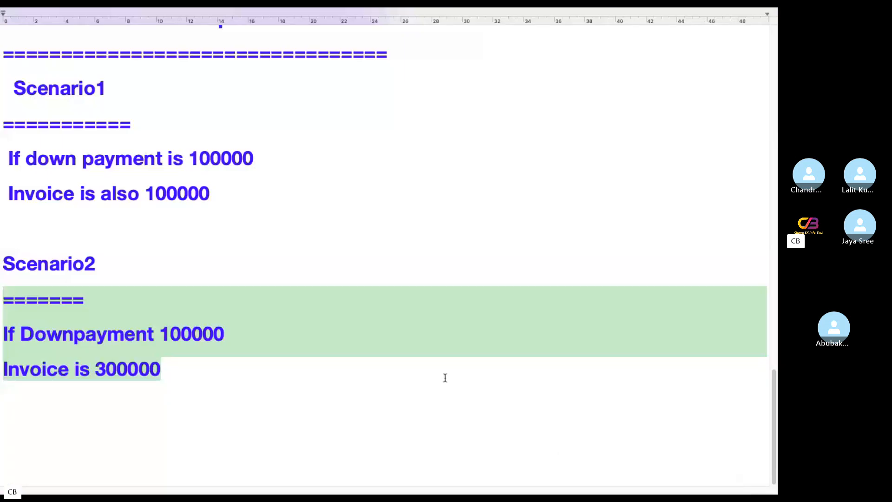
left_click(262, 374)
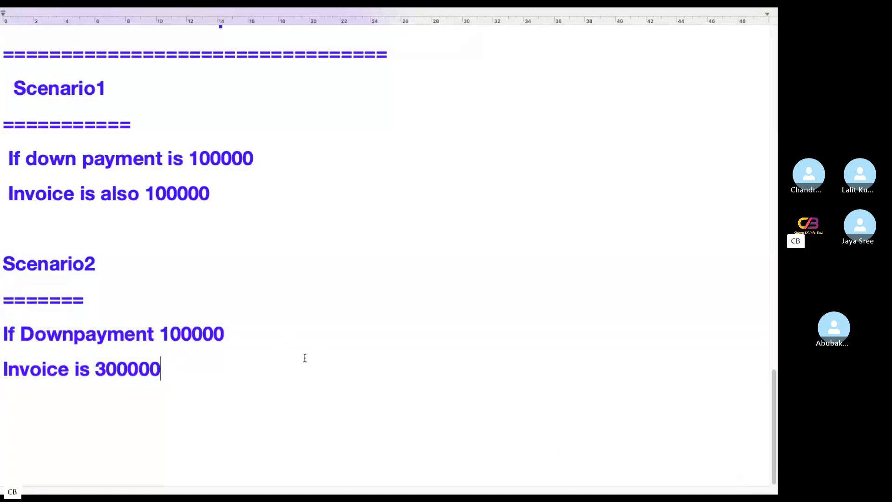
left_click_drag(251, 334, 3, 335)
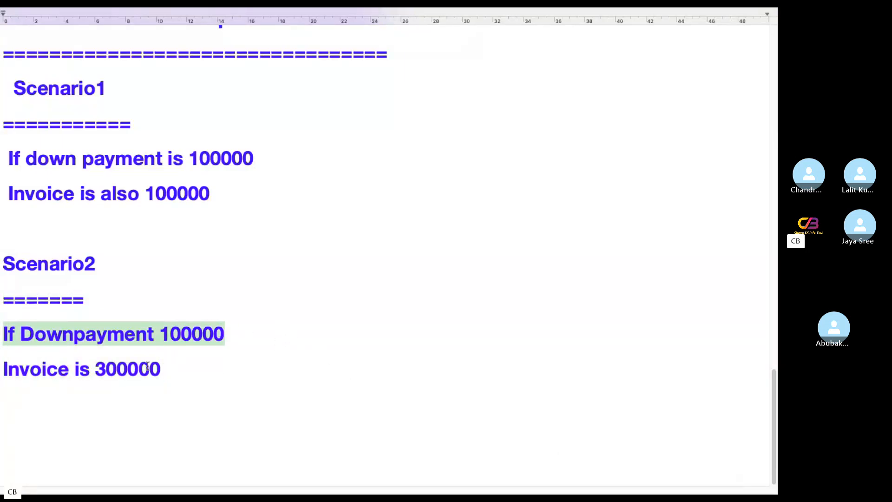
left_click_drag(163, 368, 2, 370)
left_click(205, 369)
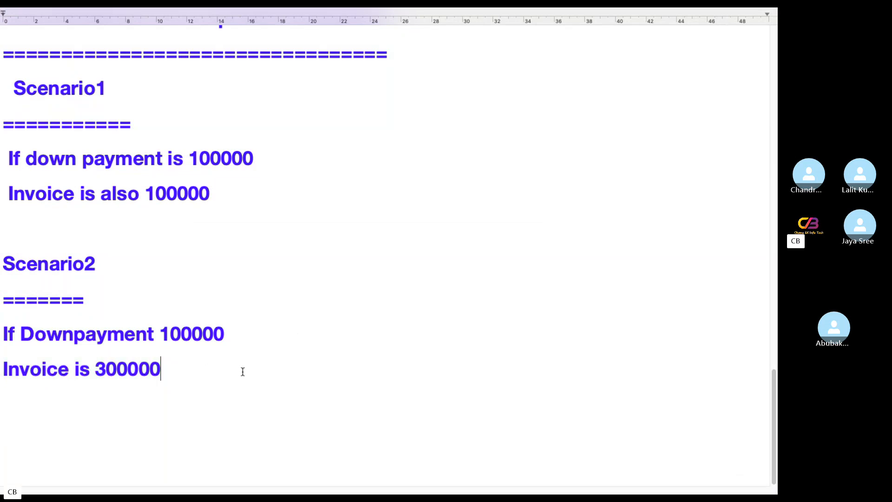
type("--------------")
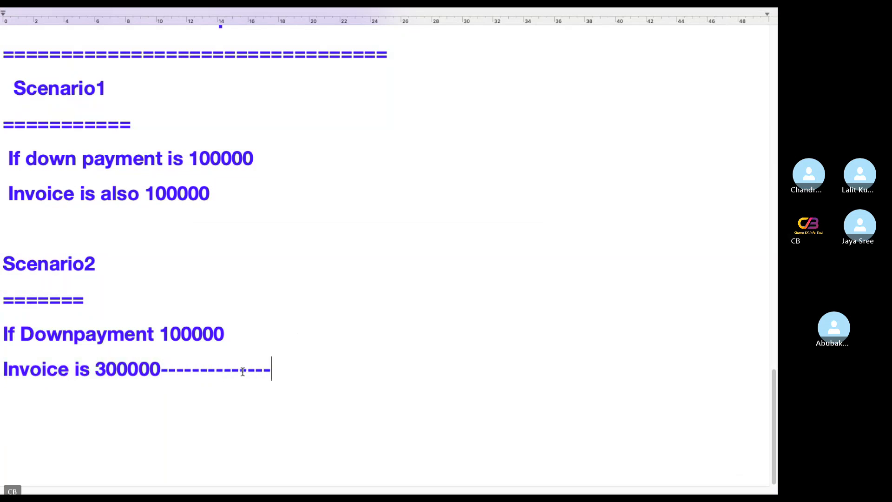
type("200000--")
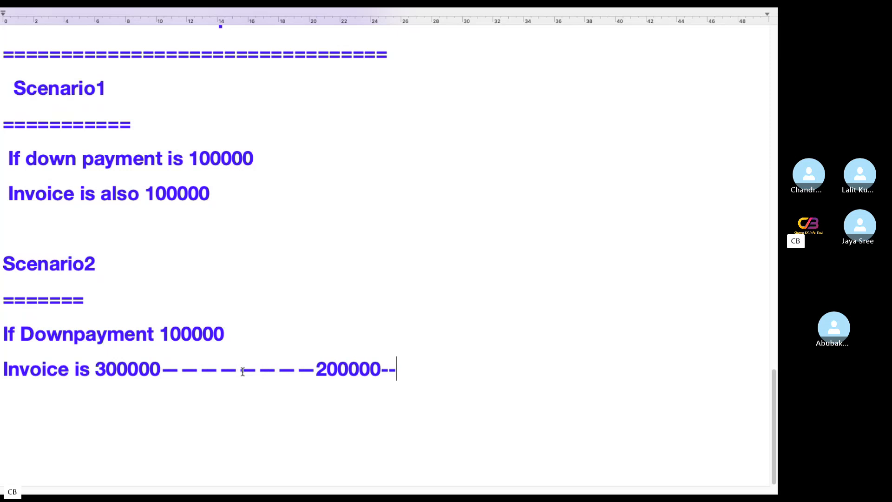
type("-----F")
type("-53")
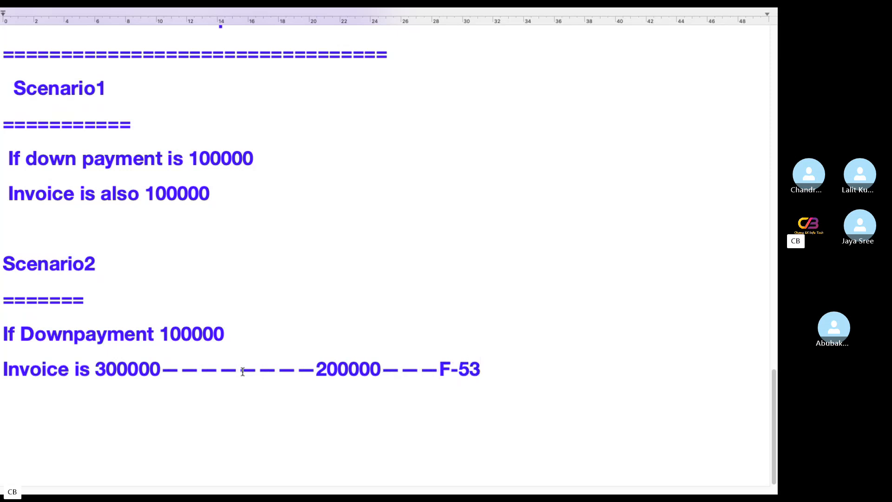
Highlight the new 200000 F-53 note, then return to Remote Desktop's saved PC list
left_click_drag(317, 374, 551, 372)
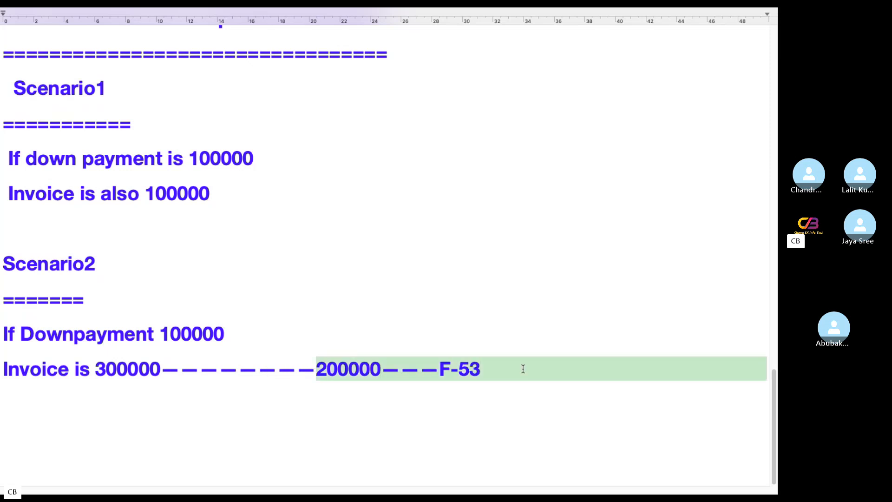
left_click(490, 374)
left_click_drag(324, 377, 460, 377)
left_click_drag(321, 372, 506, 371)
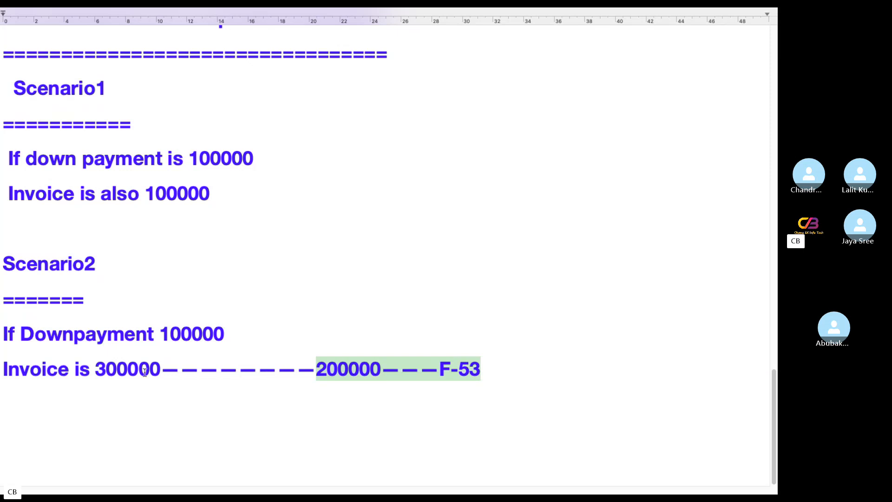
key("ctrl+Left")
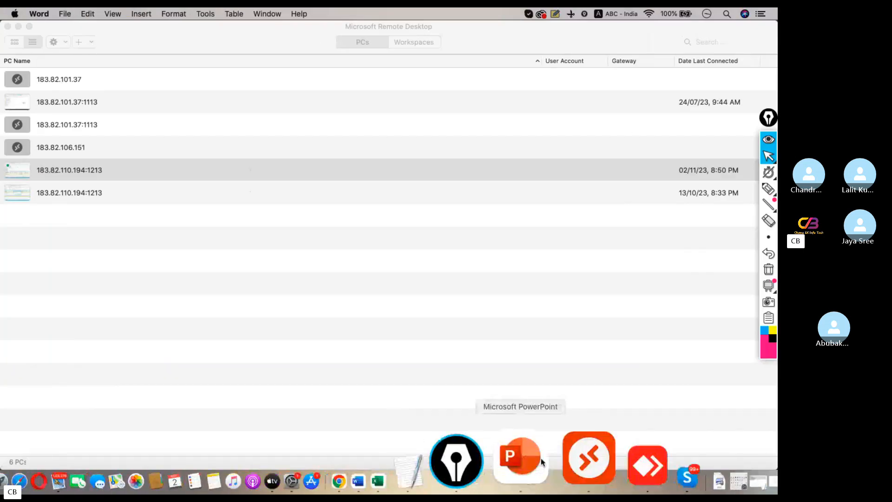
left_click(573, 463)
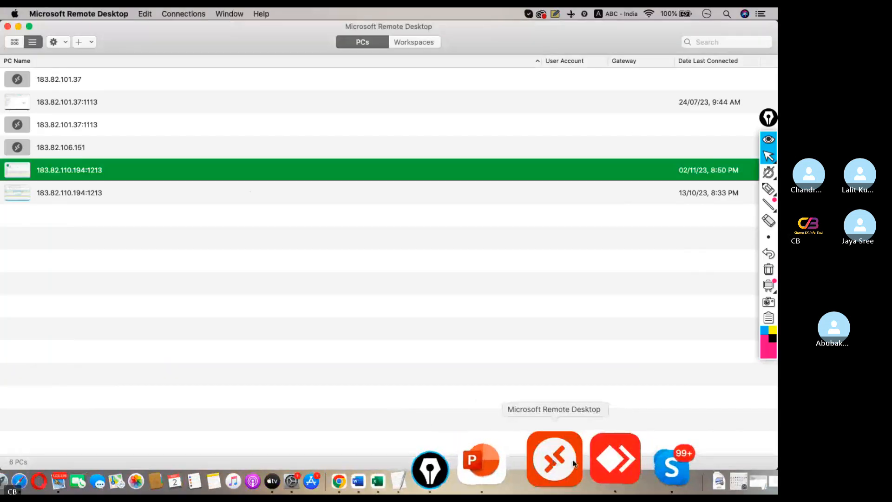
Connect to the remote PC, start F-53, and enter the document date and reference REF#4566
double_click(104, 179)
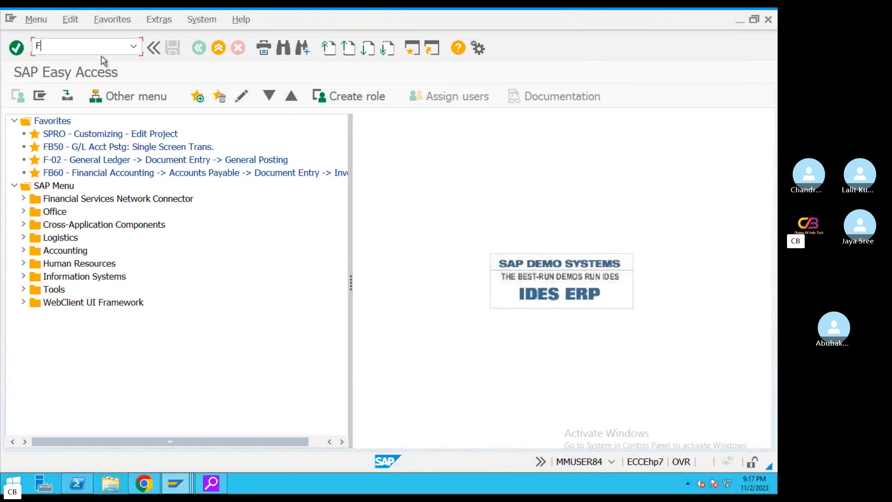
type("F-53")
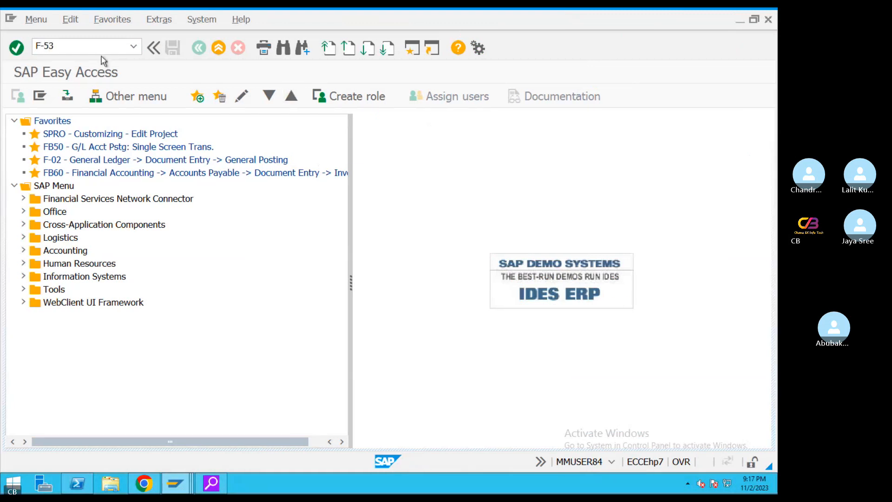
key("Return")
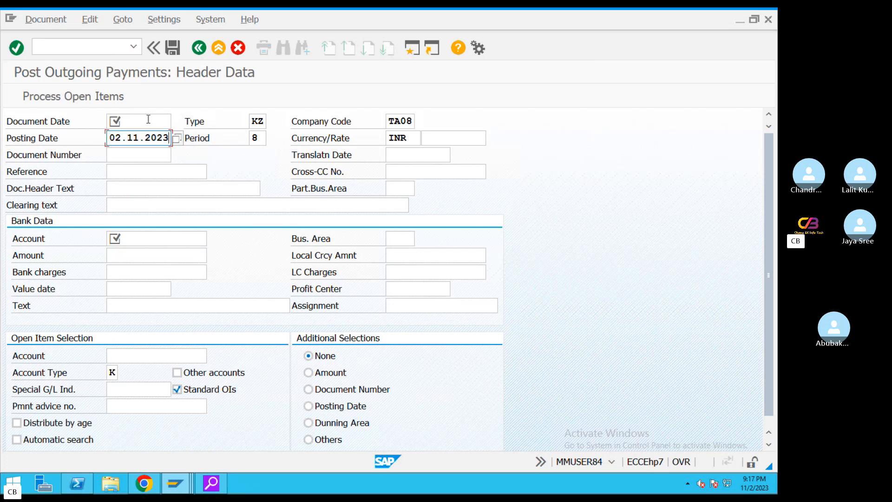
left_click(148, 120)
type("02.11.2023")
left_click(144, 170)
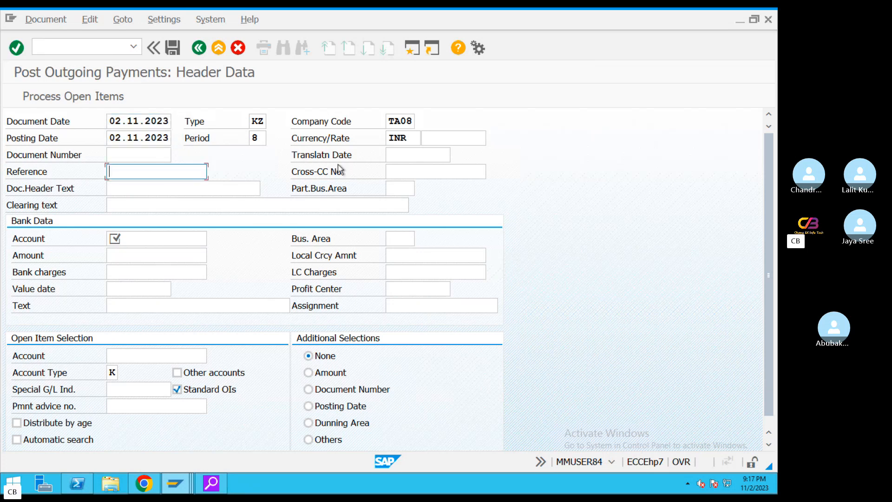
type("REF")
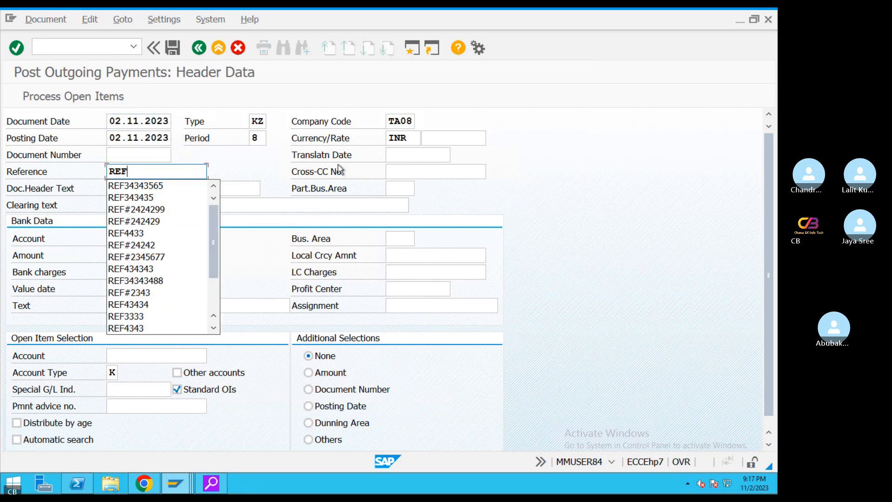
type("#456")
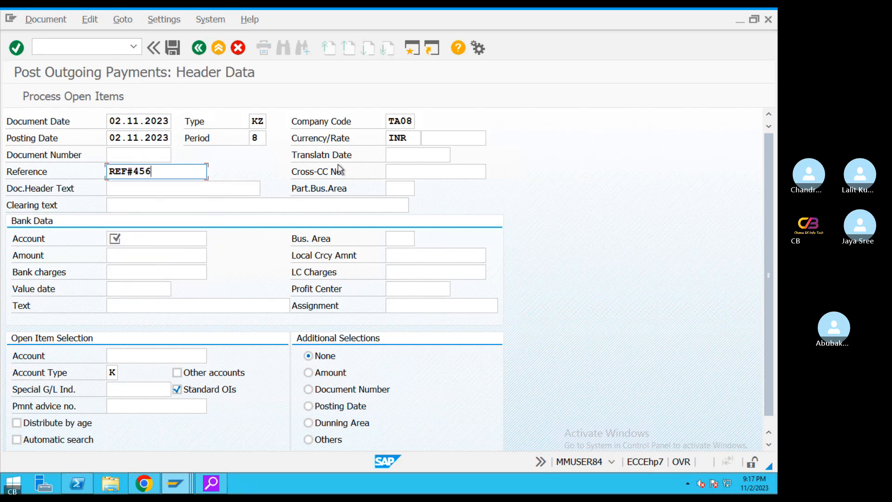
type("6")
Set bank account 200100 and payment amount 200000
left_click(147, 242)
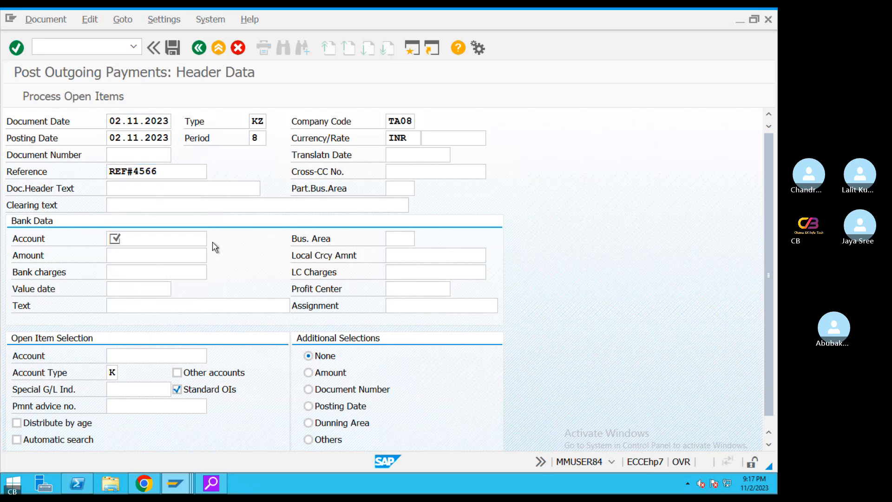
left_click(213, 238)
left_click(463, 253)
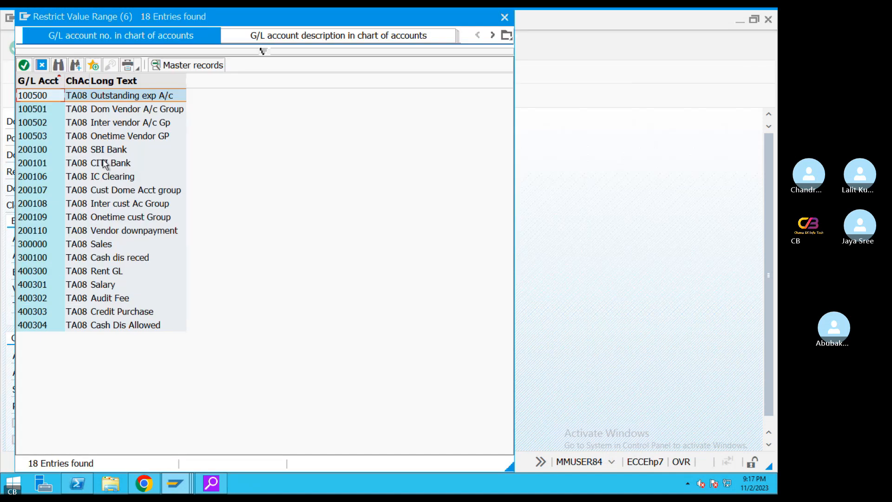
double_click(103, 150)
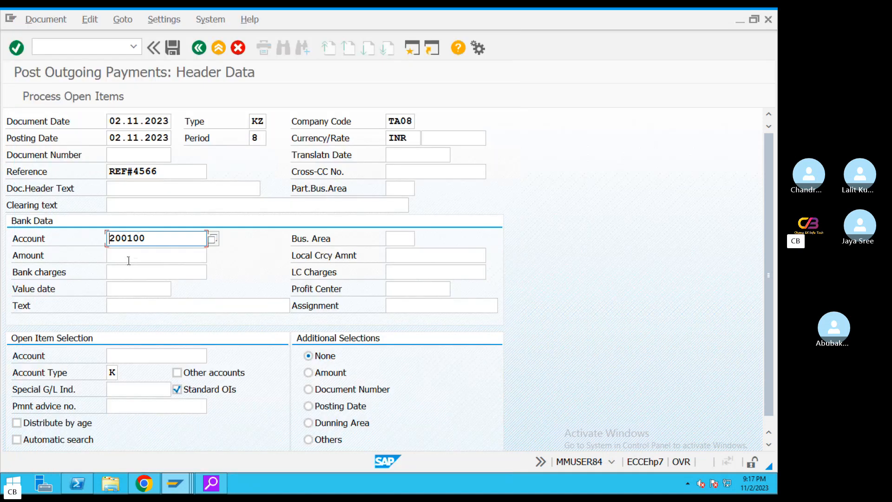
left_click(127, 258)
type("200000")
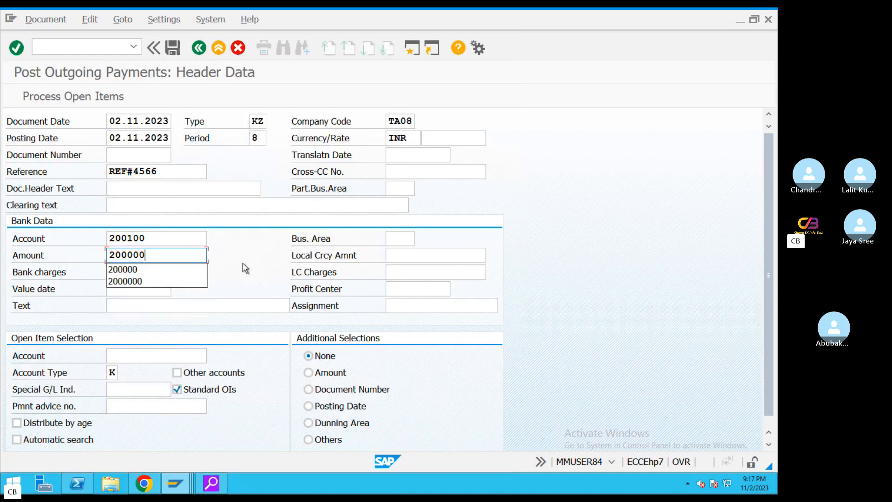
Enter text 'Vendor downpayment' and vendor account 100999 for open-item processing
left_click(154, 306)
type("Vendo")
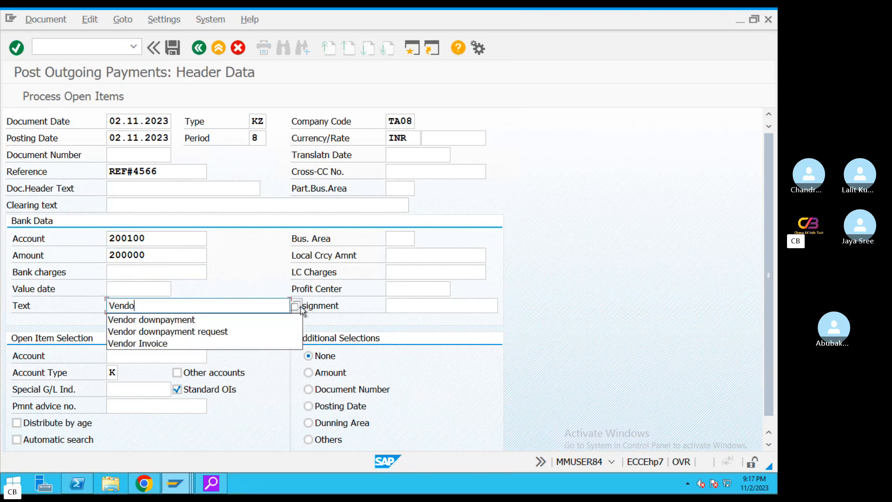
left_click(153, 319)
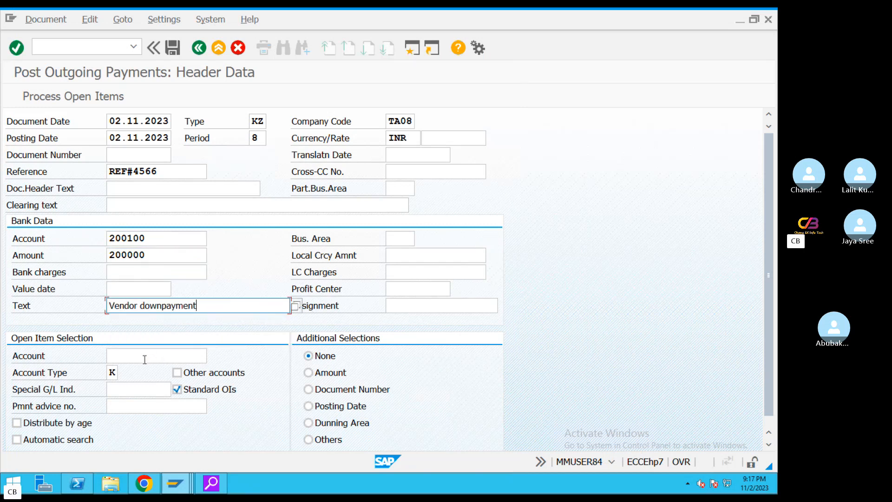
left_click(163, 357)
key("F4")
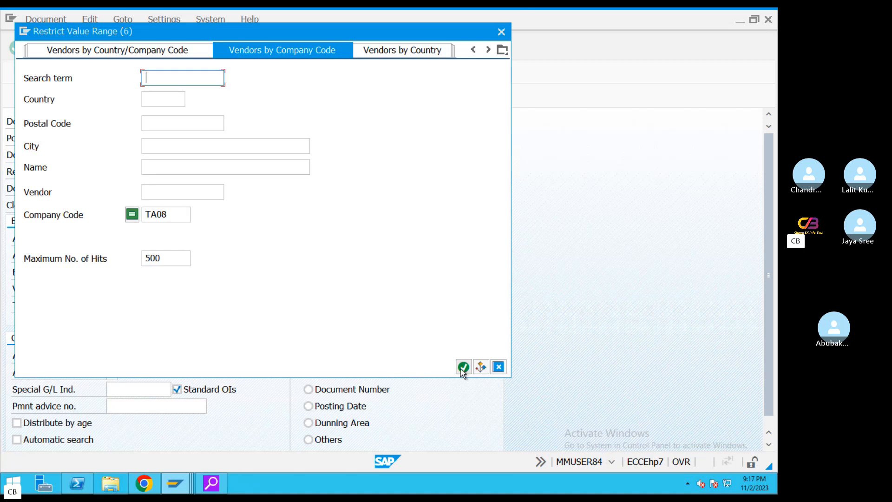
left_click(462, 367)
double_click(121, 112)
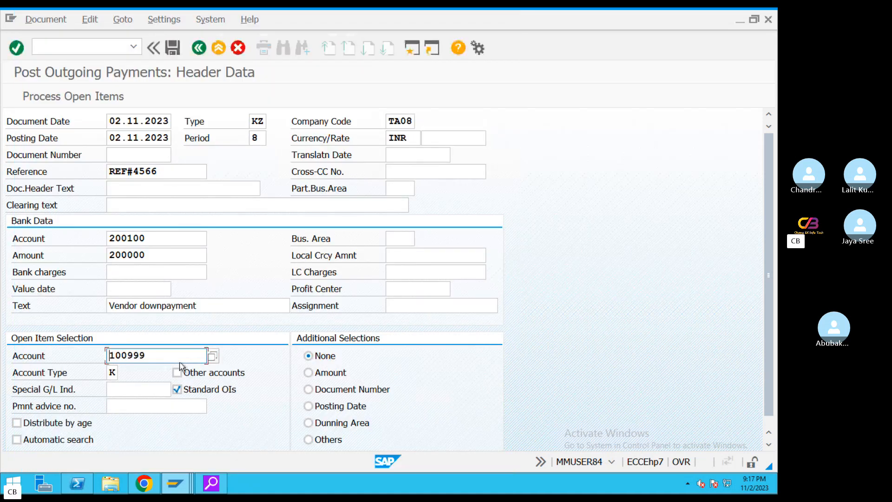
left_click(75, 98)
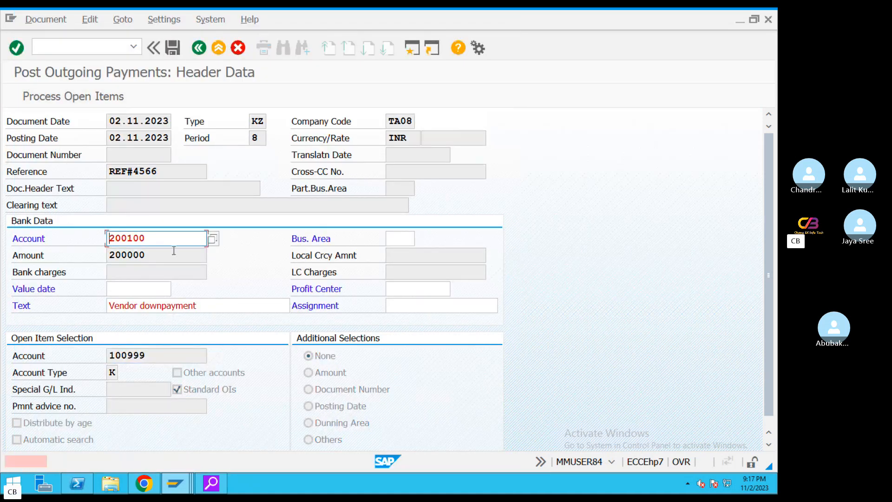
left_click(126, 290)
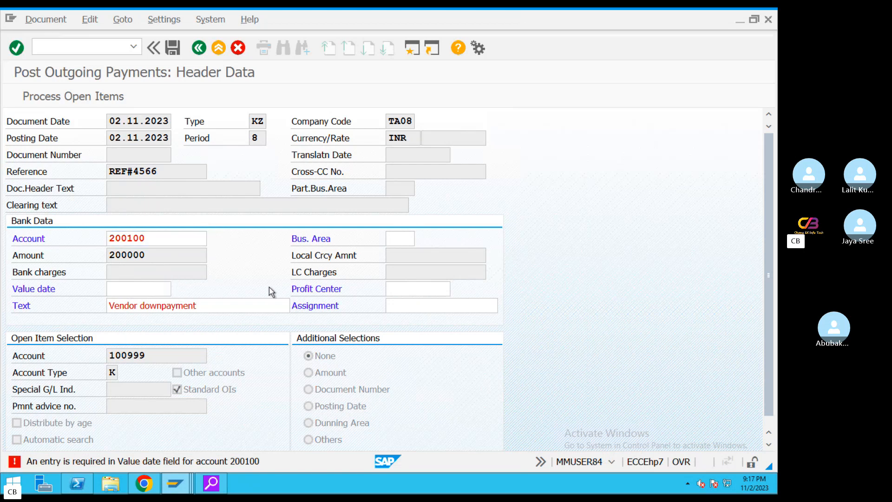
Set value date 02.11.2023, process open items, and deactivate invoice item 1022
key("F4")
double_click(261, 319)
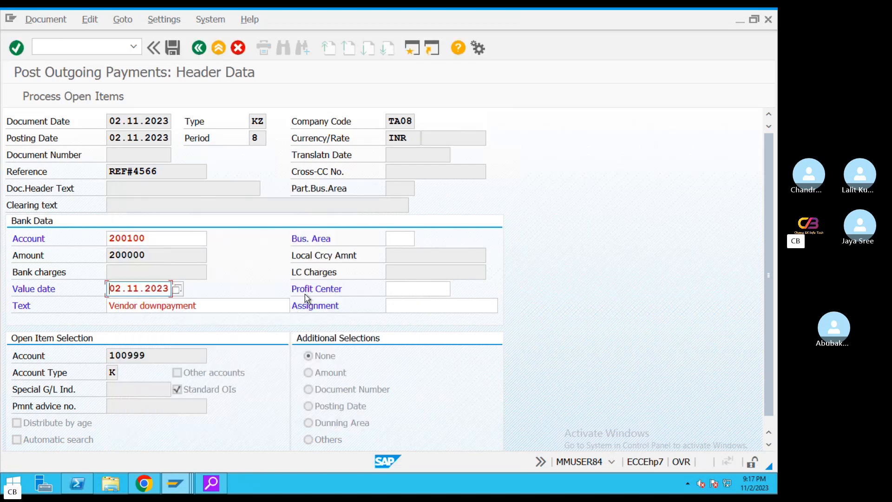
left_click(98, 99)
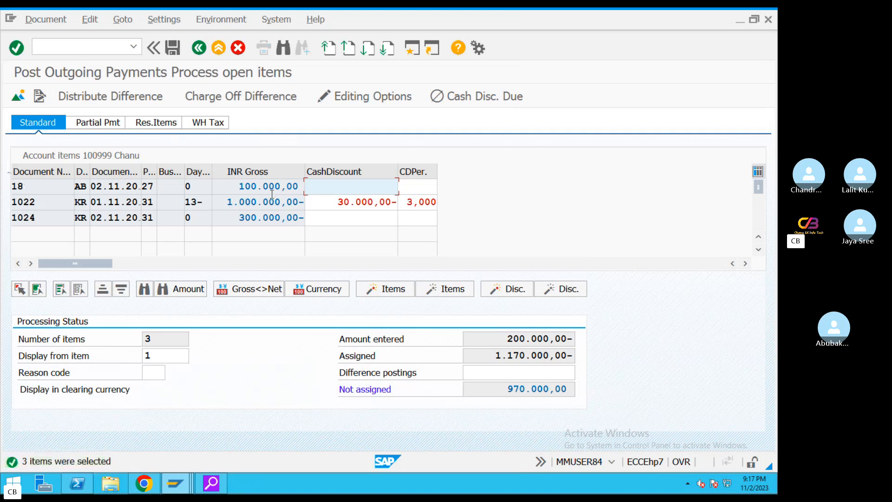
double_click(232, 204)
left_click_drag(492, 336, 611, 353)
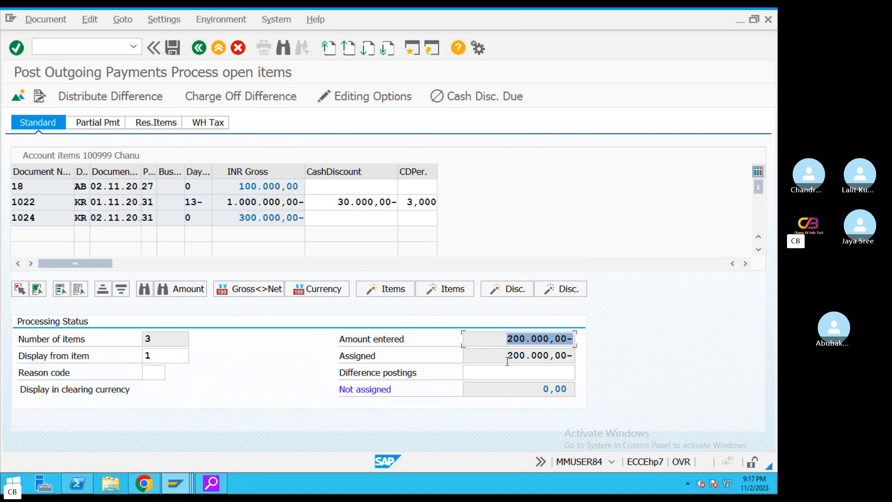
left_click_drag(507, 358, 560, 358)
left_click_drag(508, 342, 562, 343)
Simulate and post the 200.000,00 payment, then switch to the vendor line item display
left_click(46, 19)
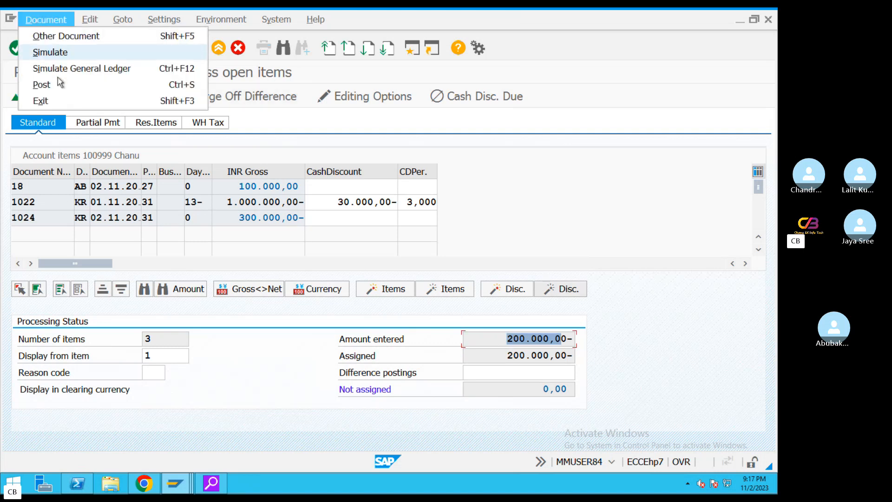
left_click(51, 53)
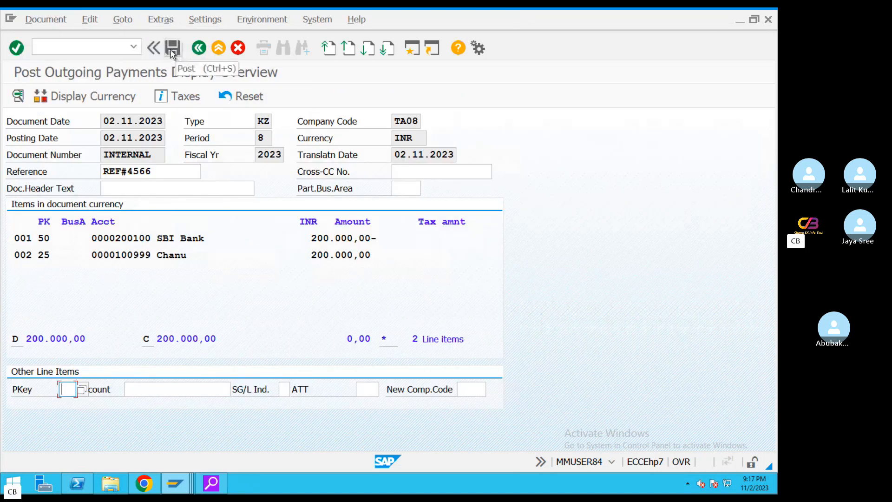
left_click(173, 48)
left_click(175, 484)
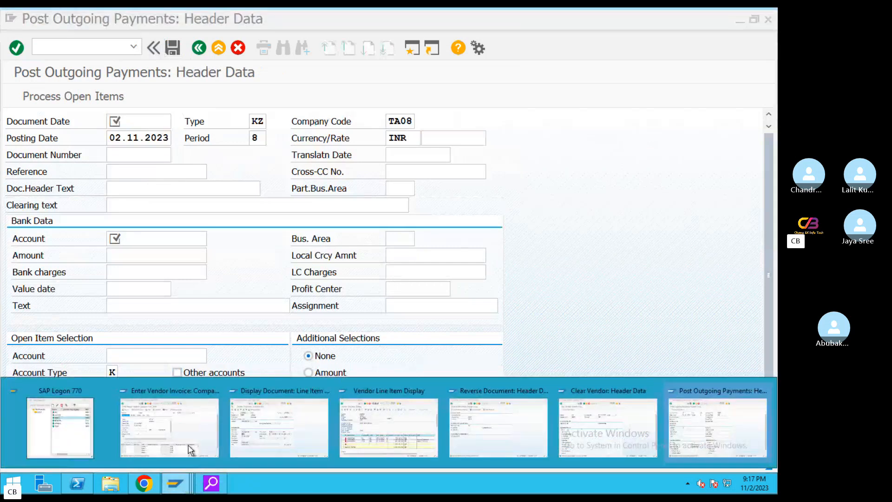
left_click(405, 443)
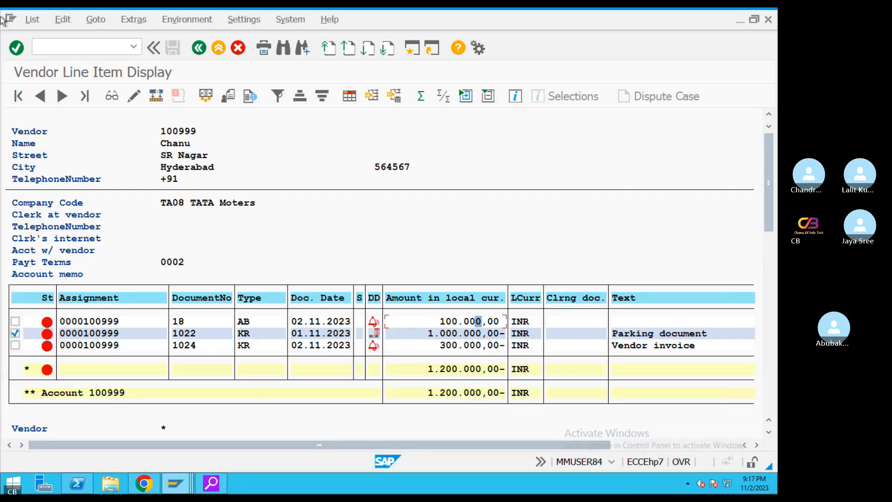
Refresh the line item list, then rerun with only noted items to show request 6004
left_click(33, 19)
left_click(47, 53)
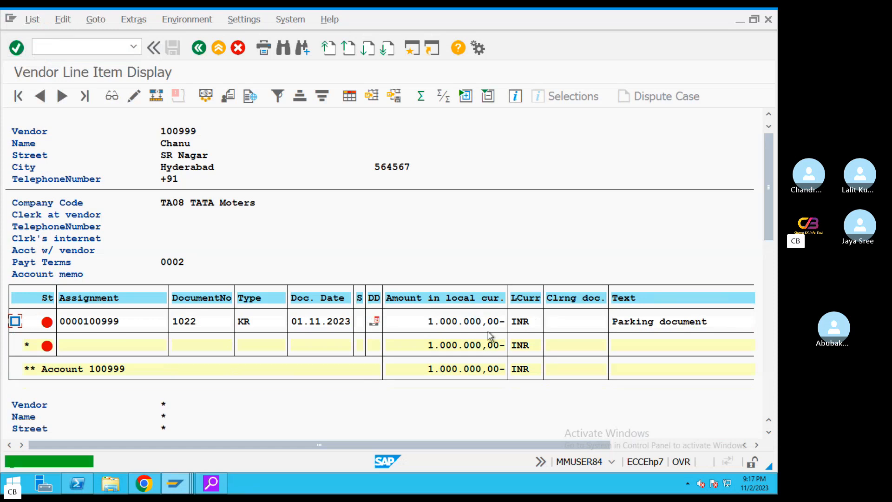
left_click(674, 322)
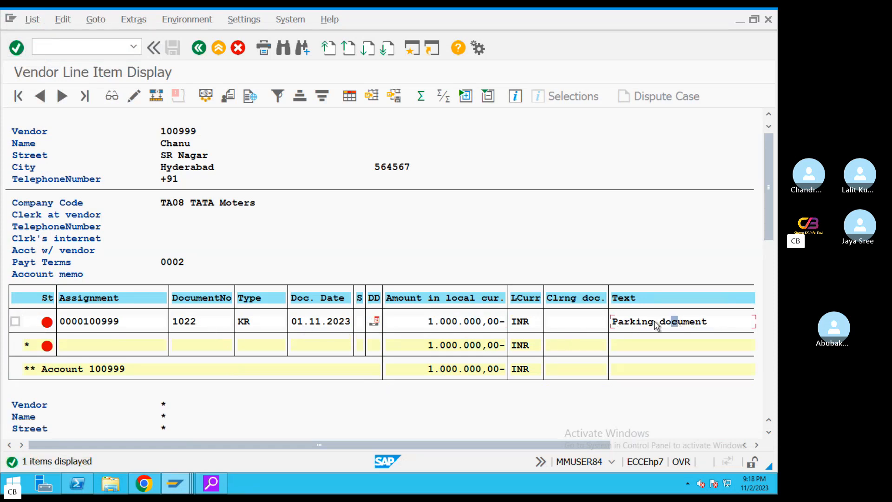
key("F3")
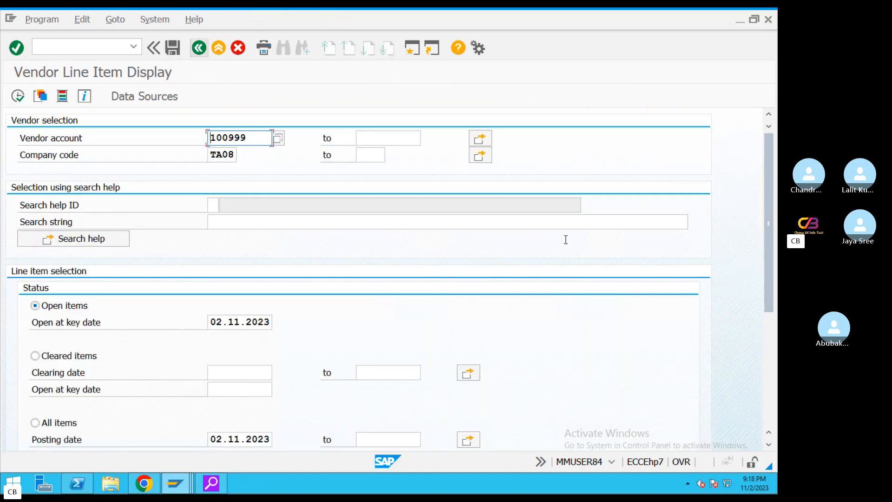
left_click_drag(770, 160, 751, 289)
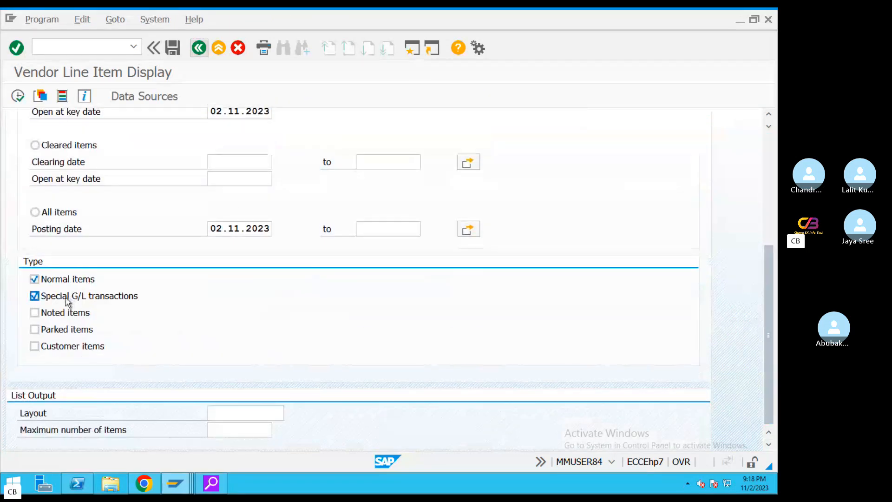
left_click(48, 285)
left_click(48, 296)
left_click(54, 315)
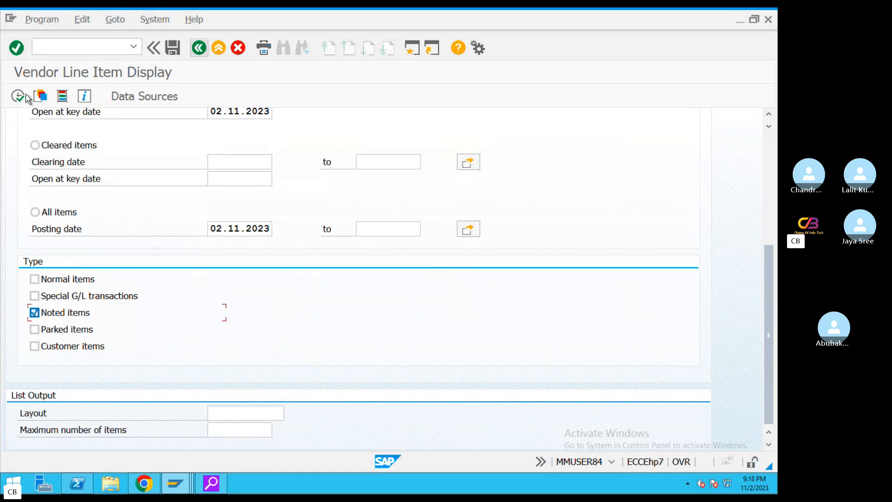
left_click(19, 96)
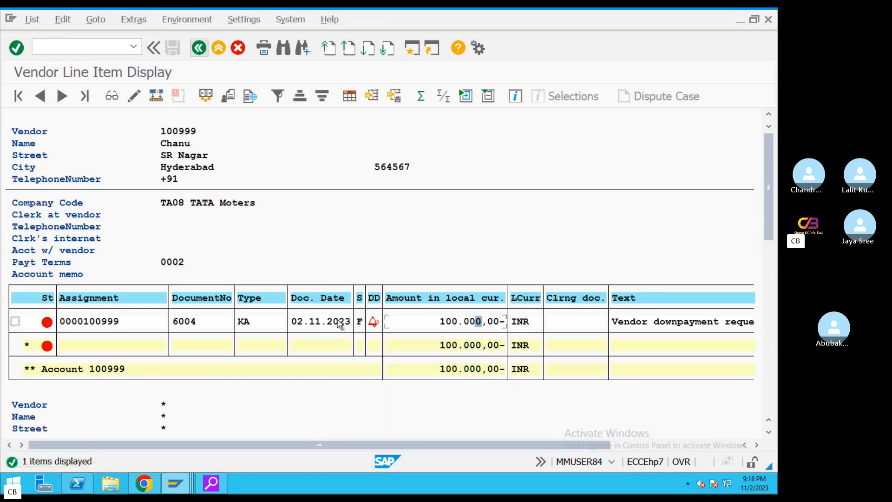
left_click(180, 321)
Attempt a new session, dismiss the maximum-sessions warning, and list the open SAP windows
left_click(412, 47)
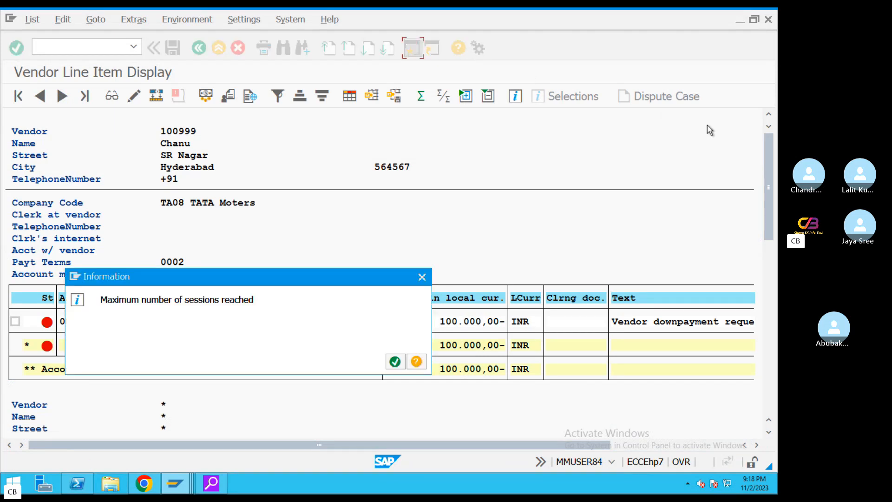
left_click(422, 277)
left_click(174, 483)
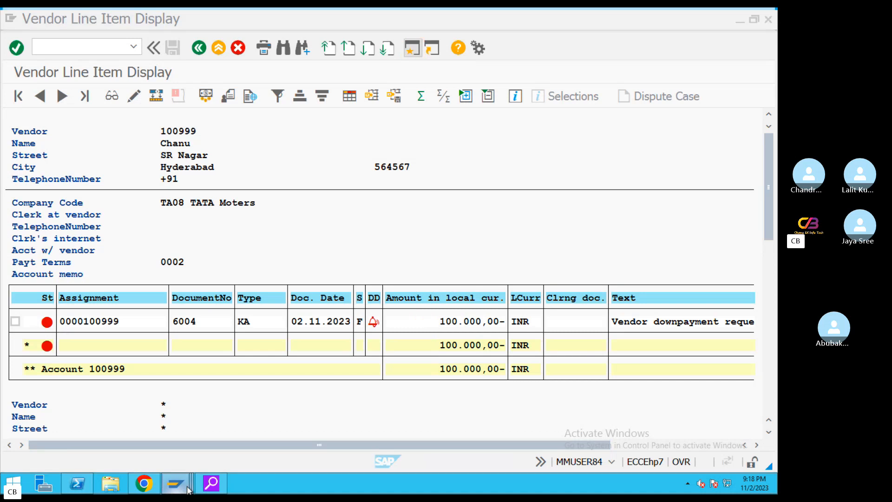
Exit the FB60 vendor invoice window and start FB08 document reversal
left_click(144, 422)
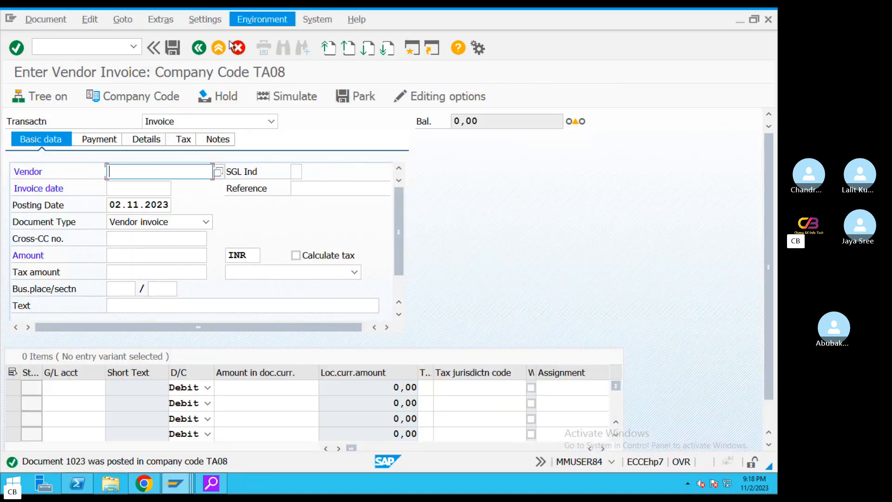
left_click(219, 48)
left_click(245, 310)
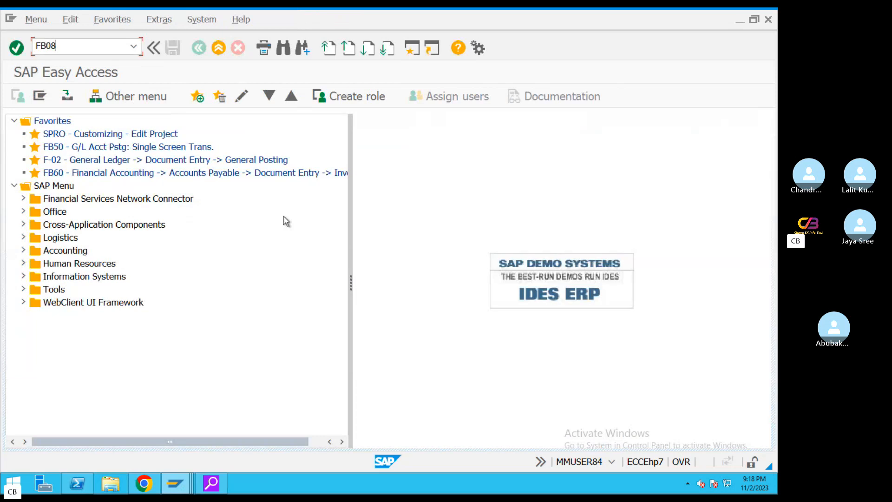
key("Return")
Enter document 6004 on the reversal screen and preview it before reversing
left_click(175, 483)
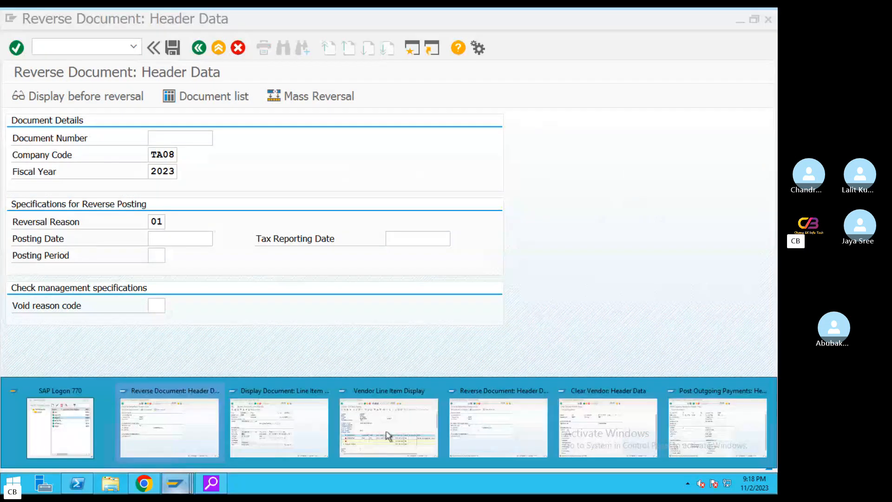
left_click(445, 417)
left_click(174, 483)
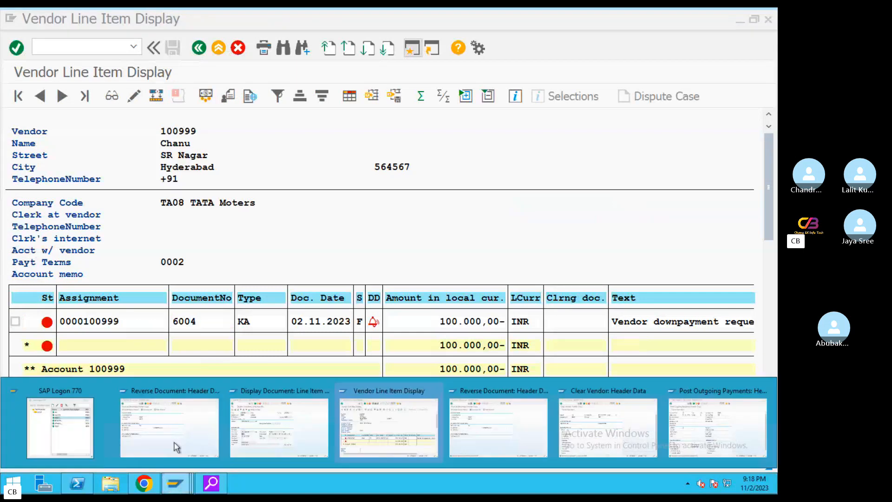
left_click(169, 427)
type("6004")
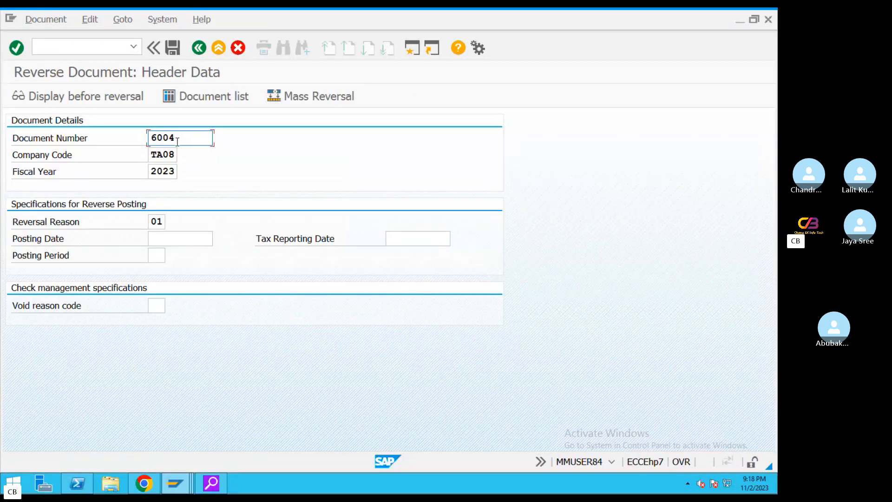
left_click(80, 96)
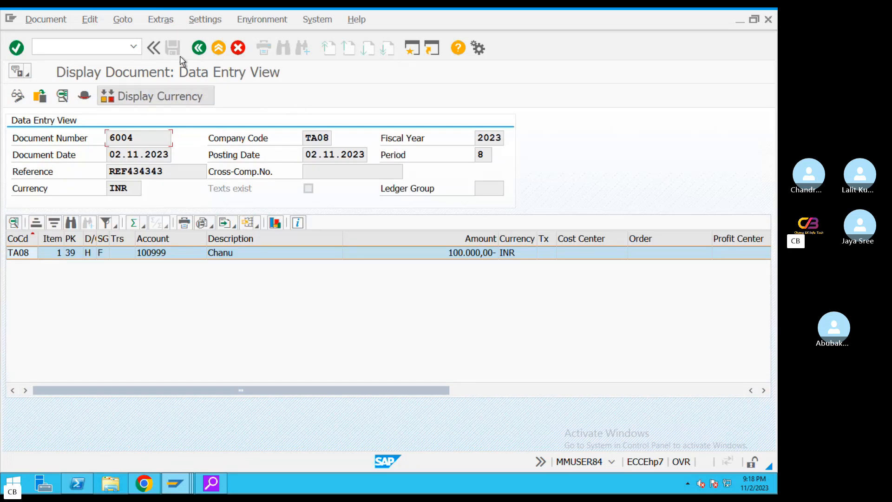
left_click(43, 20)
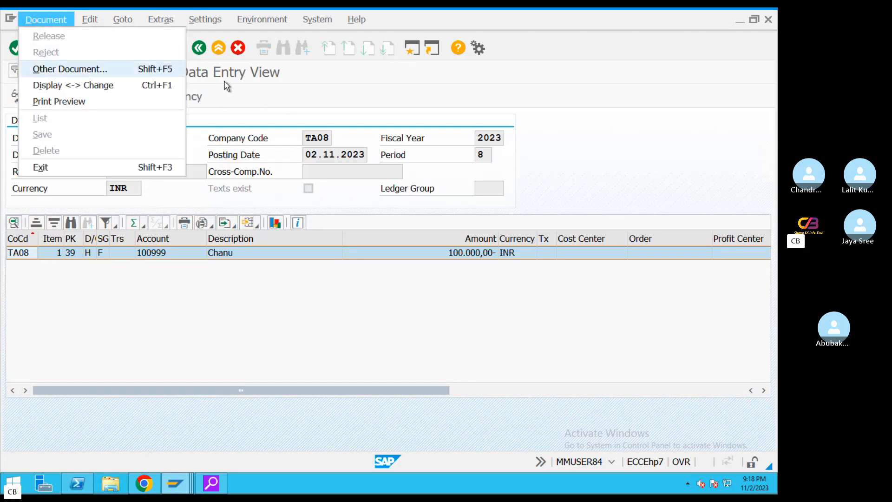
left_click(198, 48)
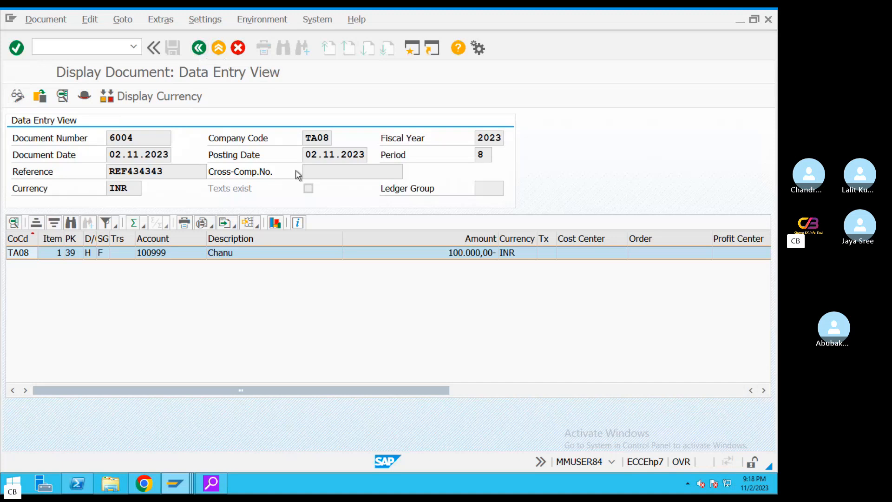
Post the reversal of 6004 with posting date 02.11.2023, then return to the line item list
left_click(174, 237)
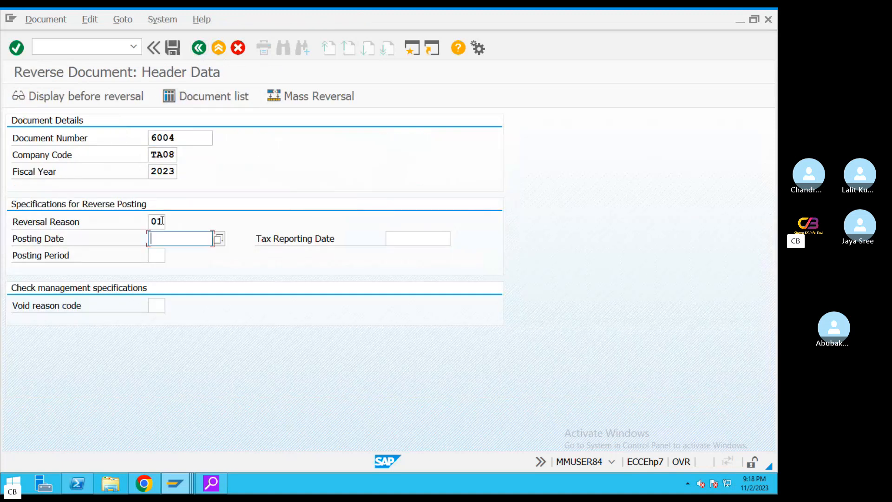
left_click(219, 239)
double_click(262, 316)
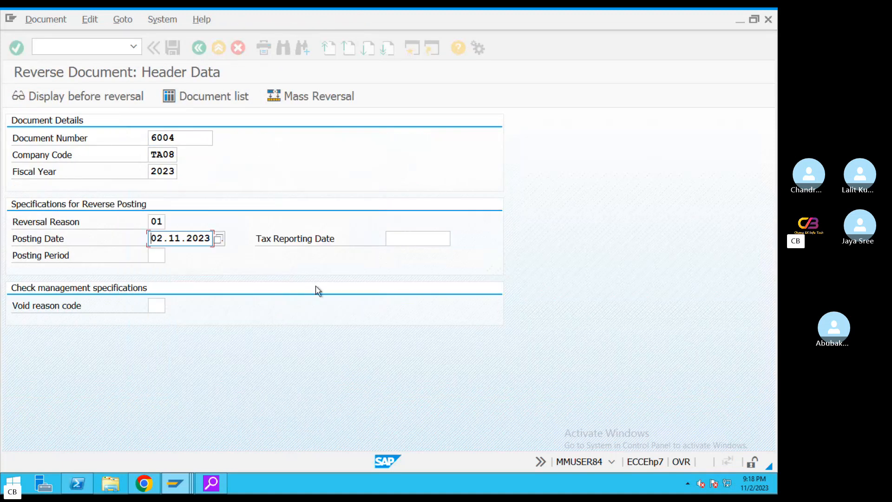
left_click(173, 47)
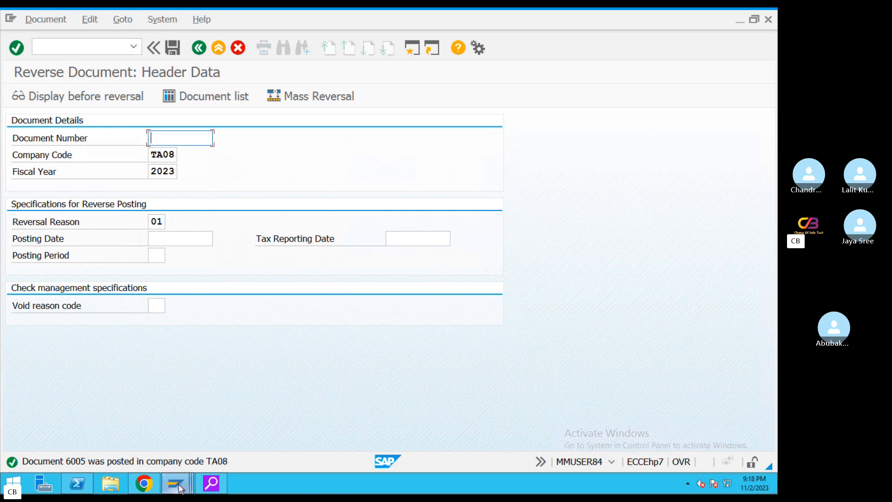
mouse_move(181, 487)
left_click(380, 408)
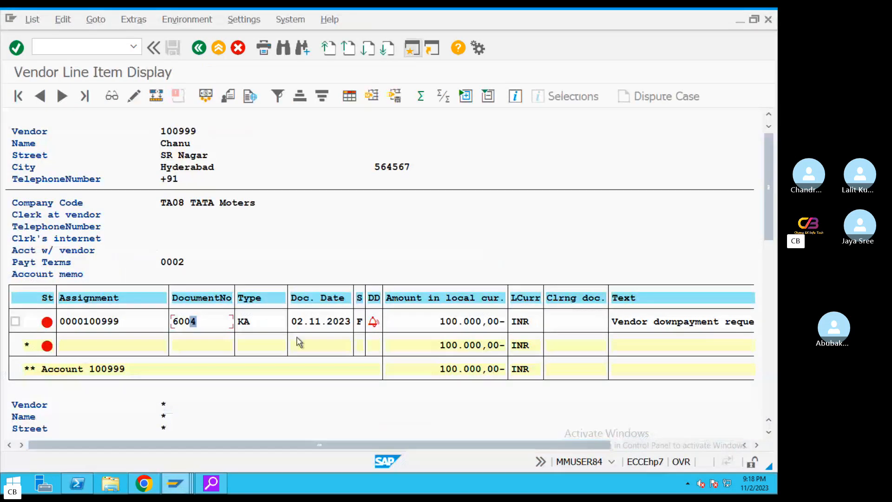
Refresh the vendor line item list, dismiss the no-items notice, and rerun for open items
left_click(23, 20)
left_click(48, 52)
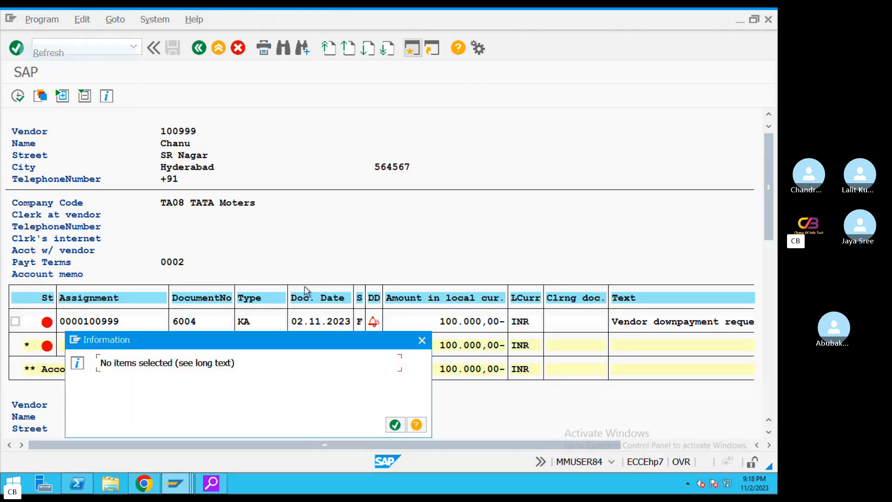
left_click(395, 424)
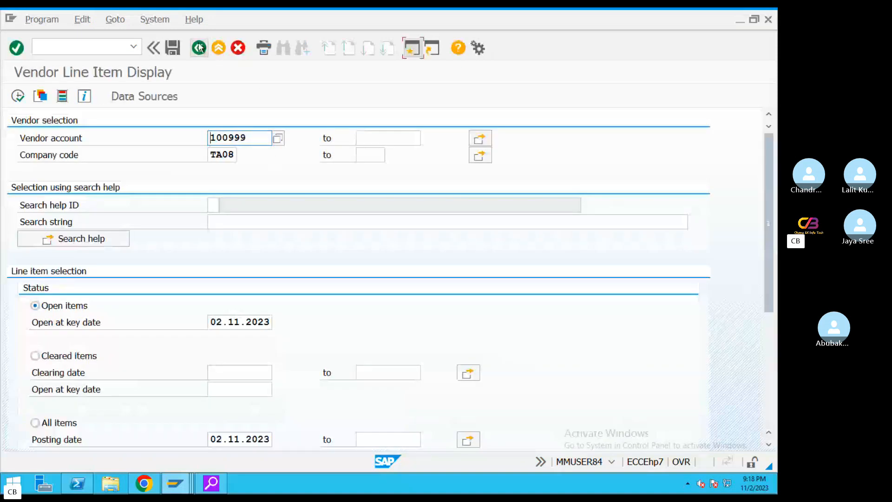
left_click_drag(767, 210, 772, 158)
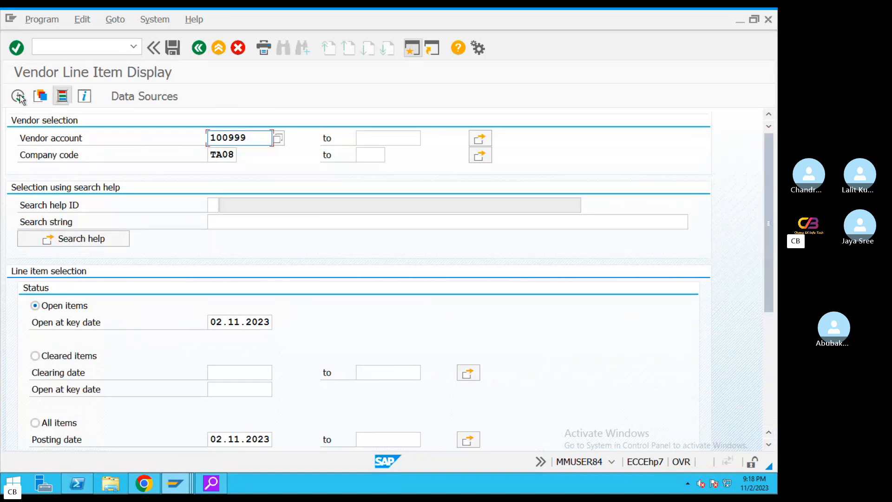
left_click(19, 97)
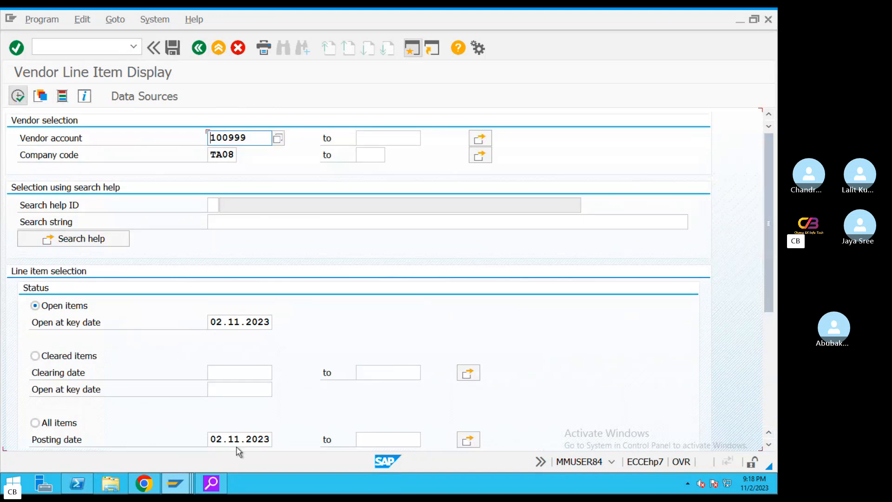
Run the cleared items report with clearing date 02.11.2023, then leave the remote session
left_click(35, 356)
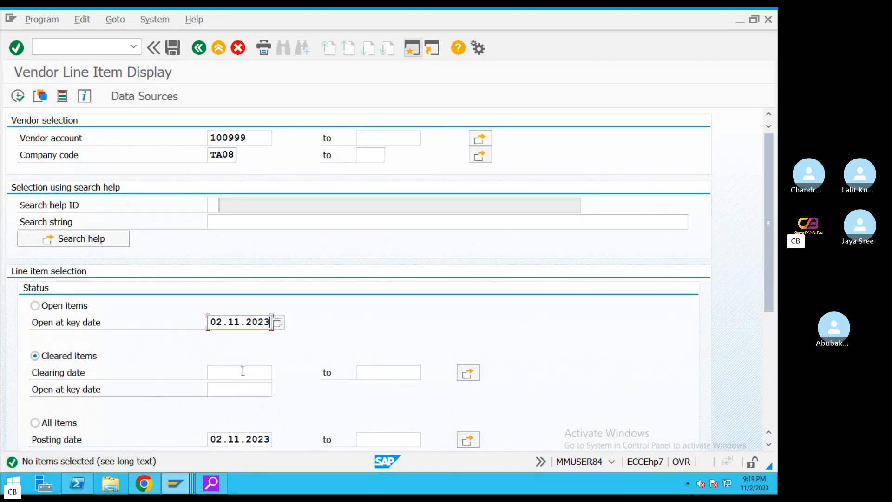
left_click(243, 371)
type("02.11.2023")
left_click(18, 96)
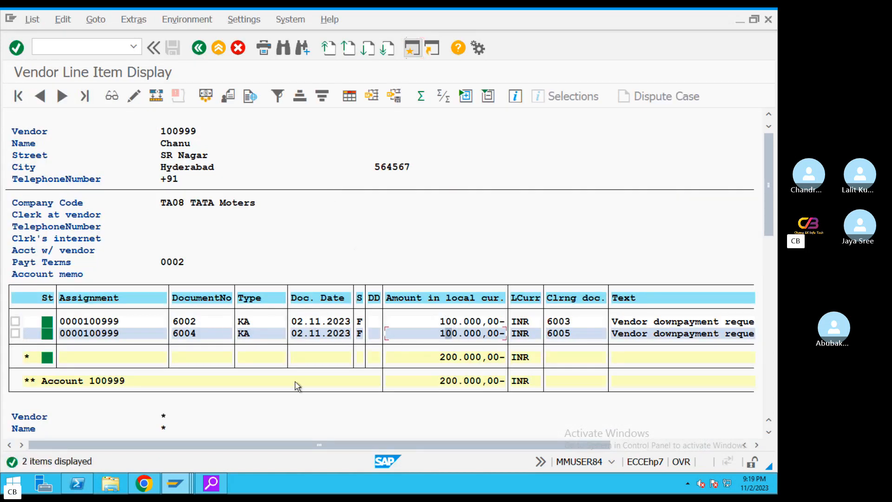
key("ctrl+Left")
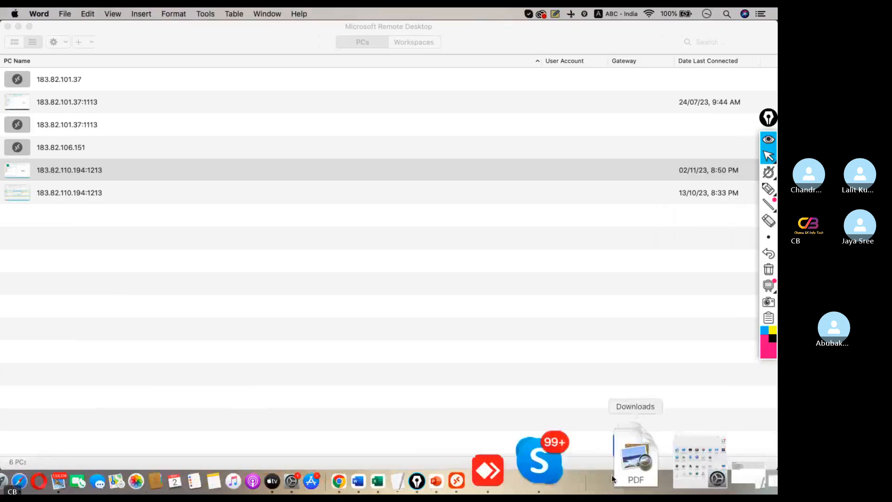
Bring up the down payment notes document and scroll back toward its opening heading
left_click(591, 463)
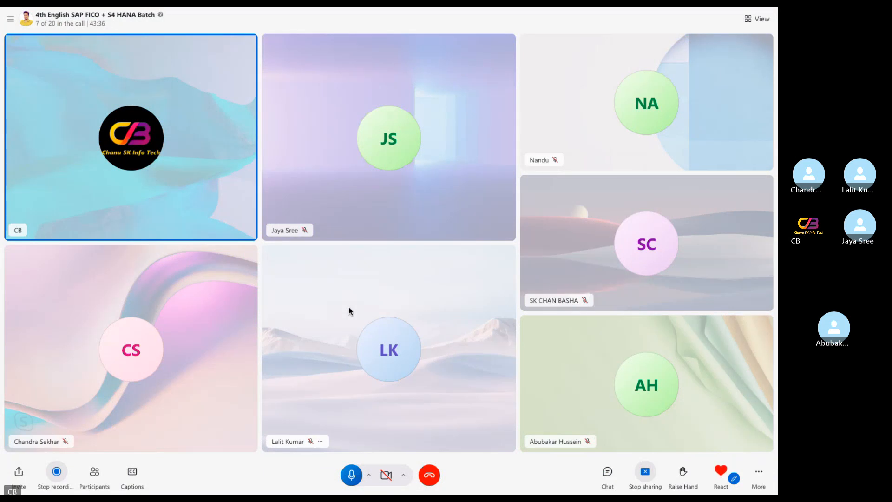
key("ctrl+Left")
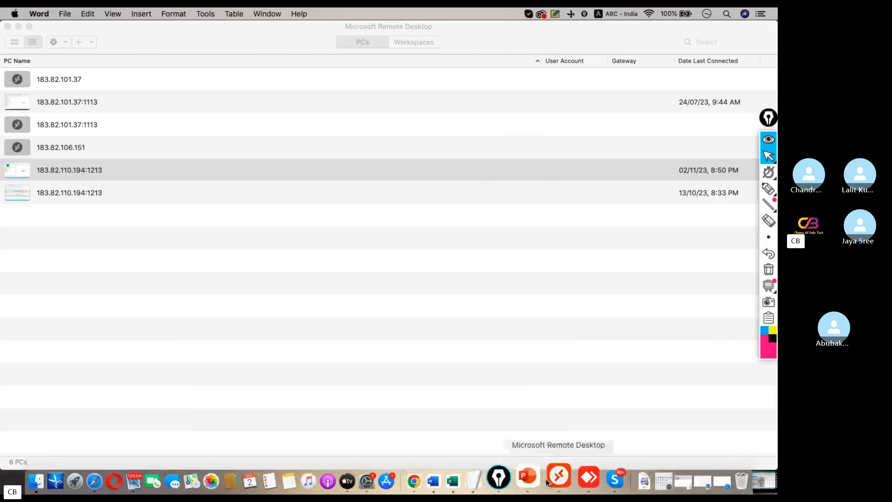
left_click(497, 458)
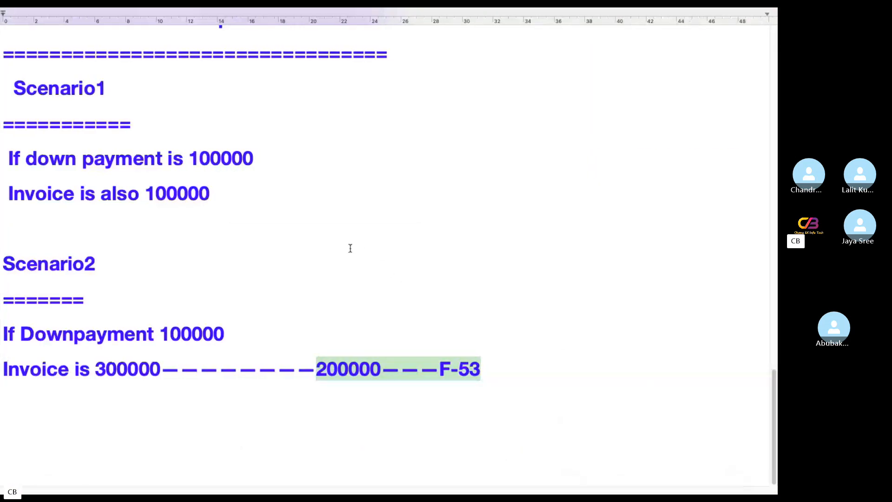
scroll(348, 247, "up", 3)
scroll(347, 249, "up", 10)
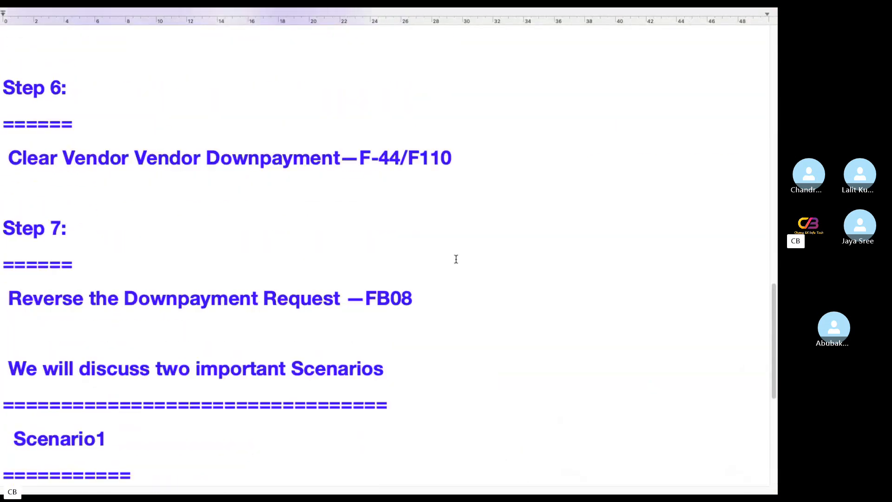
Select the whole notes document, including the F-44/F110 codes, and return to the Skype call
left_click_drag(449, 316, 359, 320)
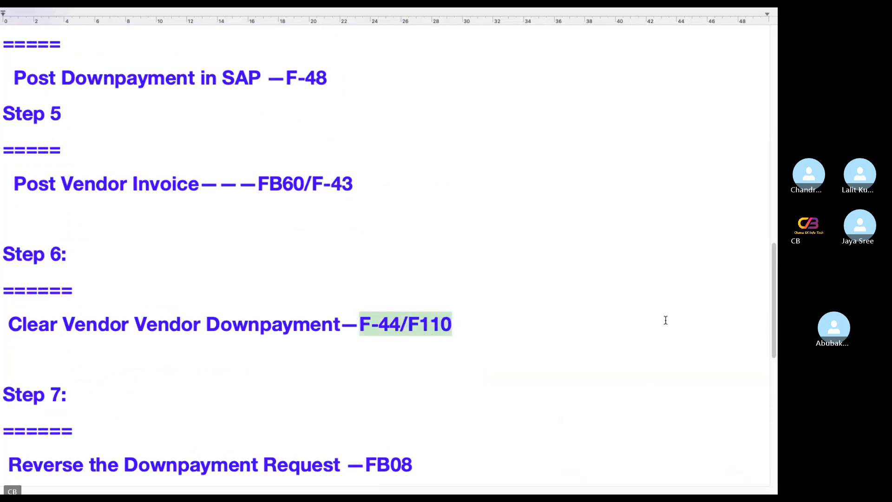
scroll(583, 295, "up", 15)
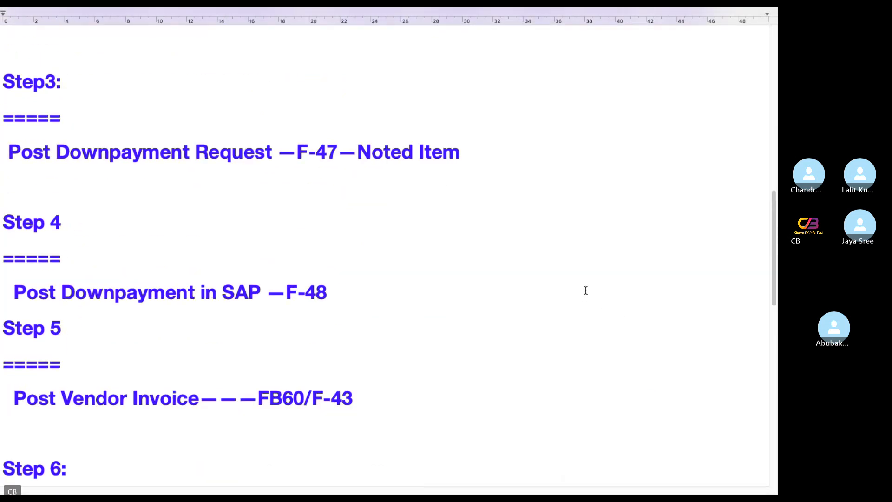
scroll(583, 288, "up", 6)
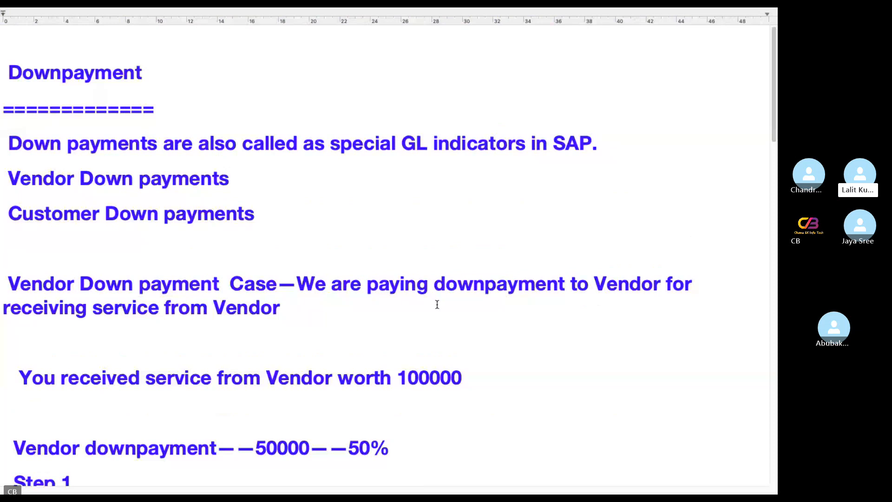
key("super+a")
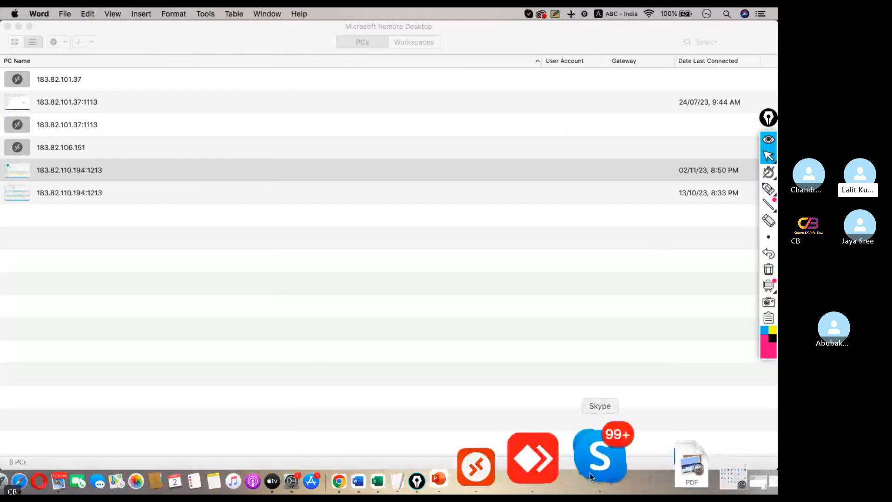
left_click(600, 459)
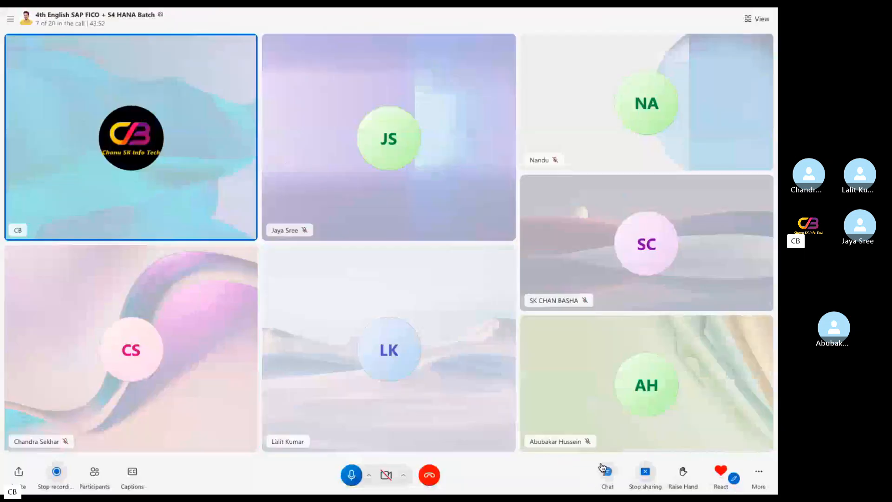
Paste the copied down payment notes, including both scenarios, into the call chat and send them
left_click(604, 470)
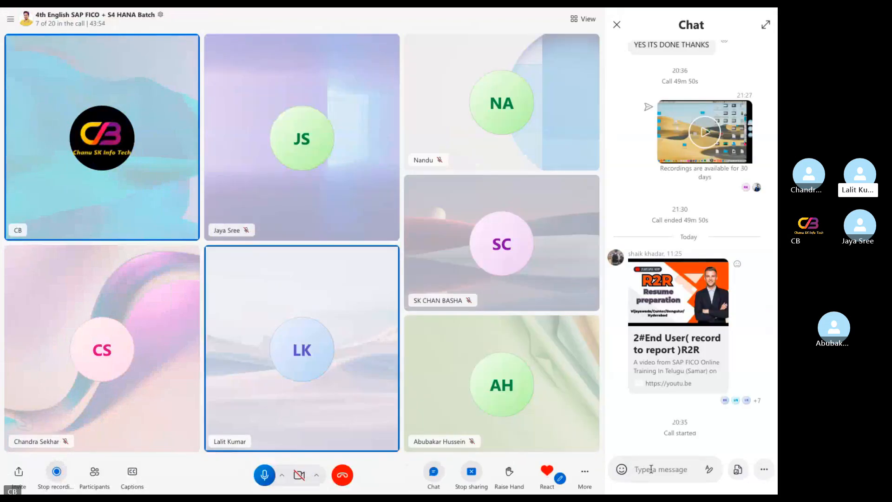
left_click(650, 466)
key("super+v")
key("Return")
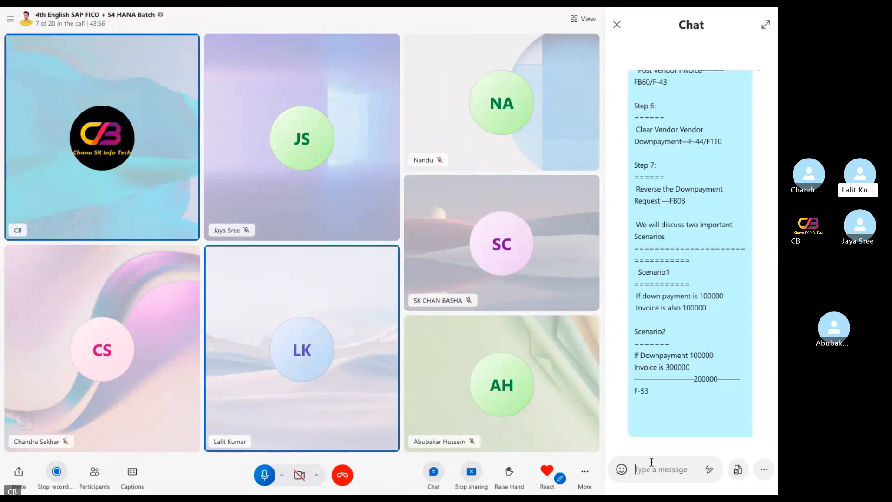
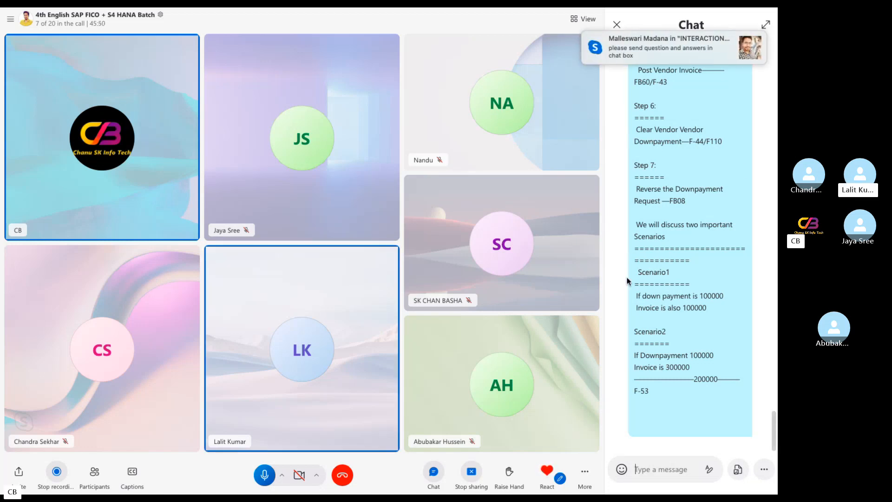
Leave the full-screen Skype call and bring the TextEdit notes to the front
key("ctrl+Left")
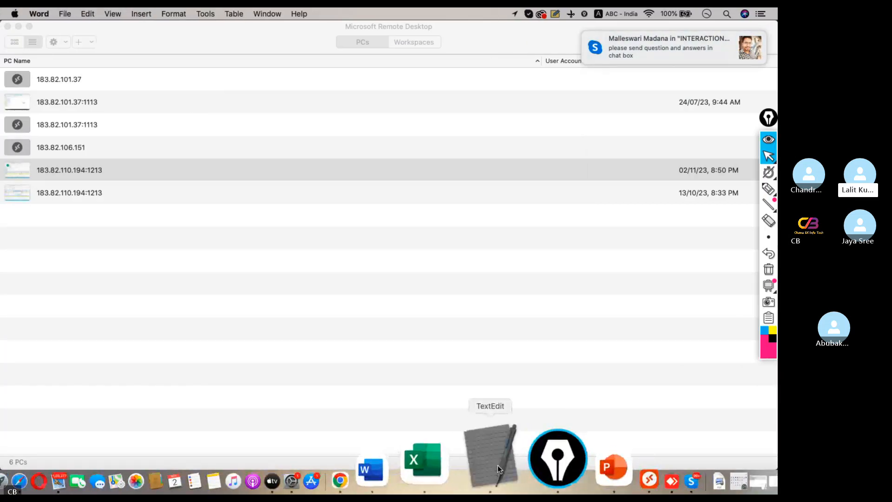
left_click(497, 466)
Add a =====200000 line after the 300000 invoice and date the F-53 line 03.11.2023
scroll(366, 310, "down", 20)
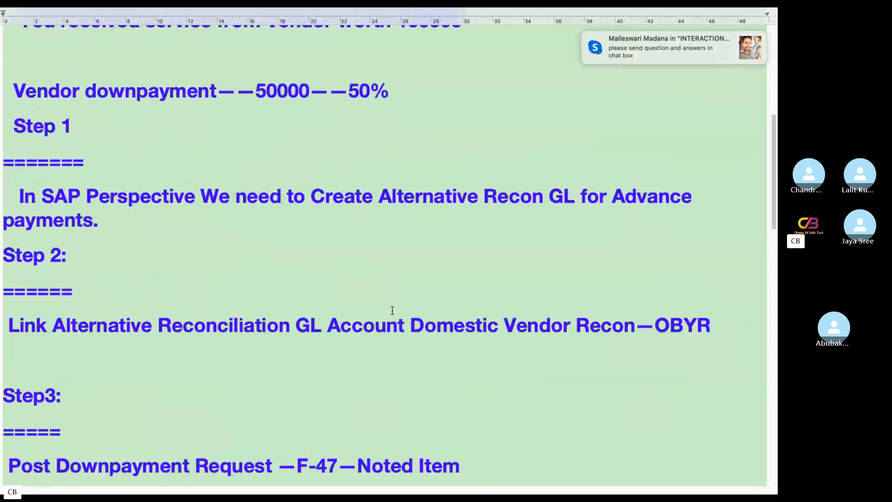
scroll(387, 312, "down", 8)
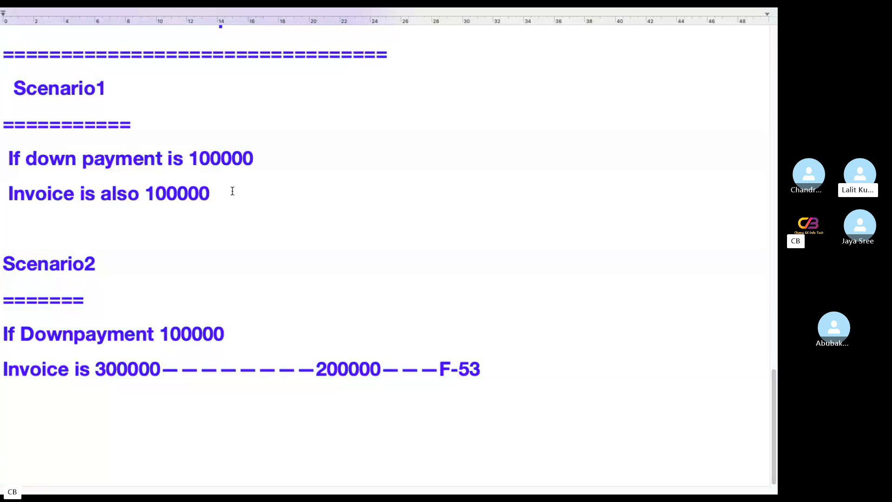
left_click_drag(233, 191, 1, 158)
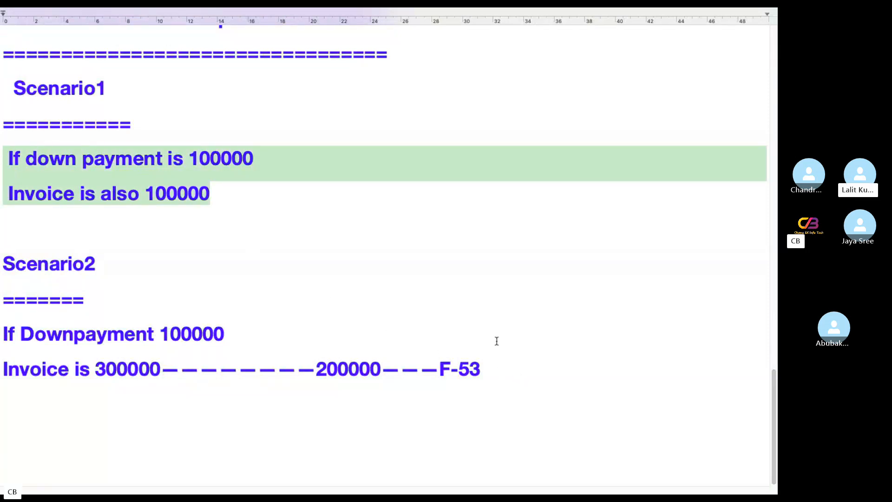
left_click(254, 328)
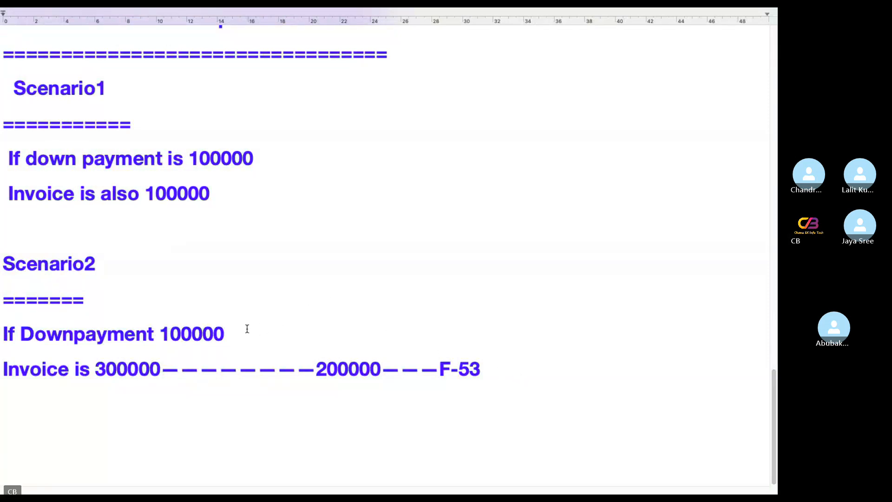
left_click_drag(248, 328, 1, 335)
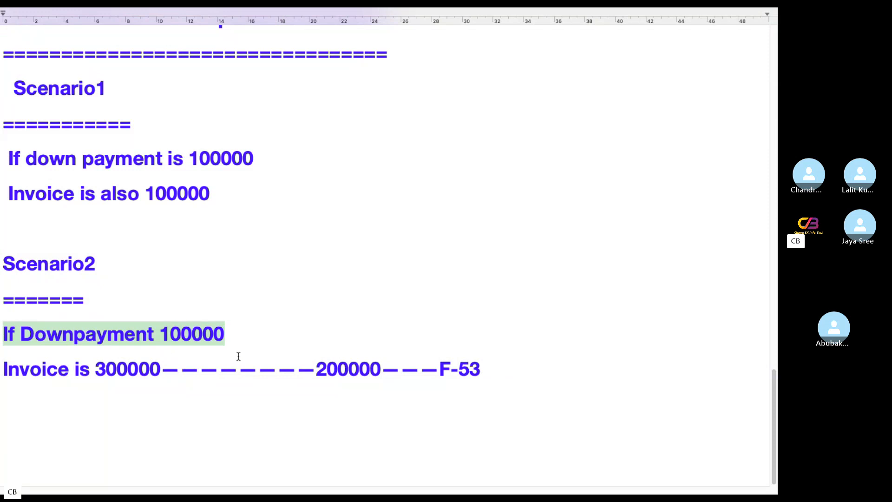
left_click(235, 336)
left_click_drag(259, 341, 2, 334)
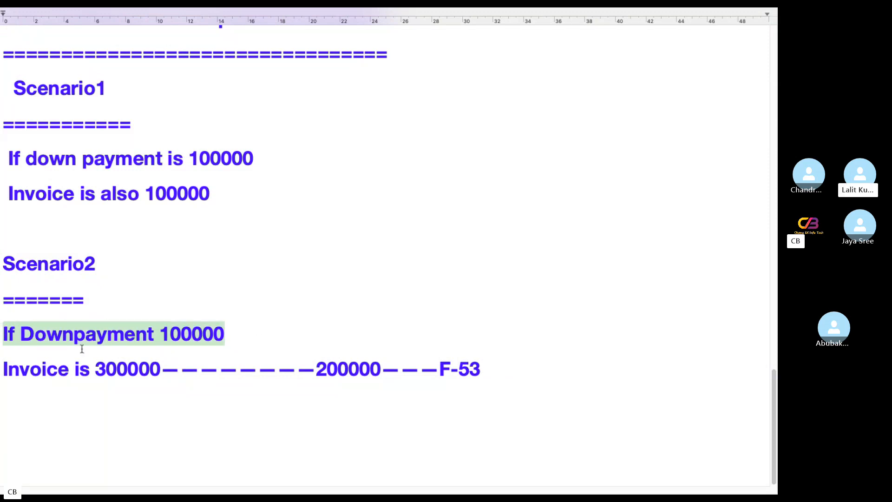
left_click_drag(162, 368, 81, 368)
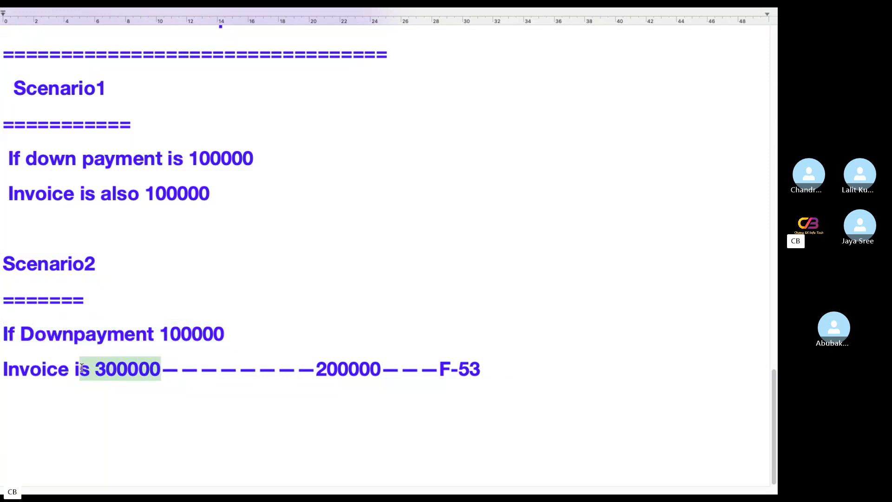
left_click(163, 370)
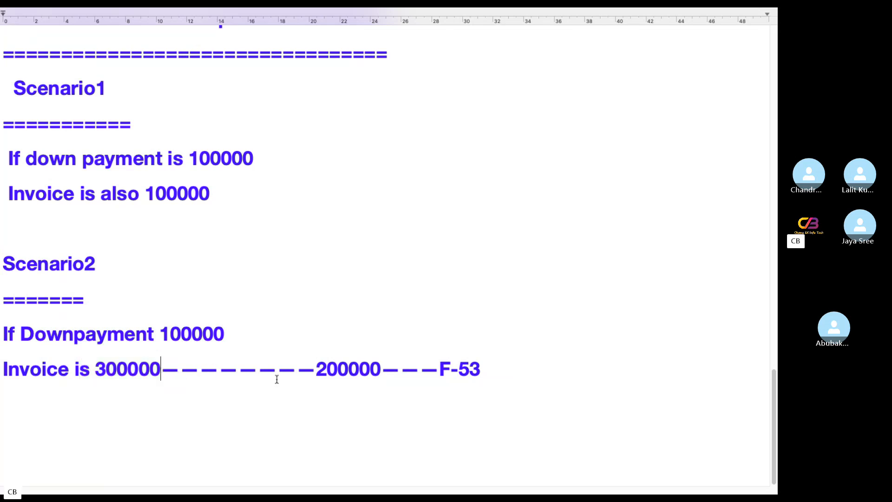
key("Return")
type("=====2")
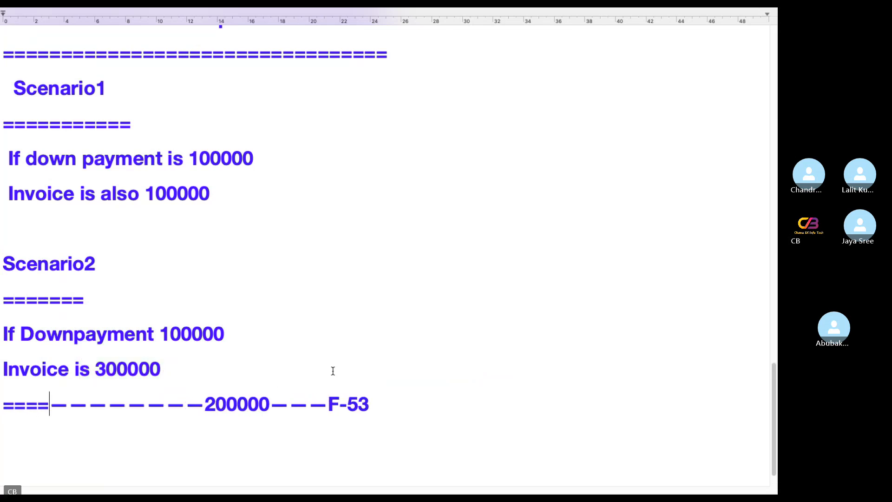
type("00000")
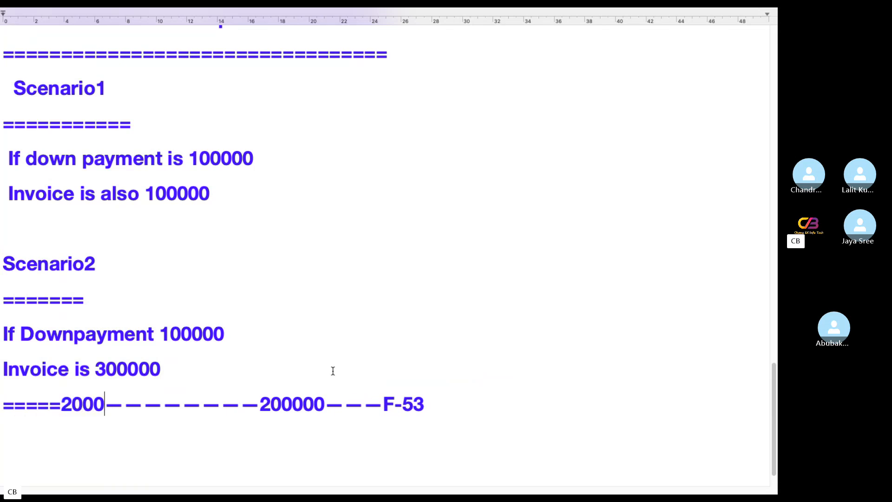
key("Return")
key("Return")
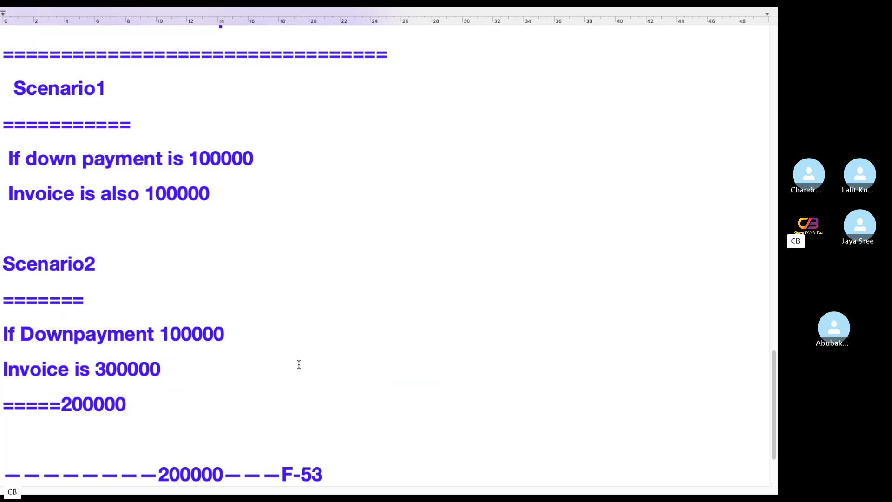
type("03.")
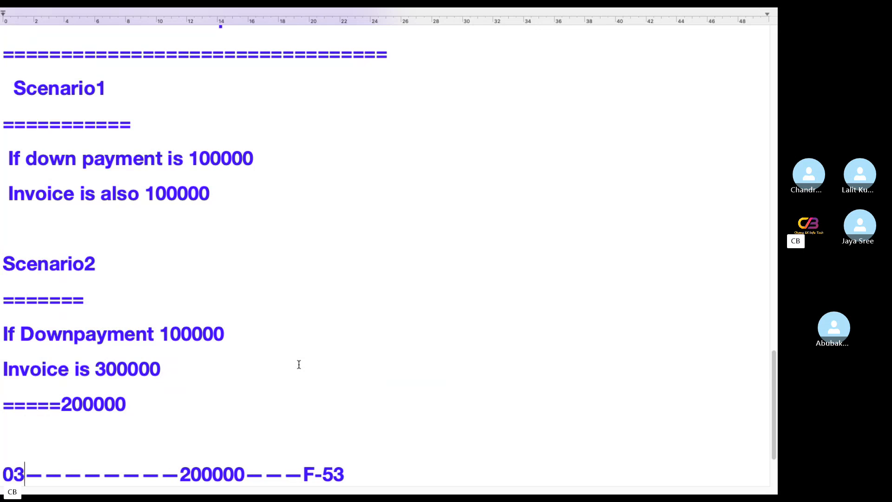
type("11")
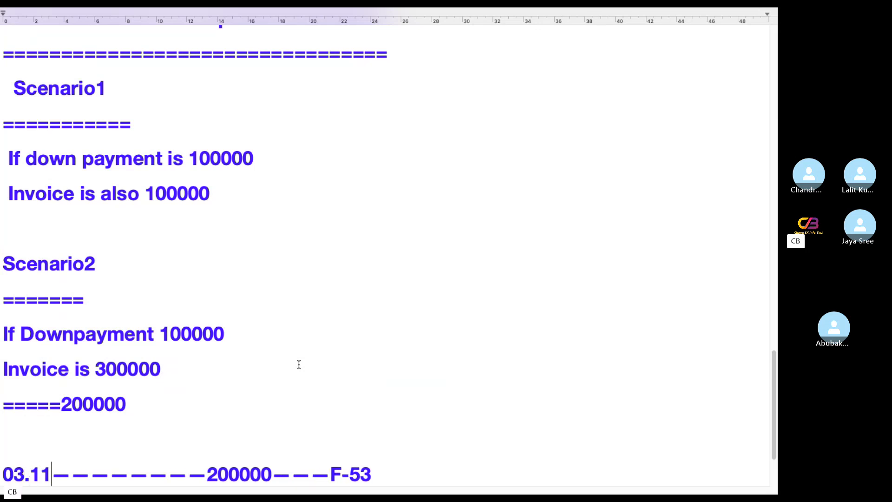
type(".2023")
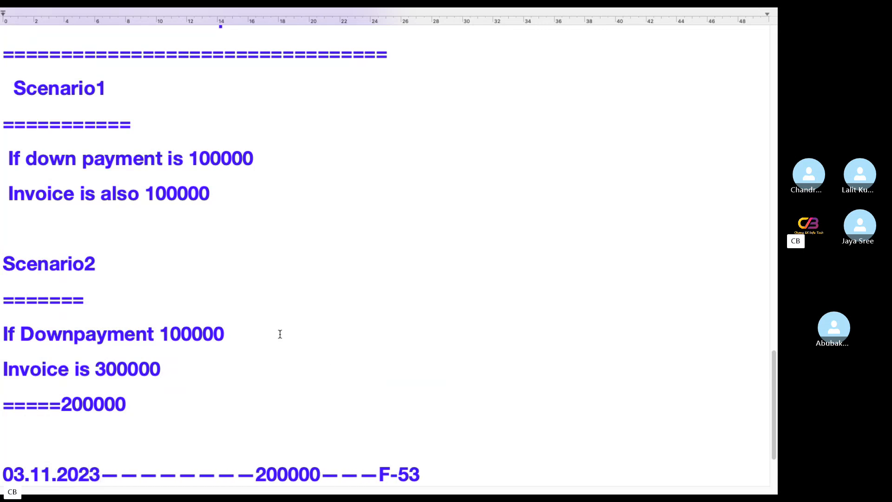
Date Scenario2 as 02.11.2023 and correct the F-53 date to 03.12.2023
left_click(116, 300)
type("02.2")
type("2")
key("BackSpace")
key("BackSpace")
type("11")
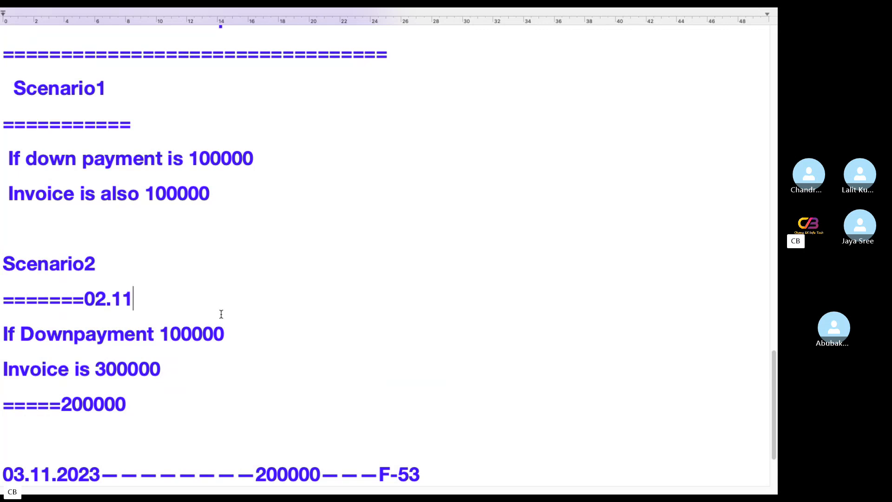
type(".2023")
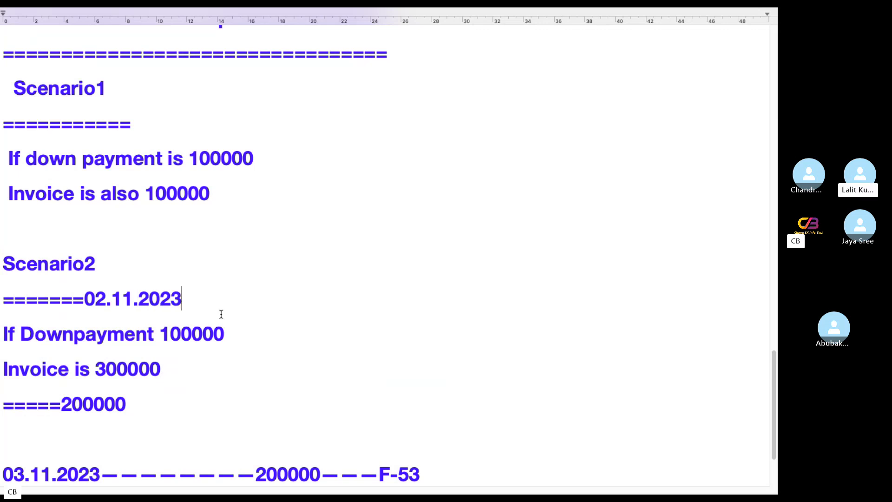
left_click(51, 472)
key("BackSpace")
type("2")
left_click_drag(256, 474, 322, 455)
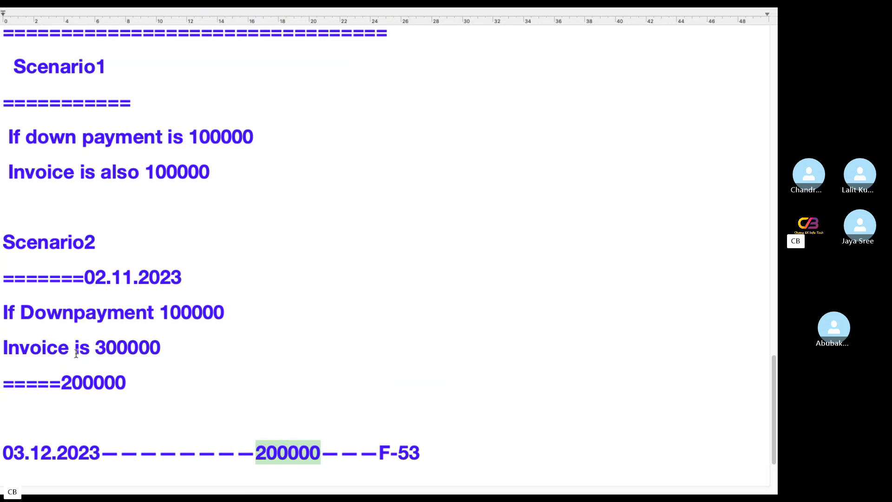
left_click_drag(379, 448, 436, 448)
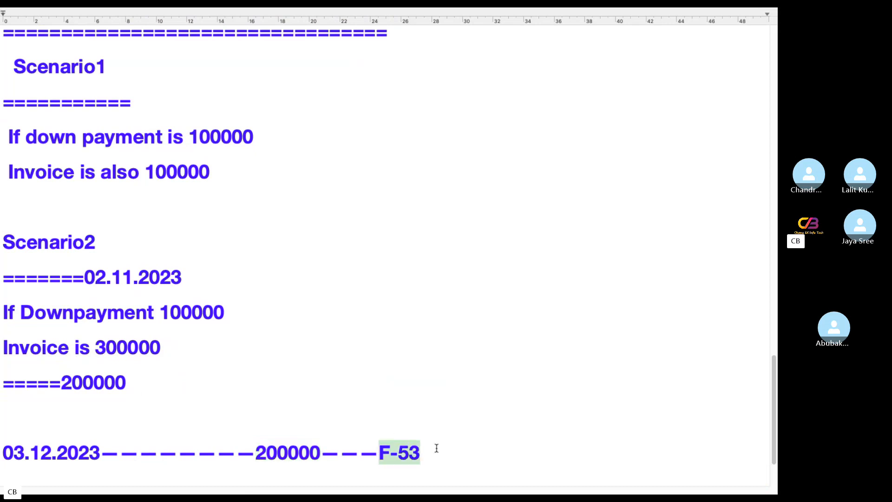
scroll(199, 304, "up", 10)
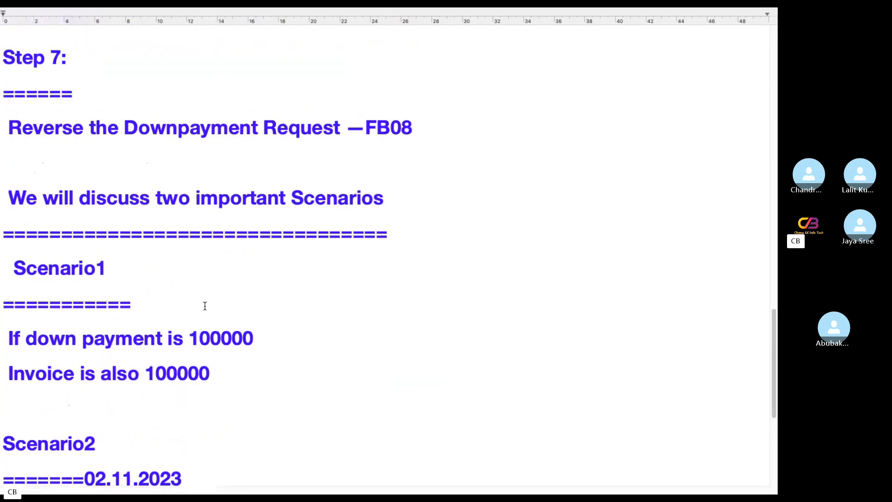
left_click_drag(464, 173, 358, 175)
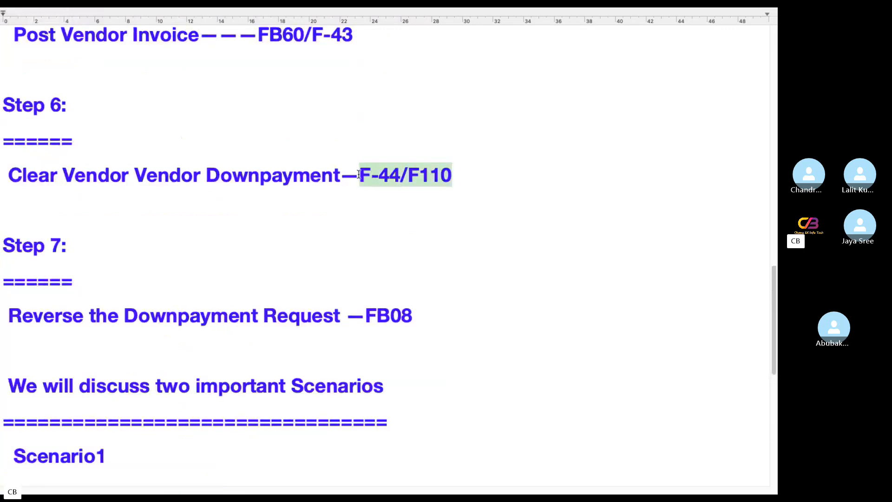
scroll(414, 219, "down", 13)
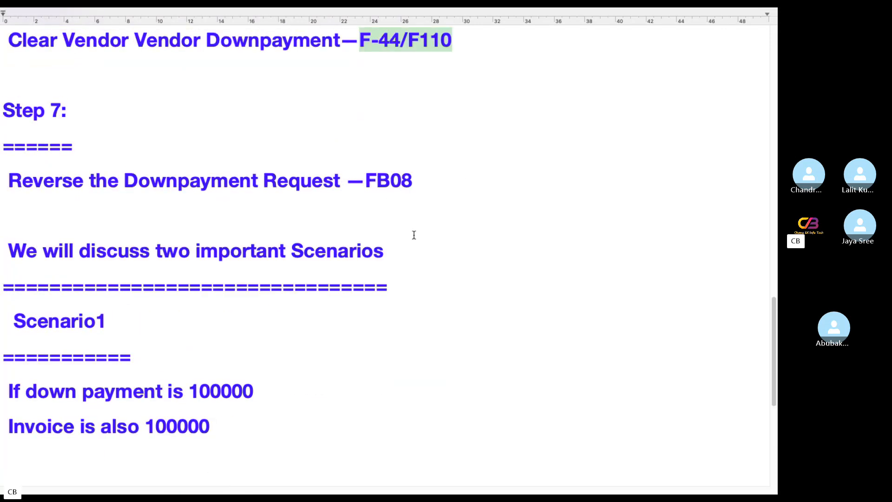
left_click_drag(445, 362, 379, 368)
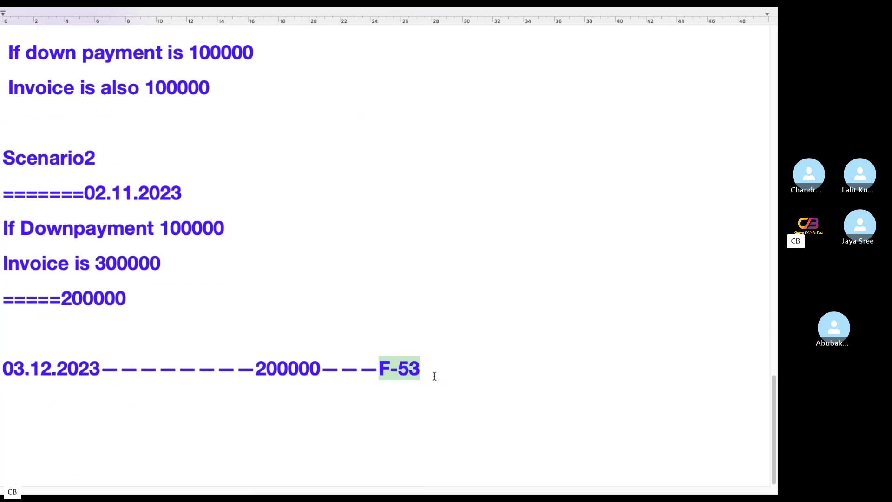
left_click(435, 368)
left_click_drag(435, 368, 376, 368)
mouse_move(322, 368)
left_mouse_down()
mouse_move(243, 368)
mouse_move(326, 367)
left_mouse_up()
left_click(255, 368)
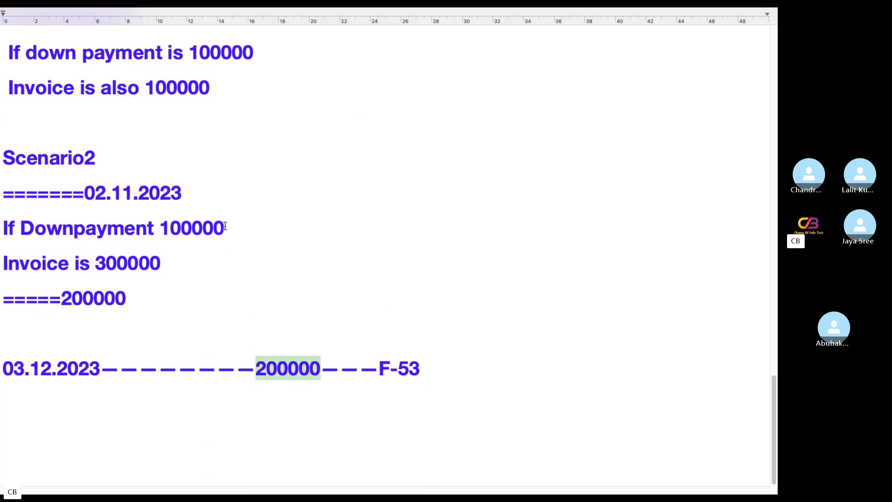
left_click_drag(256, 228, 4, 228)
Tag Scenario2's 100000 down payment with KZ, and its 300000 invoice and 200000 lines with KR
left_click(255, 227)
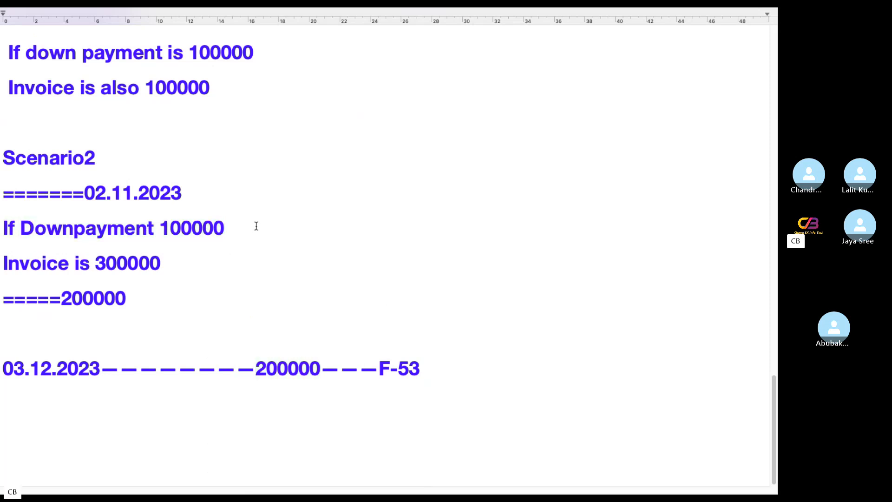
type("--K")
type("Z")
left_click(204, 263)
type("-----")
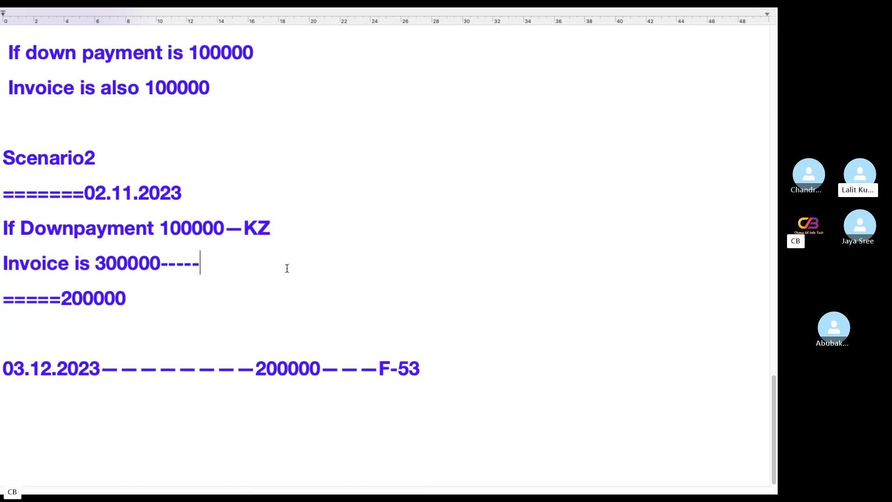
type("----KR")
left_click(181, 299)
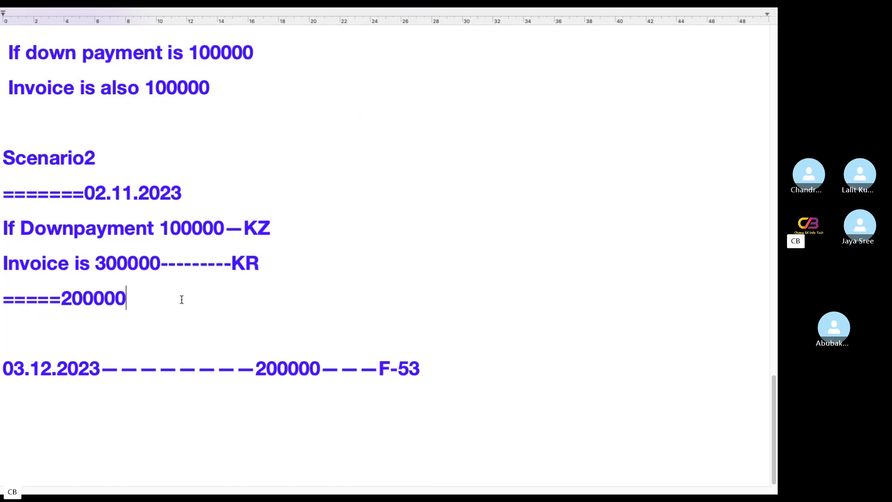
type("------------K")
type("R")
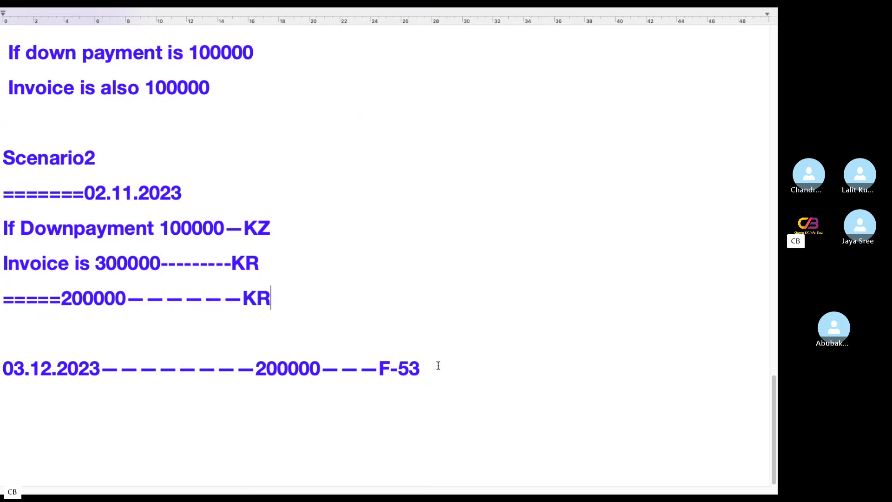
Tag Scenario1's down payment KZ and invoice KR with F-44, then select all the text
left_click_drag(436, 366, 149, 397)
scroll(344, 277, "up", 5)
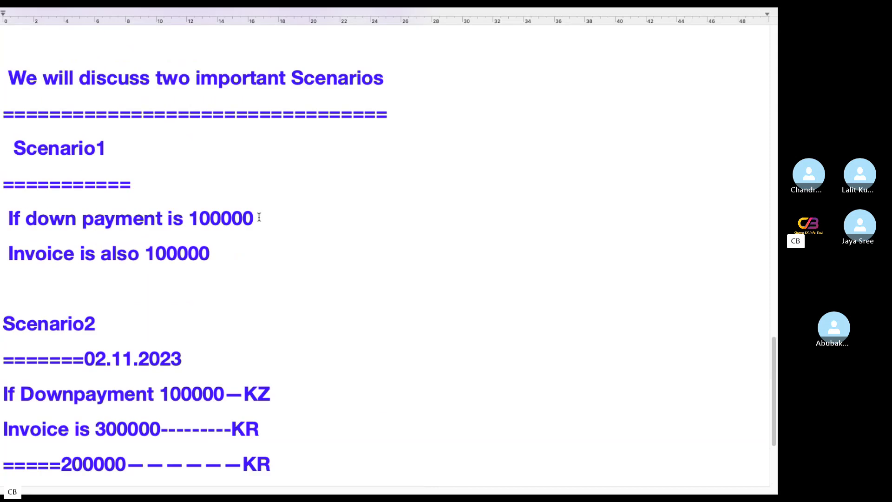
left_click(259, 217)
type("----")
type("KZ")
left_click(320, 253)
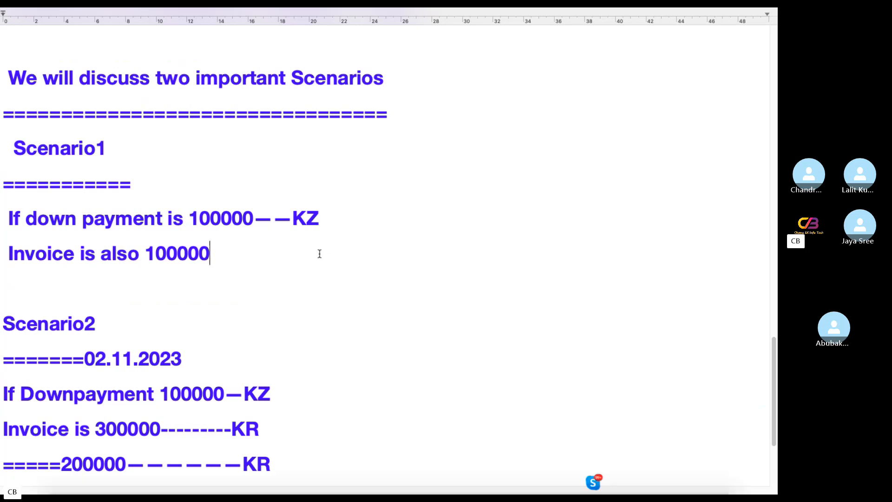
type("----------K")
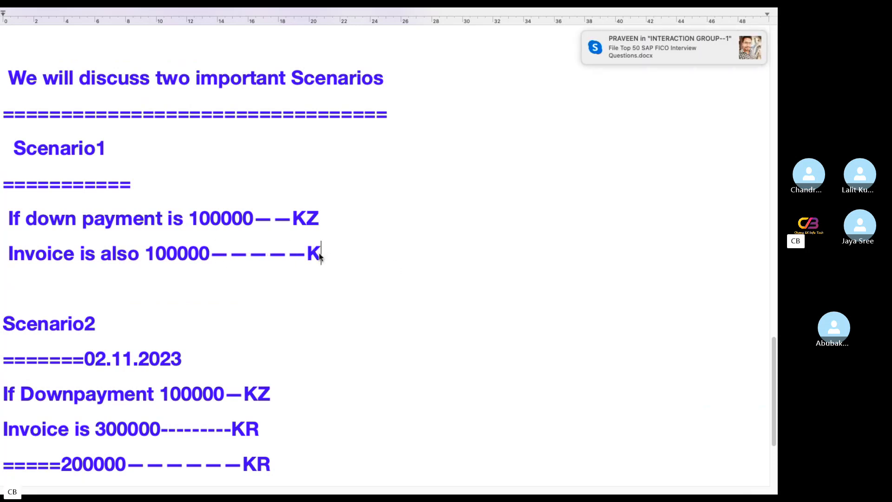
type("R")
type("------")
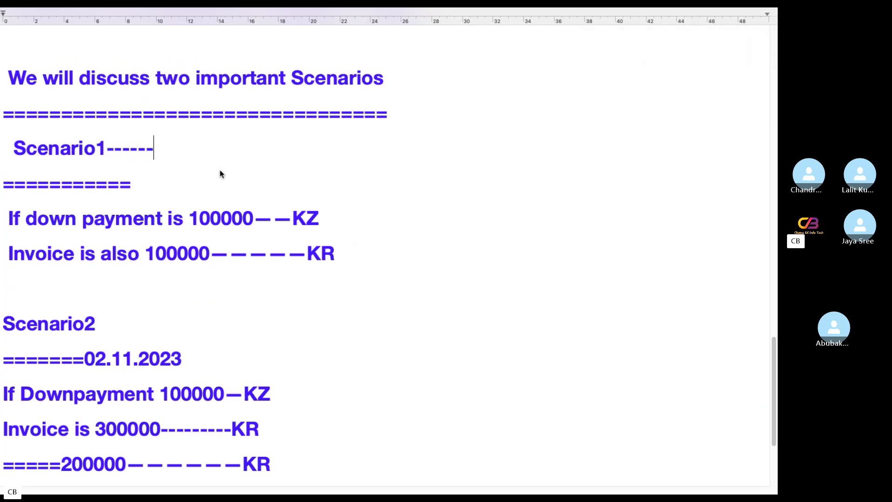
type("F-44")
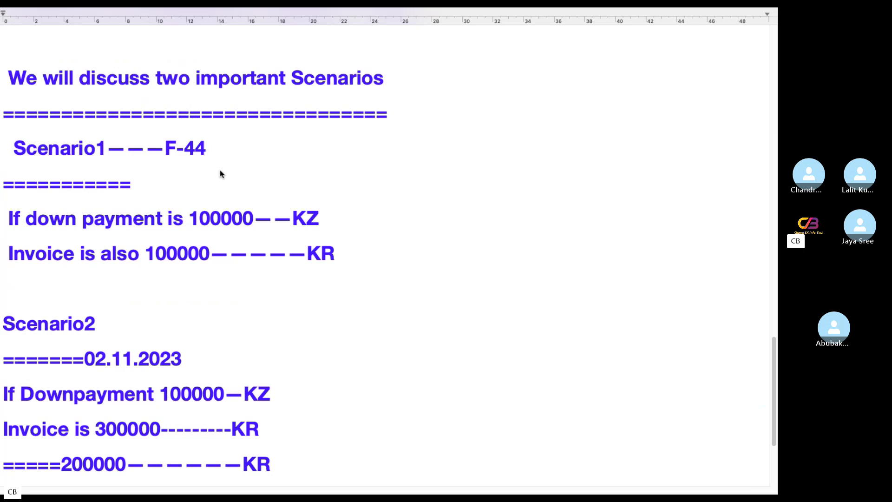
scroll(348, 222, "down", 5)
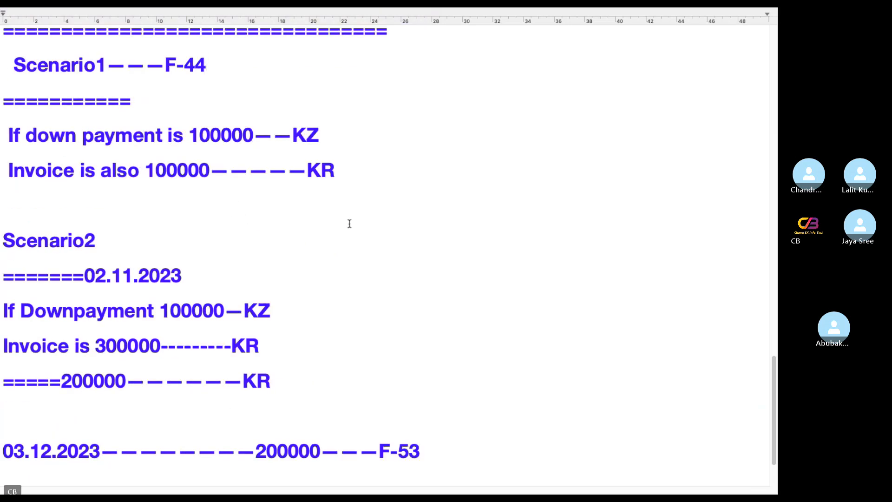
key("super+a")
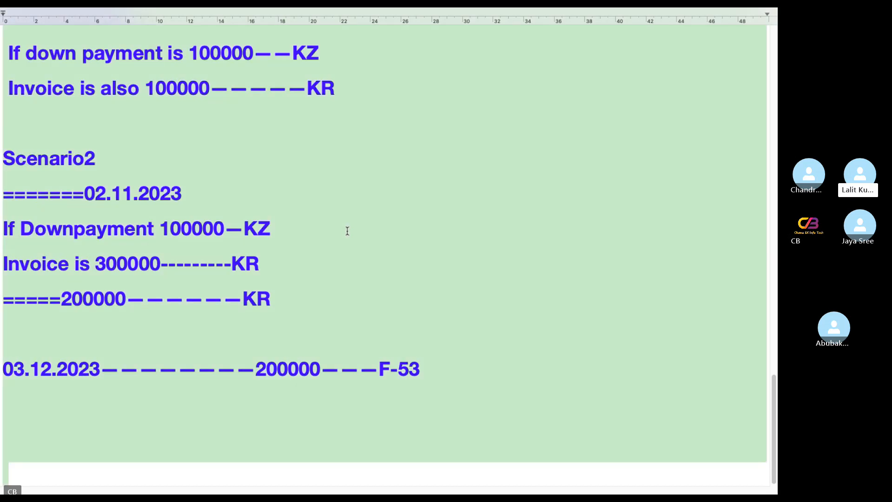
Return to the Skype call window and end the group call
key("ctrl+Left")
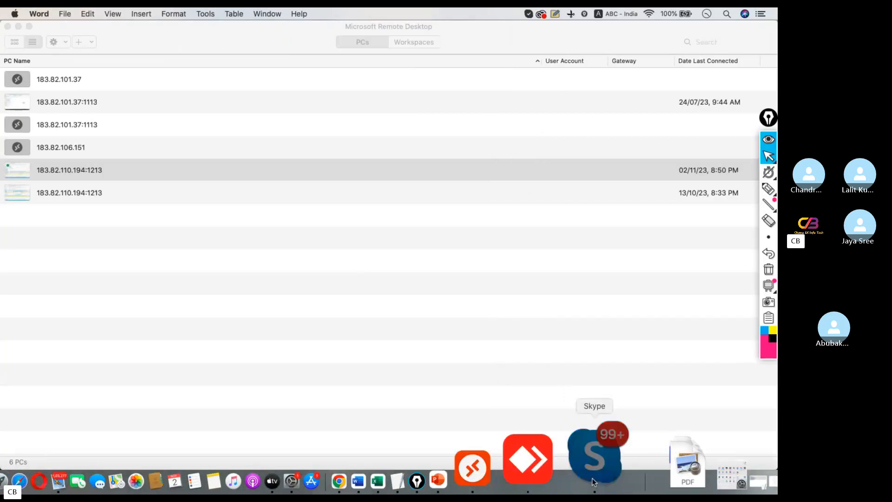
left_click(597, 426)
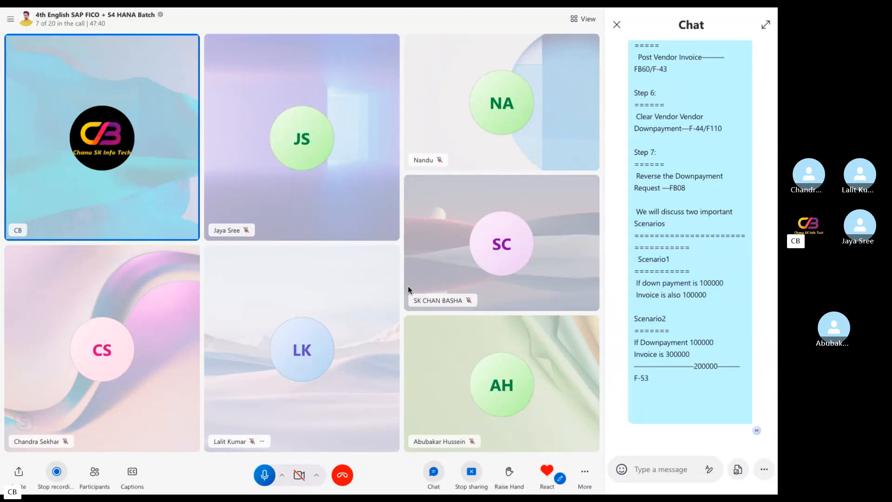
left_click(342, 476)
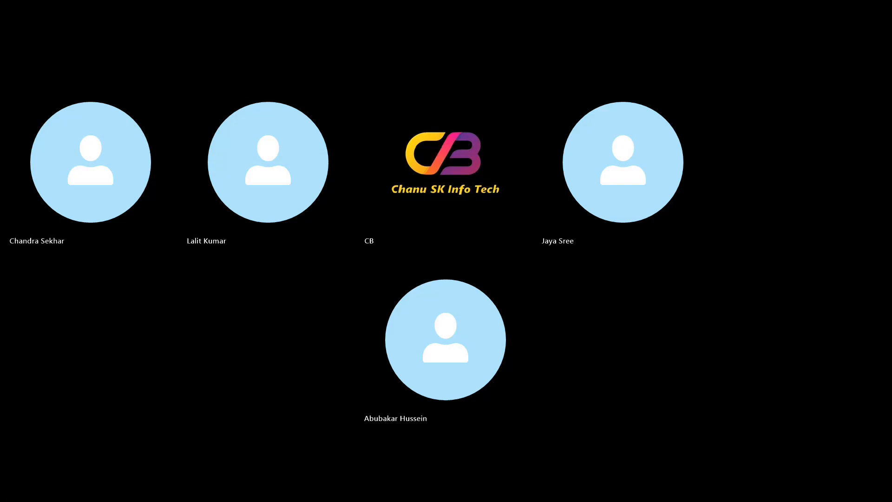